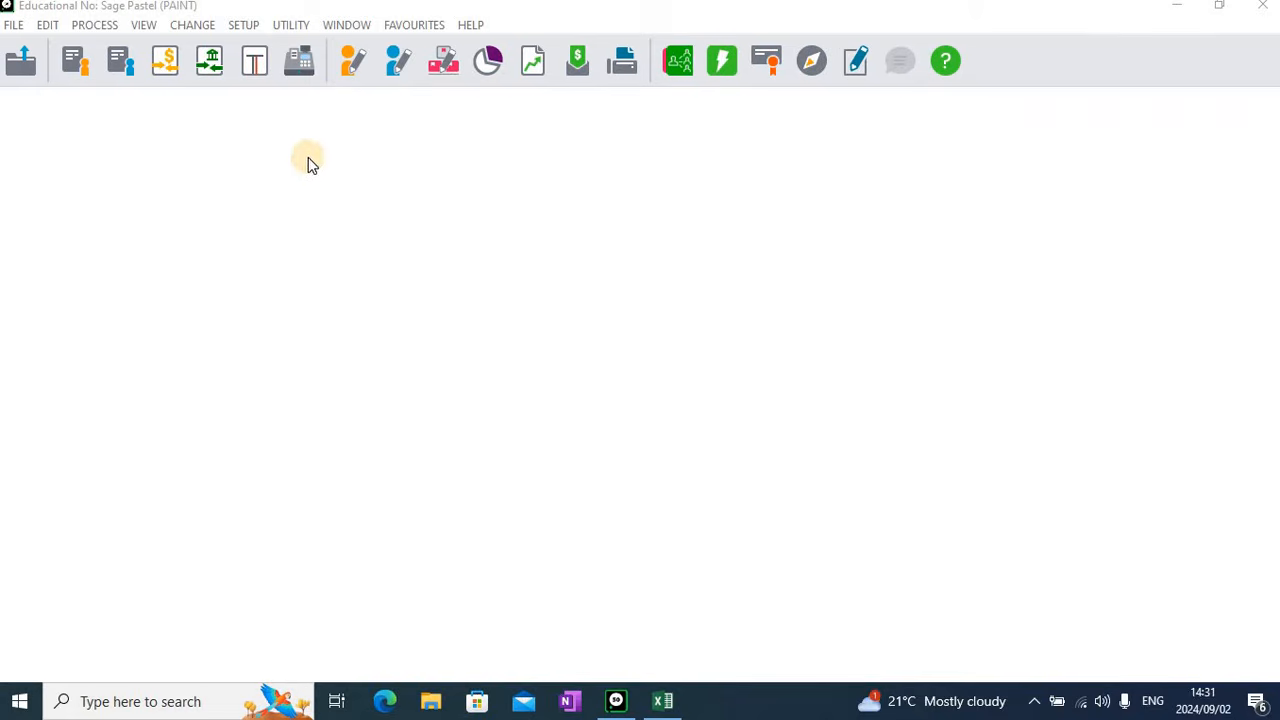
# Open the company parameters setup, entering the account password to gain access
pyautogui.click(245, 26)
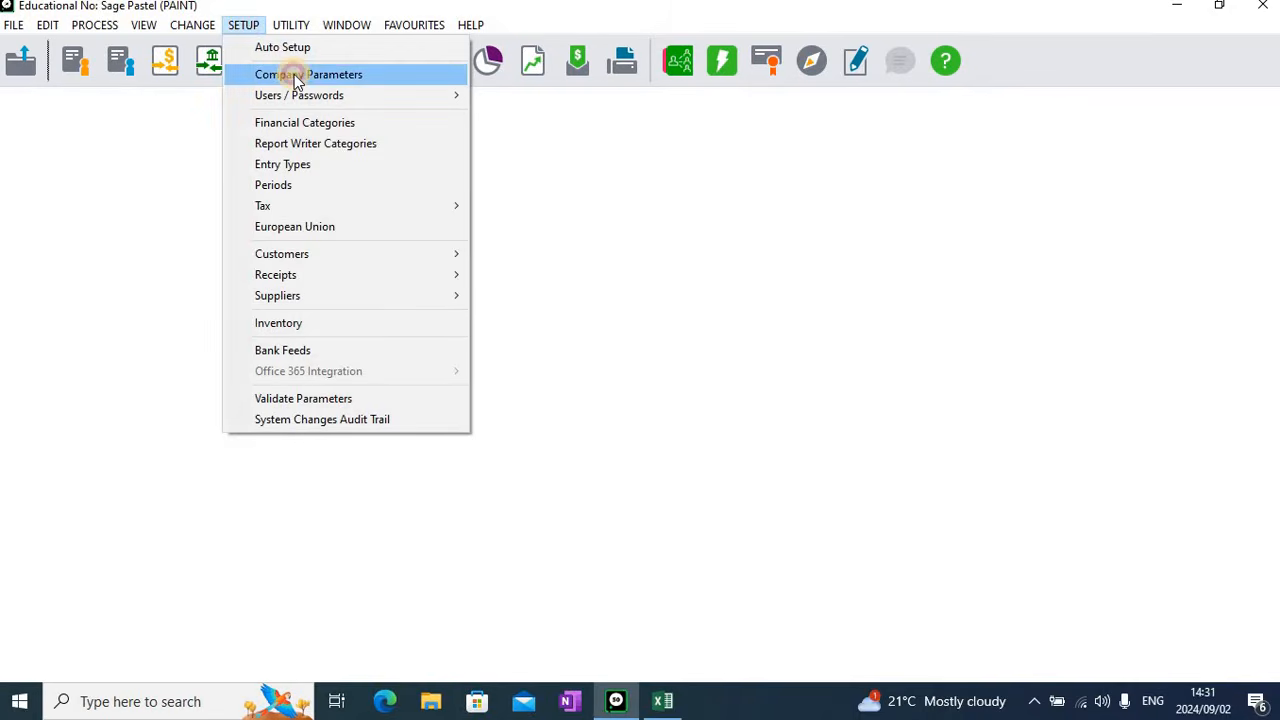
pyautogui.click(294, 74)
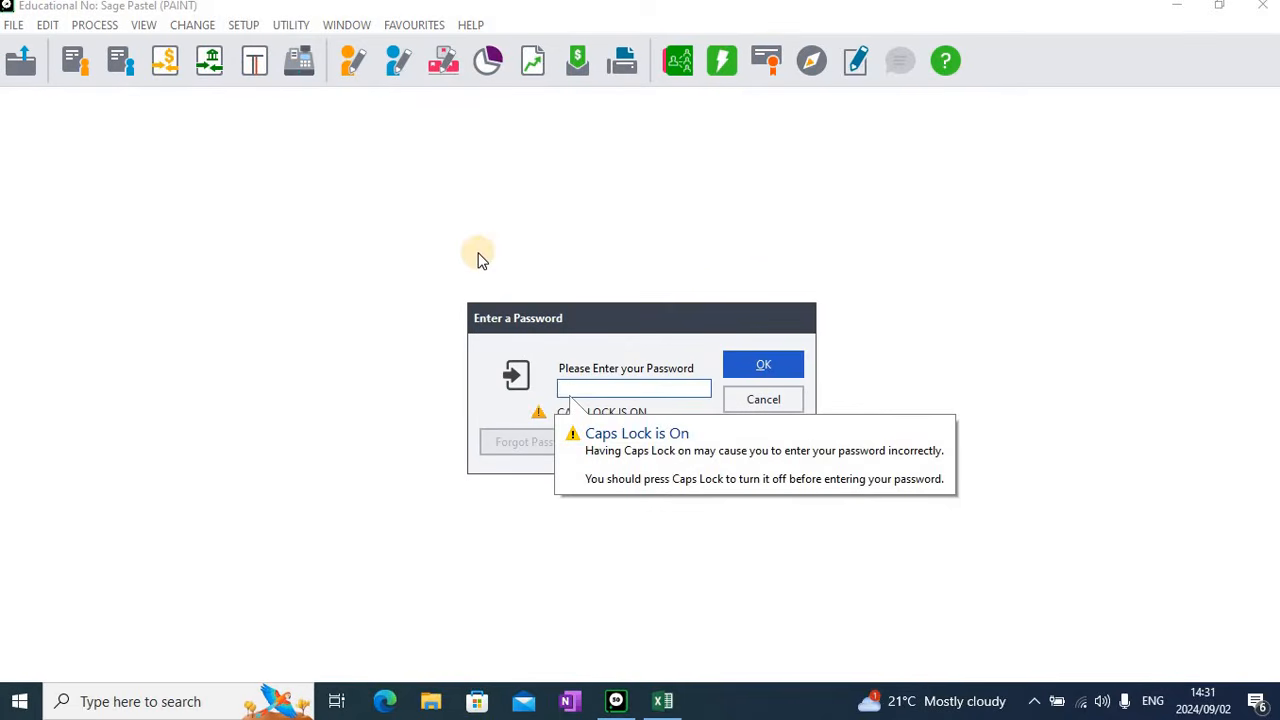
pyautogui.press('capslock')
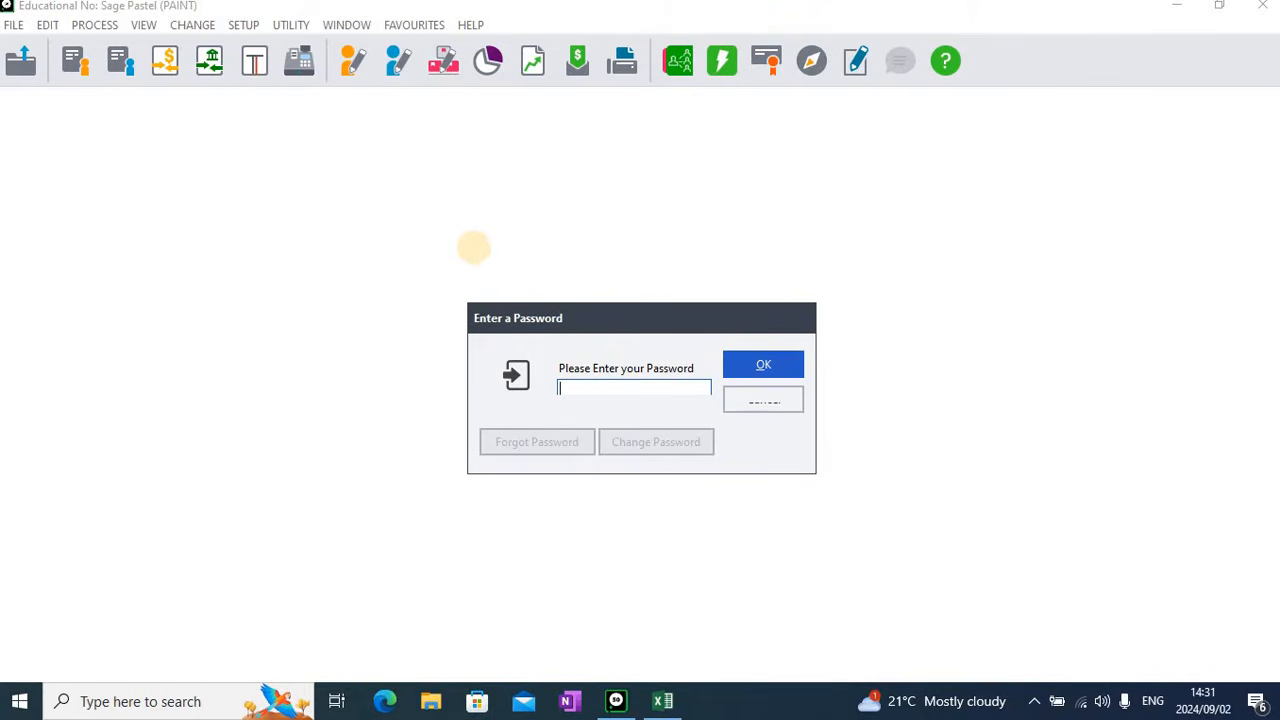
pyautogui.write('pastel')
pyautogui.press('Return')
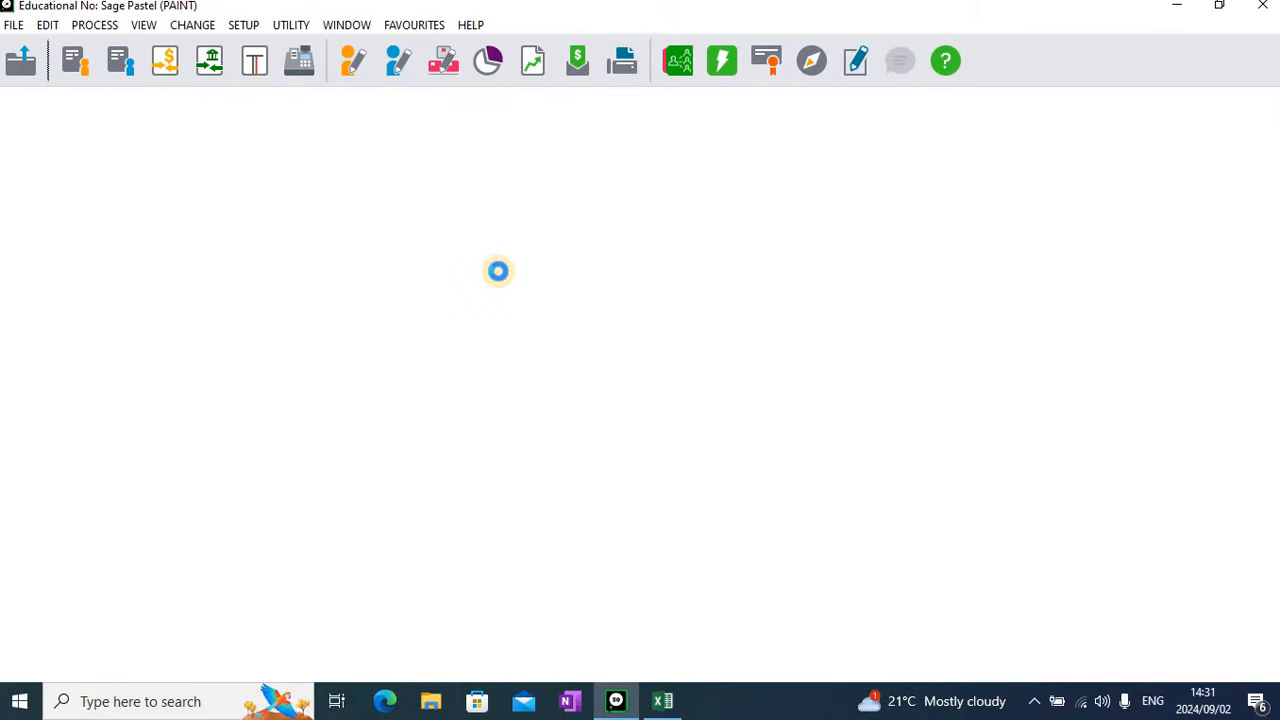
# Replace the educational number in the company name with the candidate's ID number followed by (PC02), and save the company parameters
pyautogui.click(506, 253)
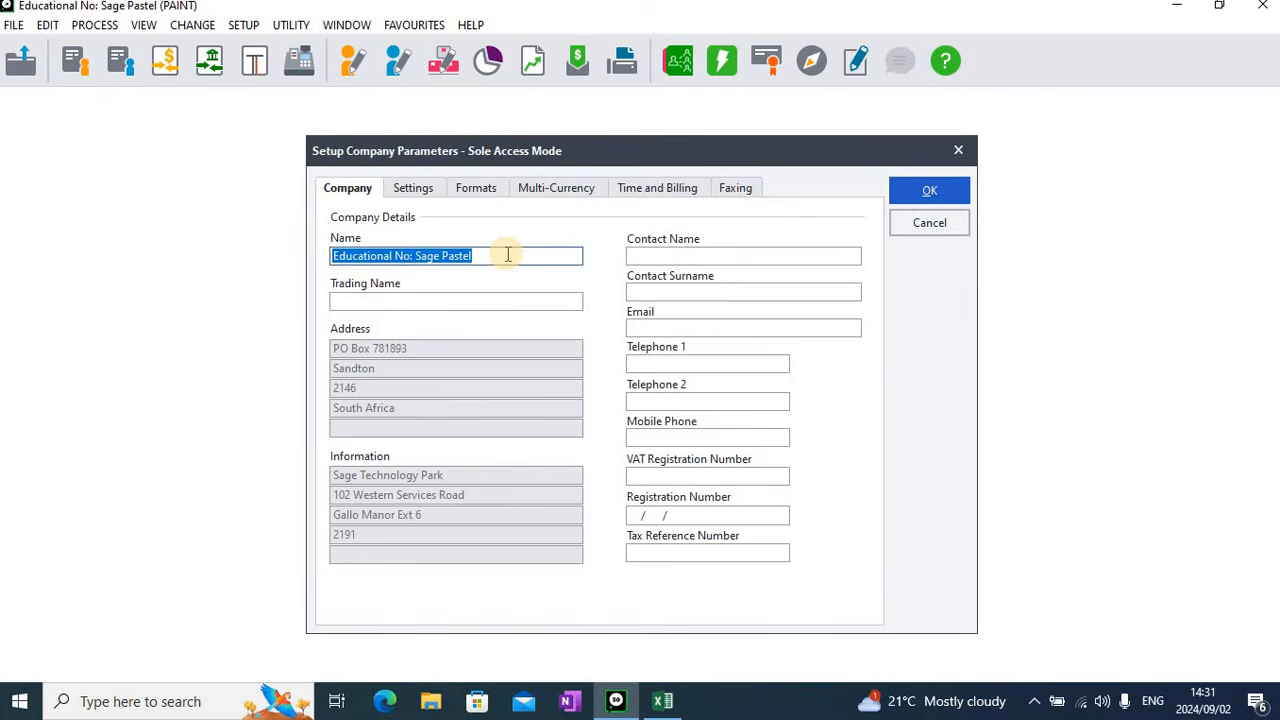
pyautogui.click(507, 254)
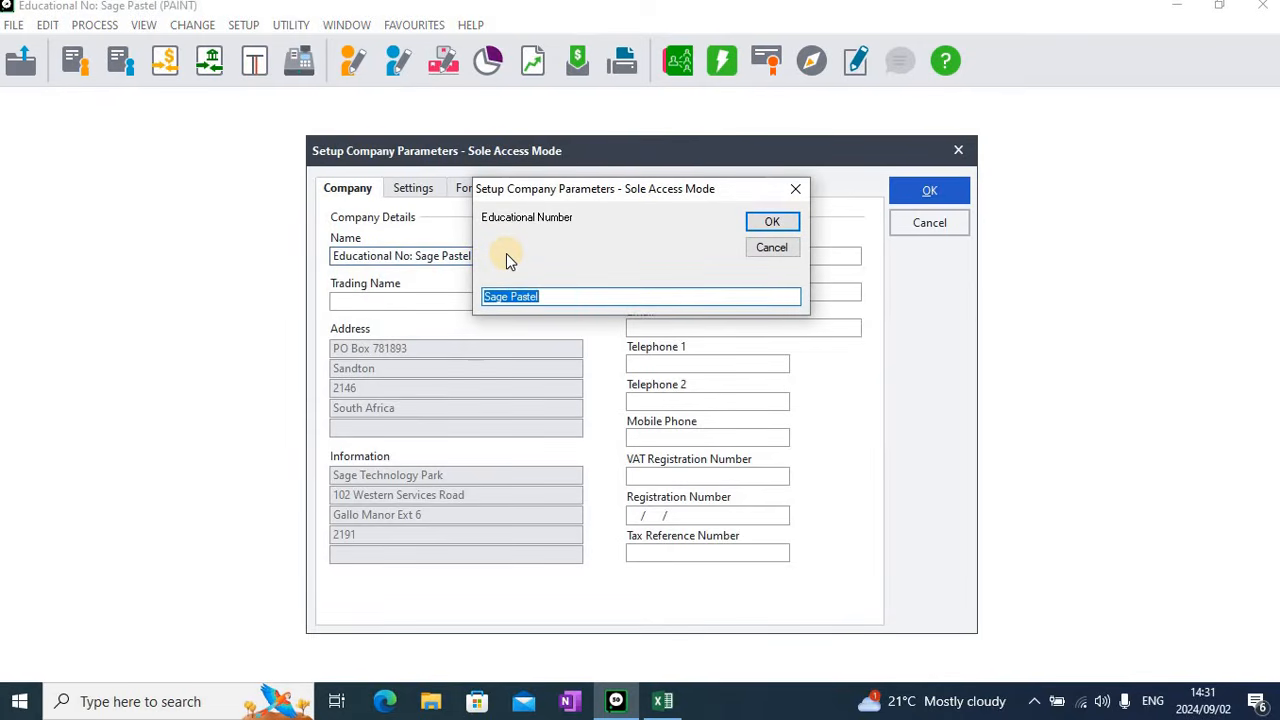
pyautogui.click(772, 222)
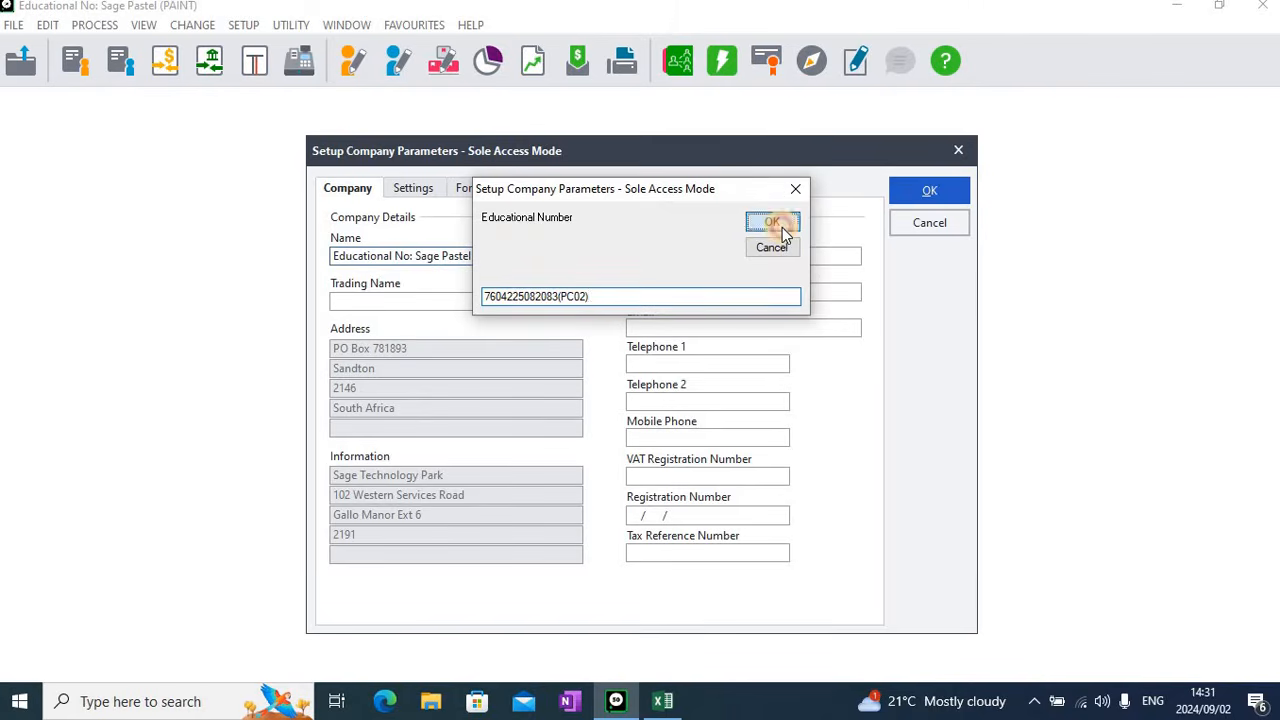
pyautogui.click(943, 195)
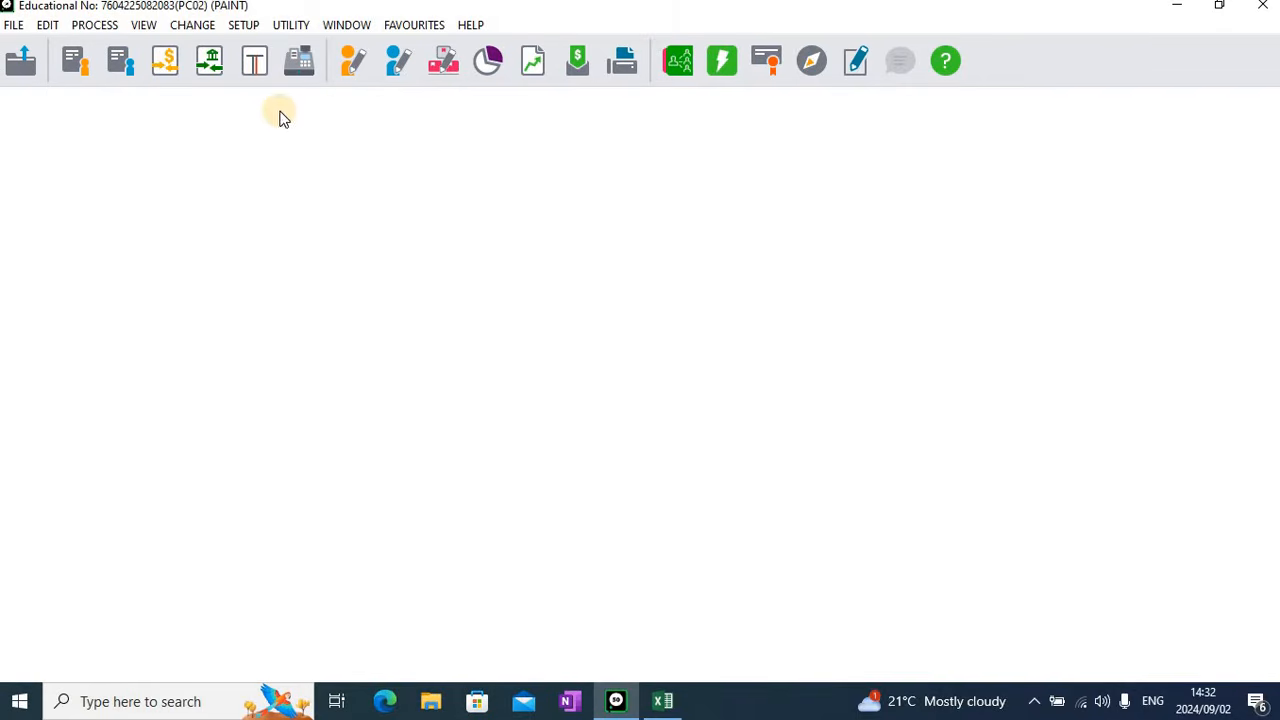
# Open the customer documents setup at the invoice settings and check the entry type
pyautogui.click(242, 26)
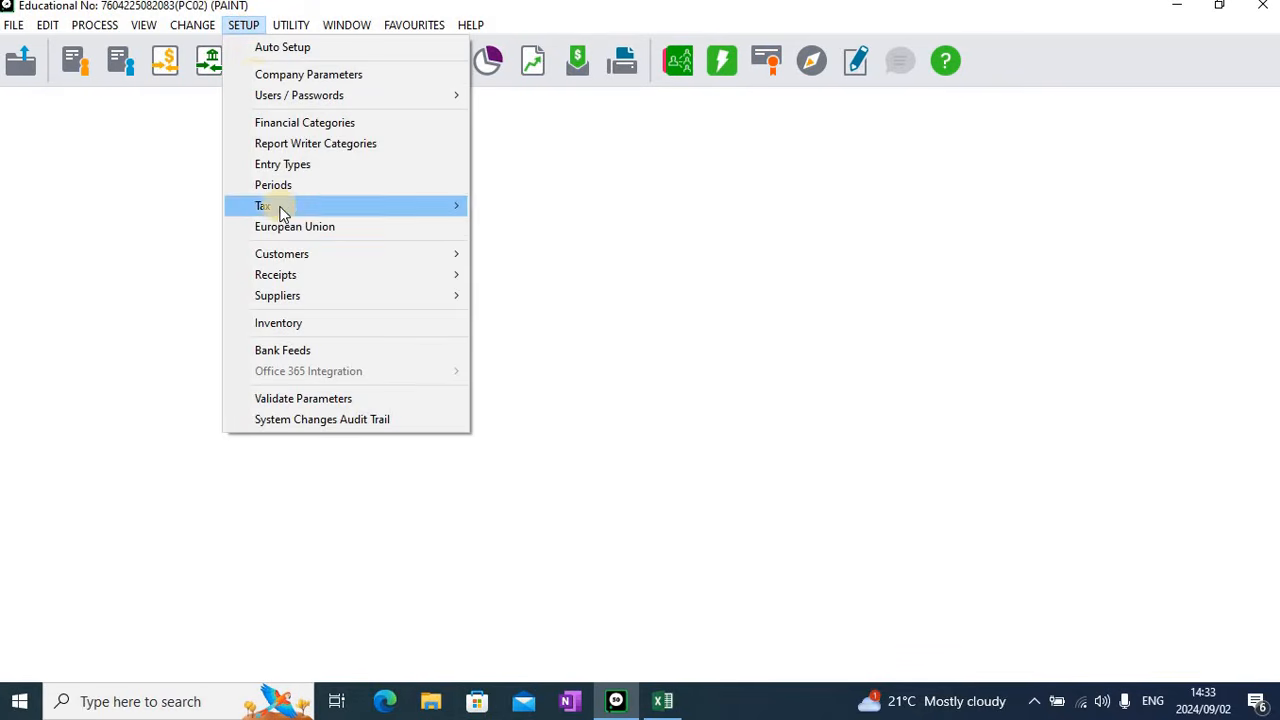
pyautogui.moveTo(310, 255)
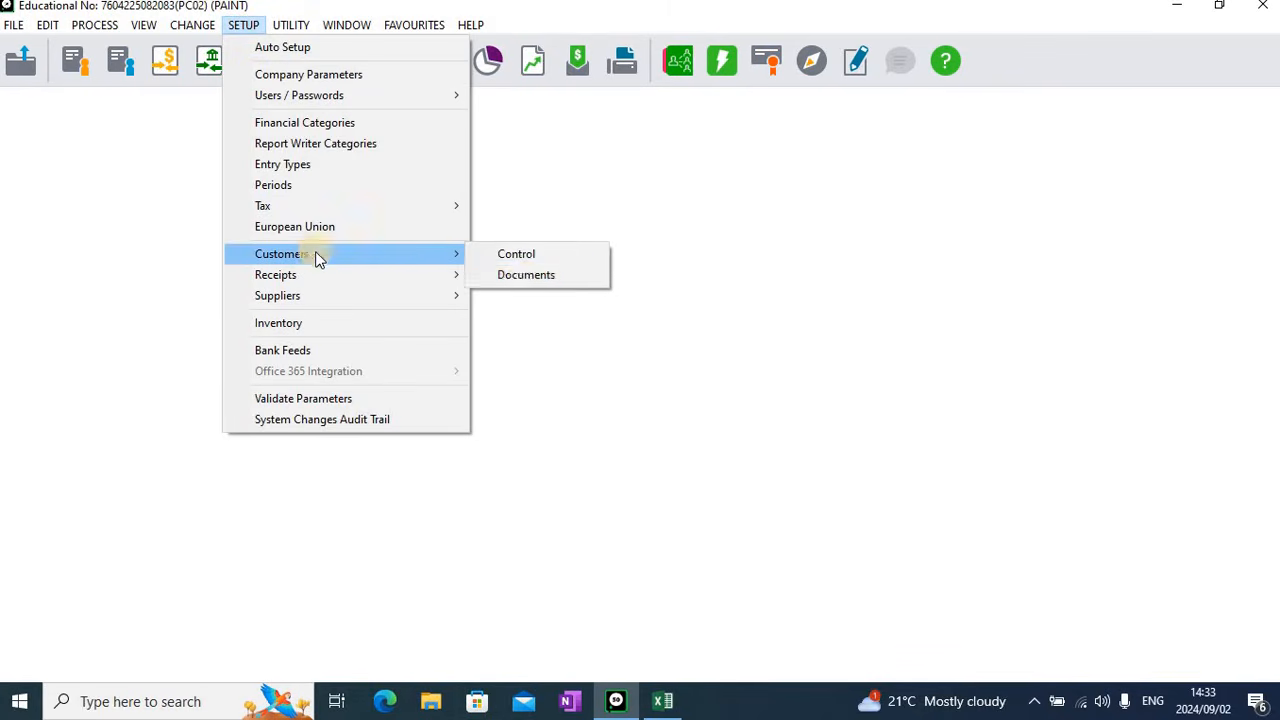
pyautogui.click(526, 276)
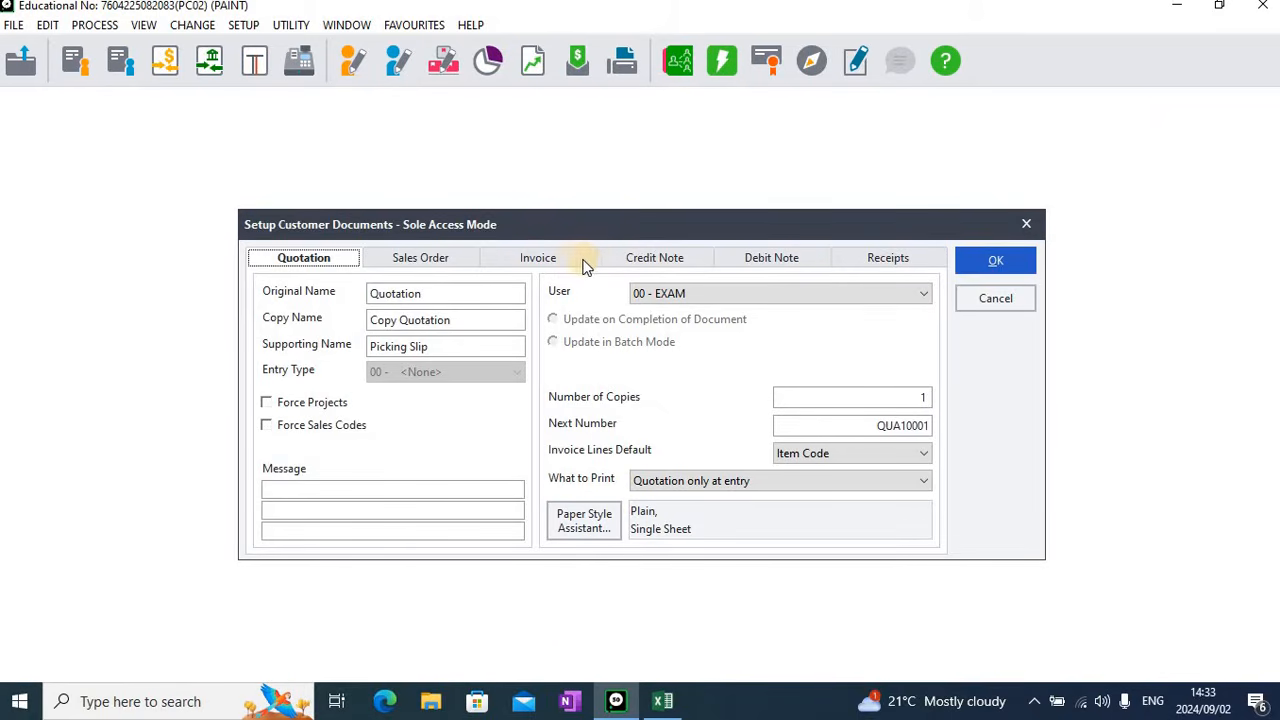
pyautogui.click(574, 258)
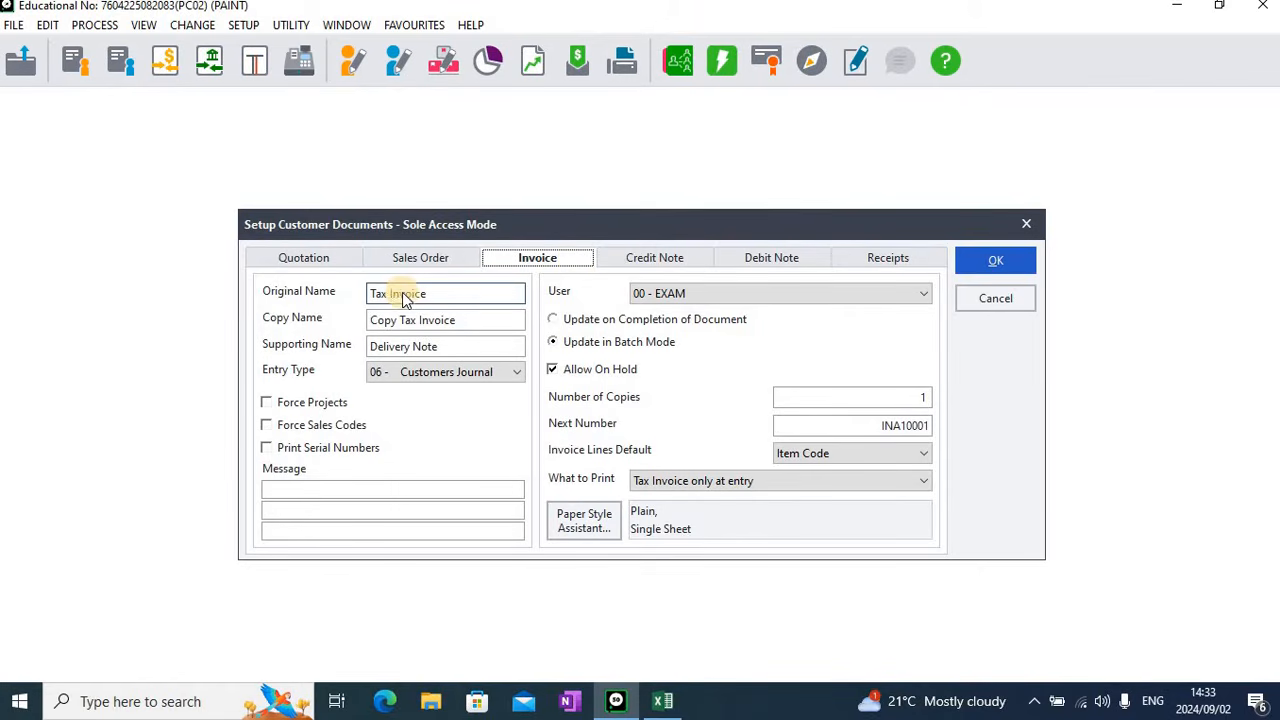
pyautogui.click(439, 376)
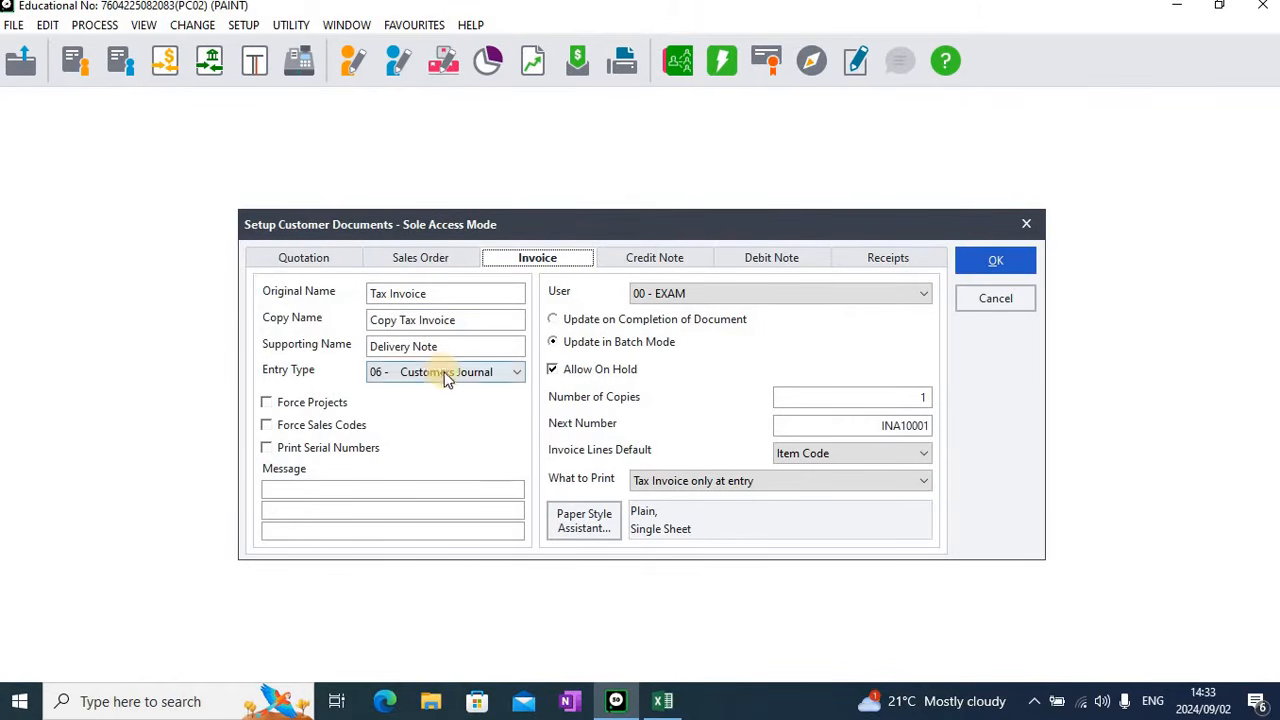
# Enter the customer invoice message on two lines: "Thank you for buying from" and "City Paint & Tool."
pyautogui.click(324, 489)
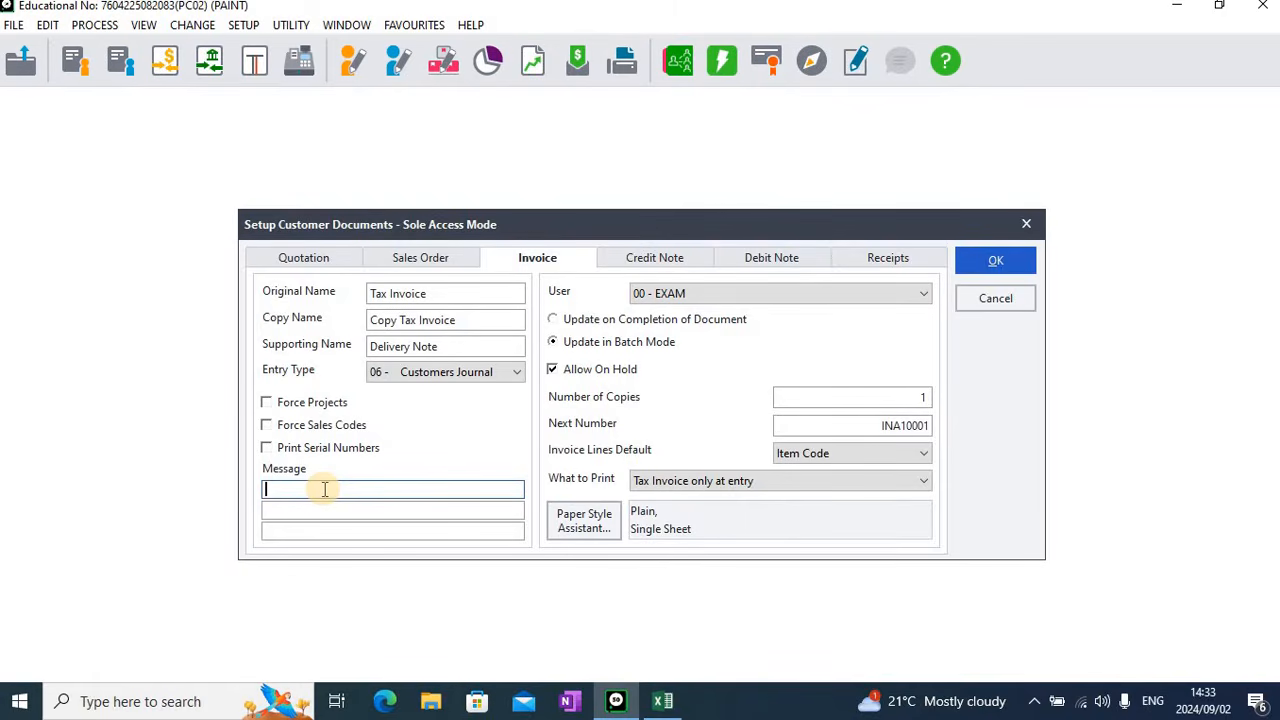
pyautogui.write('Thank you for buying from')
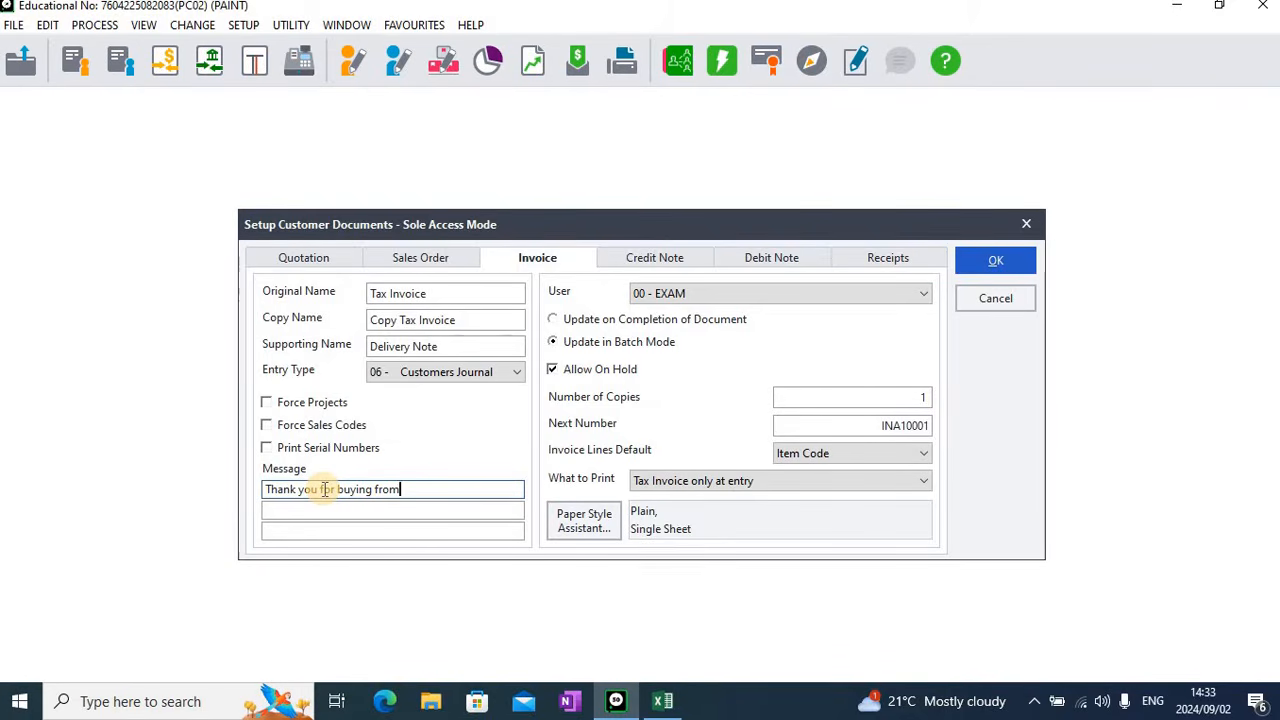
pyautogui.press('Tab')
pyautogui.write('C')
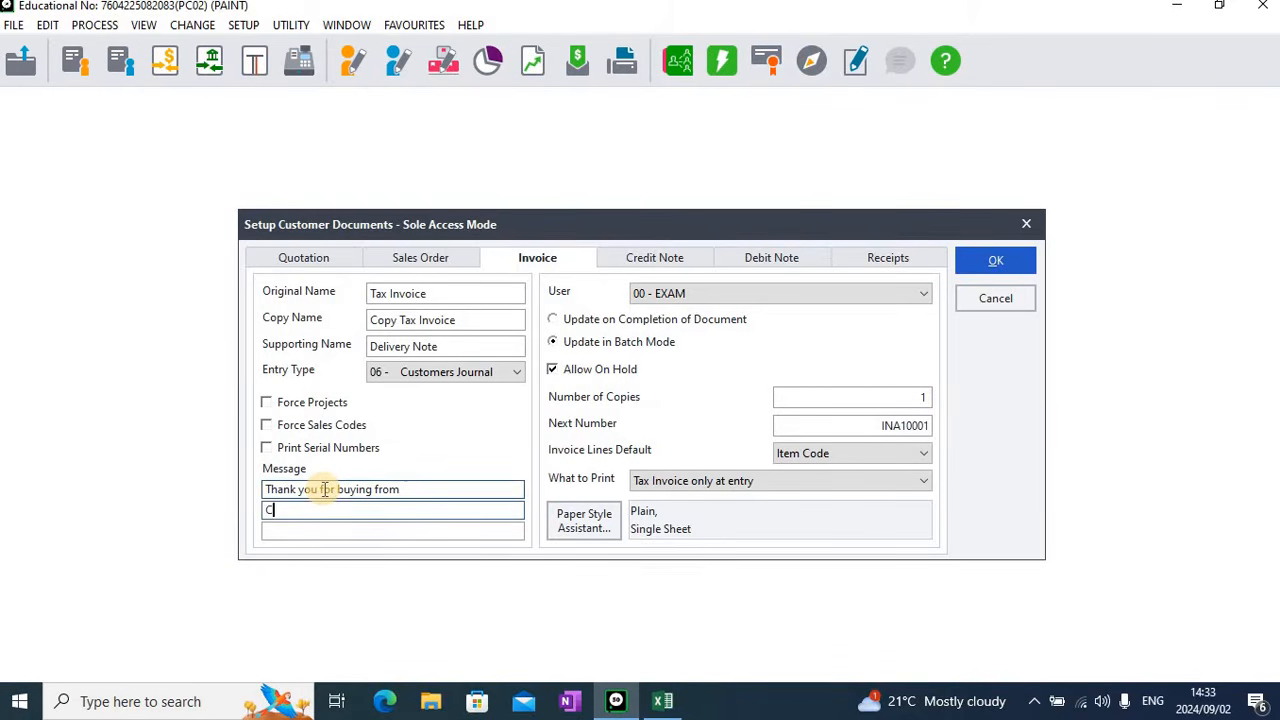
pyautogui.write('ity Paint &')
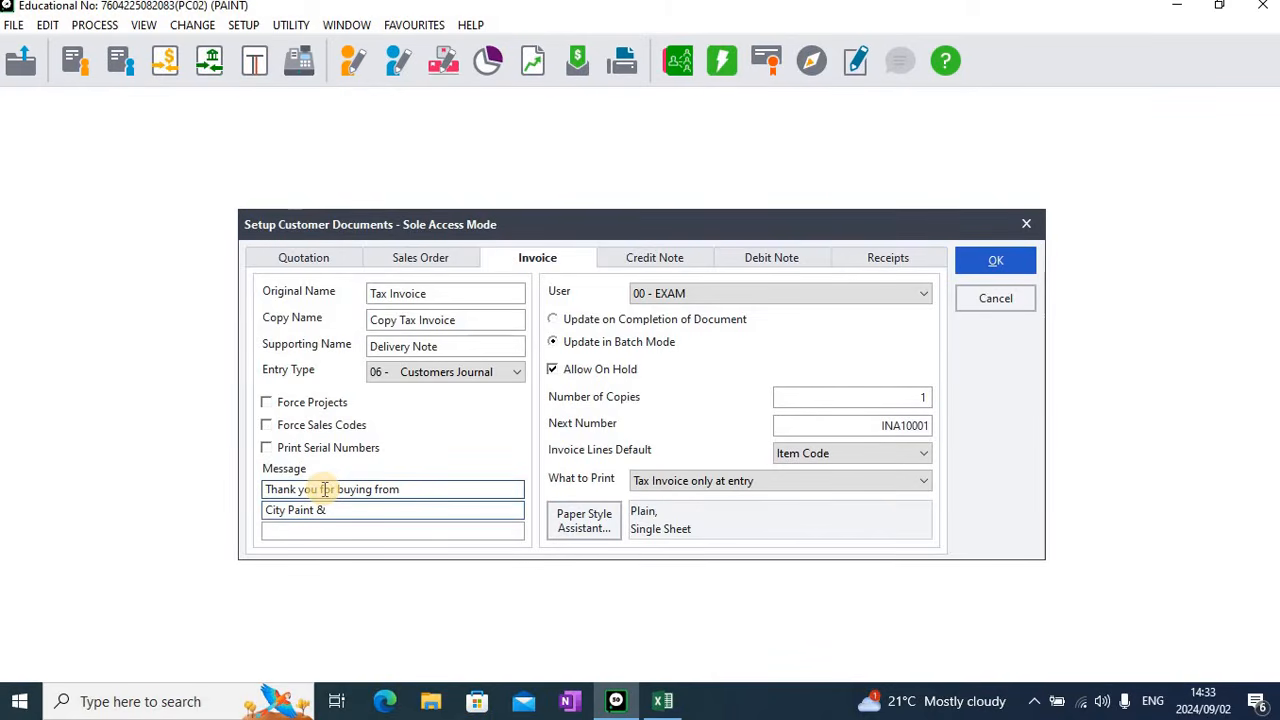
pyautogui.write(' Tool.')
# Set the next number for customer tax invoices to CUST01
pyautogui.click(856, 425)
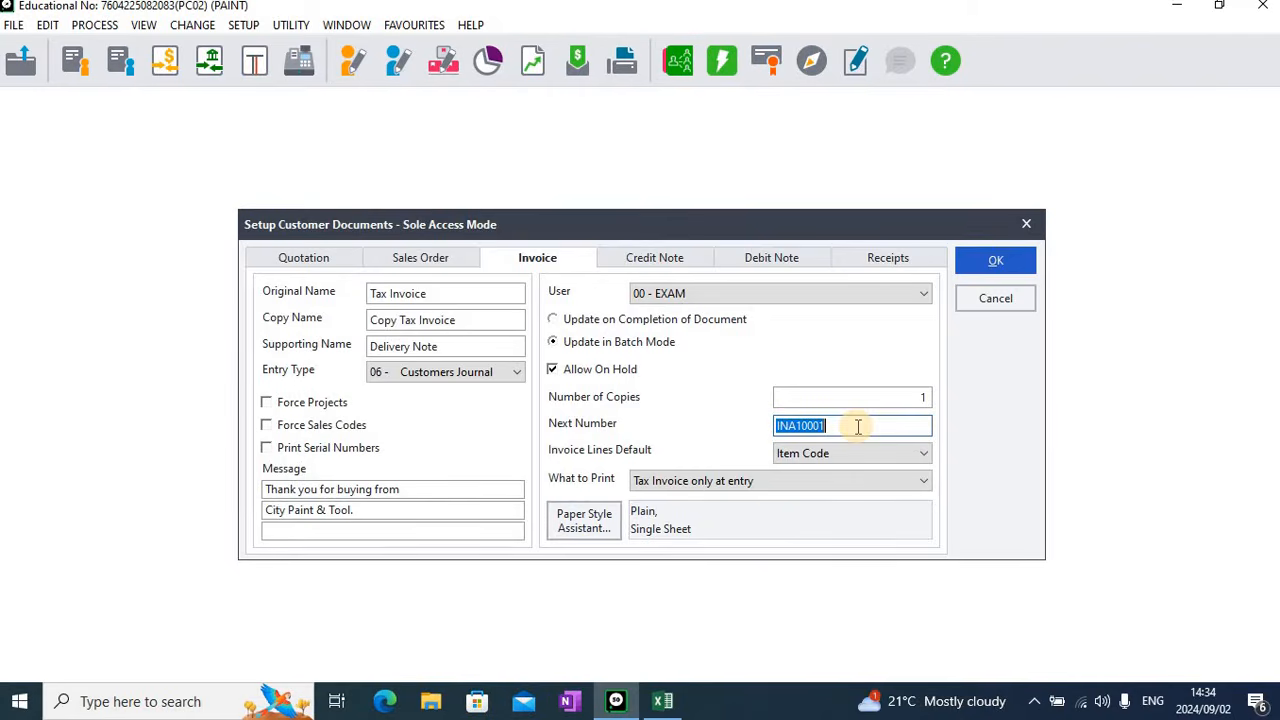
pyautogui.write('CUST01')
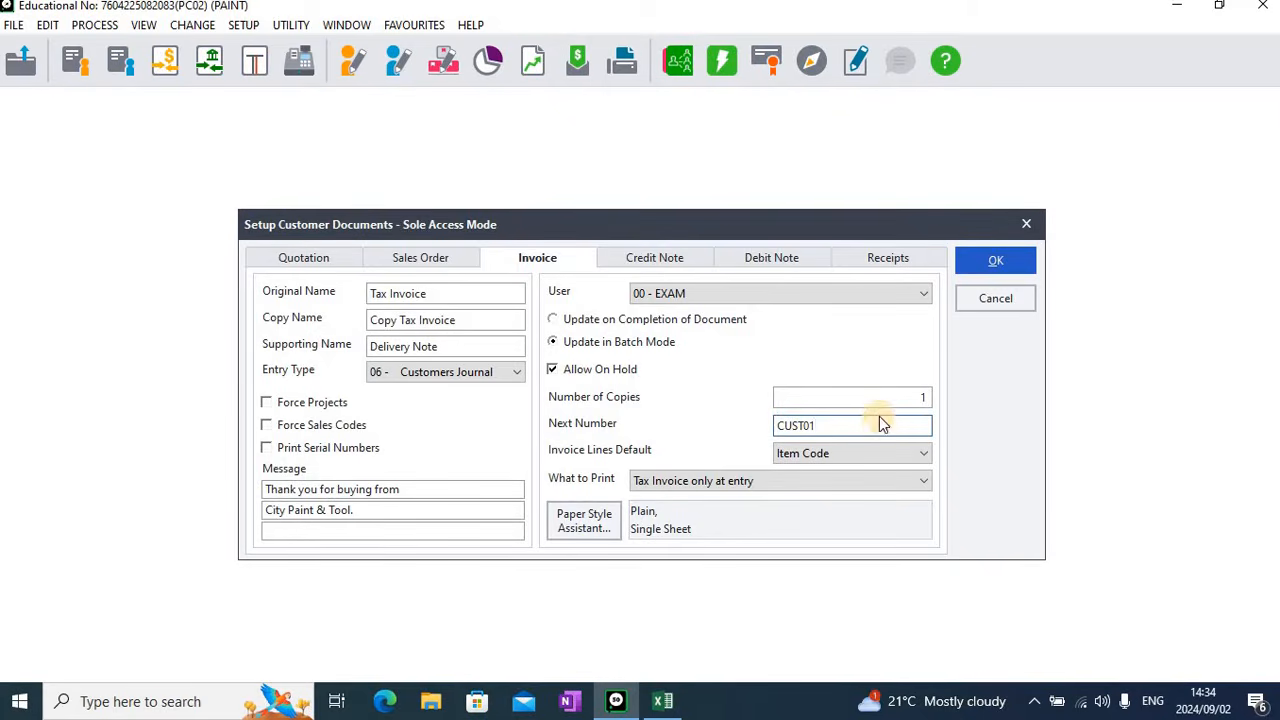
# Set the customer credit note's entry type to 08 - Customer Allowances and its next number to CN001, saving the customer documents setup
pyautogui.click(685, 260)
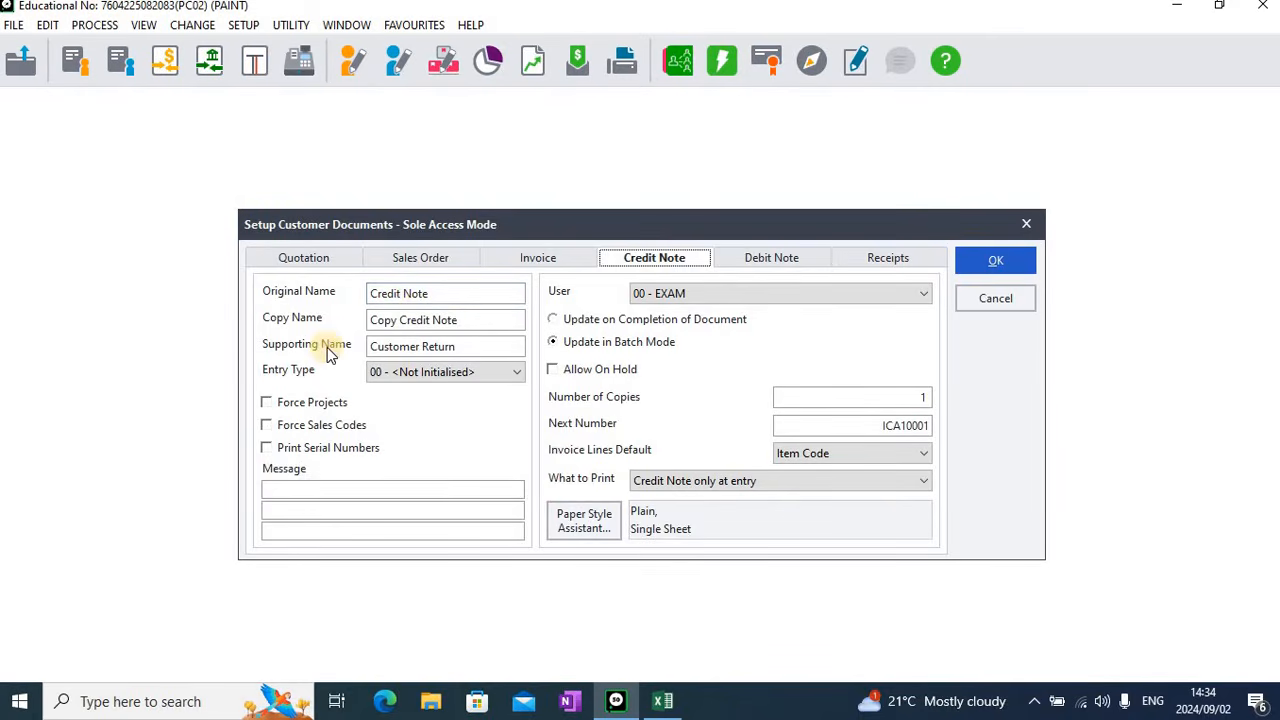
pyautogui.click(492, 372)
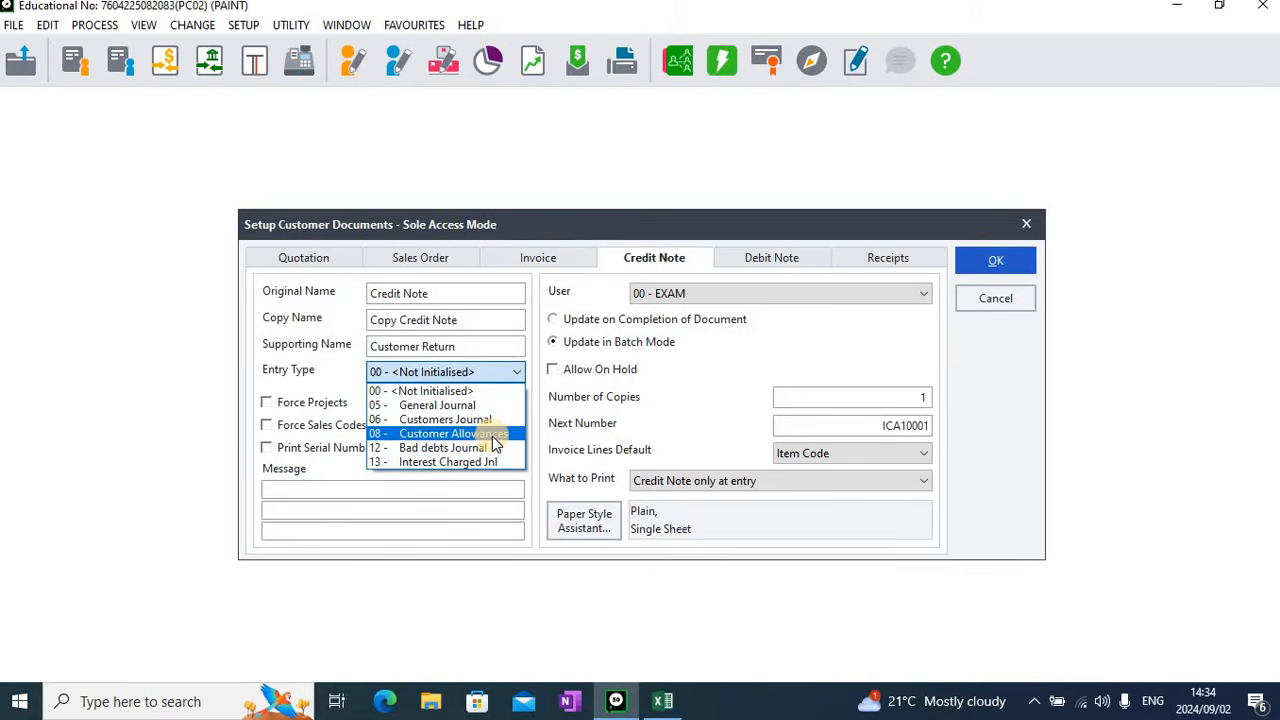
pyautogui.click(492, 436)
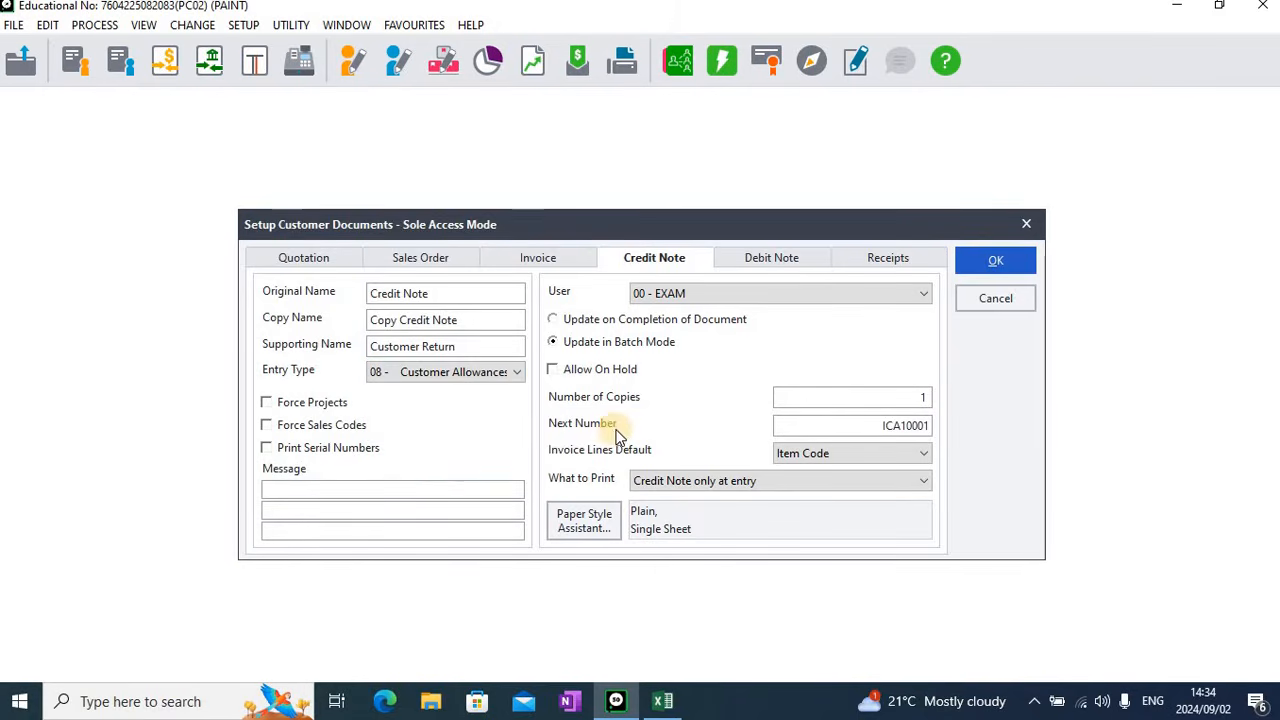
pyautogui.click(792, 426)
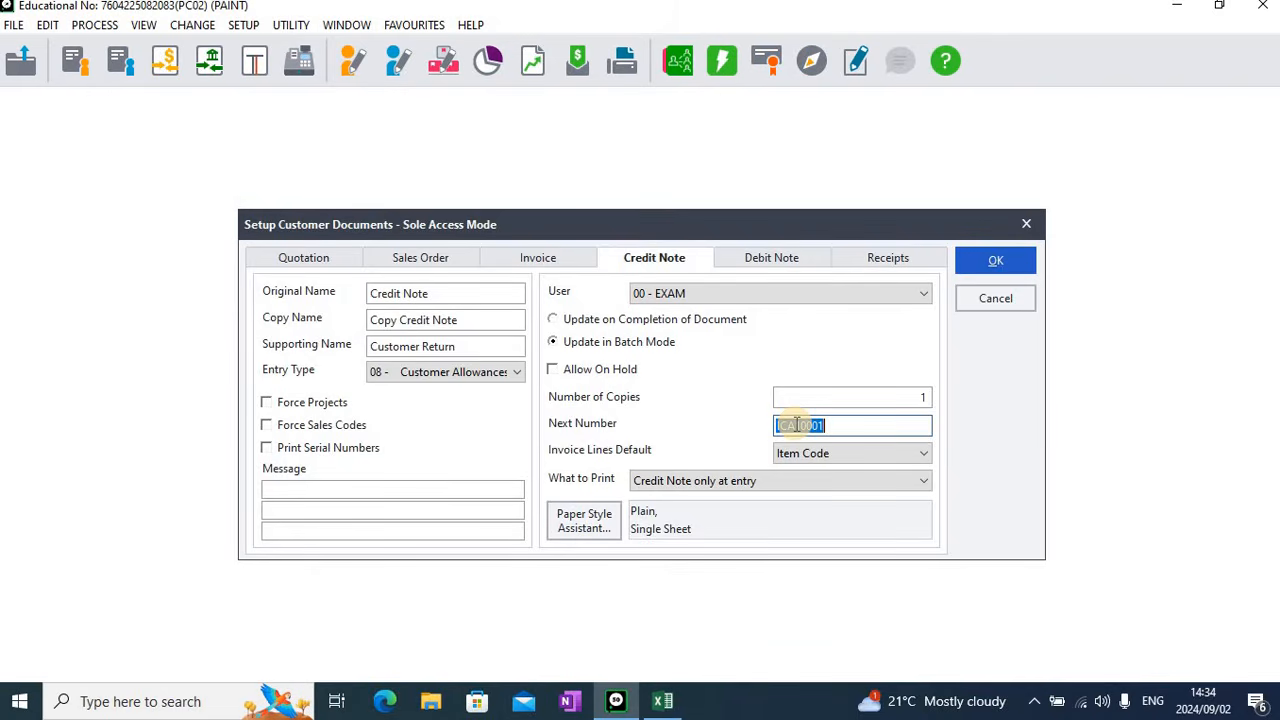
pyautogui.write('CN001')
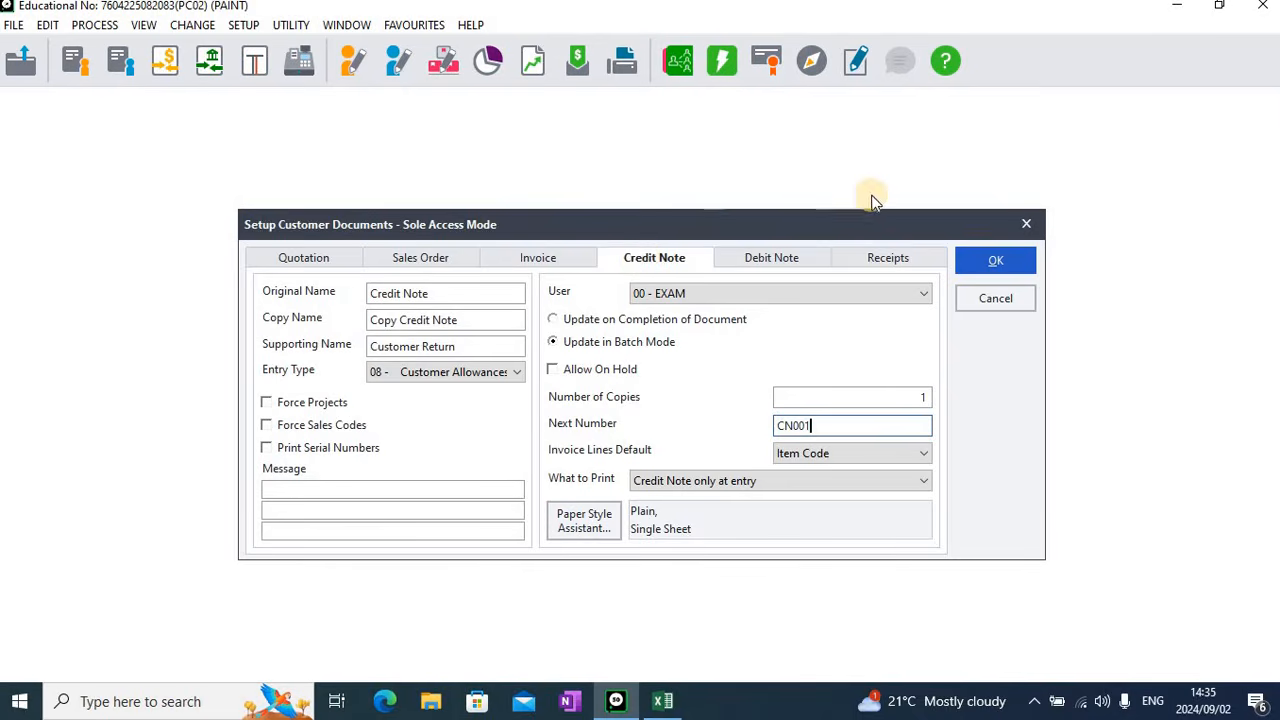
pyautogui.click(1005, 266)
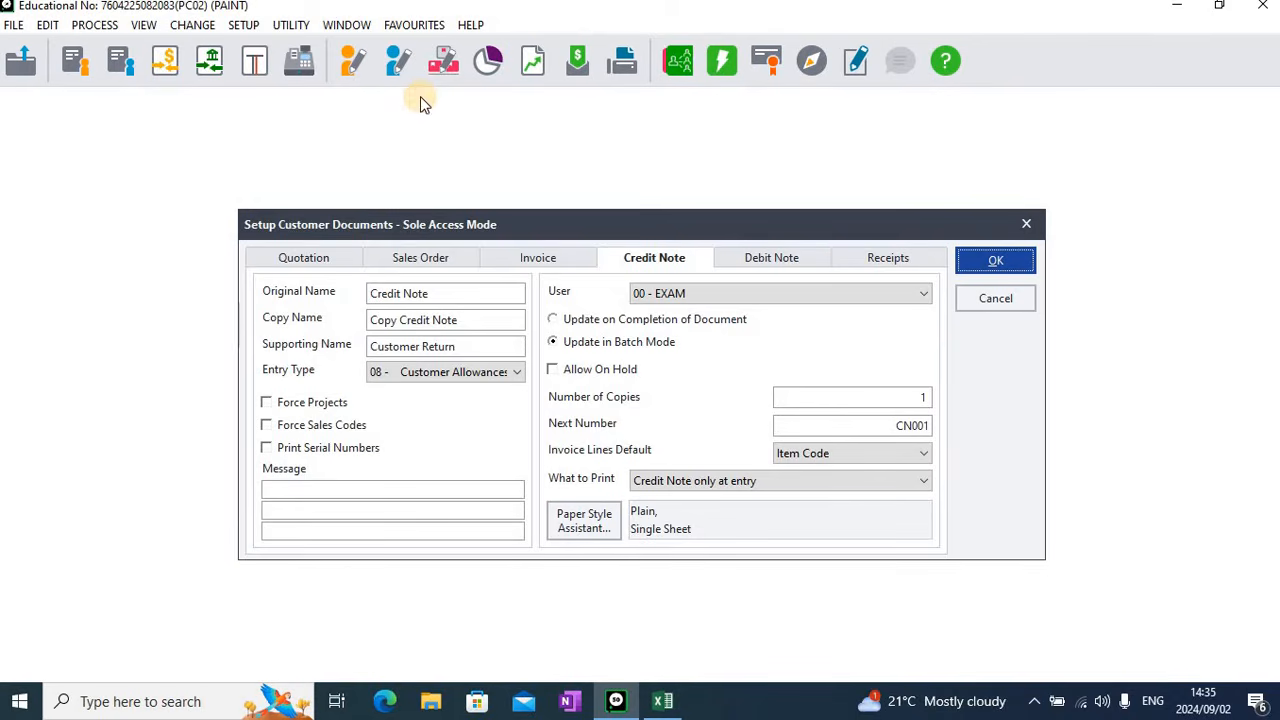
# Open the supplier documents setup and review the supplier invoice's name, entry type and next number
pyautogui.click(243, 25)
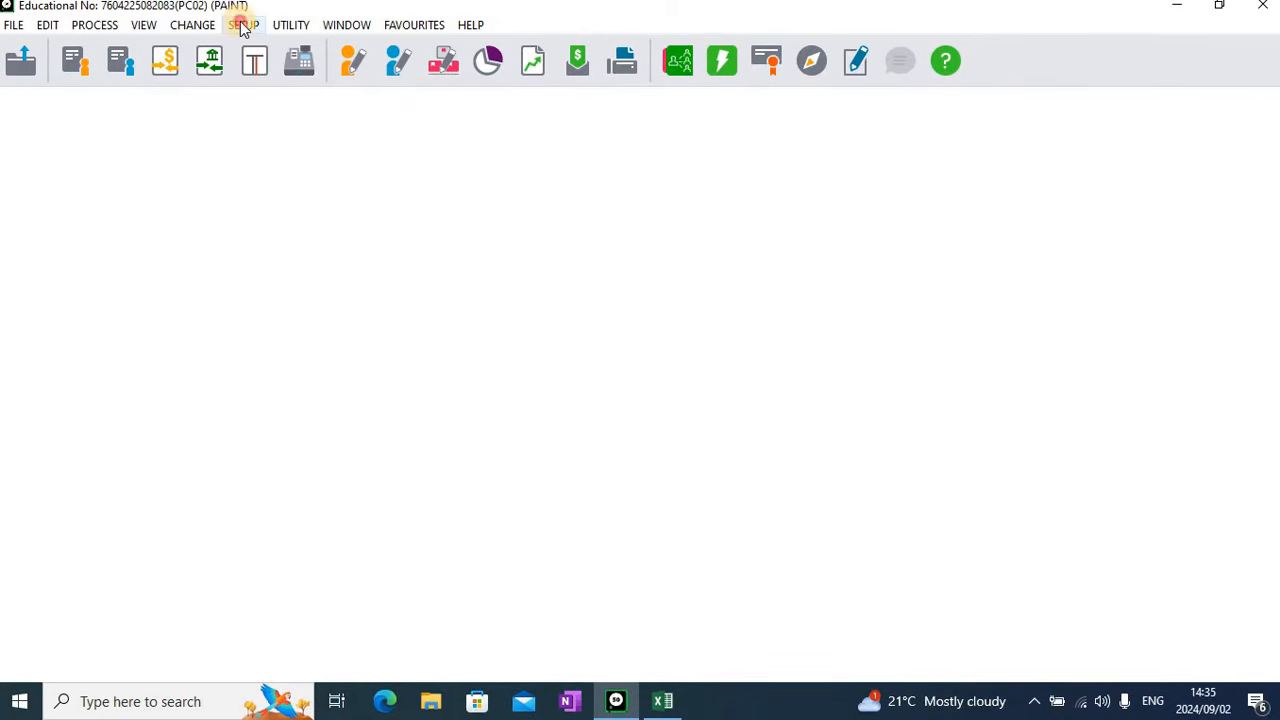
pyautogui.moveTo(322, 298)
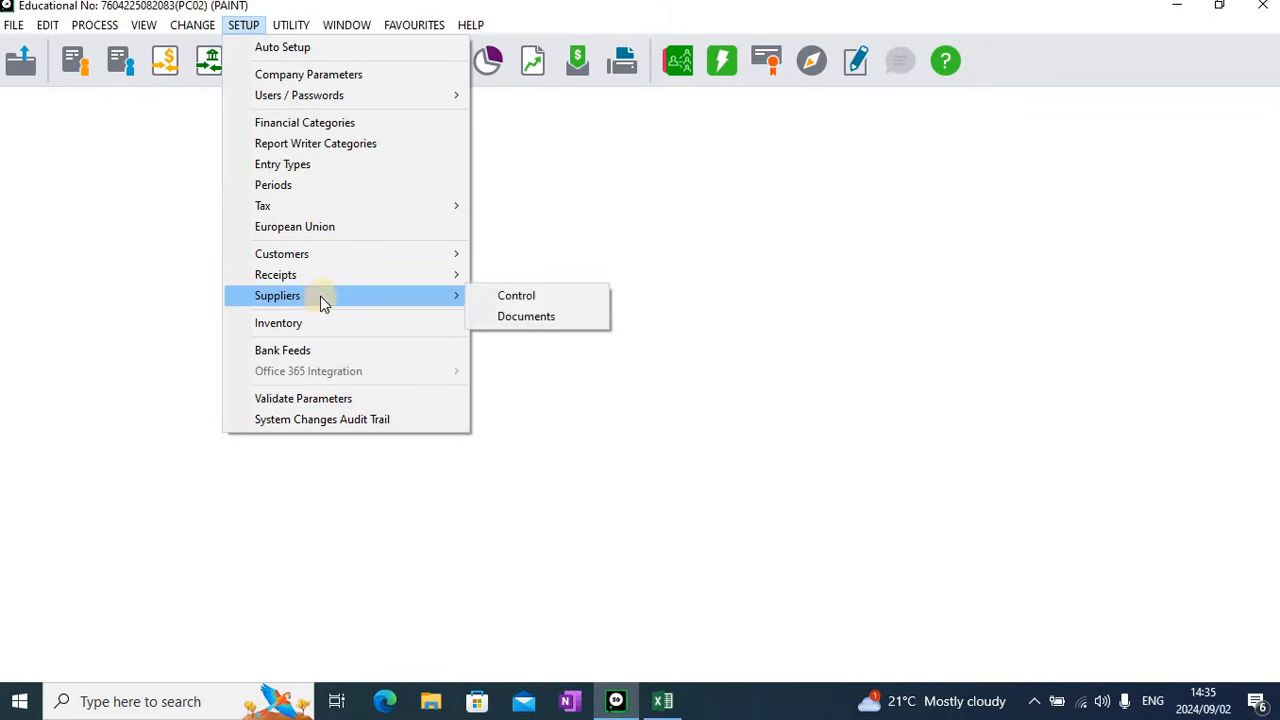
pyautogui.click(533, 317)
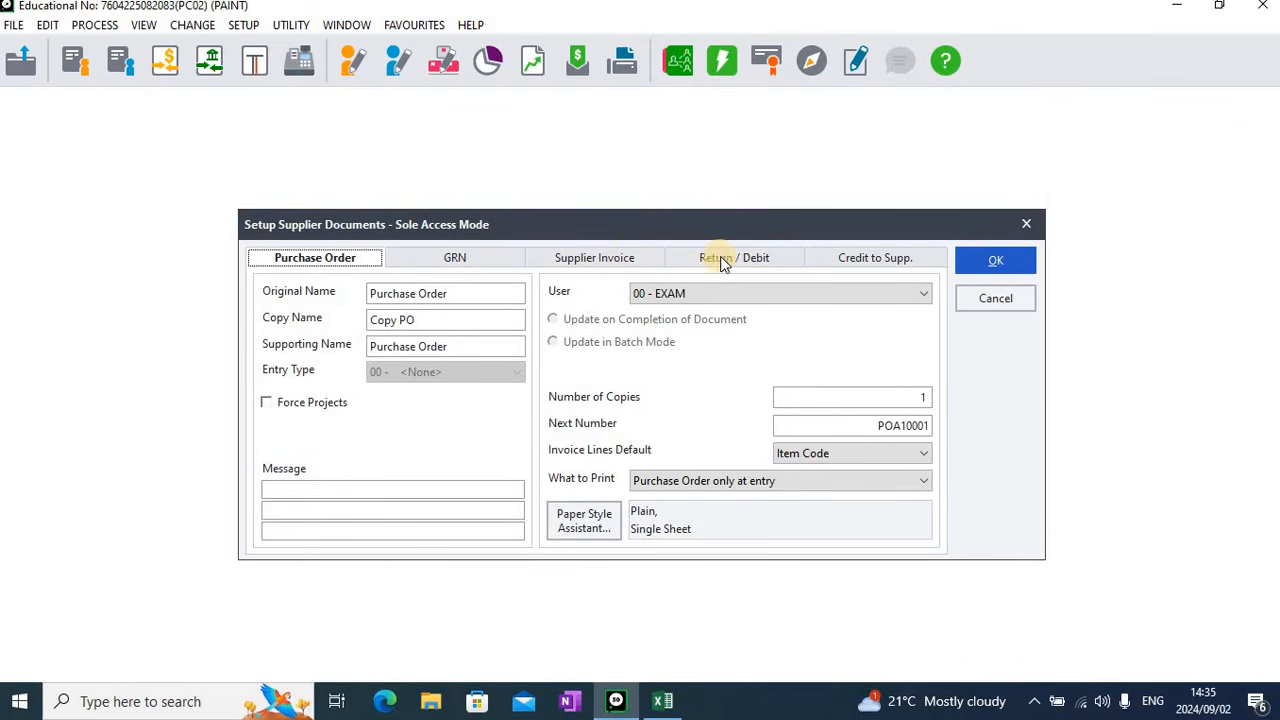
pyautogui.click(630, 258)
pyautogui.click(432, 292)
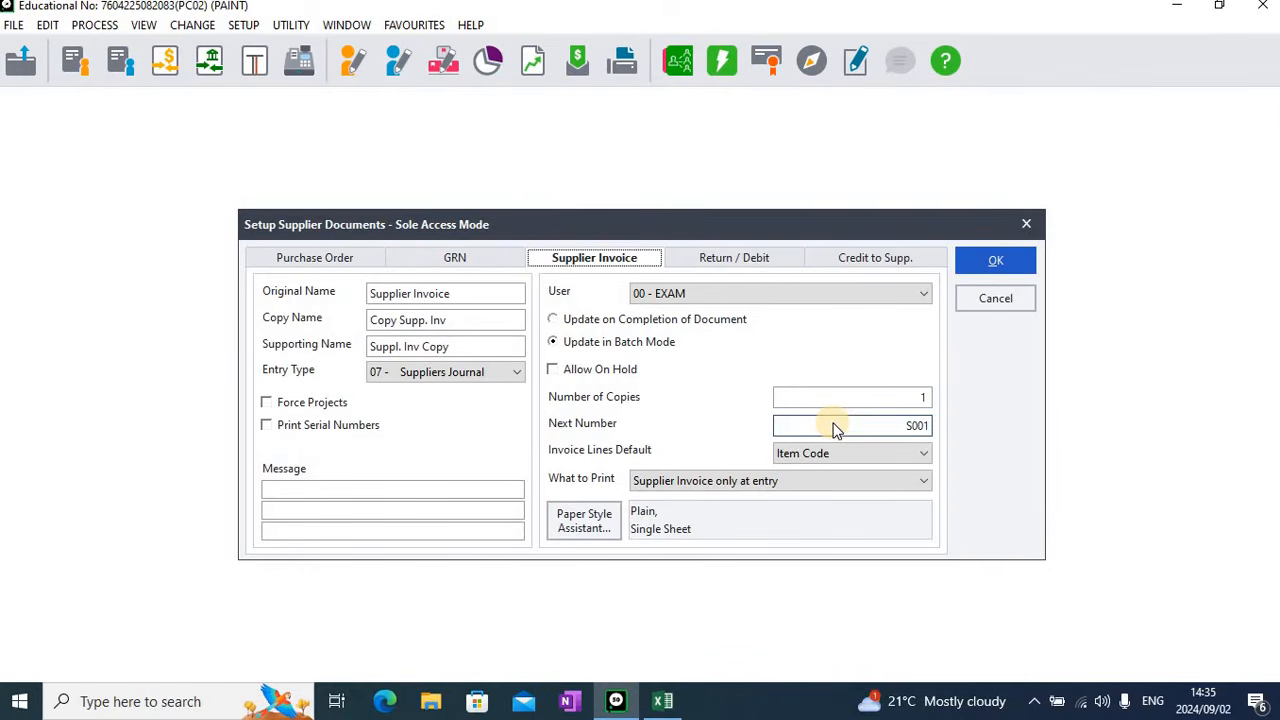
# Review the supplier return/debit document's name, entry type and next number, and return to the supplier invoice settings
pyautogui.click(730, 259)
pyautogui.click(424, 292)
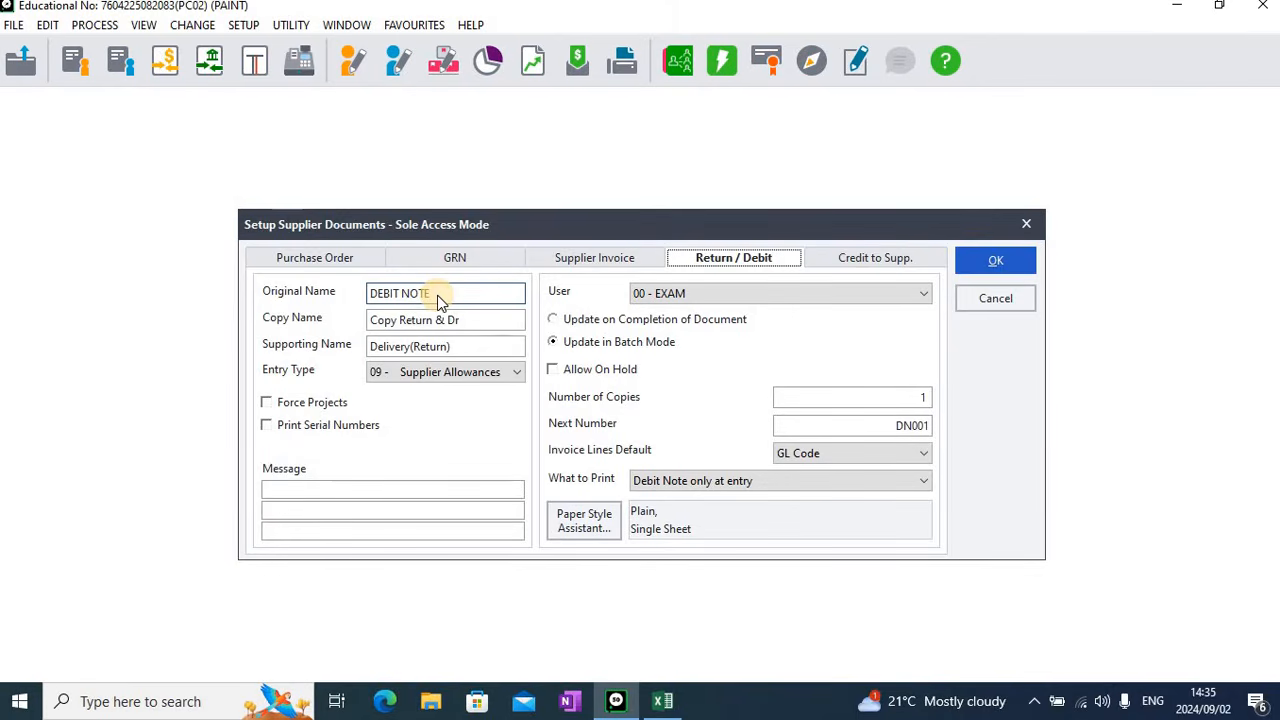
pyautogui.press('Tab')
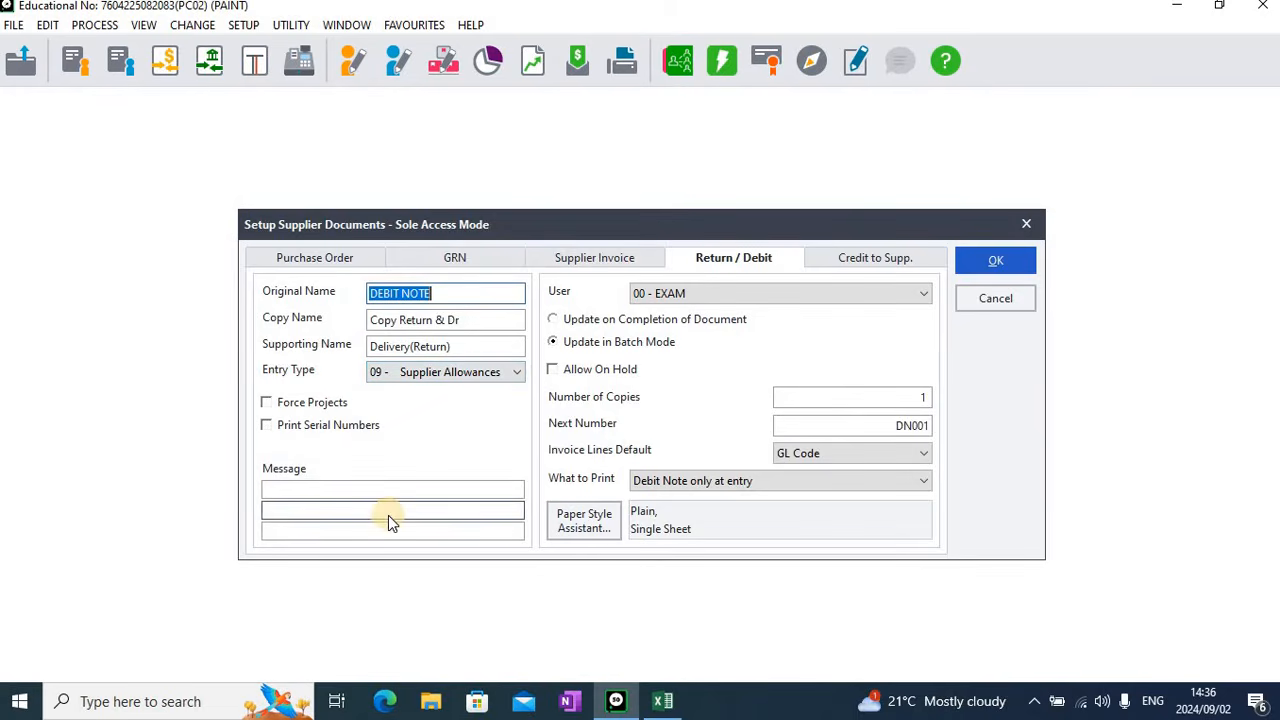
pyautogui.click(842, 430)
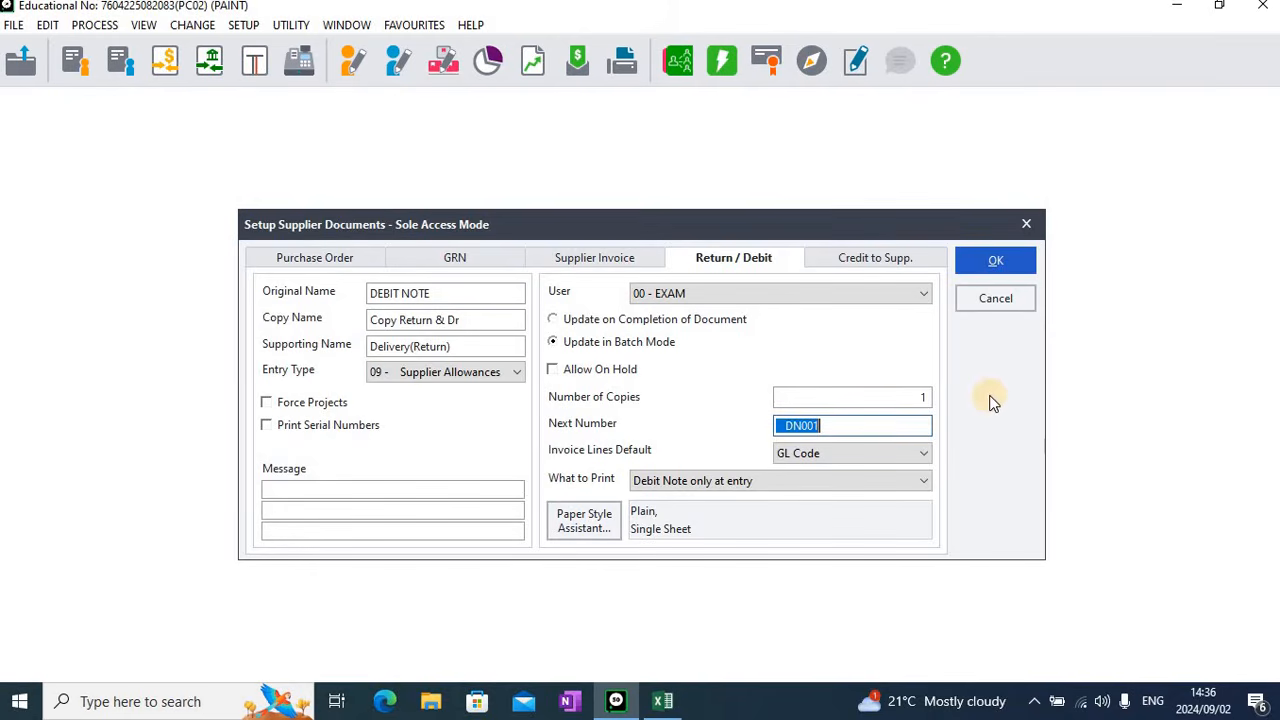
pyautogui.click(634, 261)
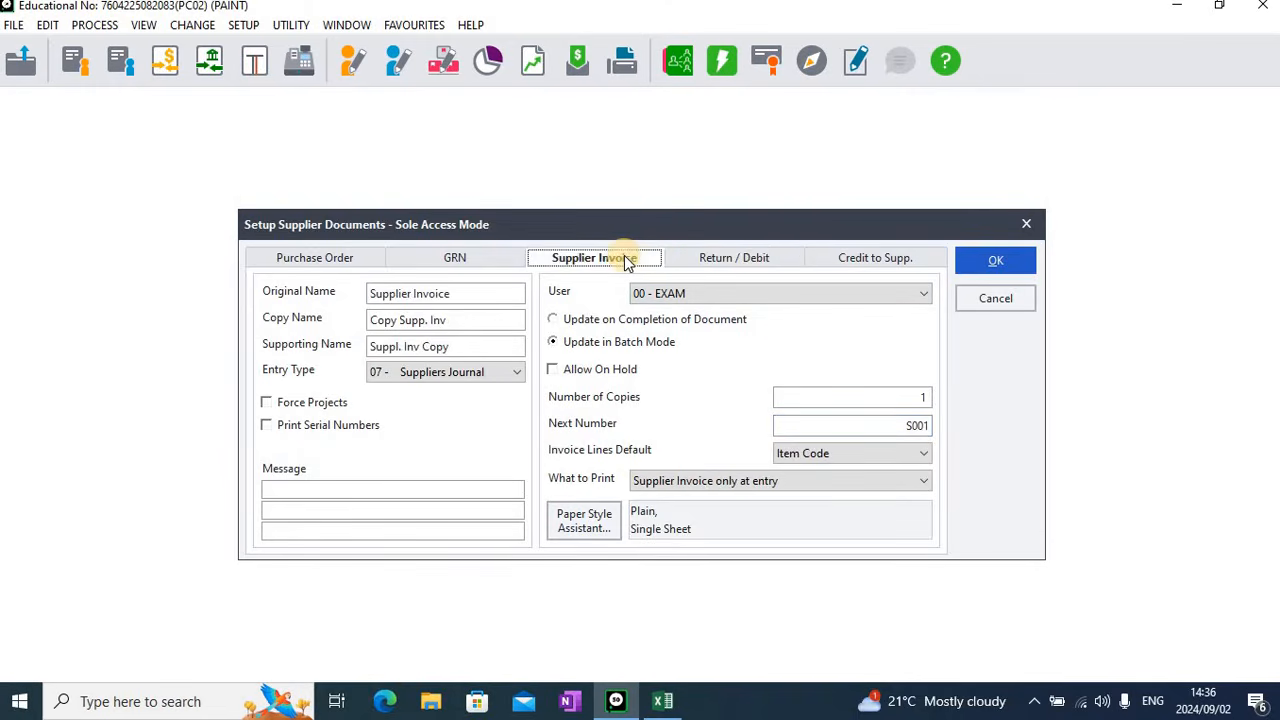
# Check the supplier return/debit document's settings once more and save the supplier documents setup
pyautogui.click(758, 260)
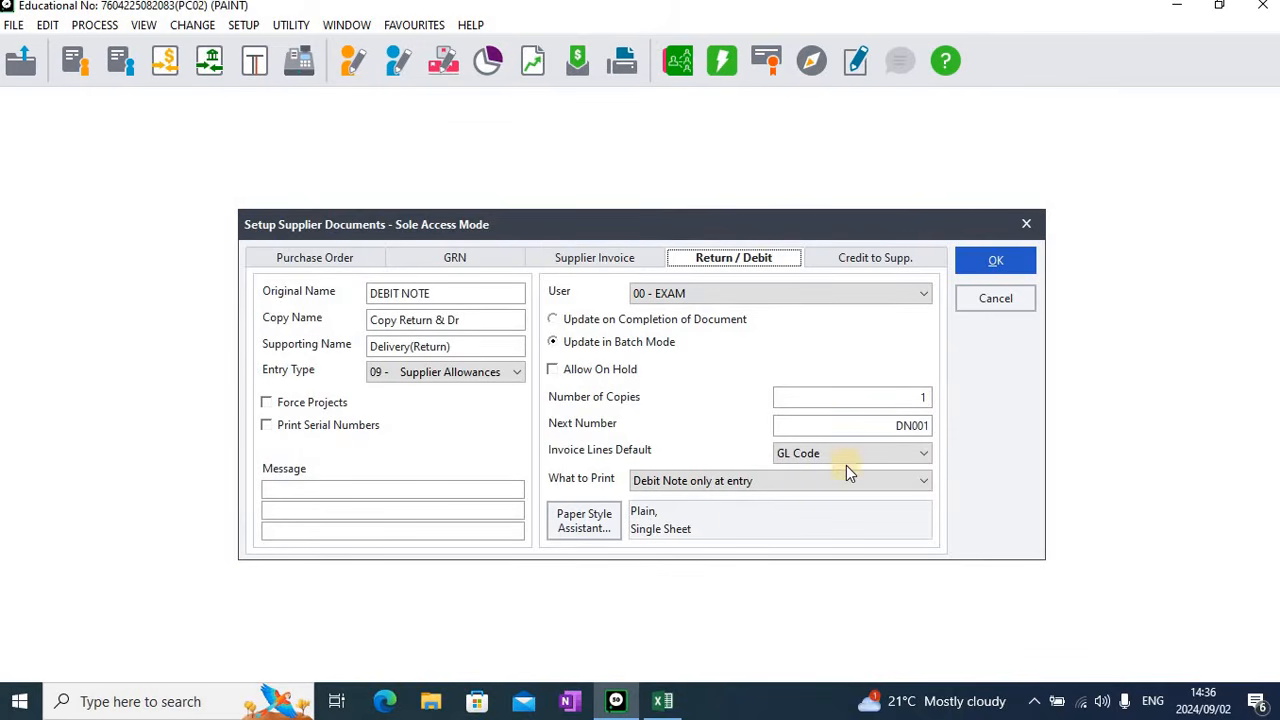
pyautogui.click(1012, 262)
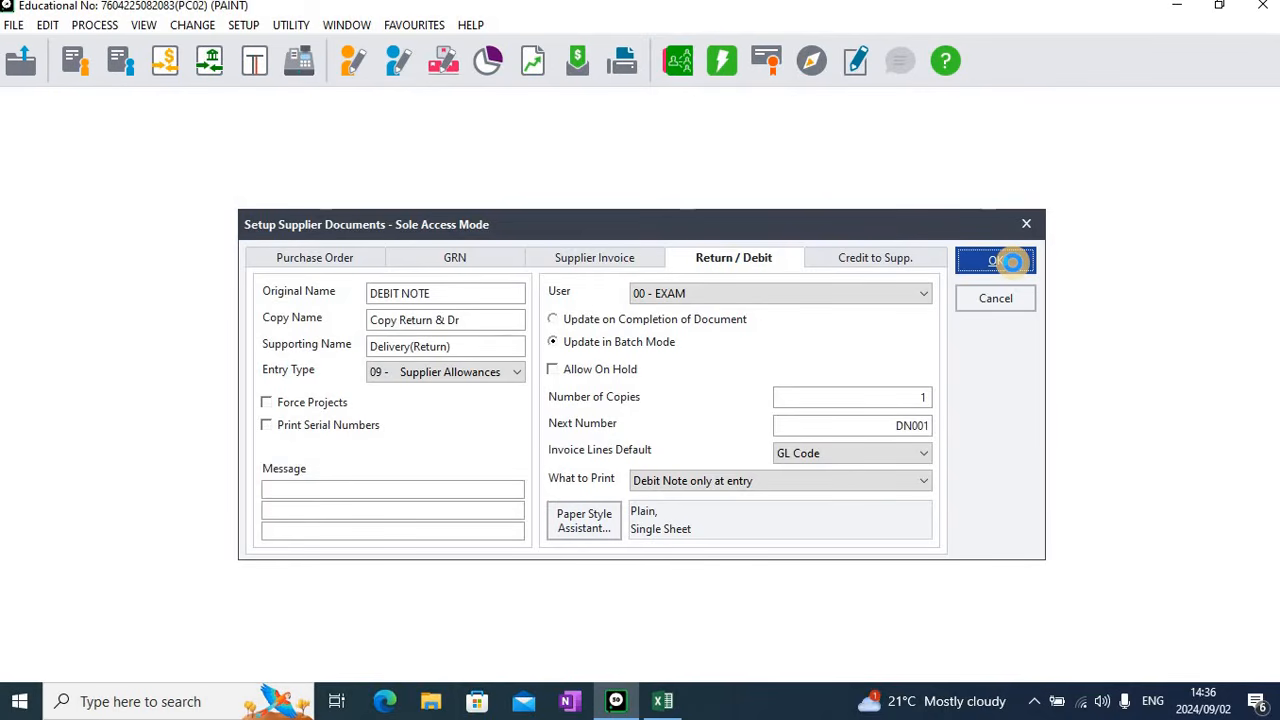
pyautogui.click(1013, 263)
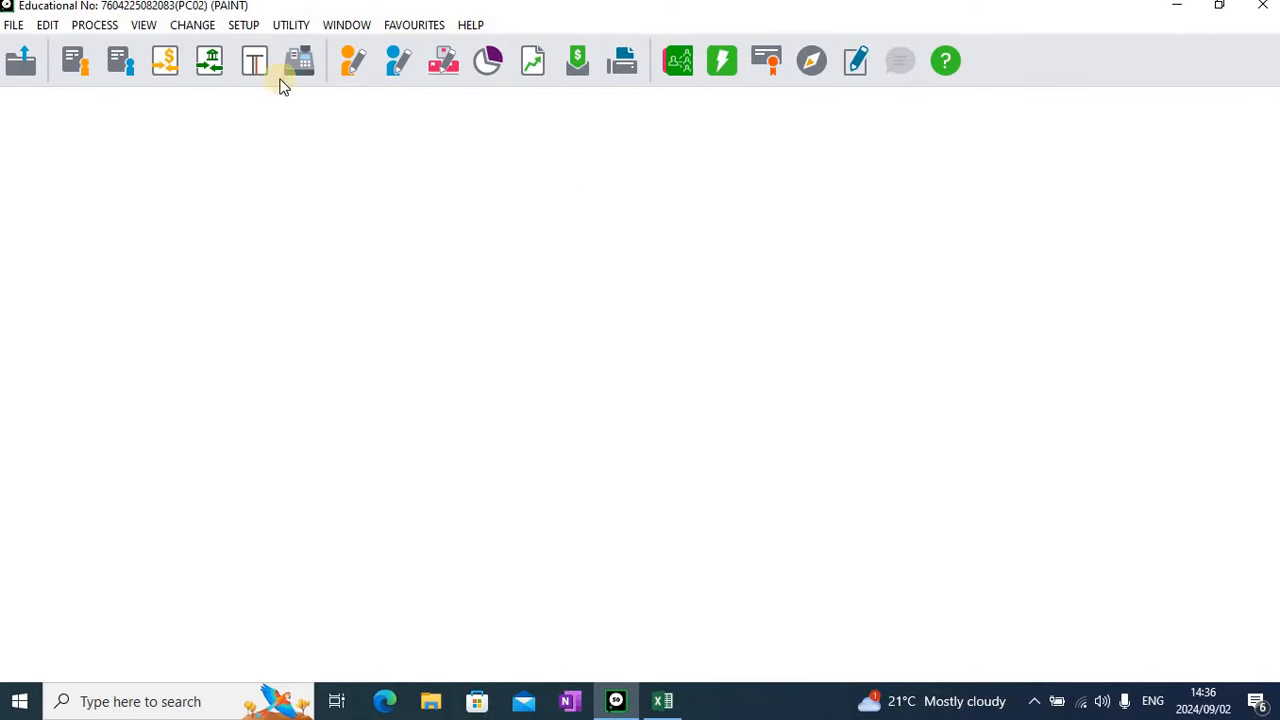
pyautogui.click(245, 26)
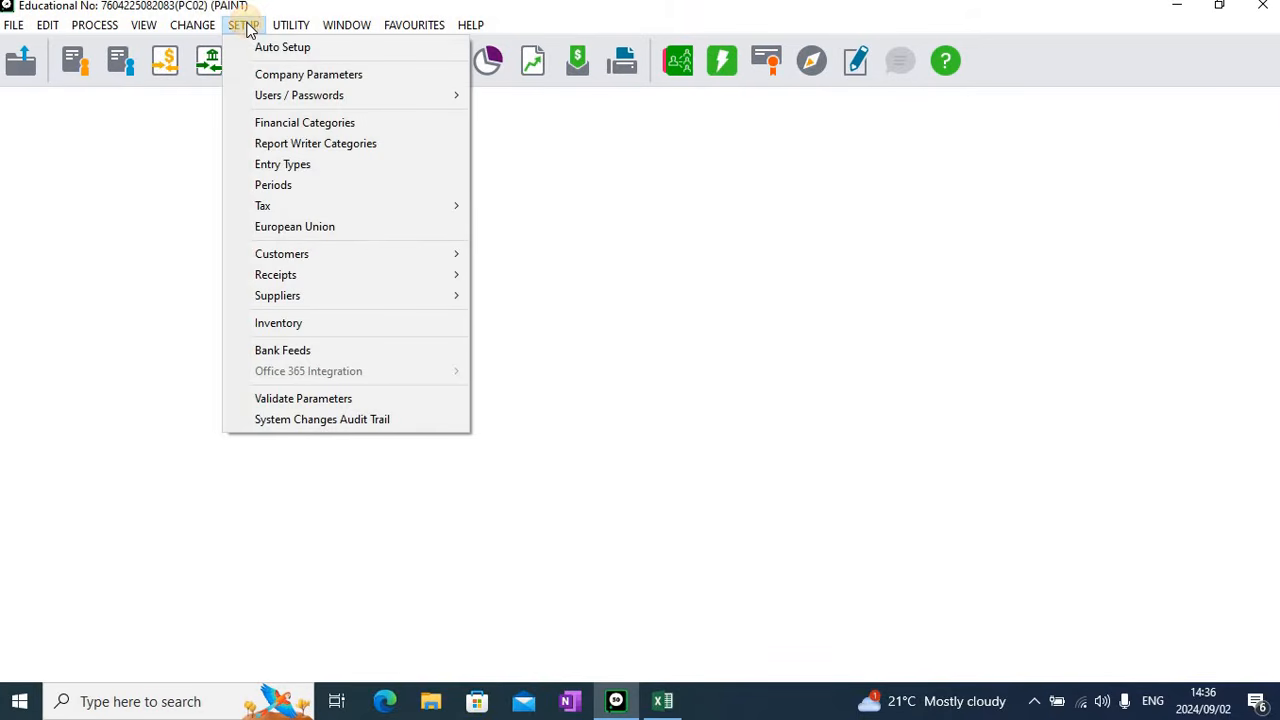
pyautogui.click(300, 167)
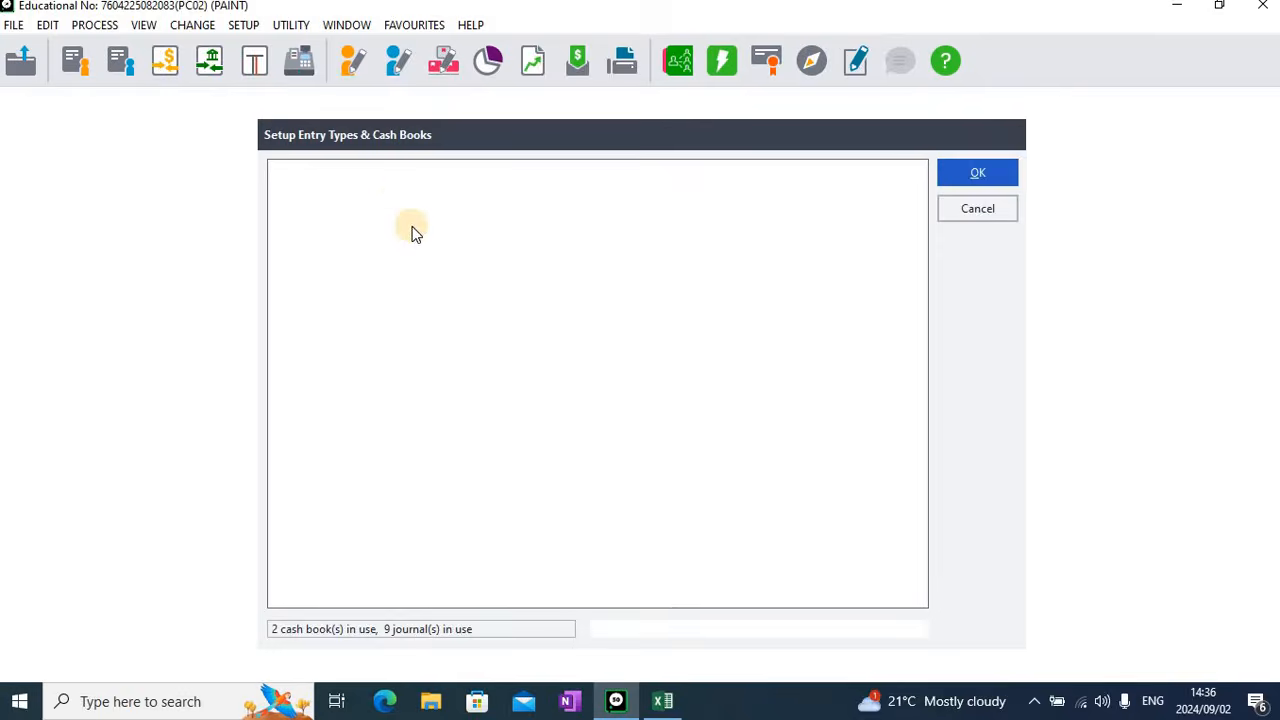
pyautogui.click(350, 340)
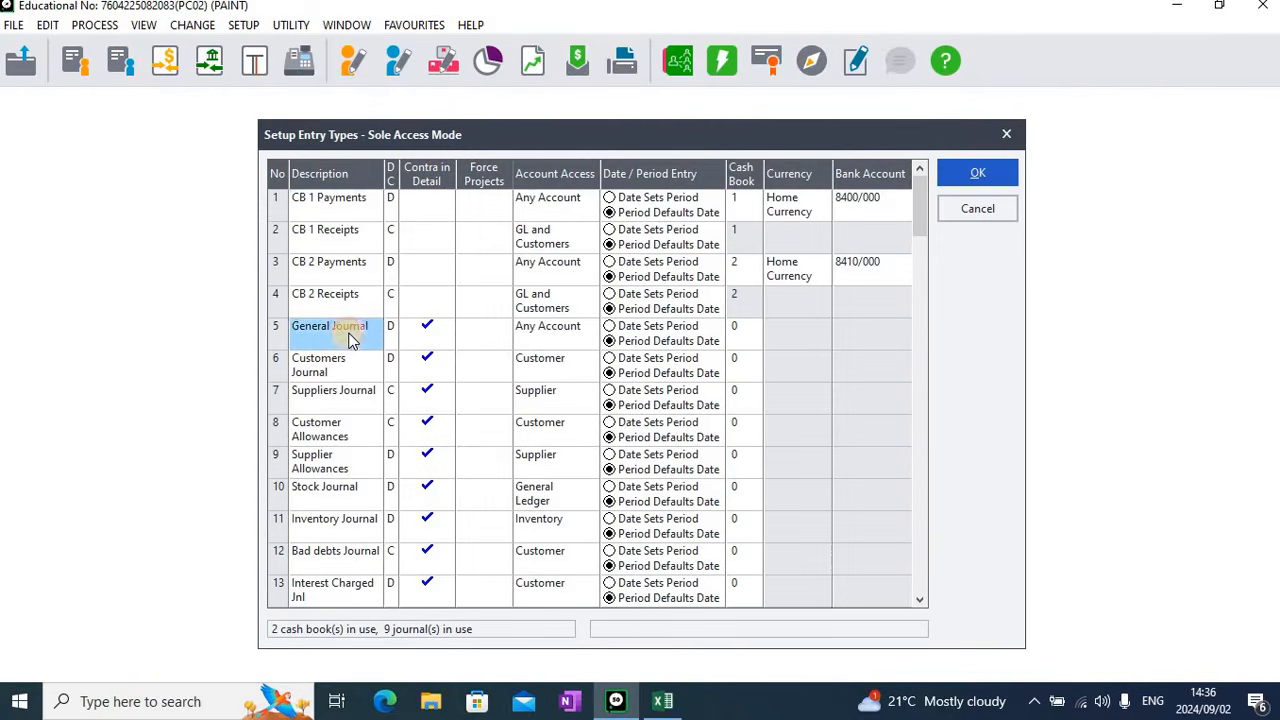
pyautogui.press('Tab')
pyautogui.press('Tab')
pyautogui.press('Tab')
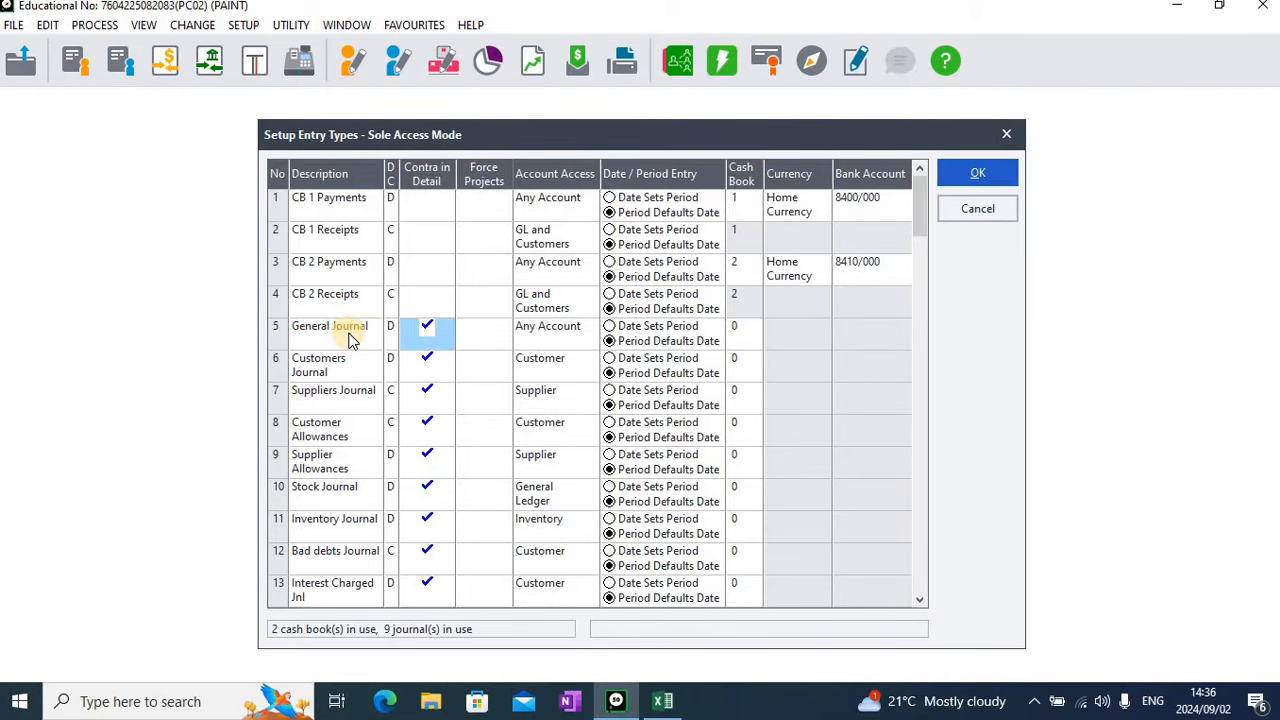
pyautogui.press('Tab')
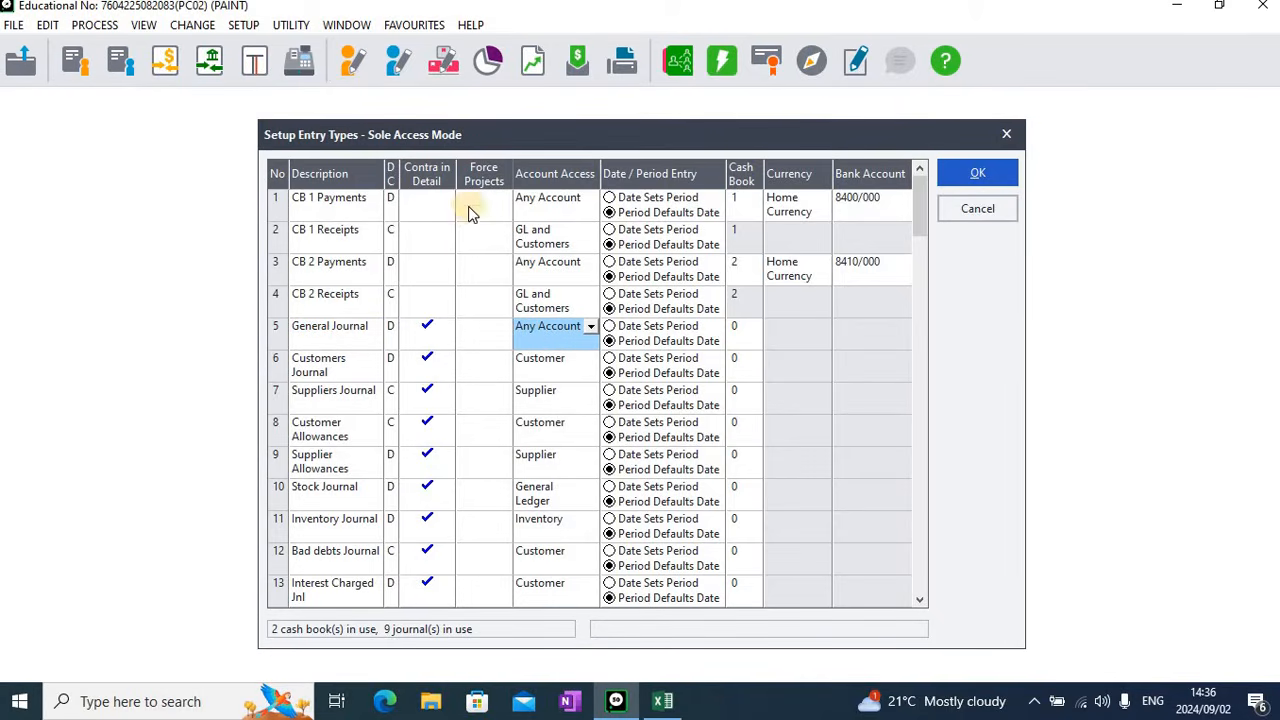
pyautogui.click(590, 328)
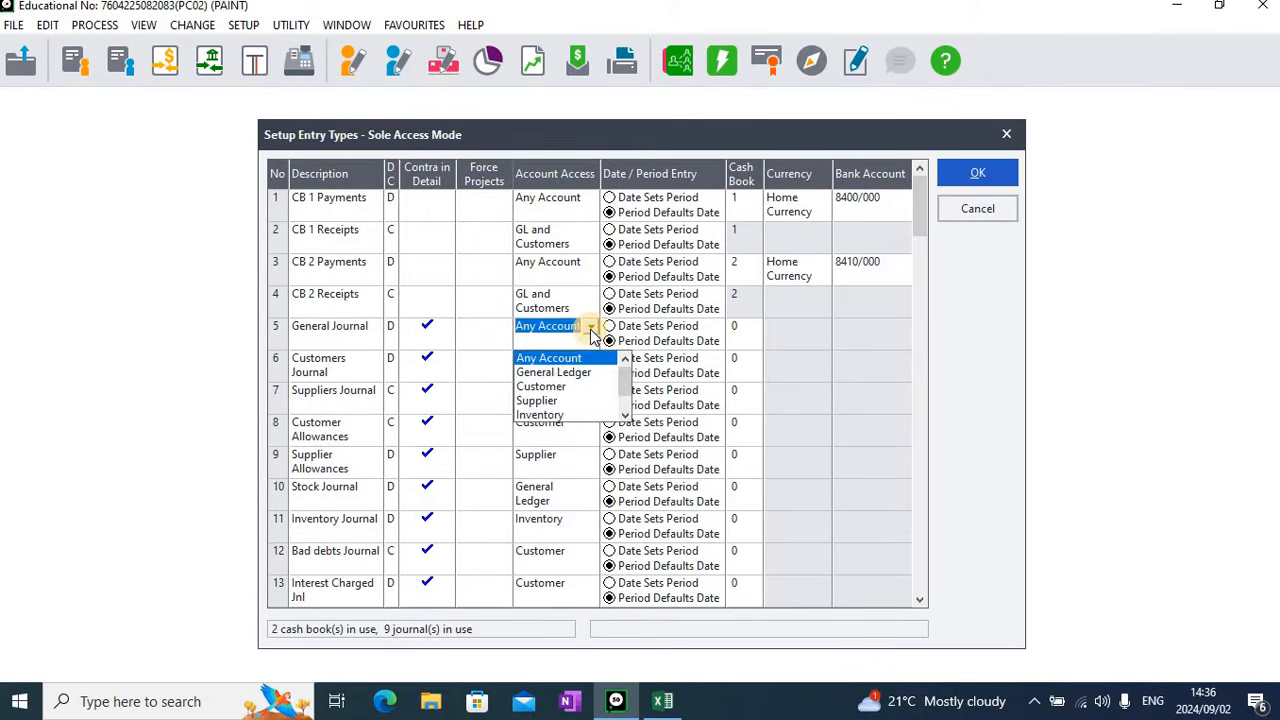
pyautogui.click(576, 362)
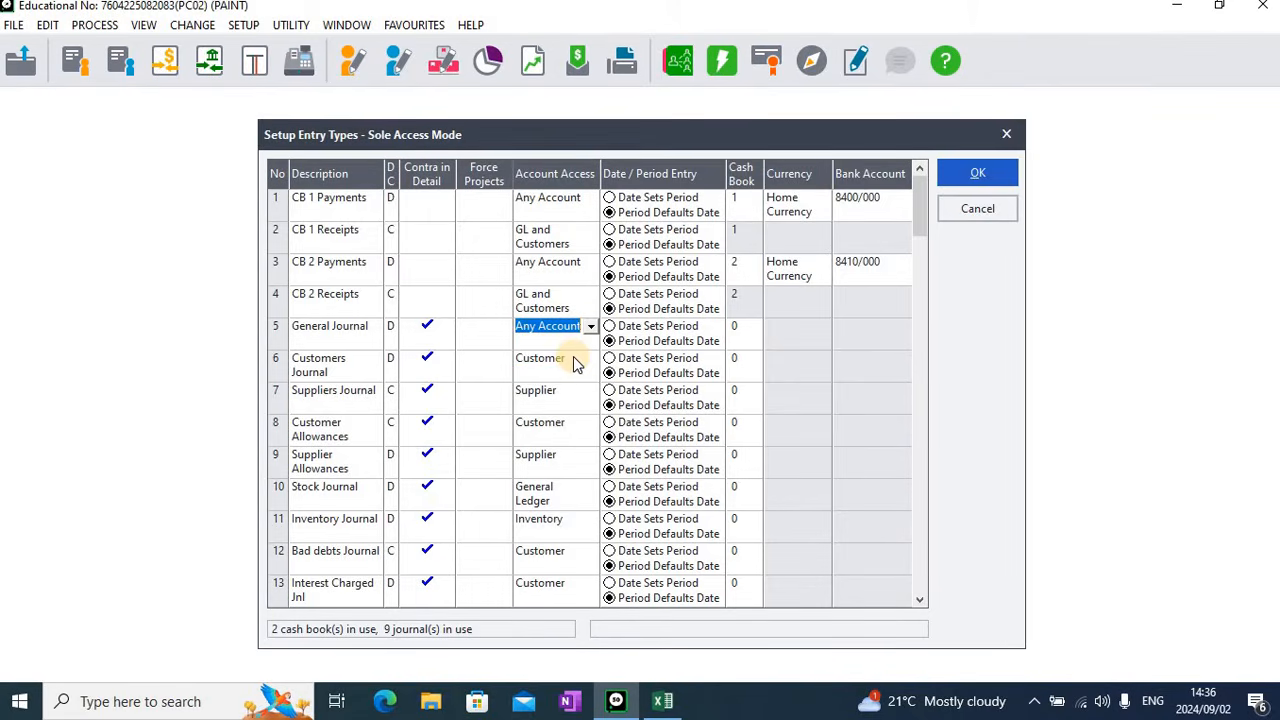
# Check the General Journal's date/period and cash book settings, and save the entry types setup
pyautogui.press('Tab')
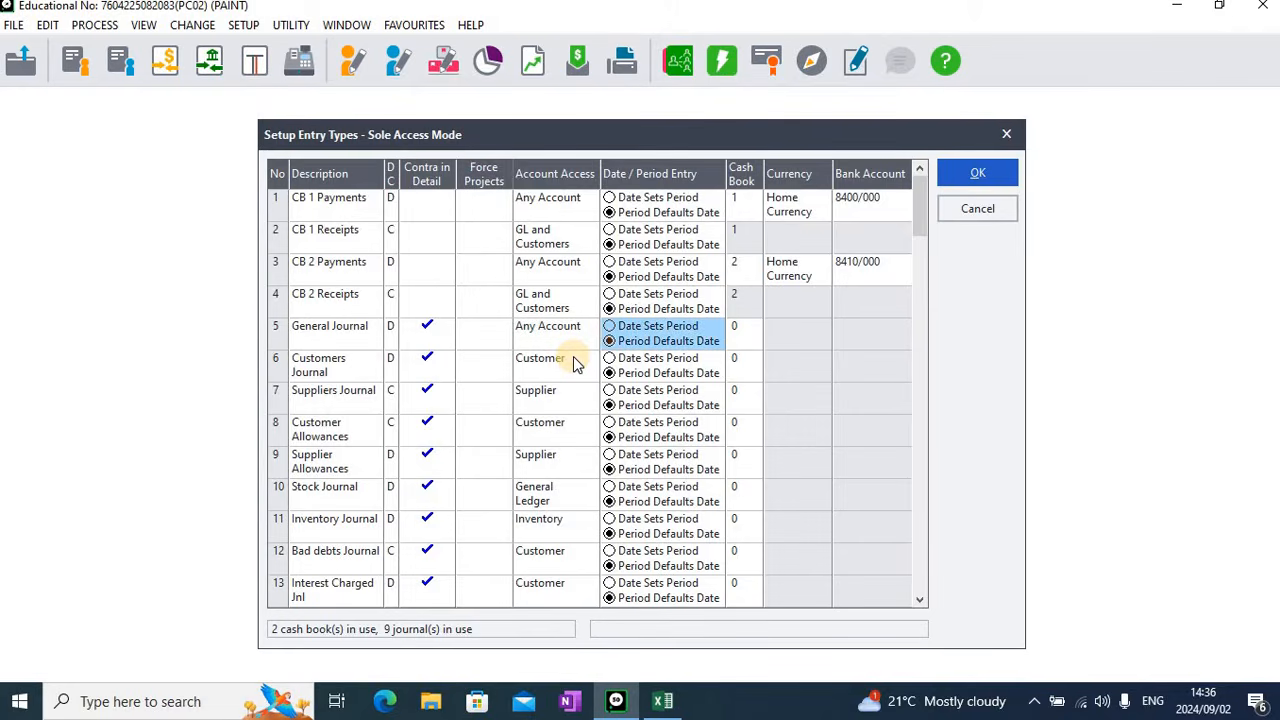
pyautogui.press('Tab')
pyautogui.press('Tab')
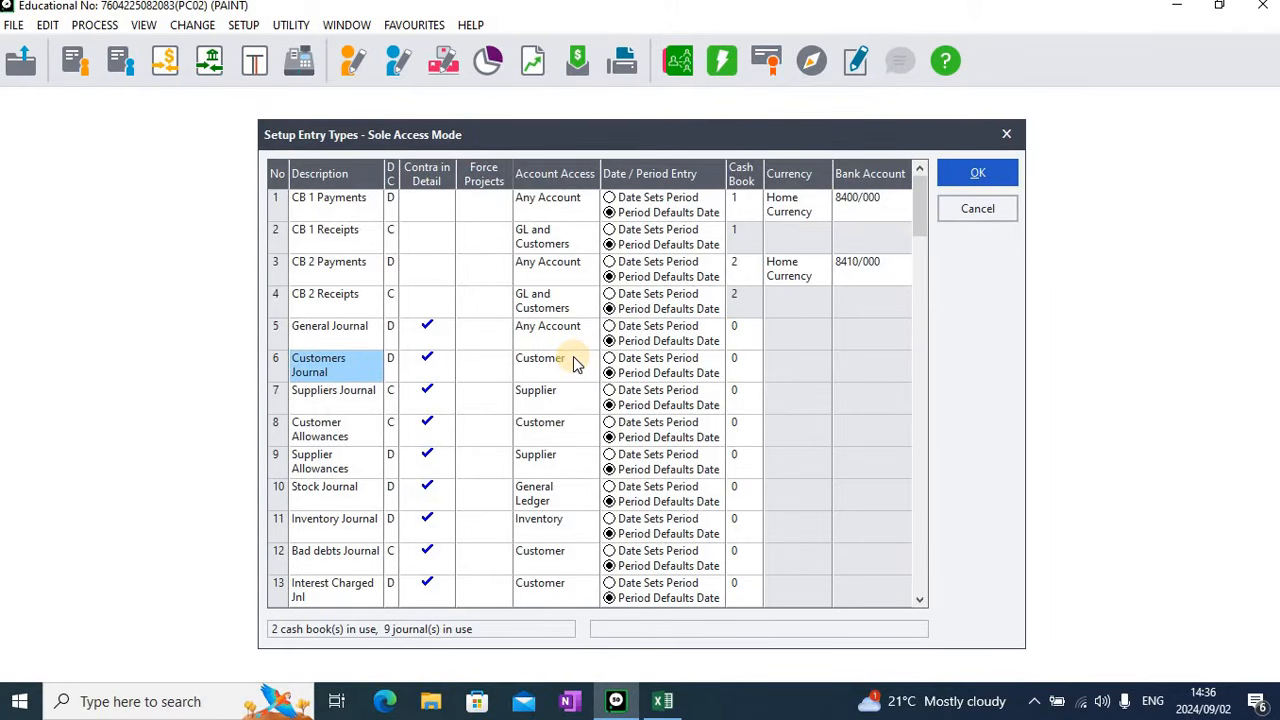
pyautogui.click(1000, 174)
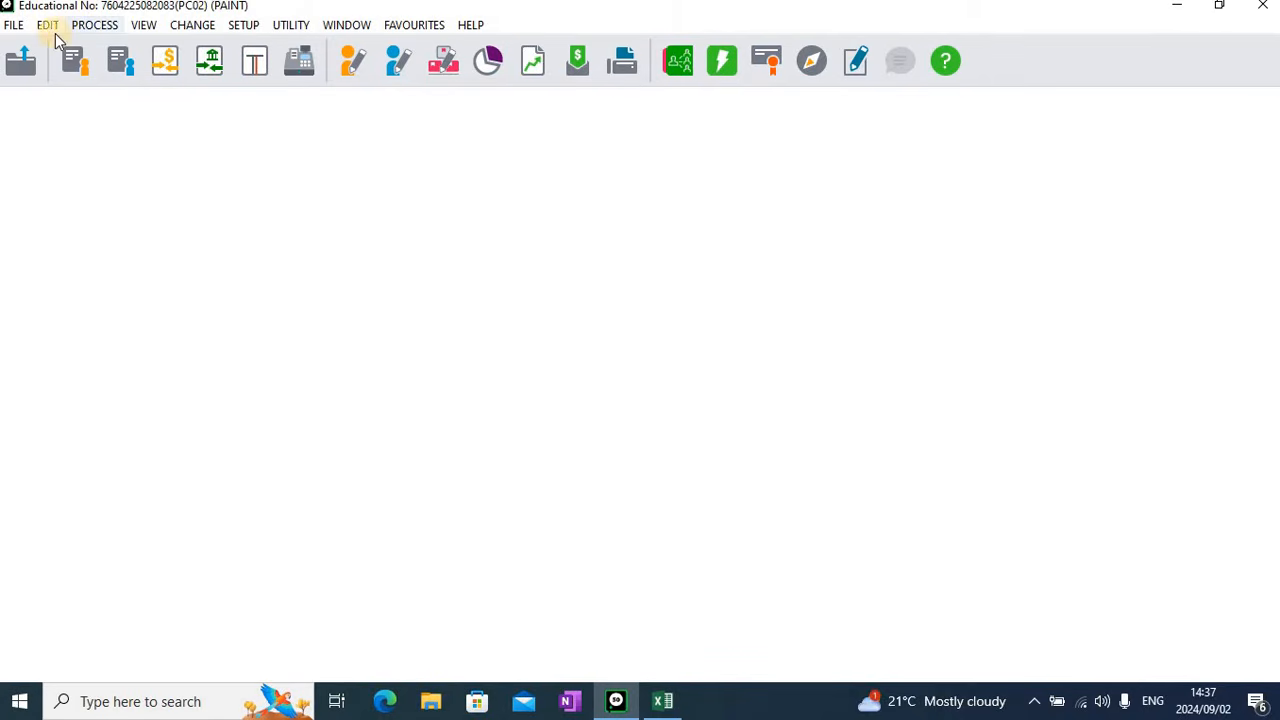
# Open the inventory item file for editing
pyautogui.click(46, 28)
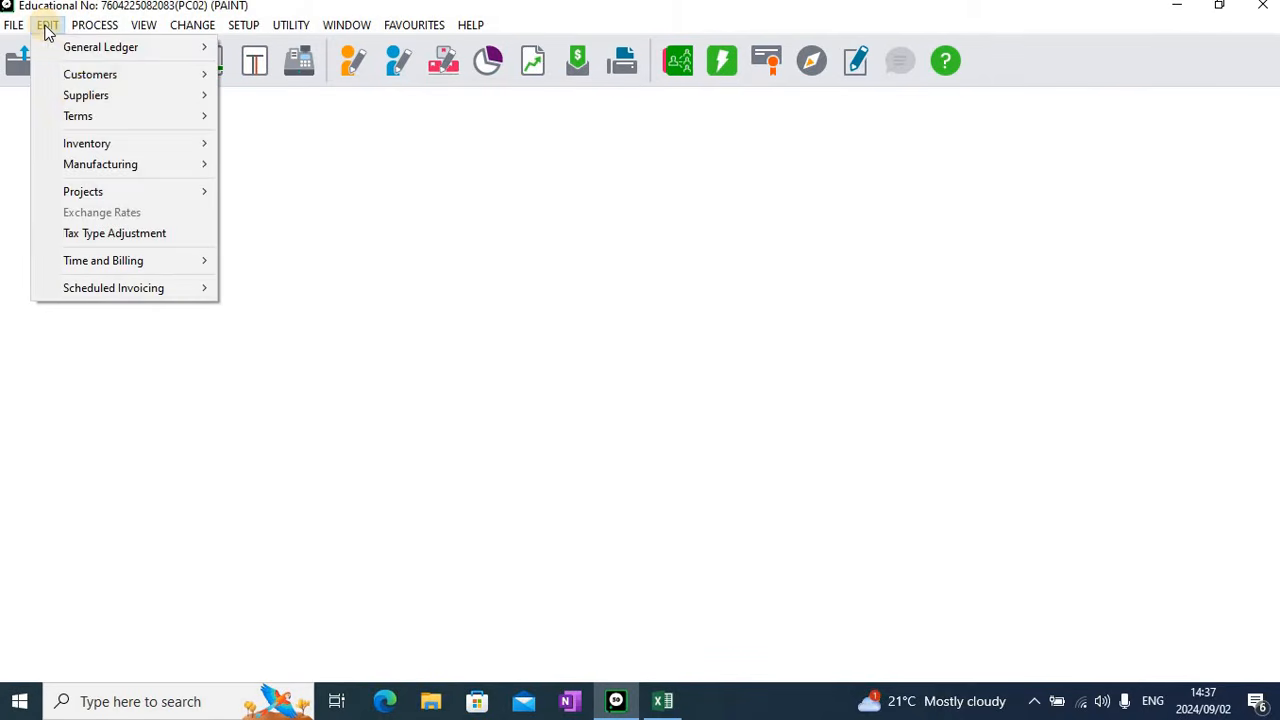
pyautogui.moveTo(81, 139)
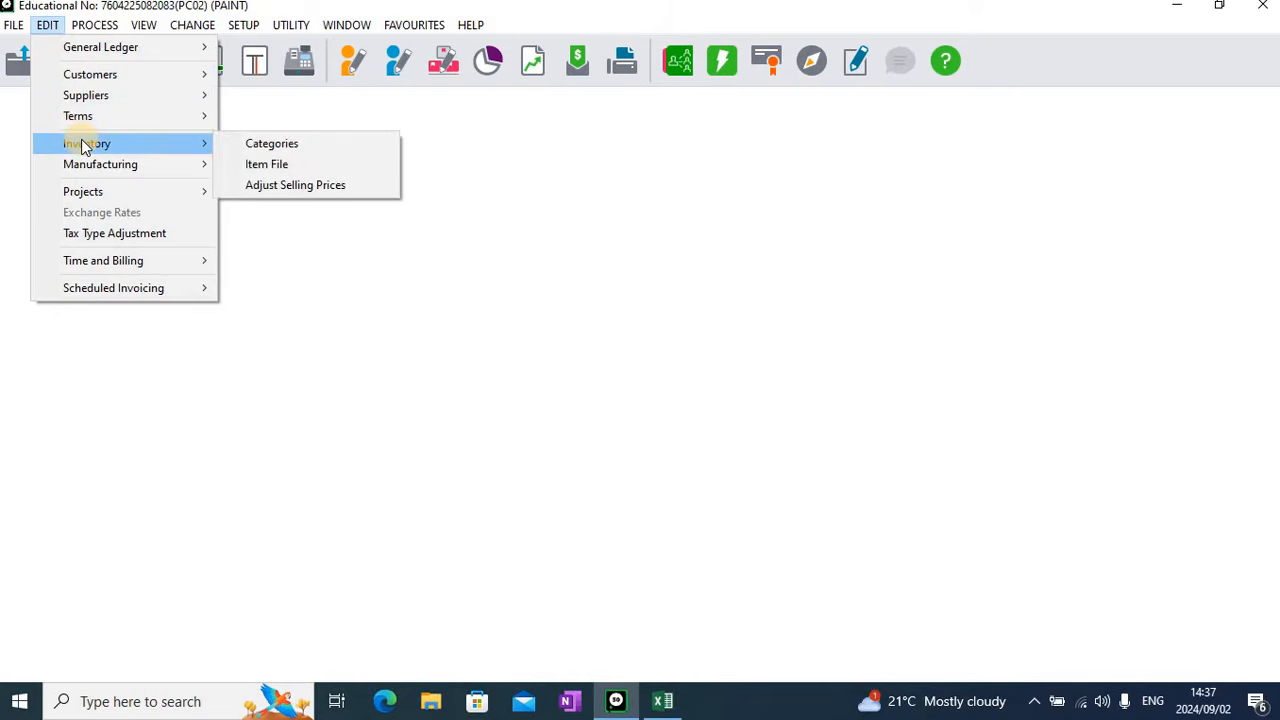
pyautogui.click(274, 166)
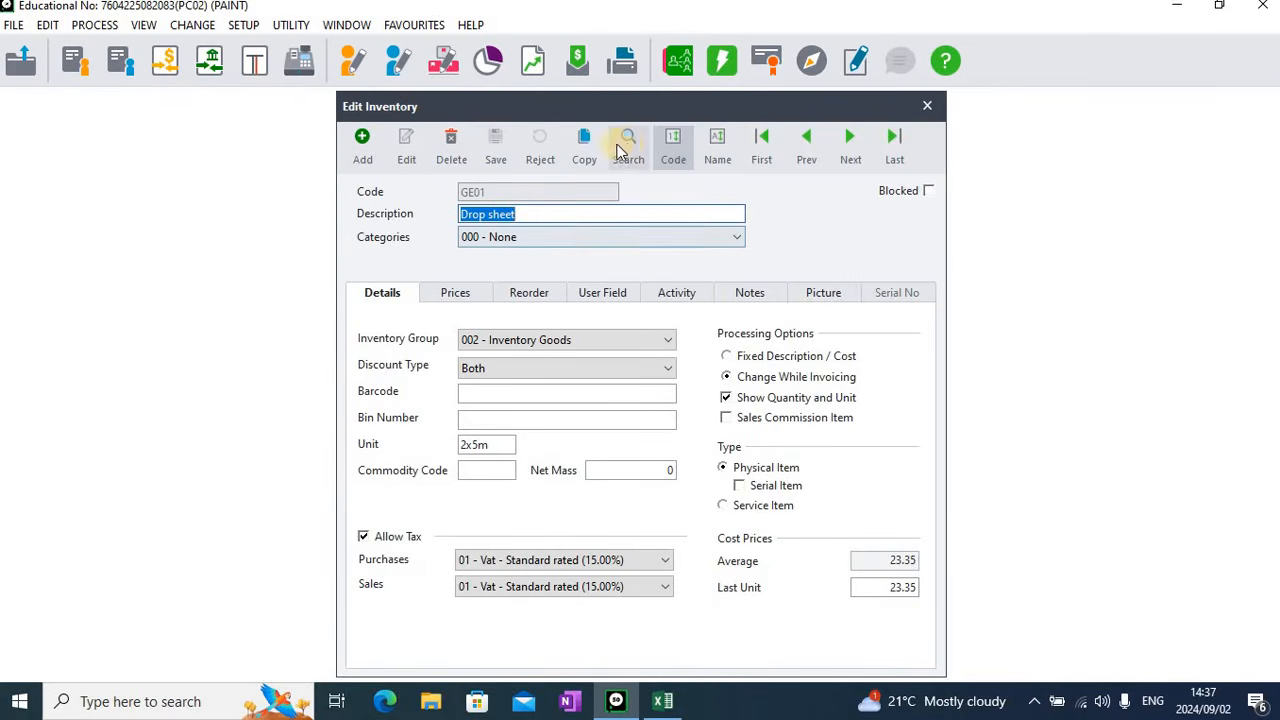
# Look through the list of existing inventory items and their codes, and close the list
pyautogui.click(629, 150)
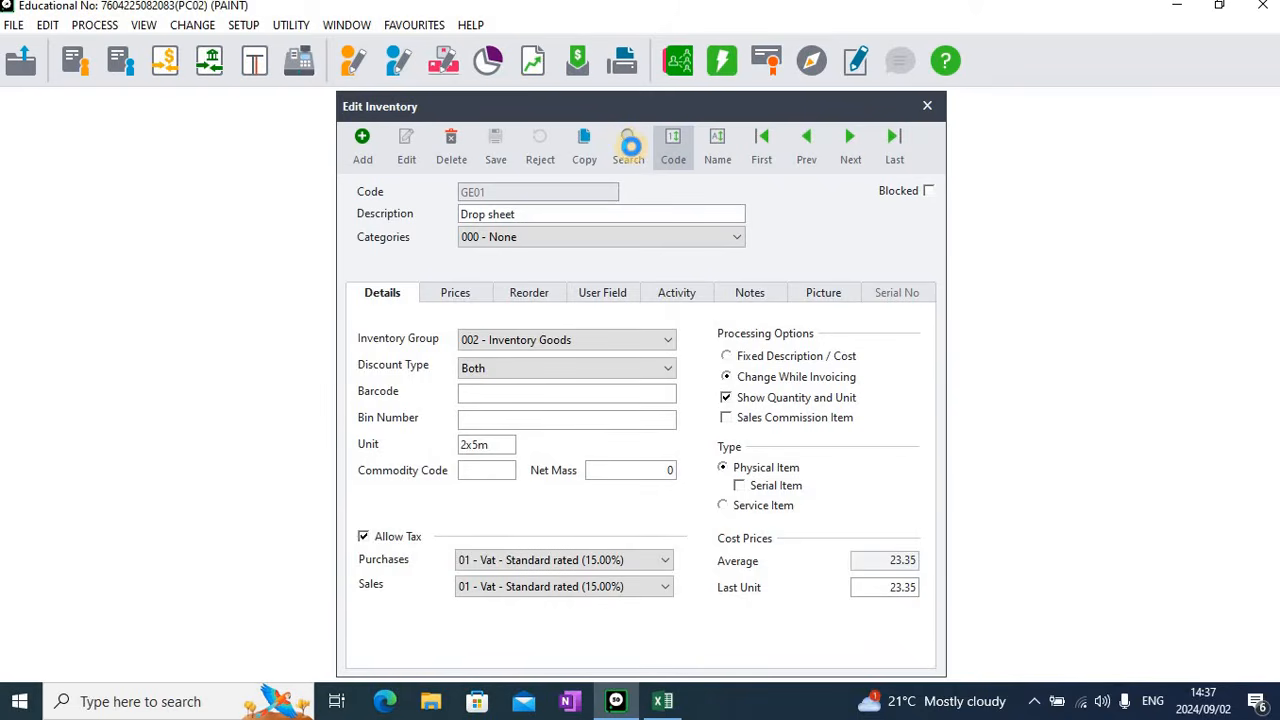
pyautogui.click(629, 147)
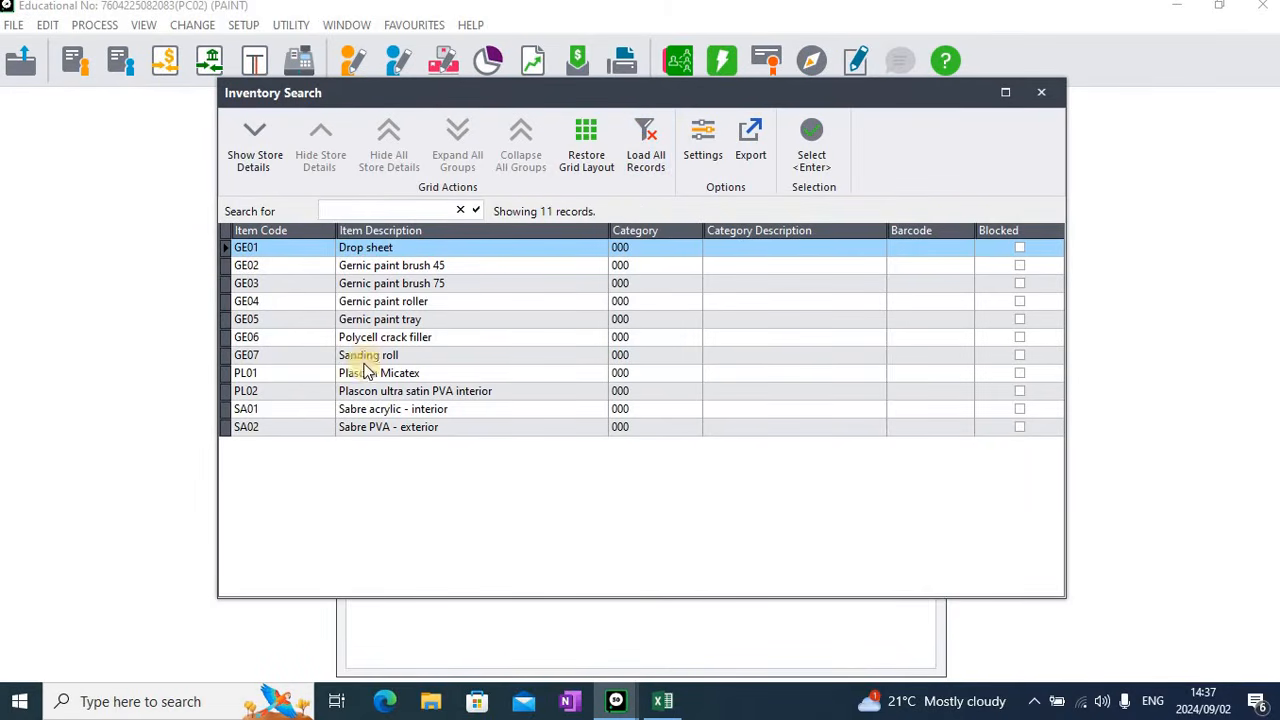
pyautogui.click(1043, 93)
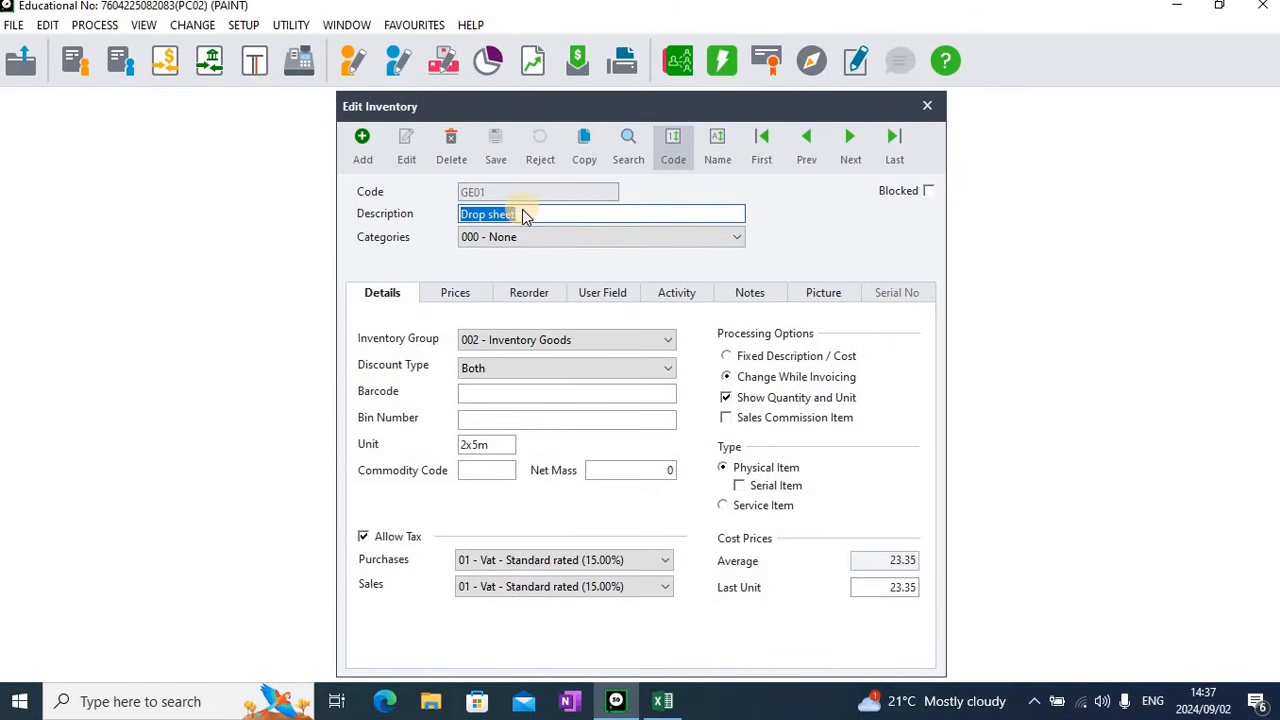
# Add an inventory item with code DELIV, description "Delivery fee" and category 000 - None
pyautogui.click(363, 148)
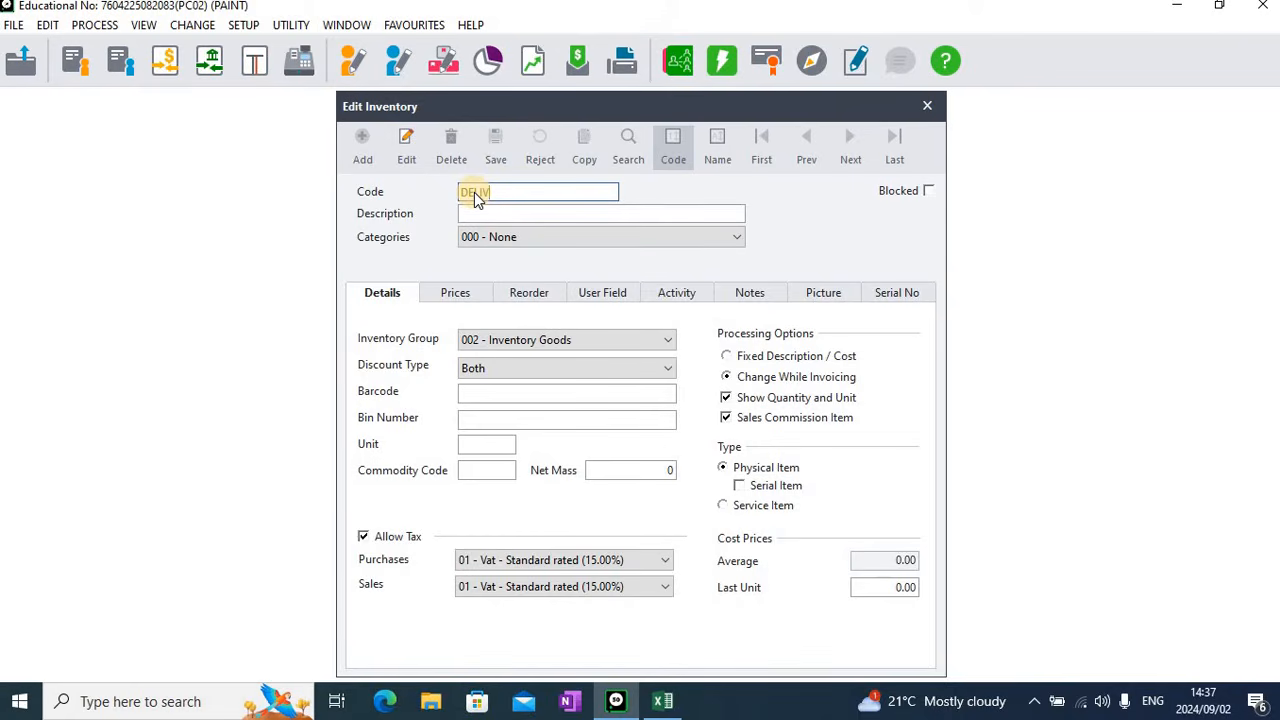
pyautogui.write('DELIV')
pyautogui.press('Tab')
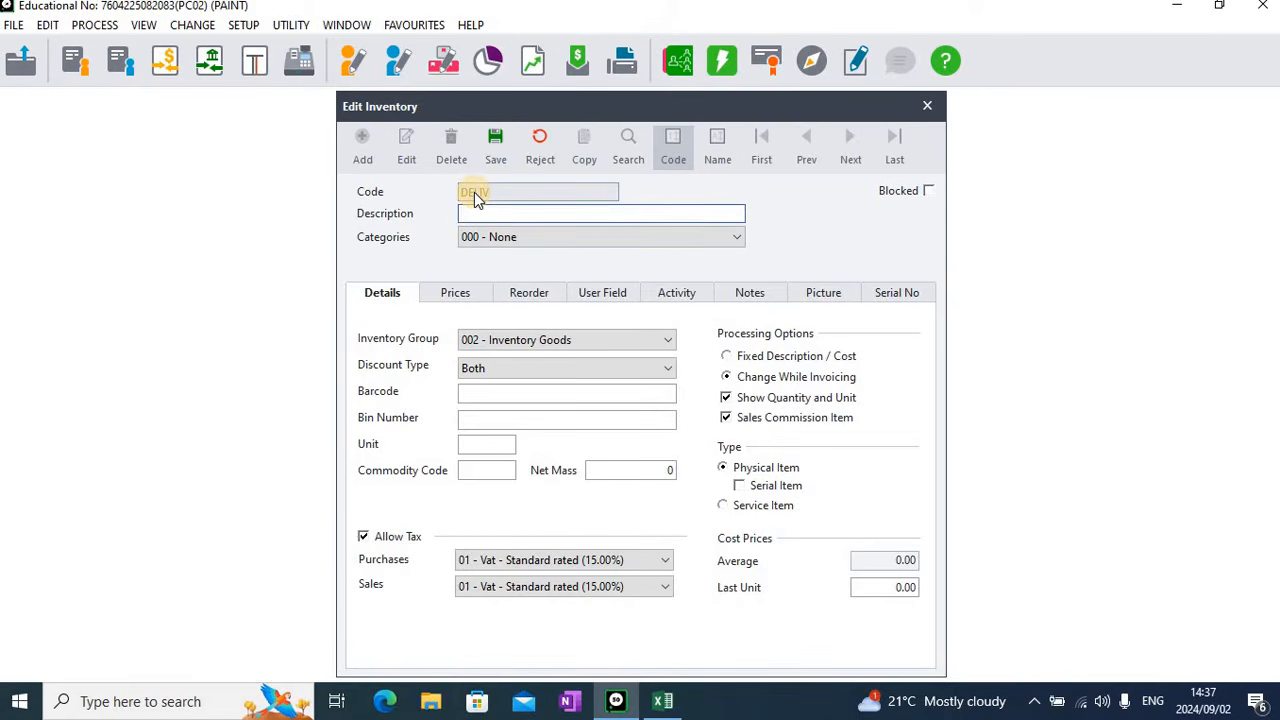
pyautogui.write('E')
pyautogui.press('BackSpace')
pyautogui.write('Delivery fee')
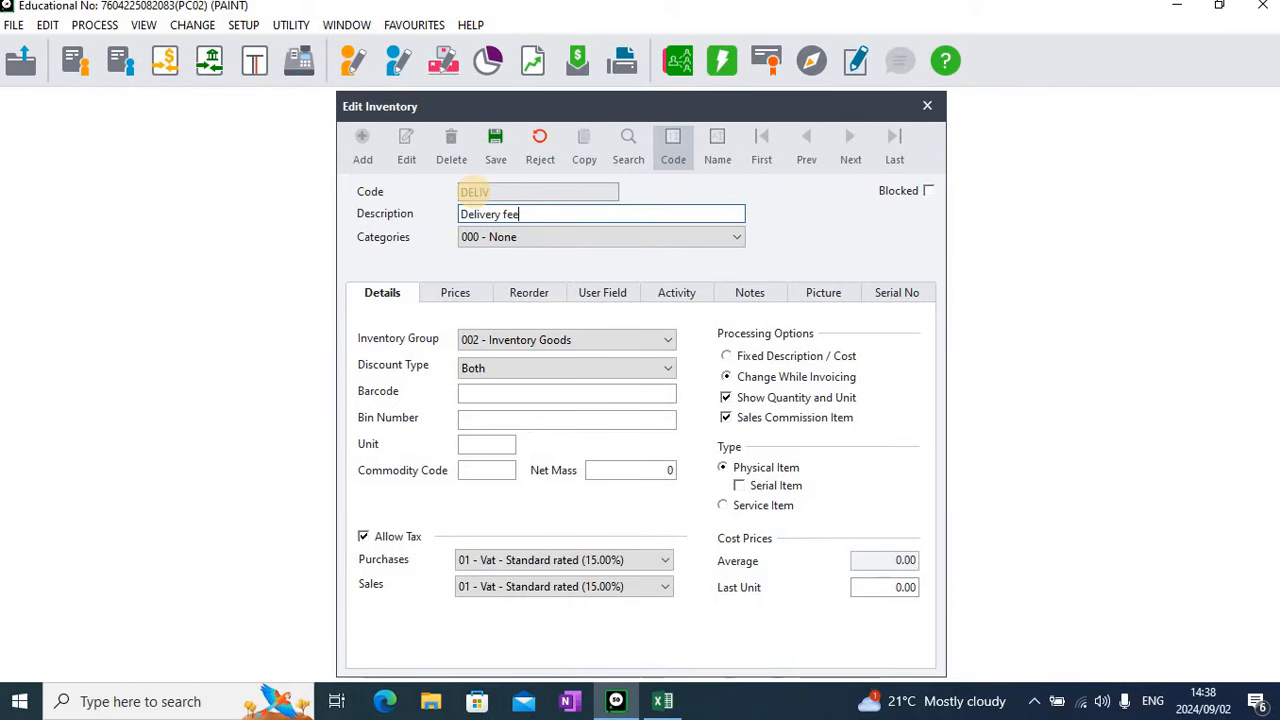
pyautogui.click(530, 240)
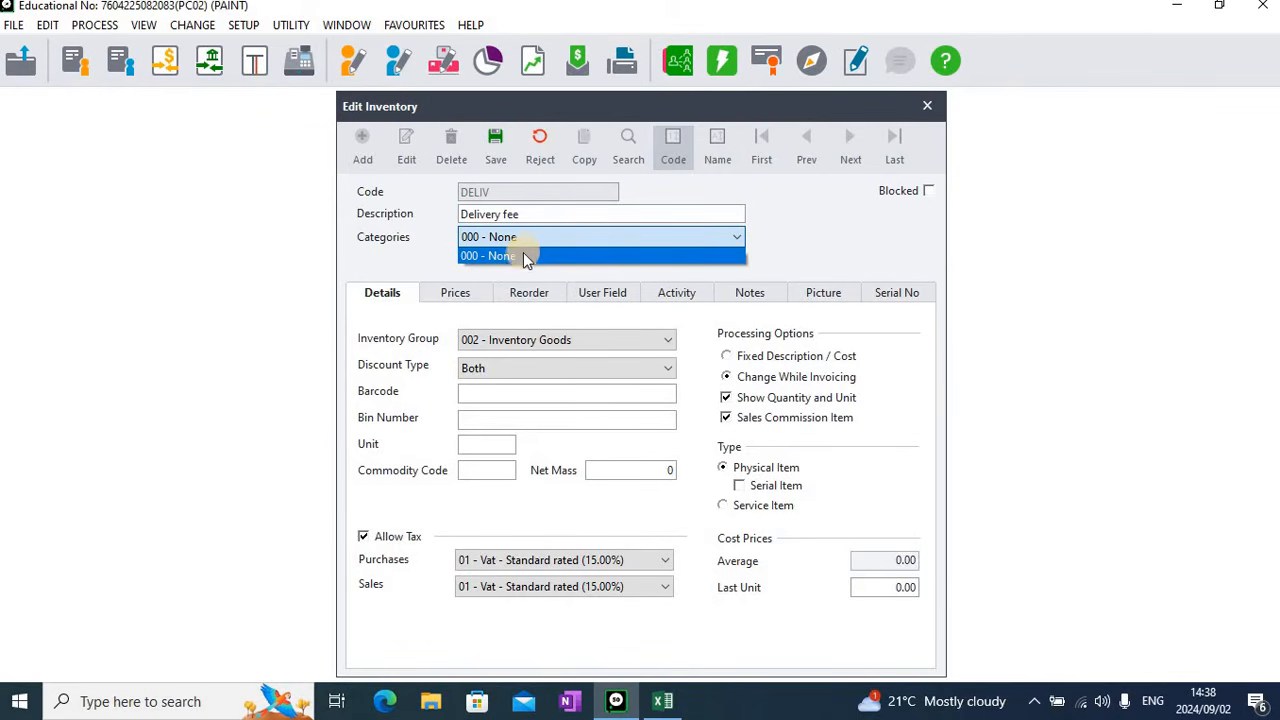
pyautogui.click(522, 256)
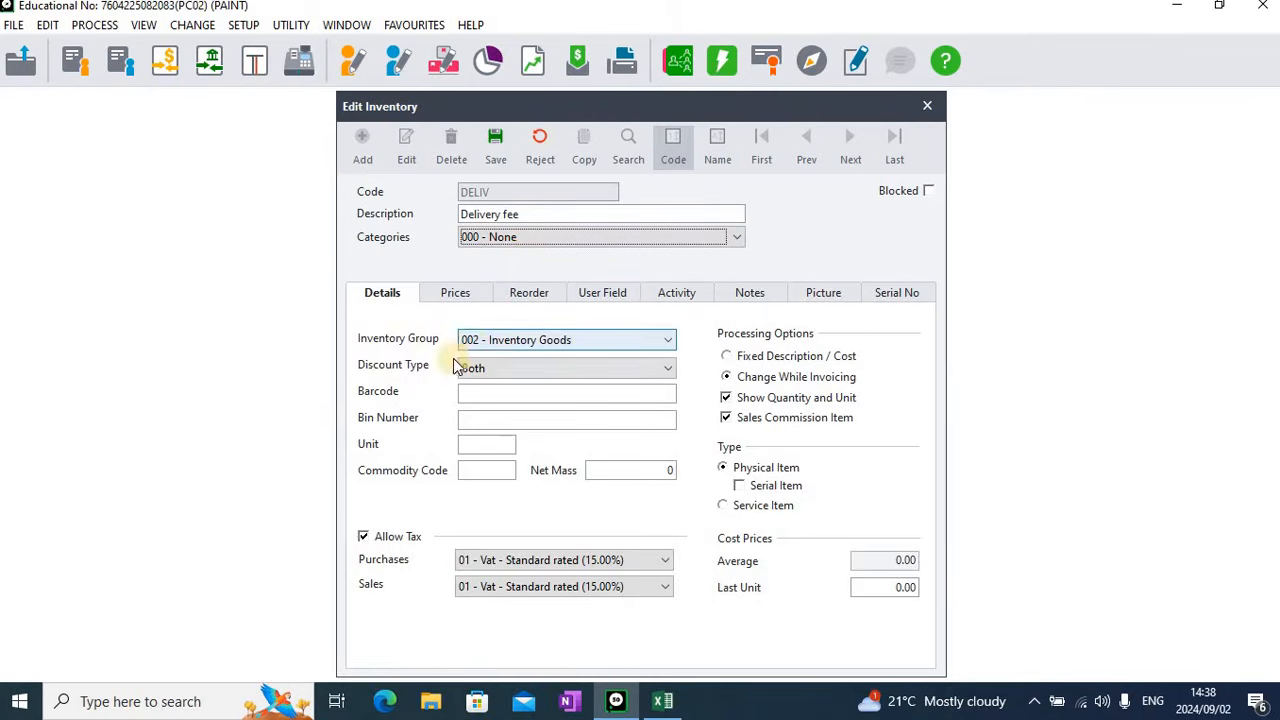
# Assign the delivery fee item to inventory group 001 - Services with discount type None and unit P/km
pyautogui.click(595, 343)
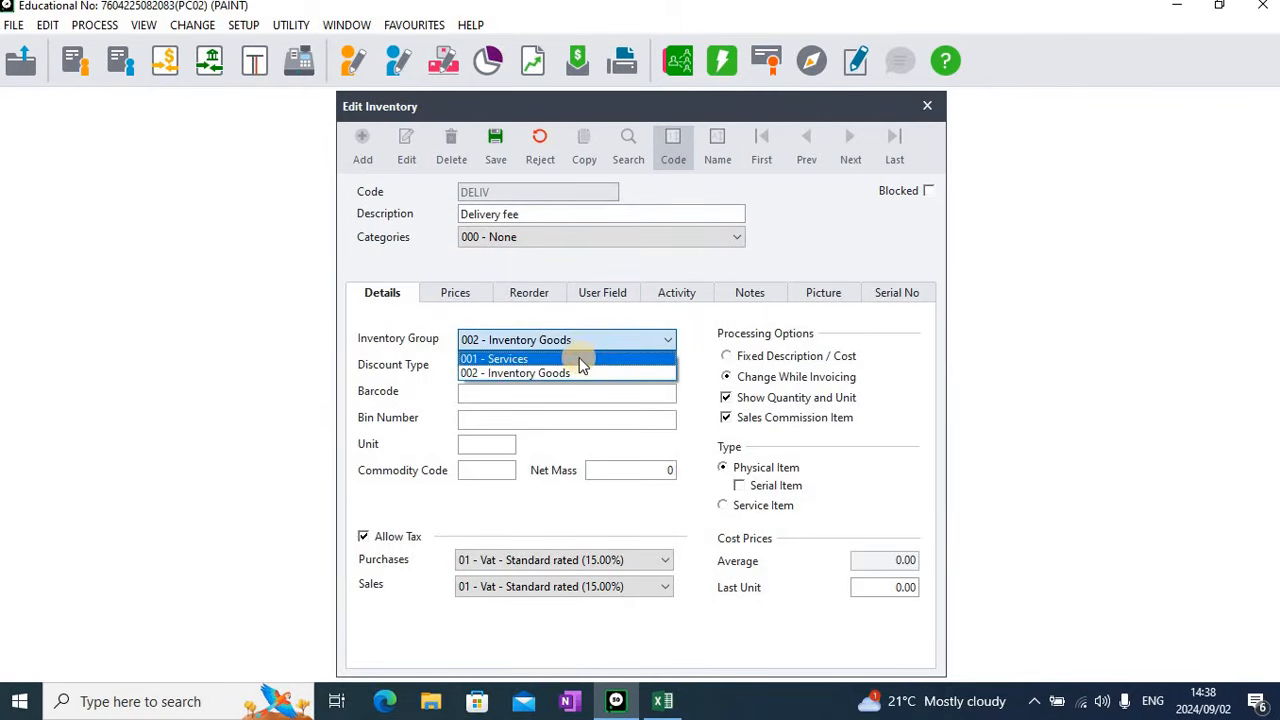
pyautogui.click(580, 357)
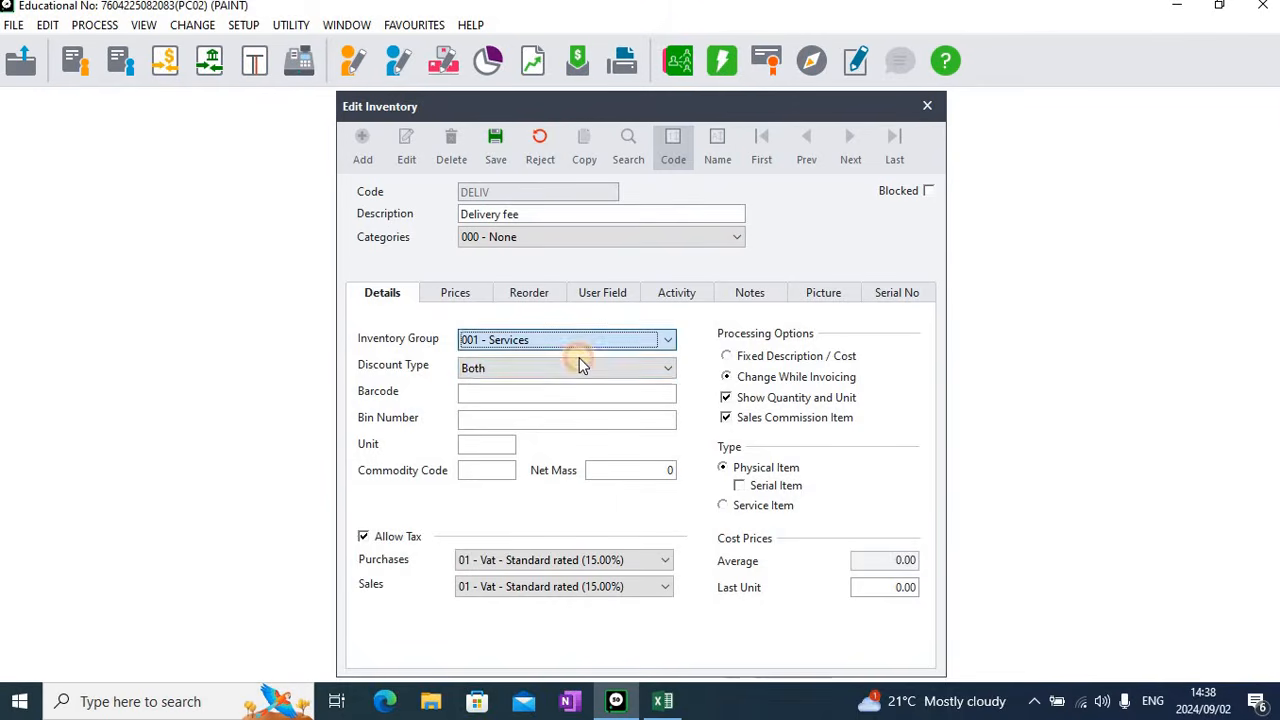
pyautogui.click(506, 371)
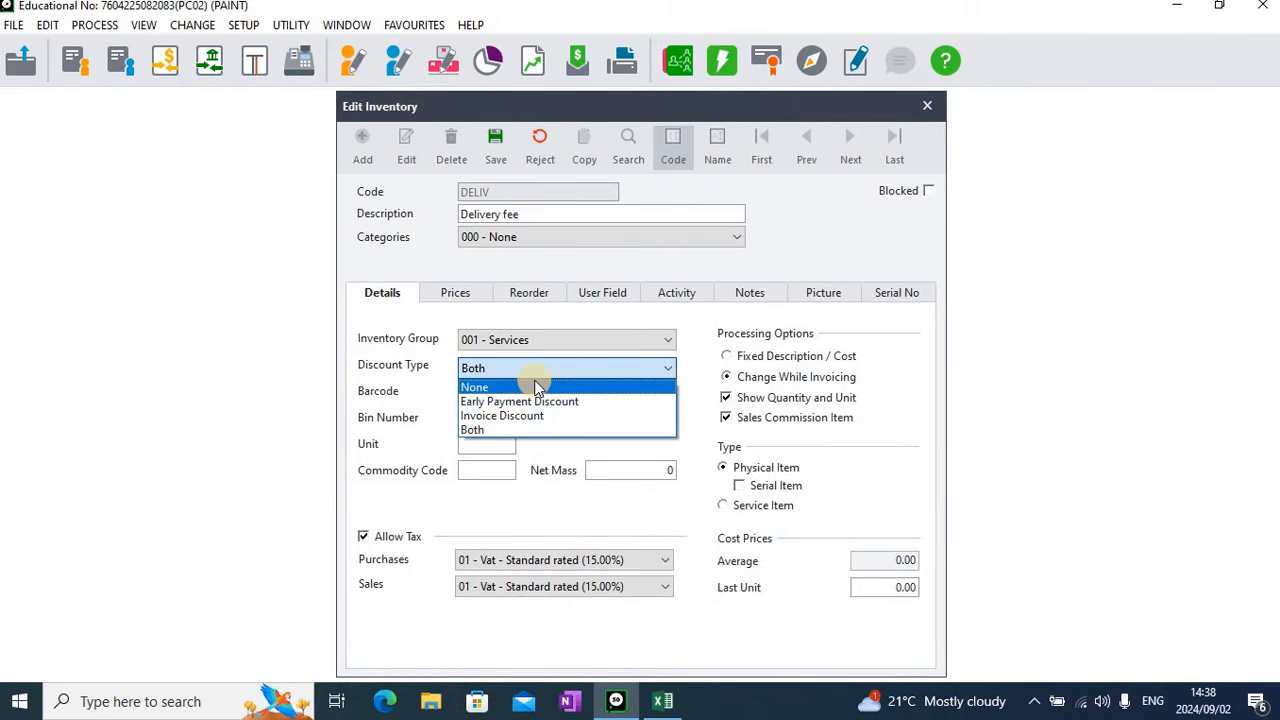
pyautogui.click(538, 387)
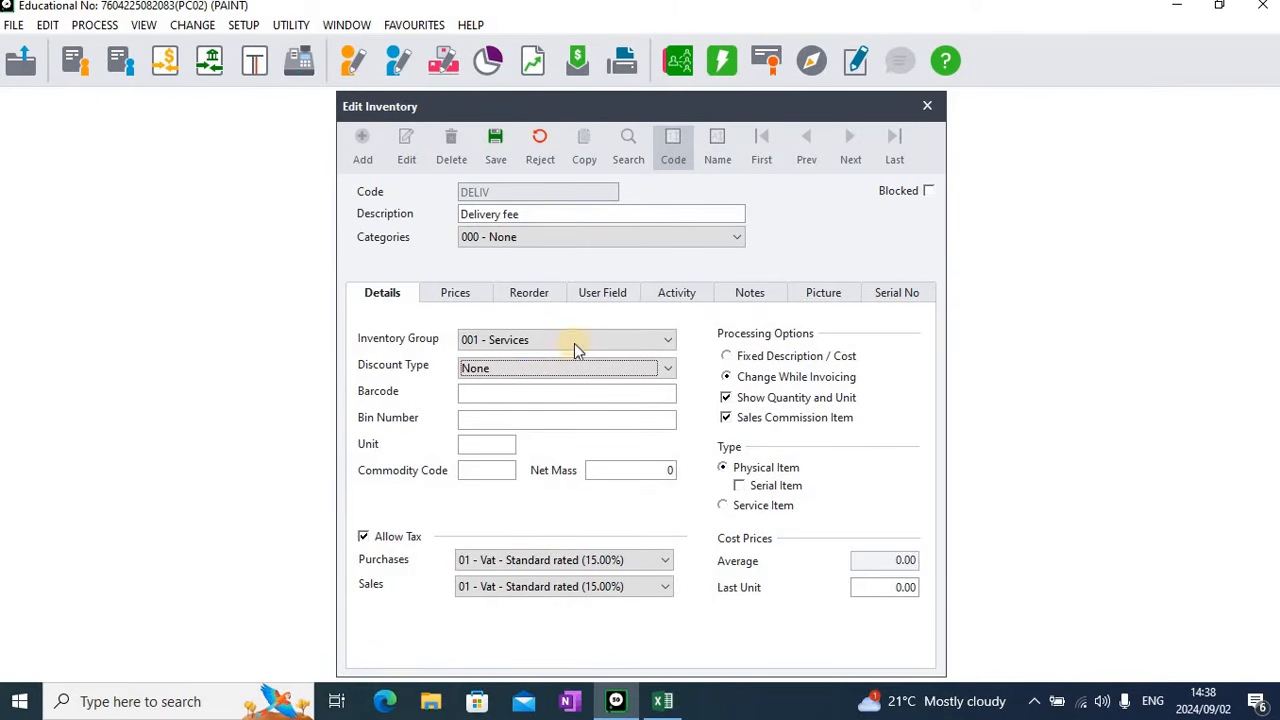
pyautogui.click(491, 444)
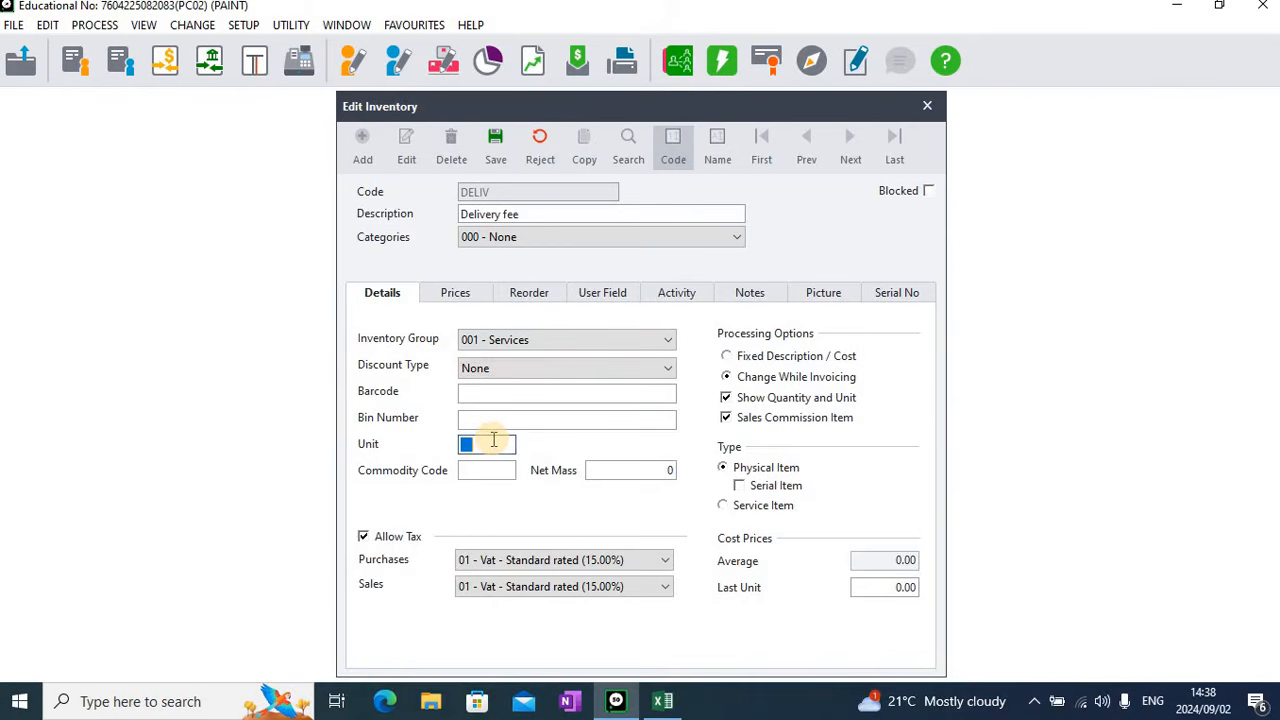
pyautogui.write('P/km')
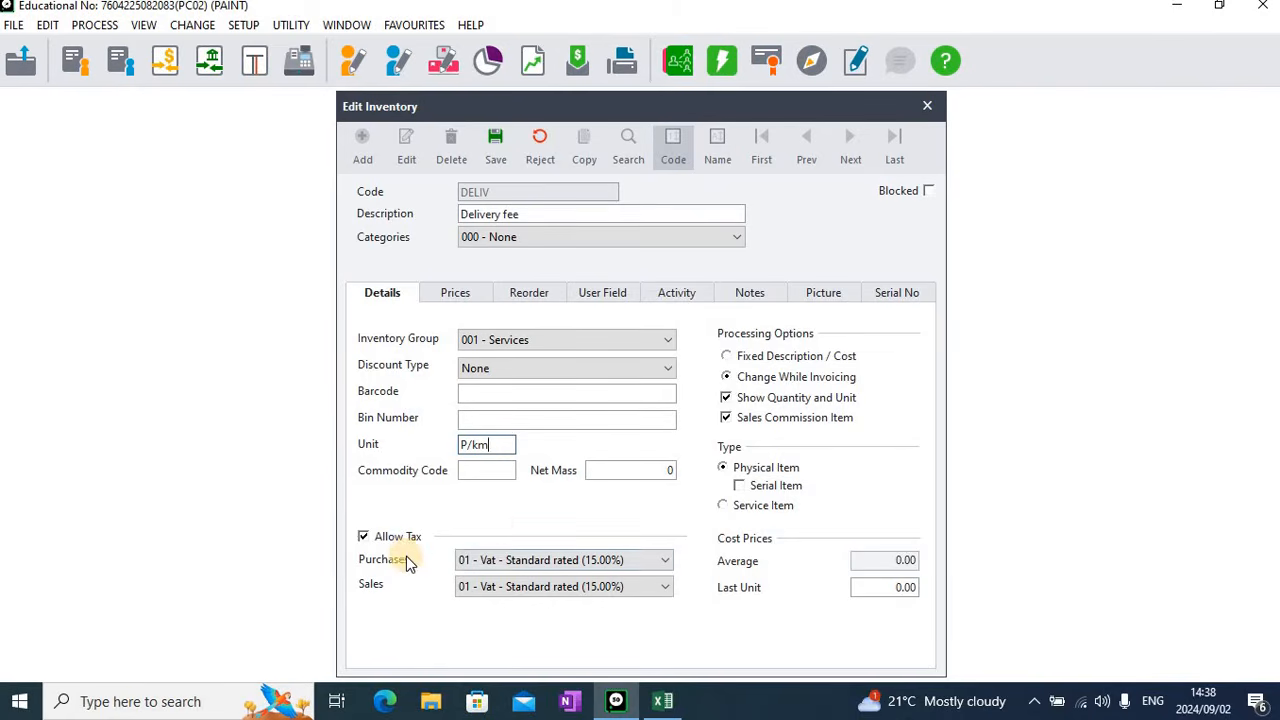
# Exclude the delivery fee item from sales commission and set its type to Service Item
pyautogui.click(471, 559)
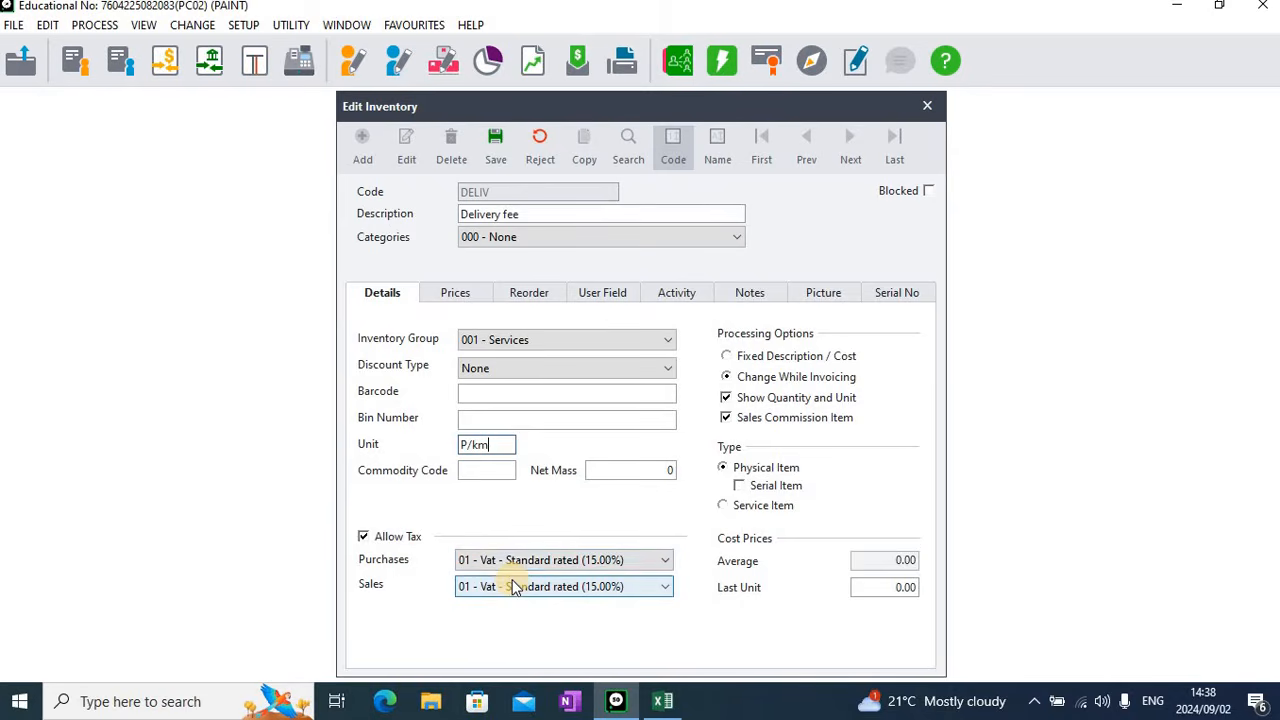
pyautogui.click(752, 423)
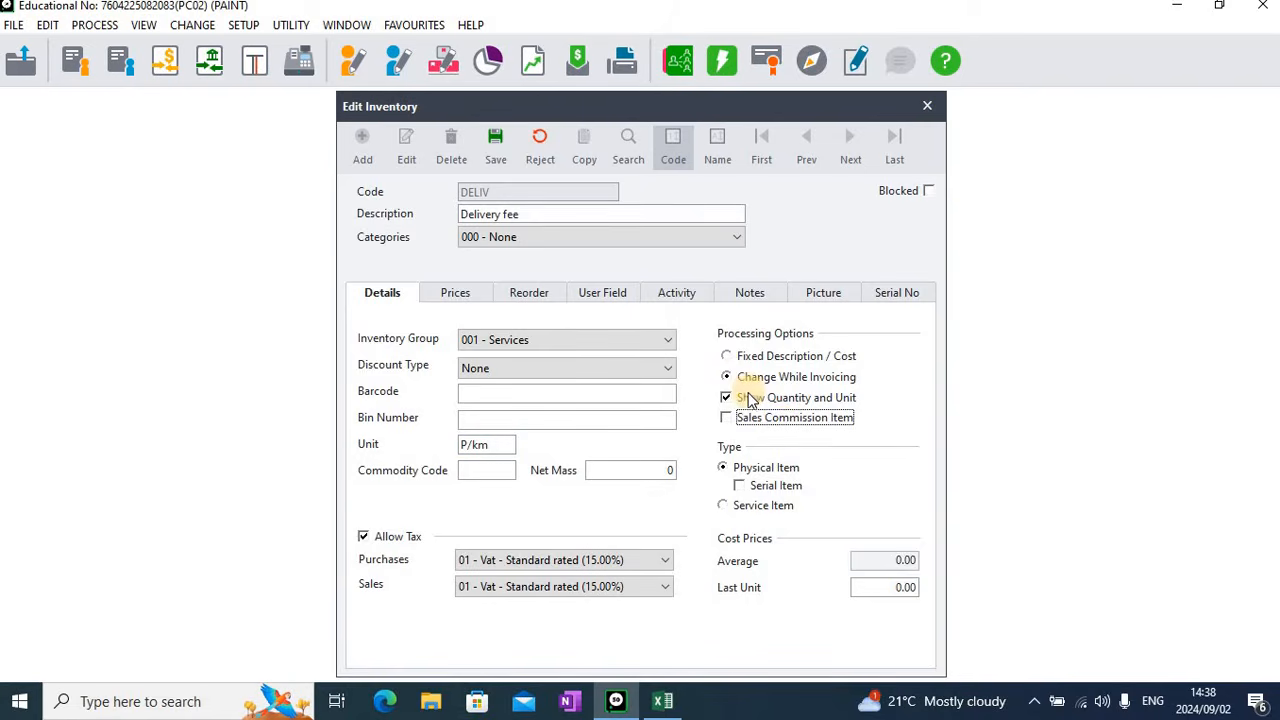
pyautogui.click(724, 507)
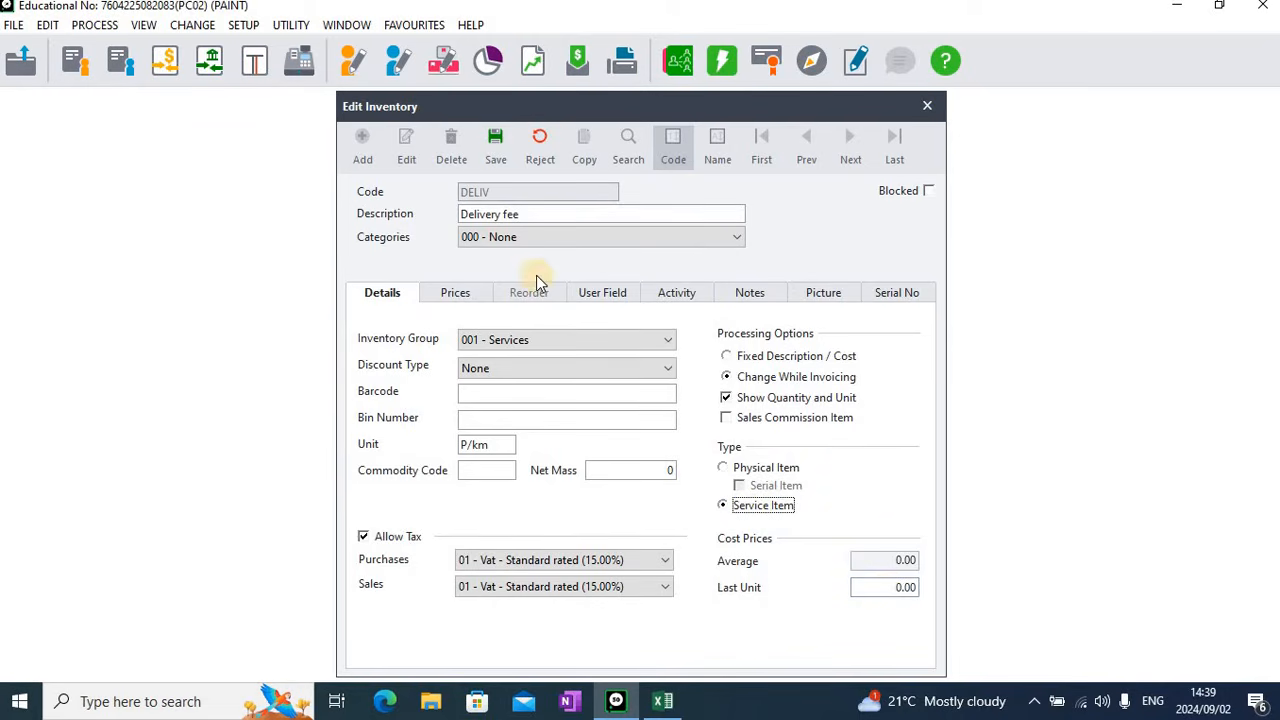
# Set the delivery fee's exclusive selling price in Price List 1 to 13.00
pyautogui.click(462, 302)
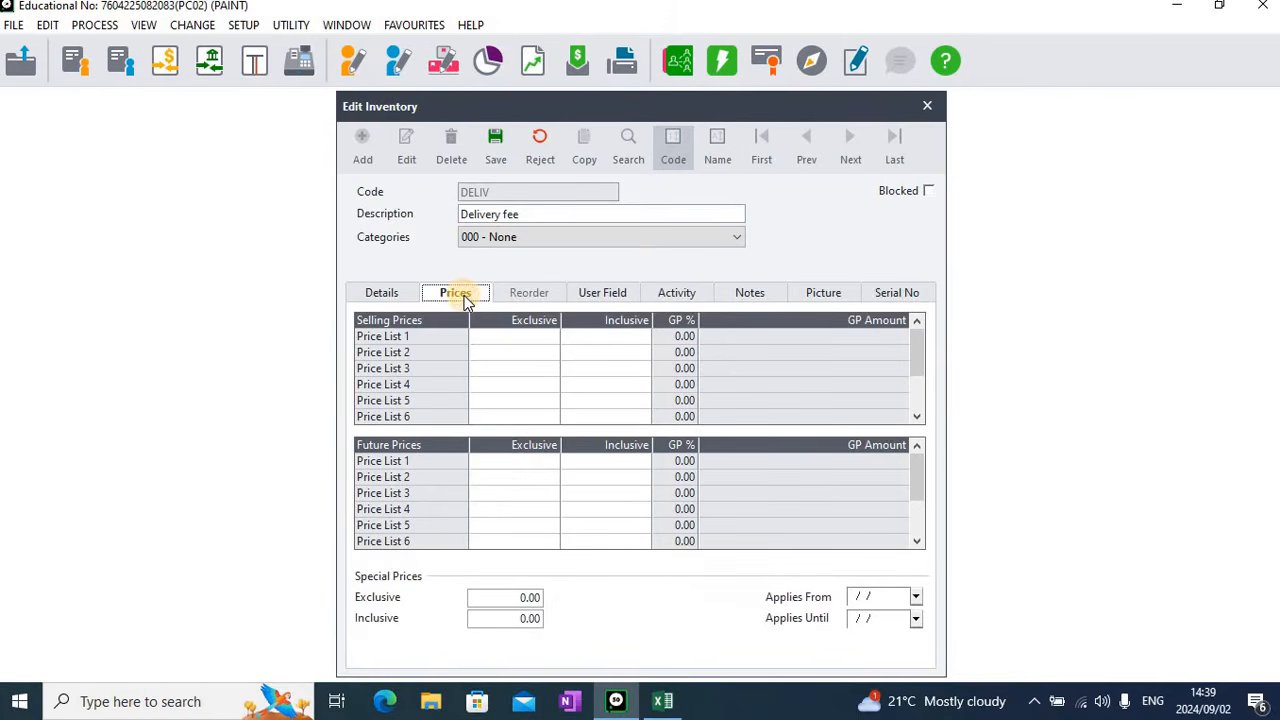
pyautogui.click(517, 341)
pyautogui.write('13')
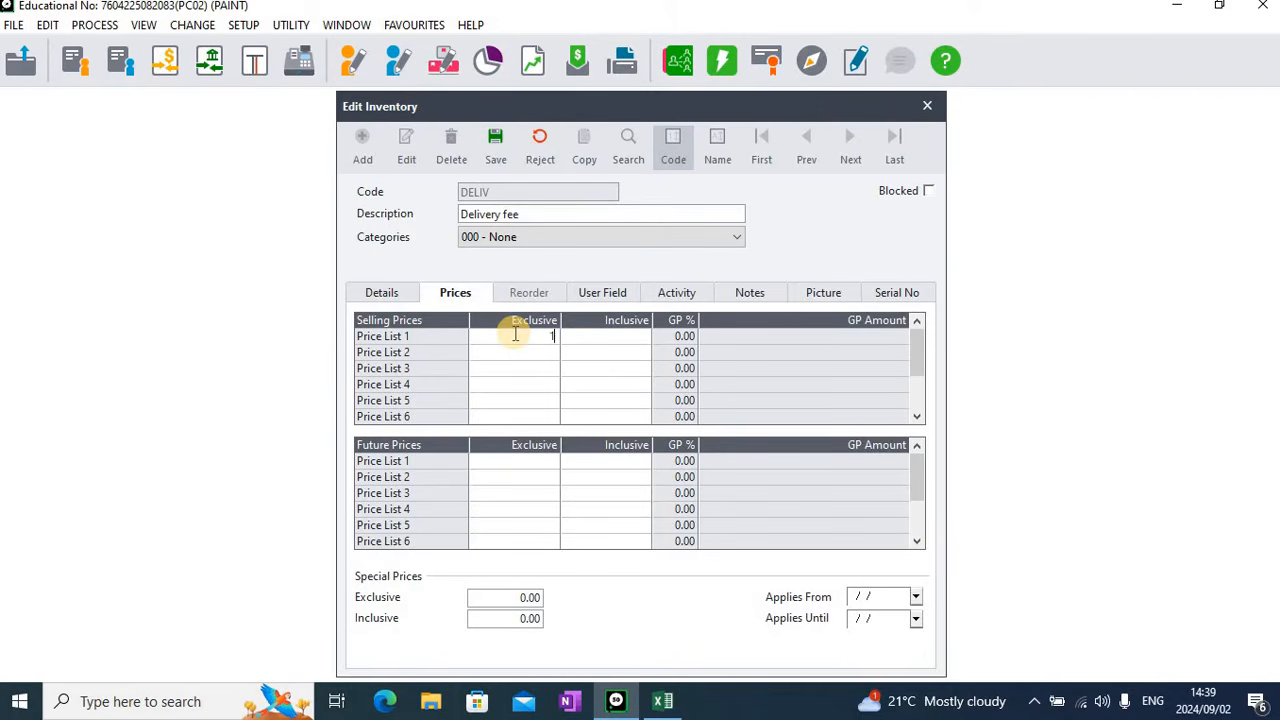
pyautogui.press('Tab')
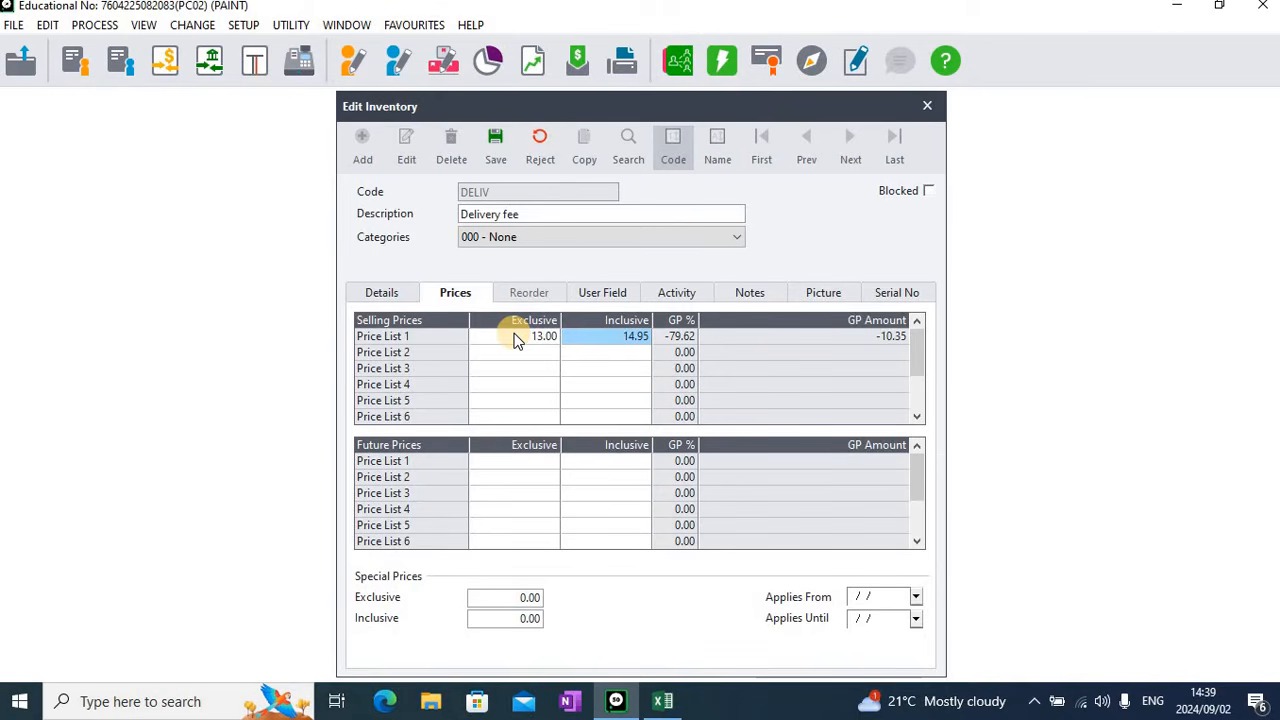
# Save the delivery fee item and close the inventory editor
pyautogui.click(496, 148)
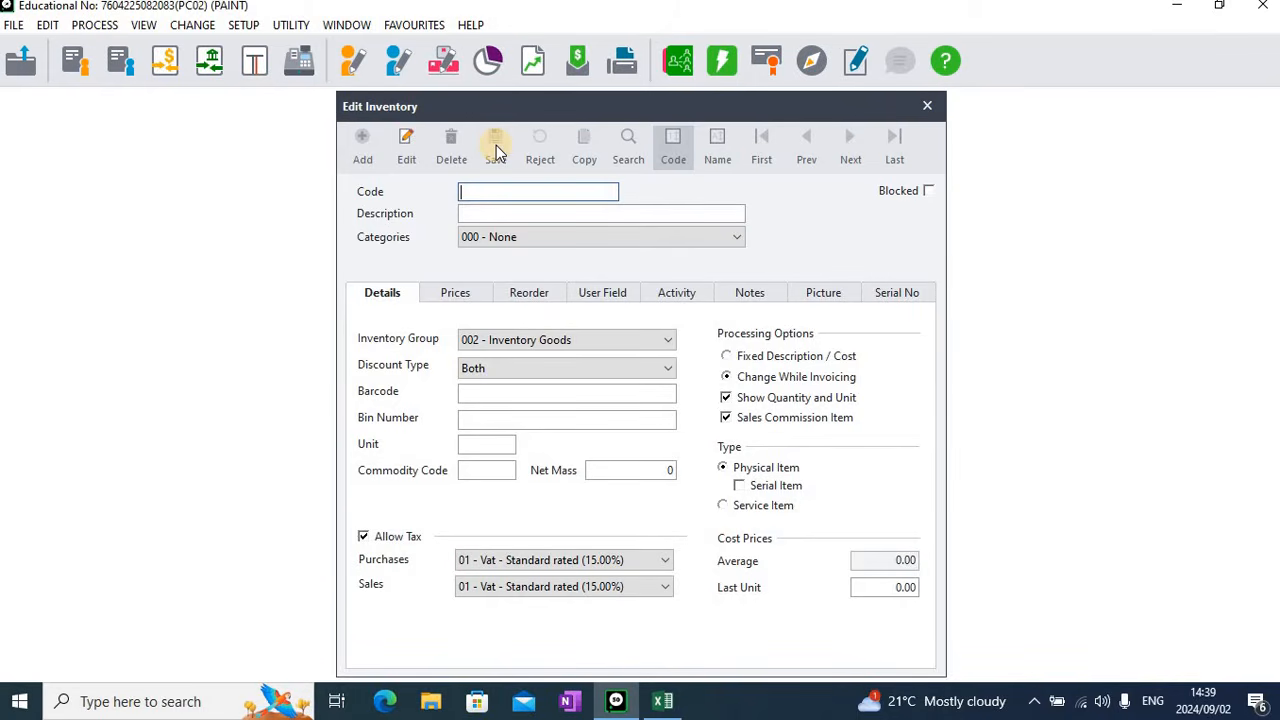
pyautogui.click(926, 106)
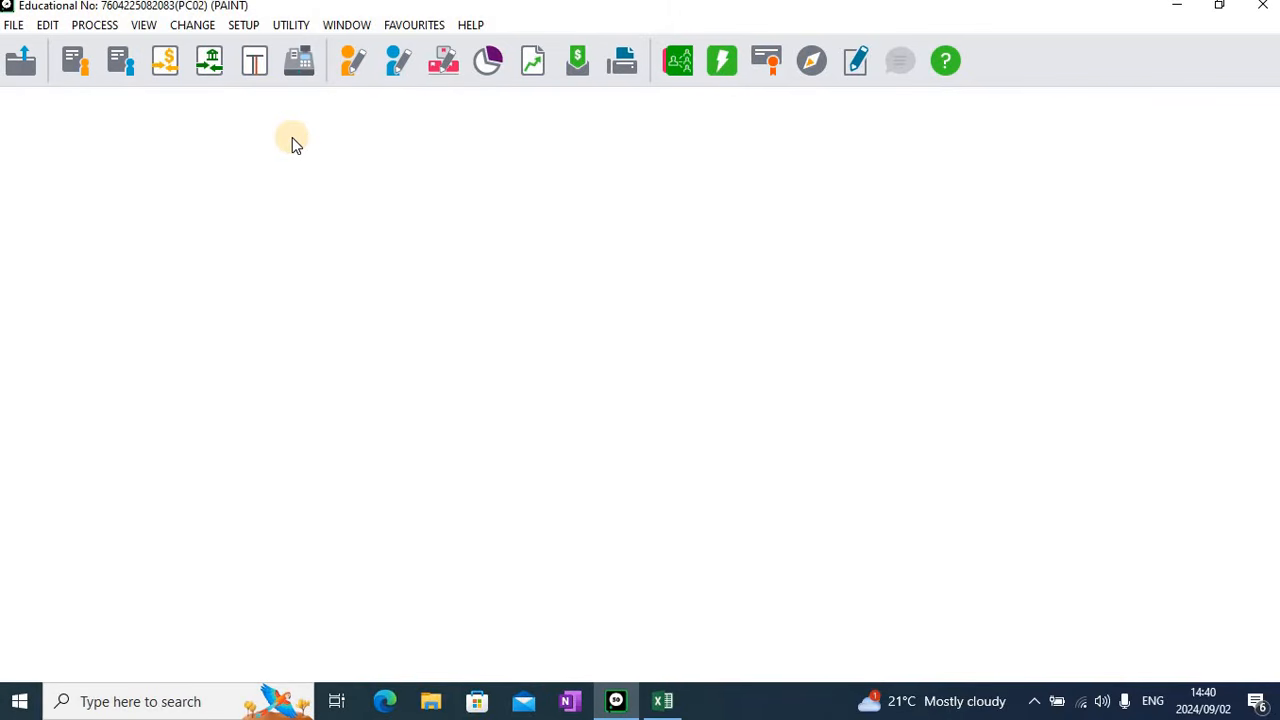
# Start an inventory journal for period 12, 01/02/2024 - 29/02/2024 February Last Year, accepting the last-year processing warning
pyautogui.click(252, 69)
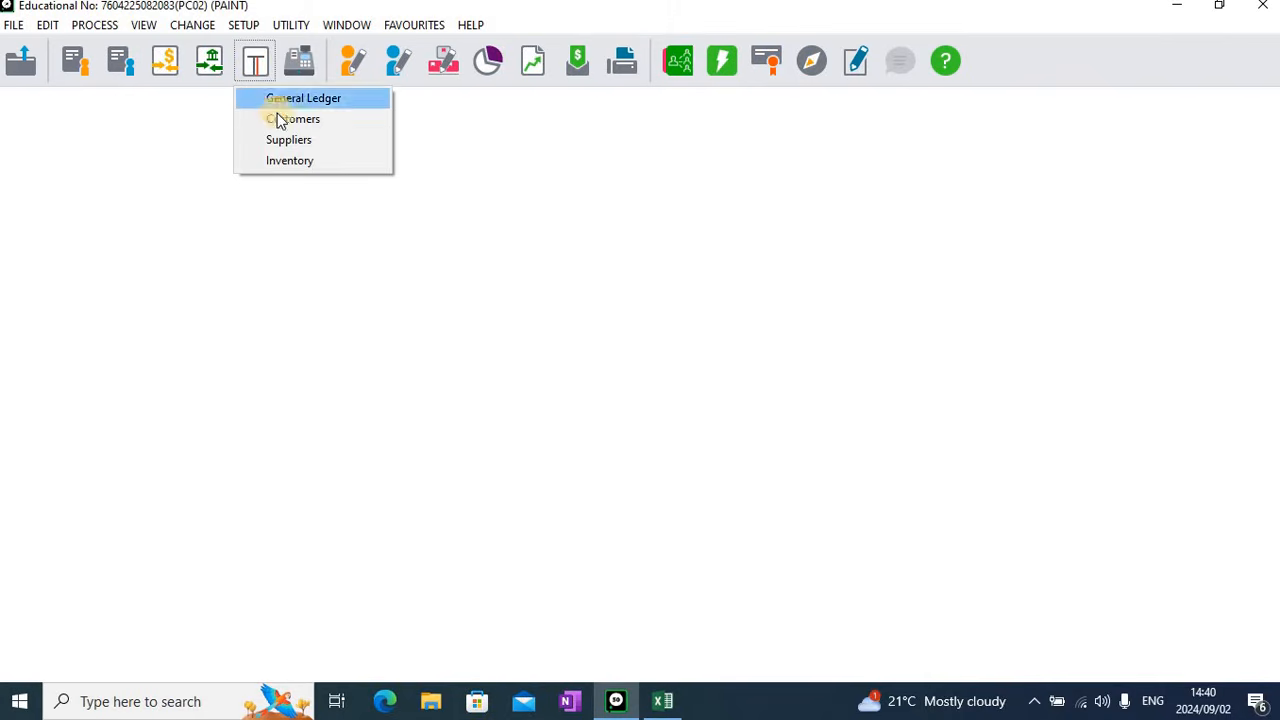
pyautogui.click(300, 163)
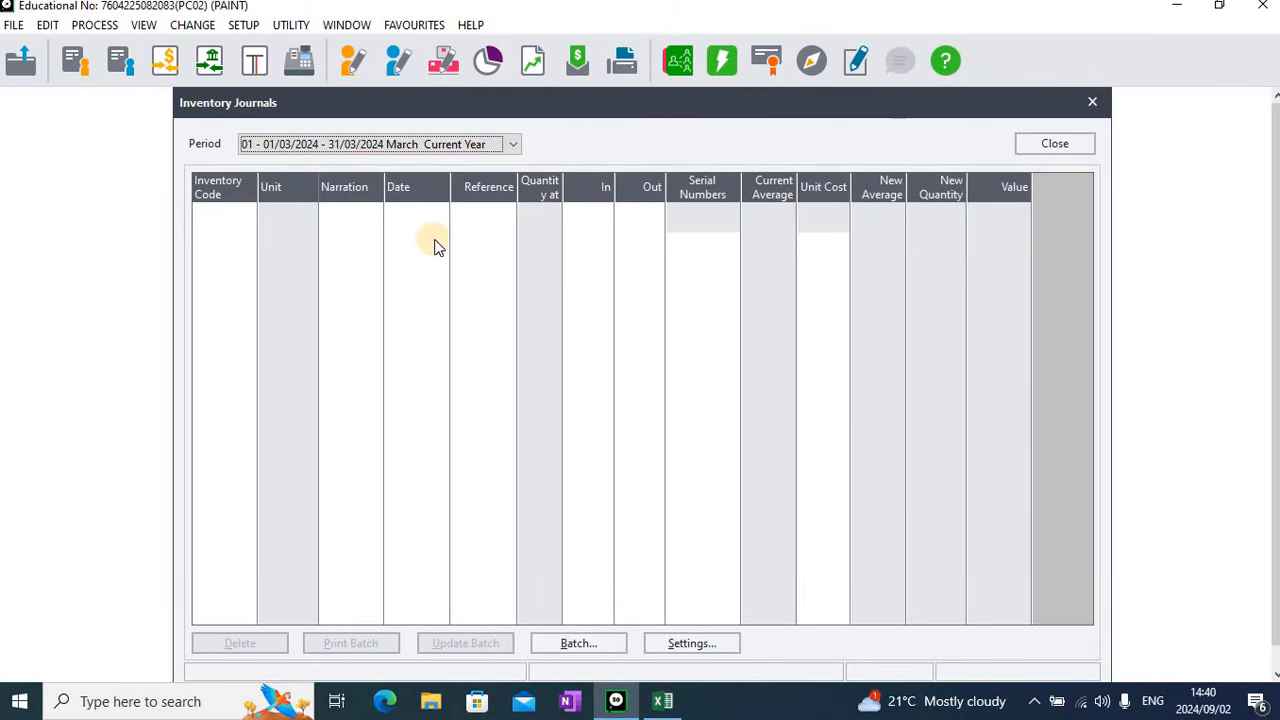
pyautogui.click(474, 145)
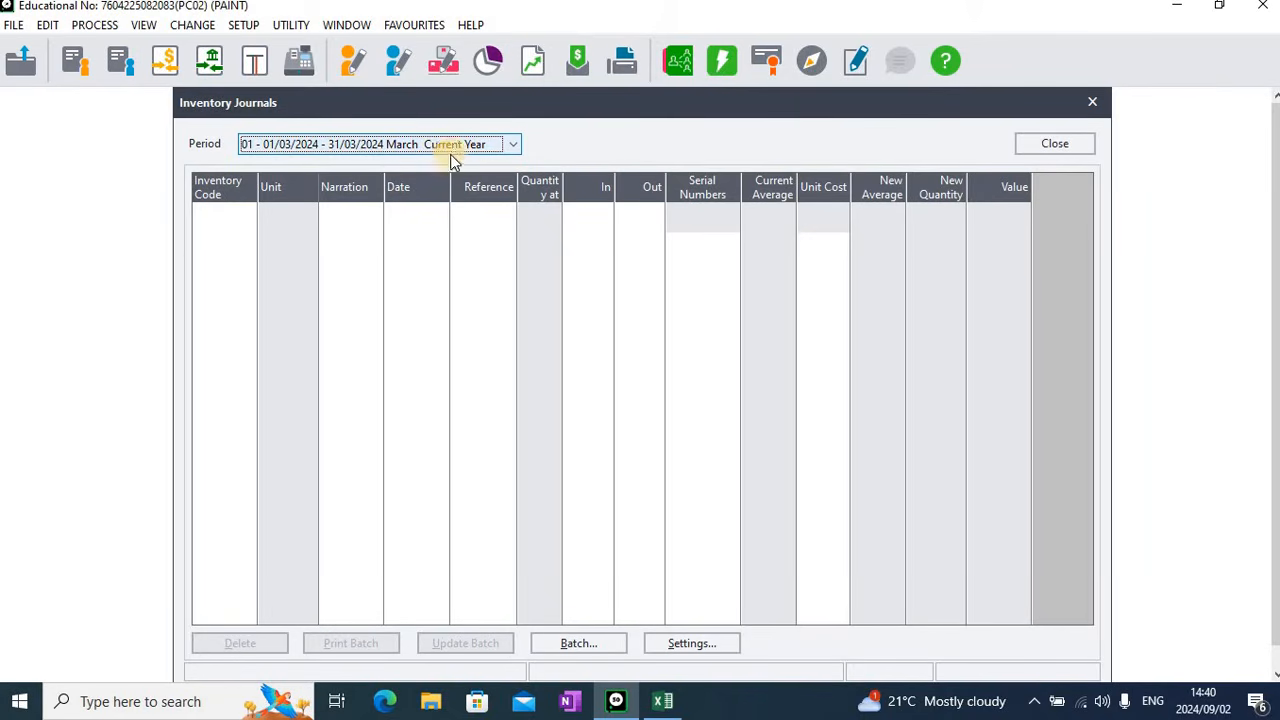
pyautogui.click(512, 148)
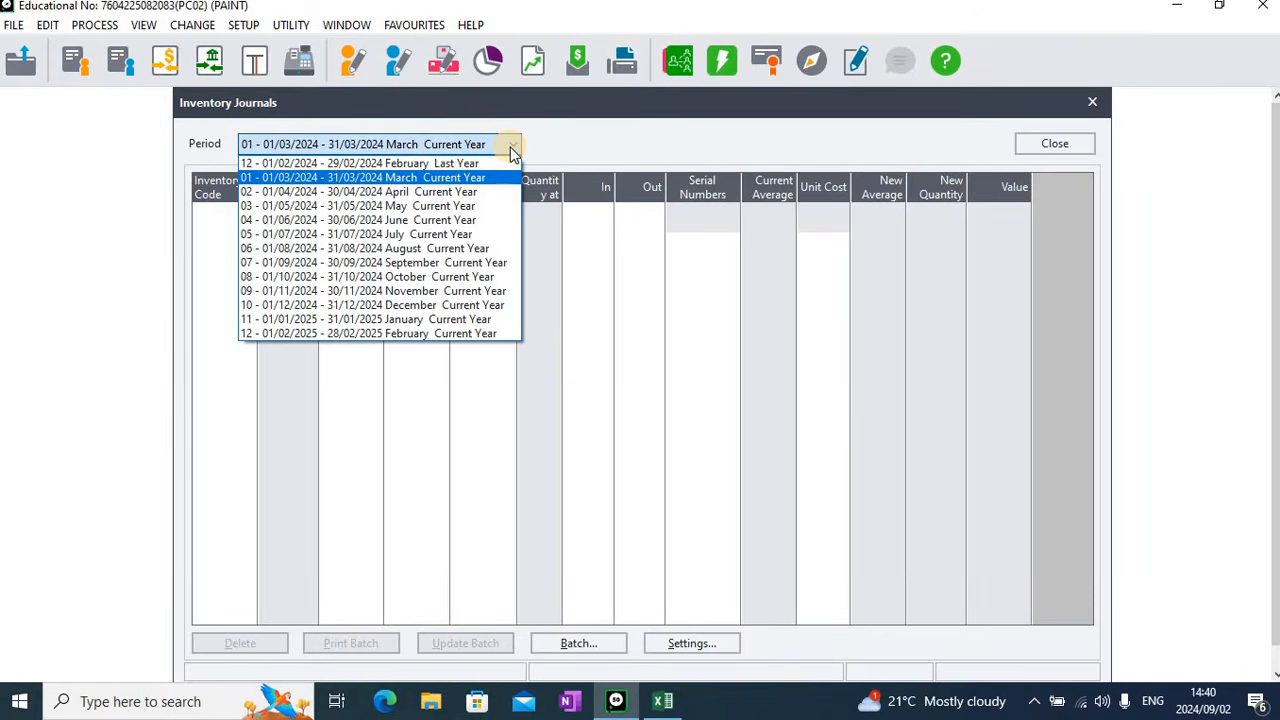
pyautogui.click(370, 163)
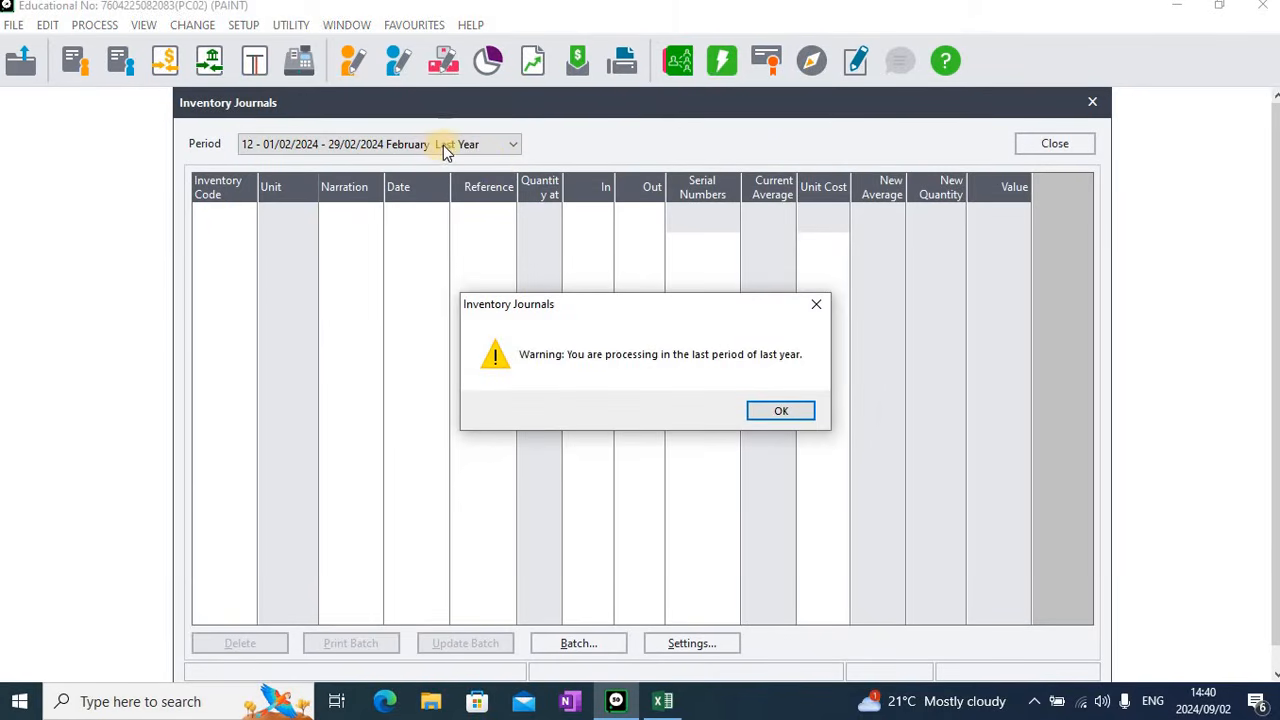
pyautogui.click(801, 413)
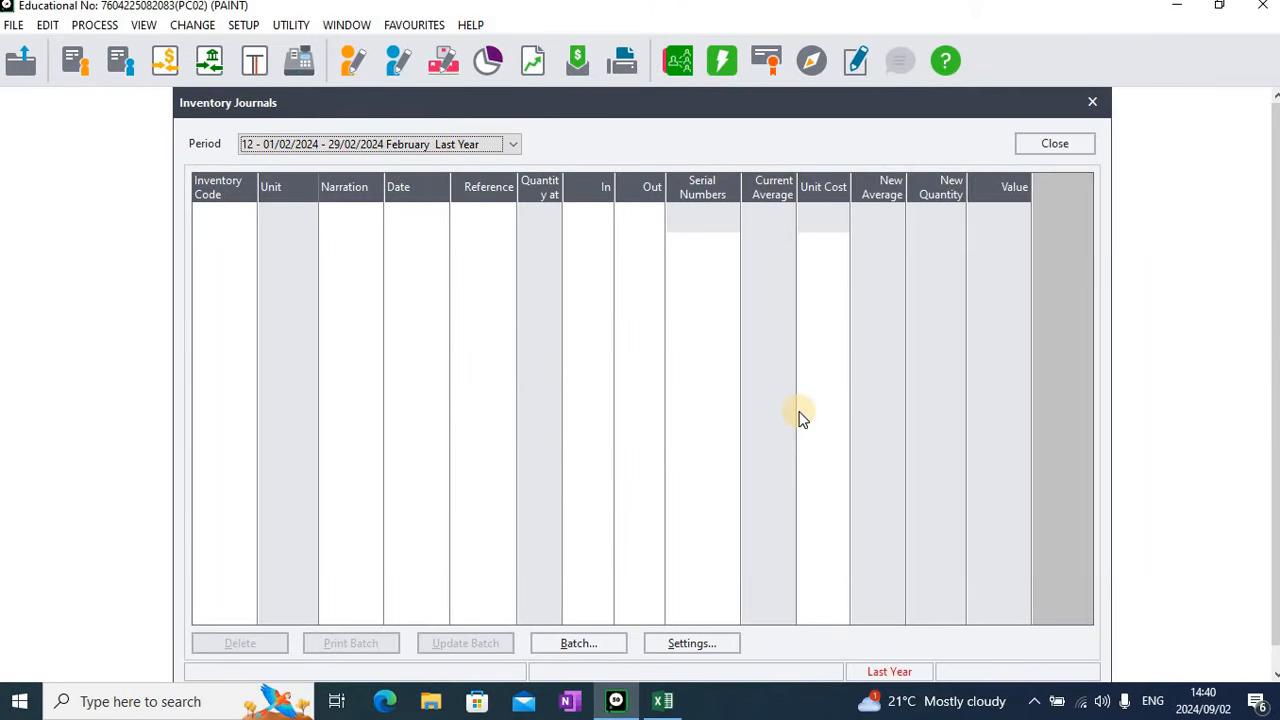
# Turn off Repeat Project, Repeat Narrations and Auto Increment Reference in the inventory journal settings
pyautogui.click(711, 645)
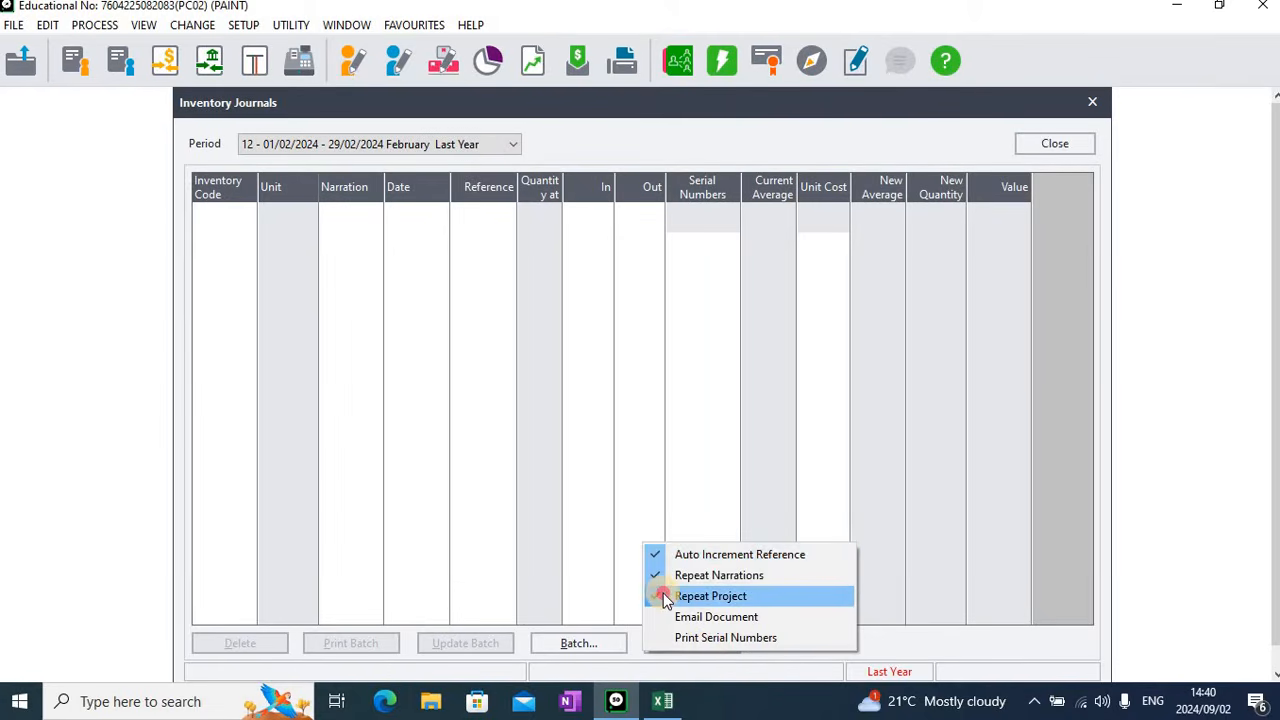
pyautogui.click(667, 596)
pyautogui.click(705, 647)
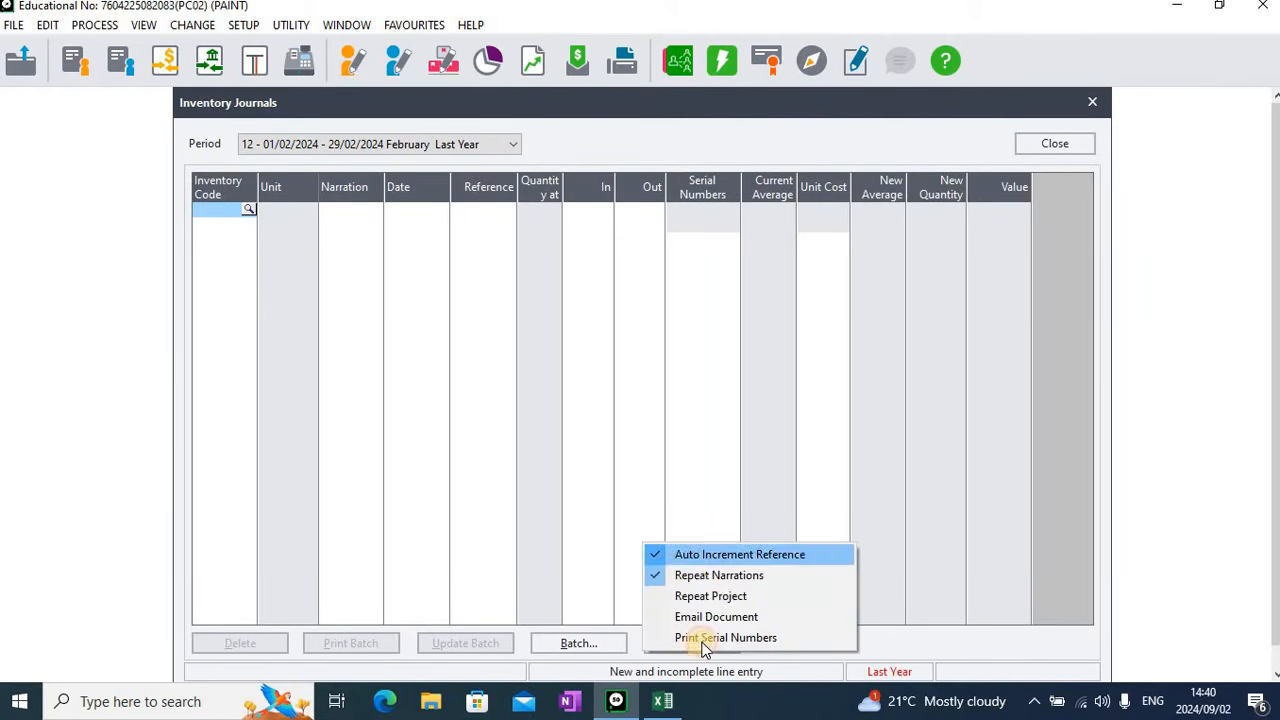
pyautogui.click(697, 576)
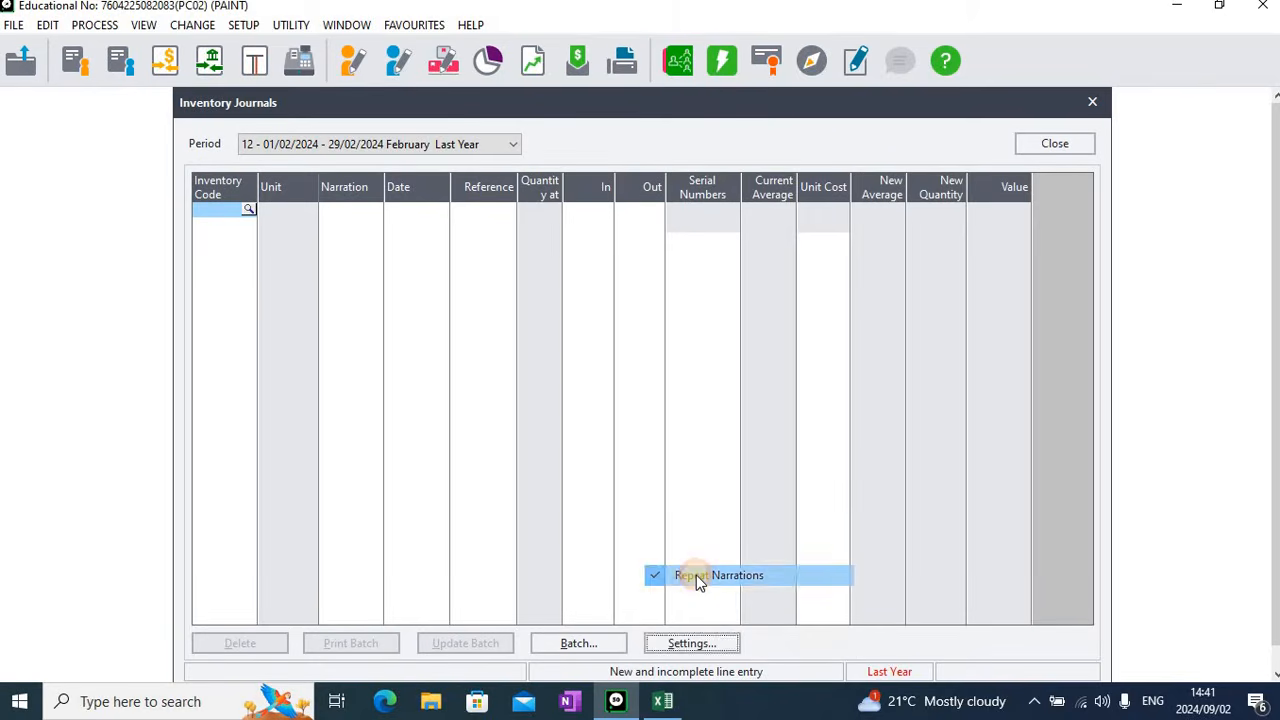
pyautogui.click(702, 646)
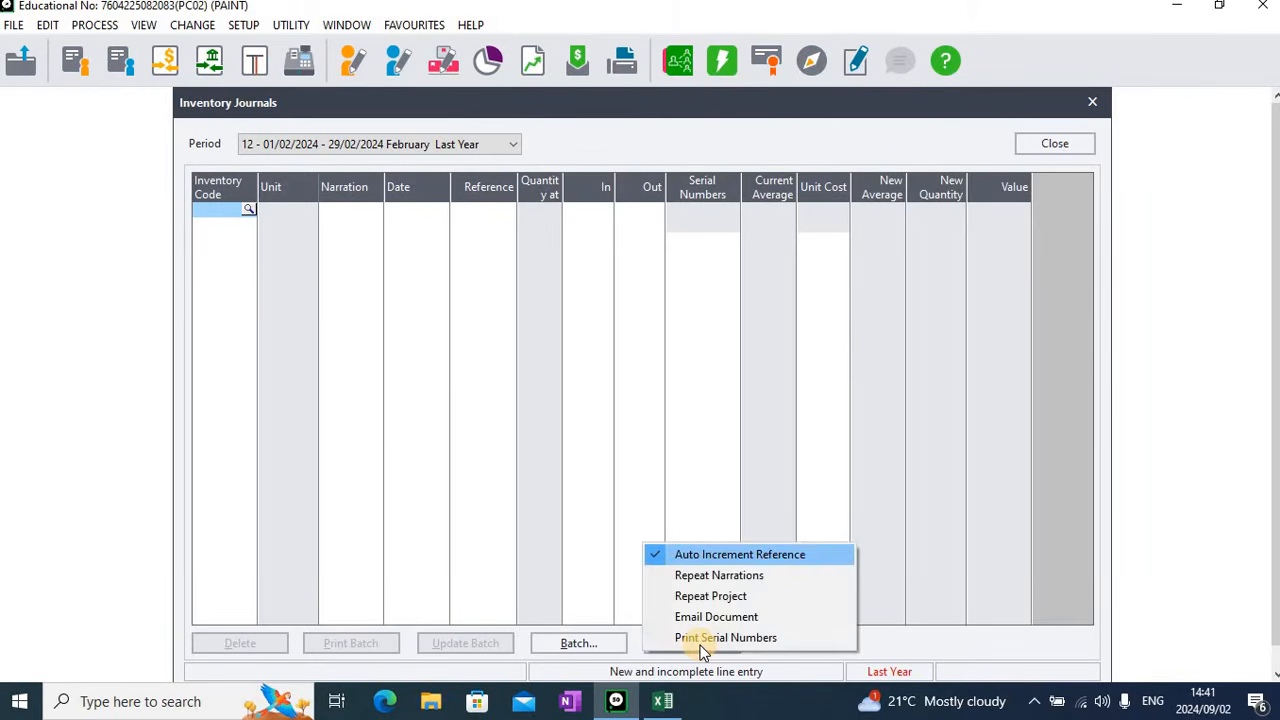
pyautogui.click(744, 556)
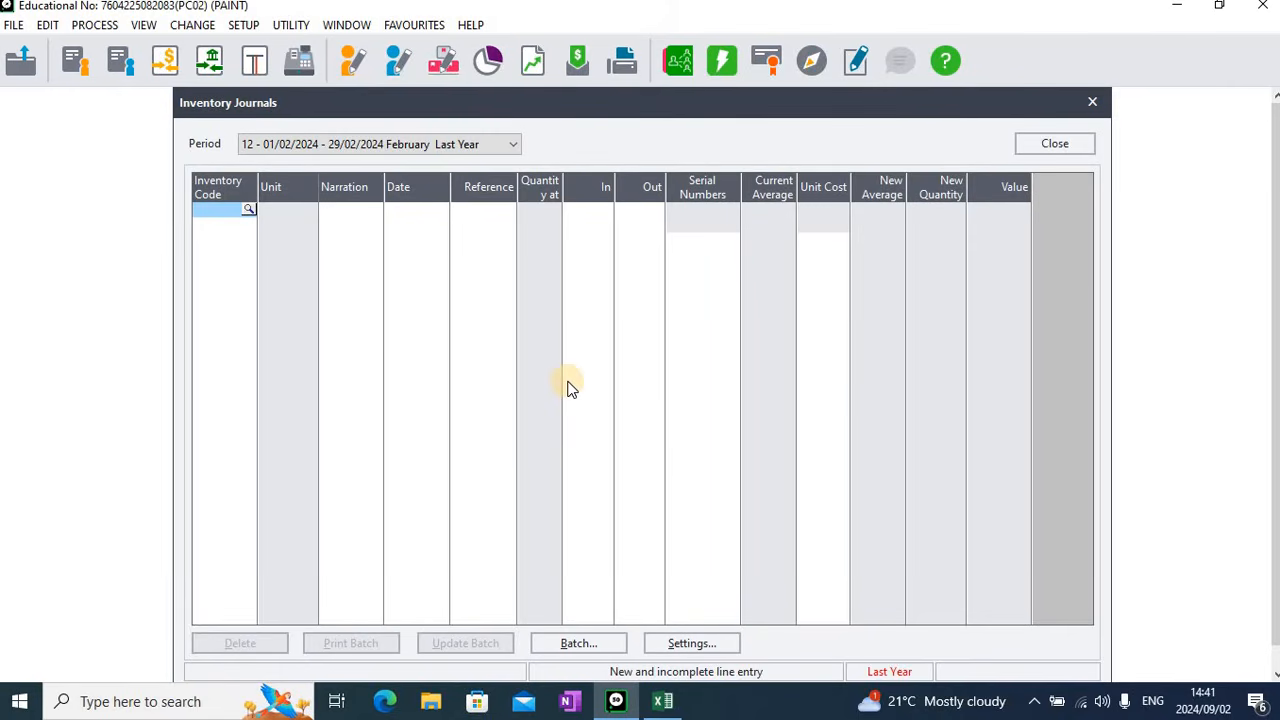
pyautogui.press('Return')
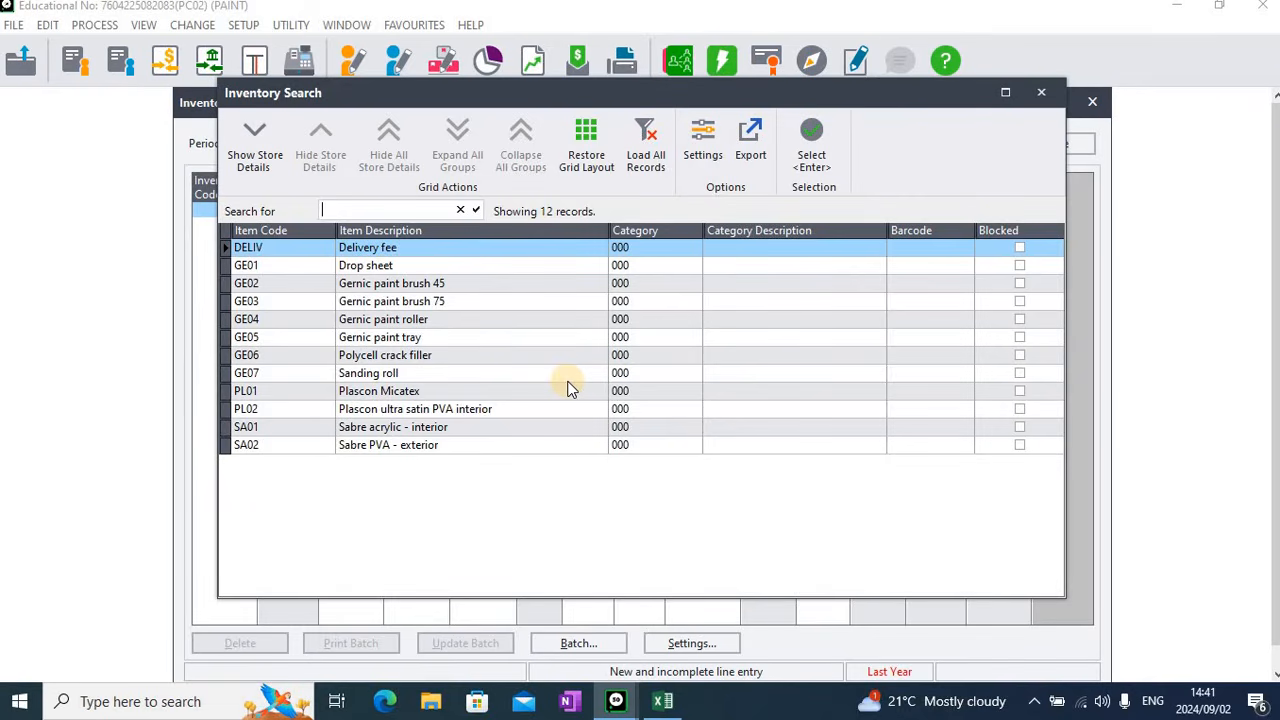
pyautogui.press('Return')
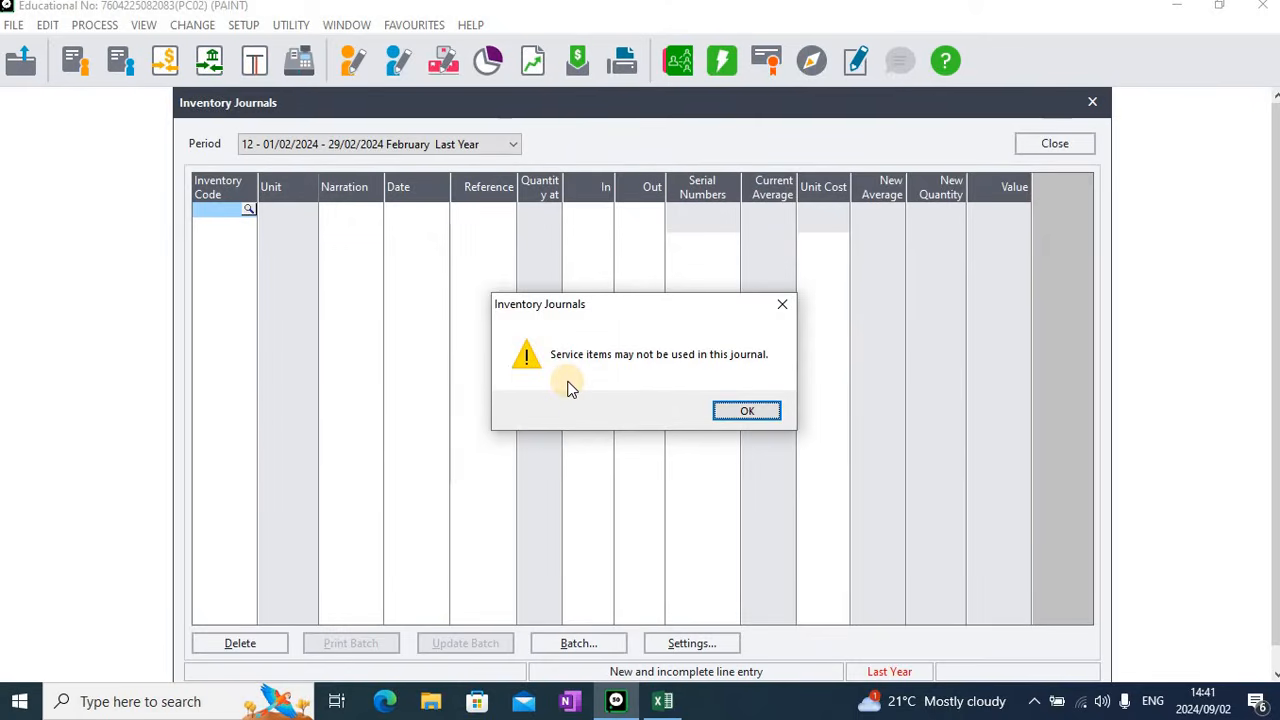
pyautogui.press('Return')
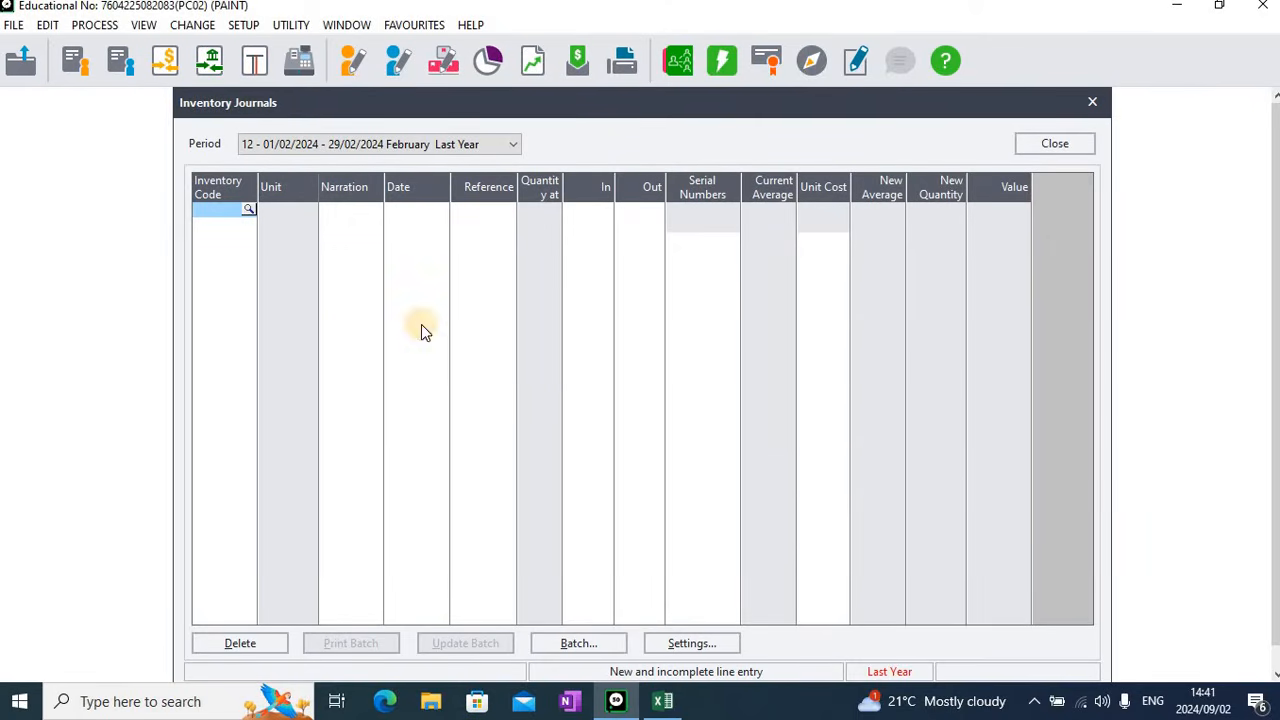
# Add a journal line for item GE01, Drop sheet, with the proposed date and reference OPBAL1
pyautogui.click(253, 216)
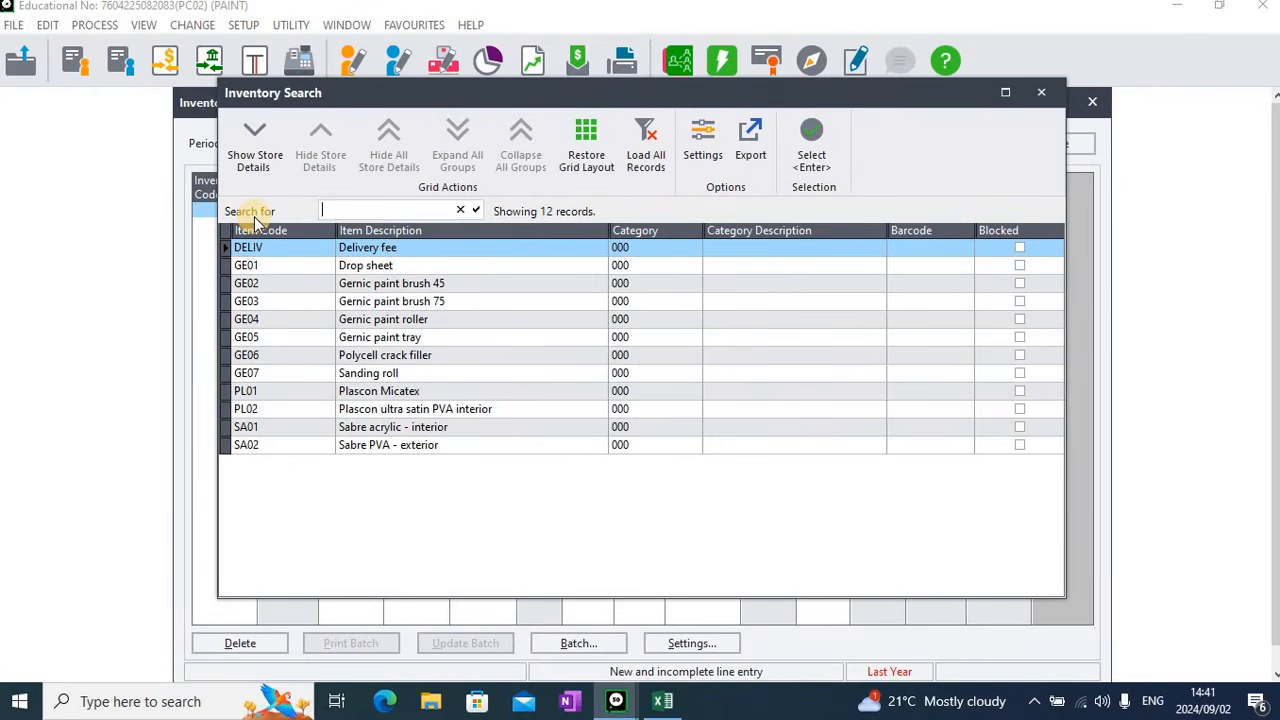
pyautogui.press('Down')
pyautogui.press('Return')
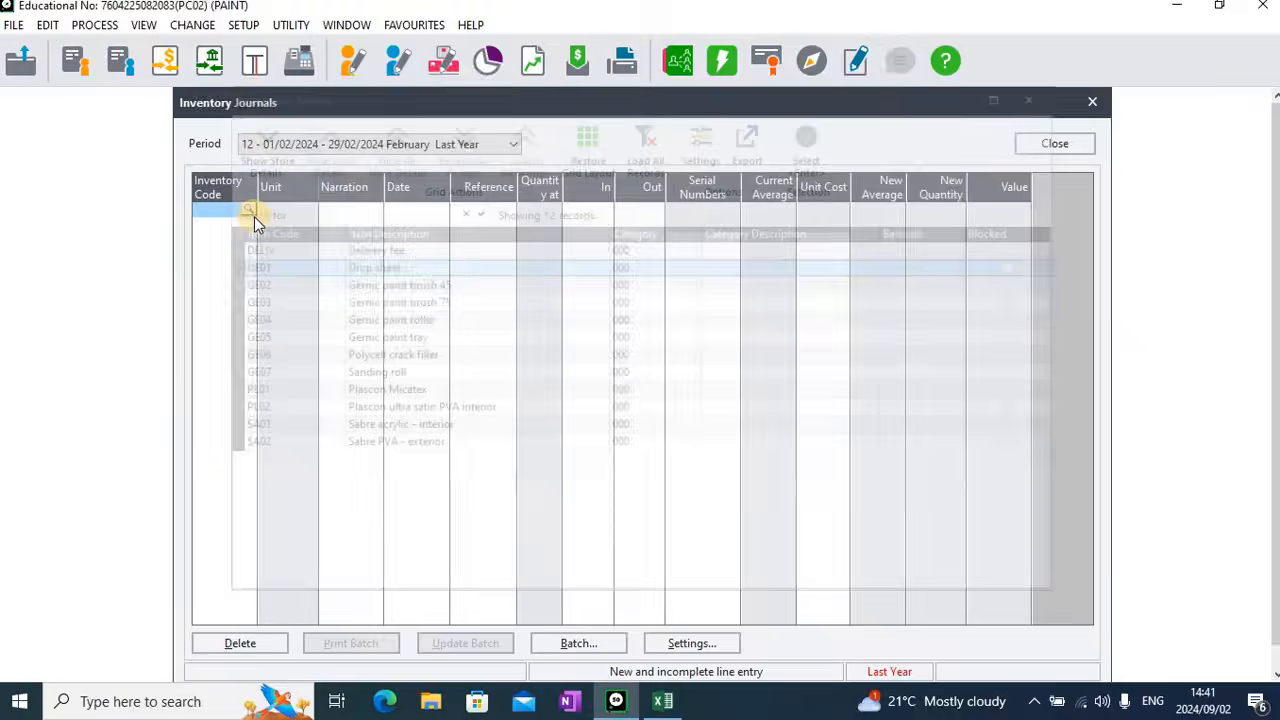
pyautogui.press('Return')
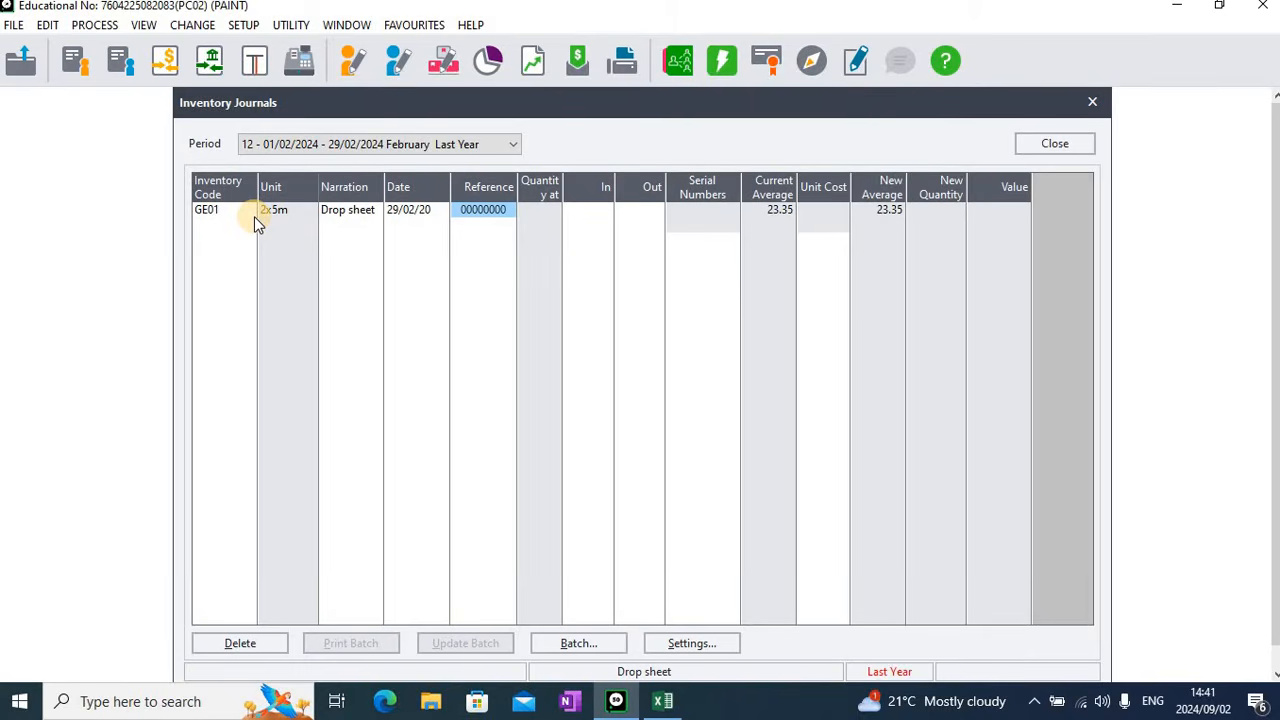
pyautogui.write('OPBA')
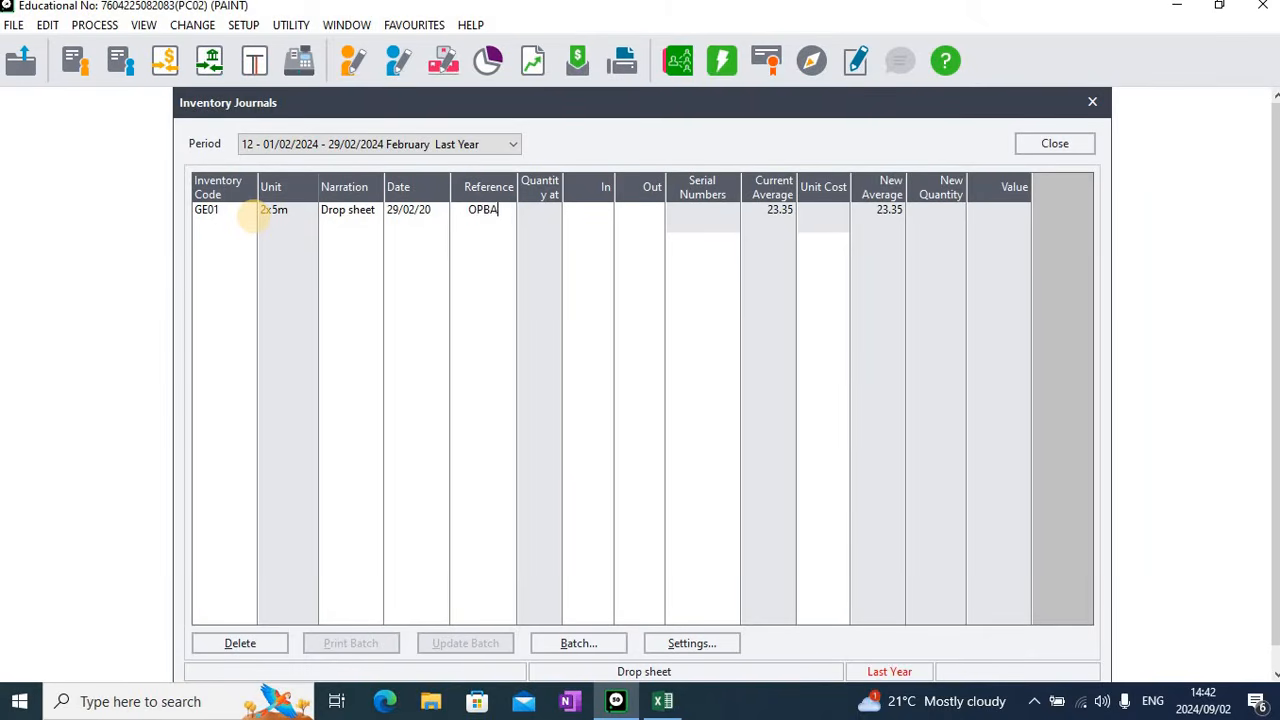
pyautogui.write('L1')
pyautogui.press('Tab')
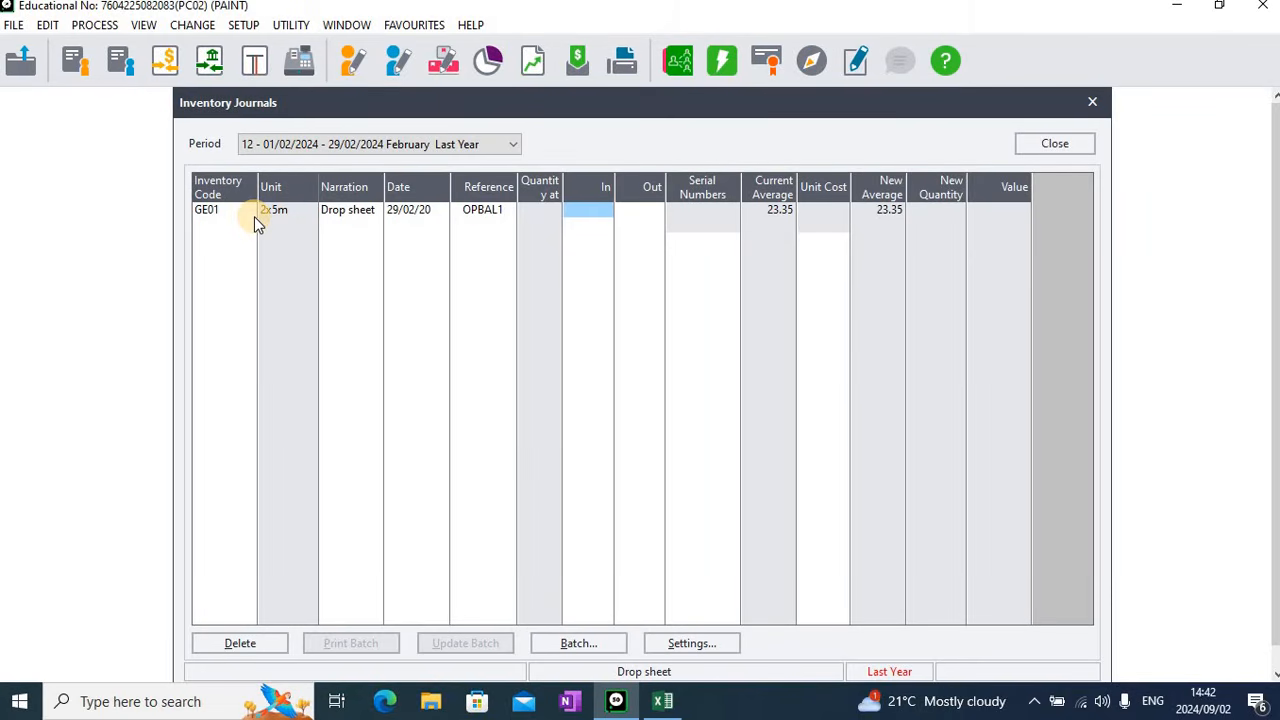
# Enter a quantity in of 18 and a unit cost of 23.35 for the Drop sheet line
pyautogui.write('18')
pyautogui.press('Tab')
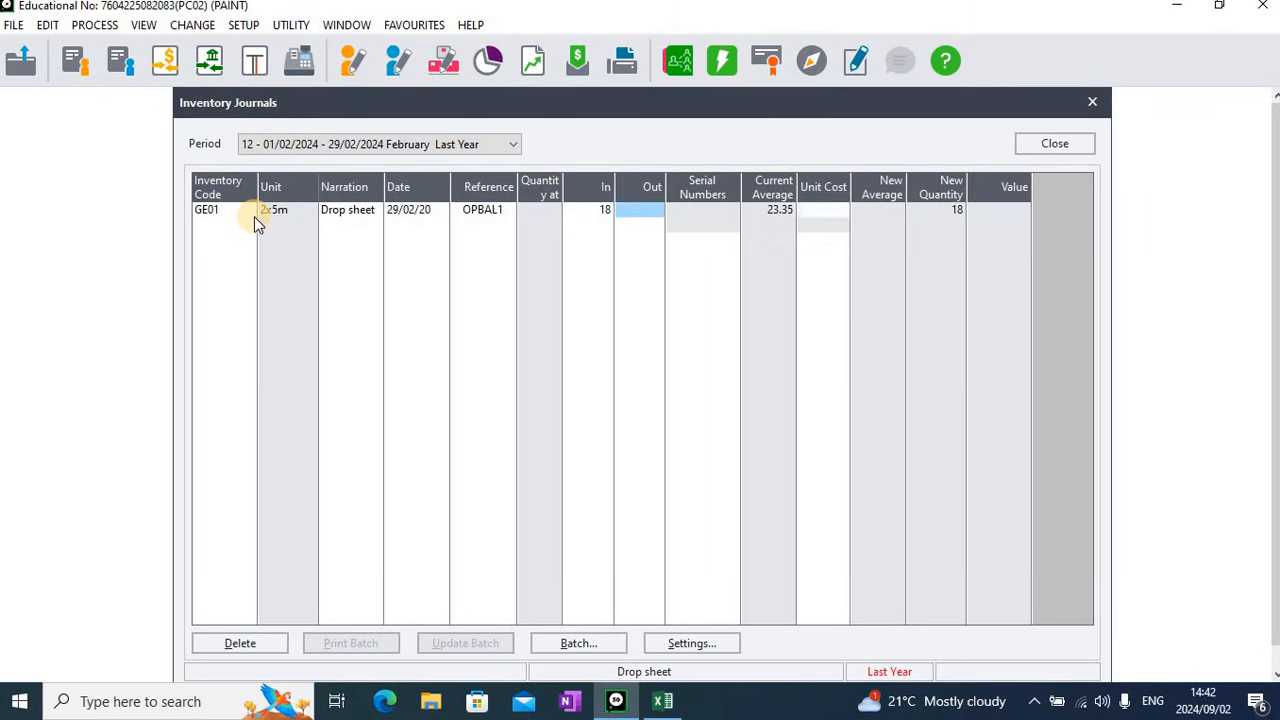
pyautogui.press('Tab')
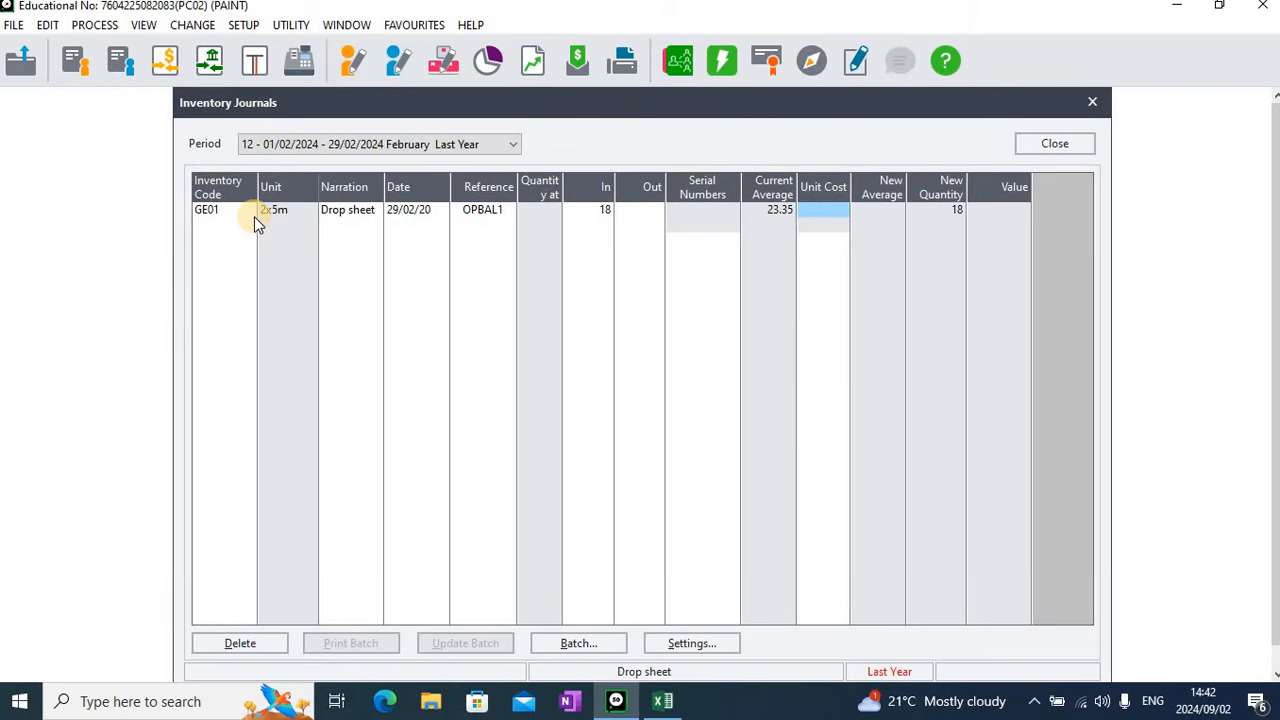
pyautogui.write('23.35')
pyautogui.press('Return')
pyautogui.press('Return')
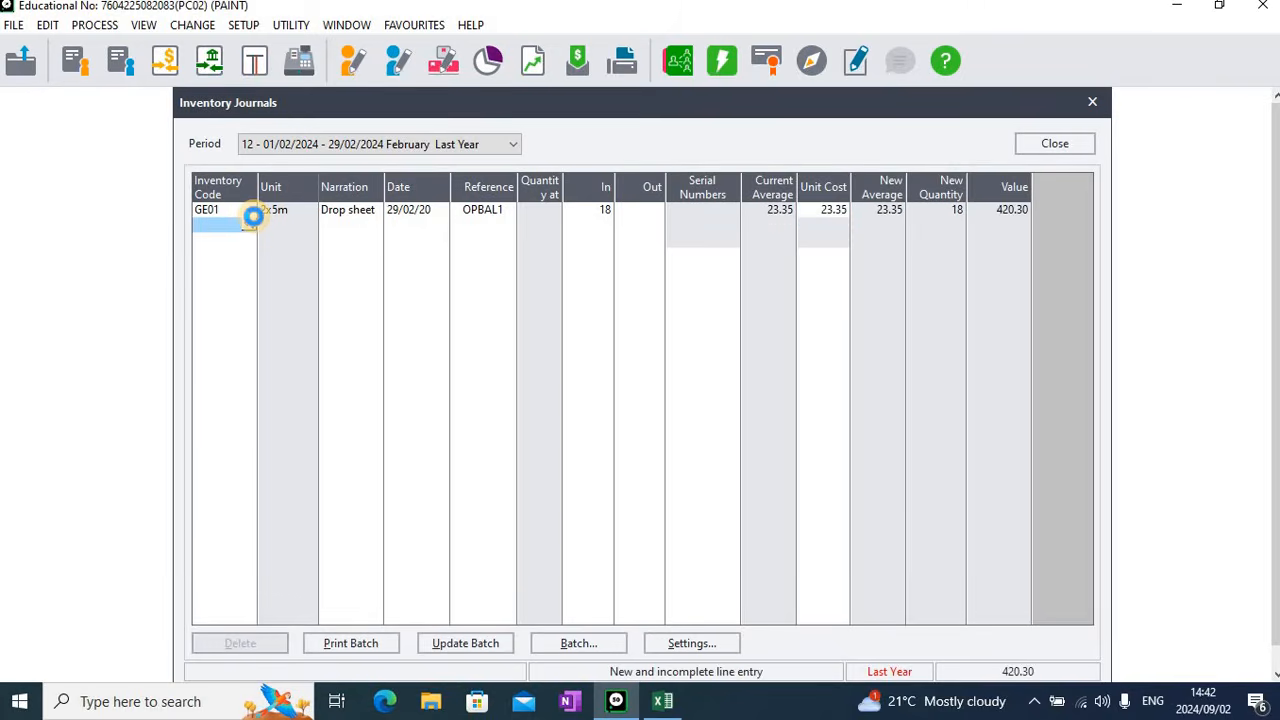
pyautogui.press('Return')
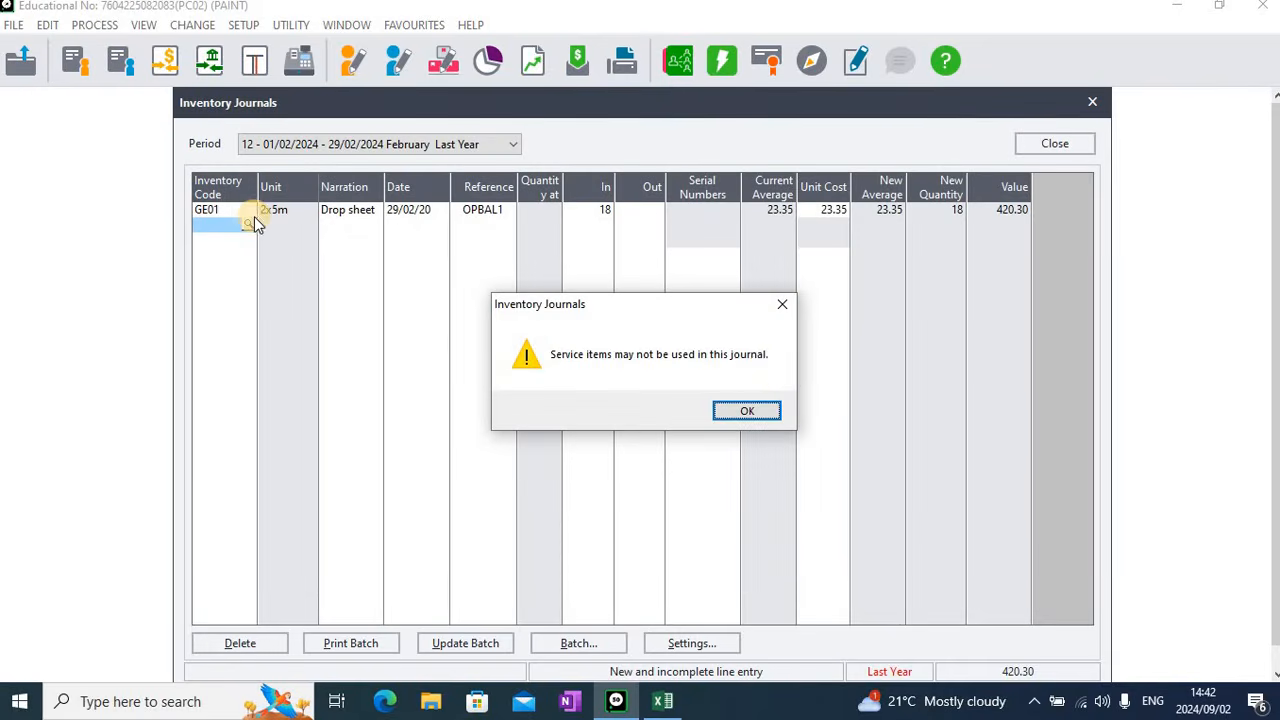
pyautogui.click(762, 410)
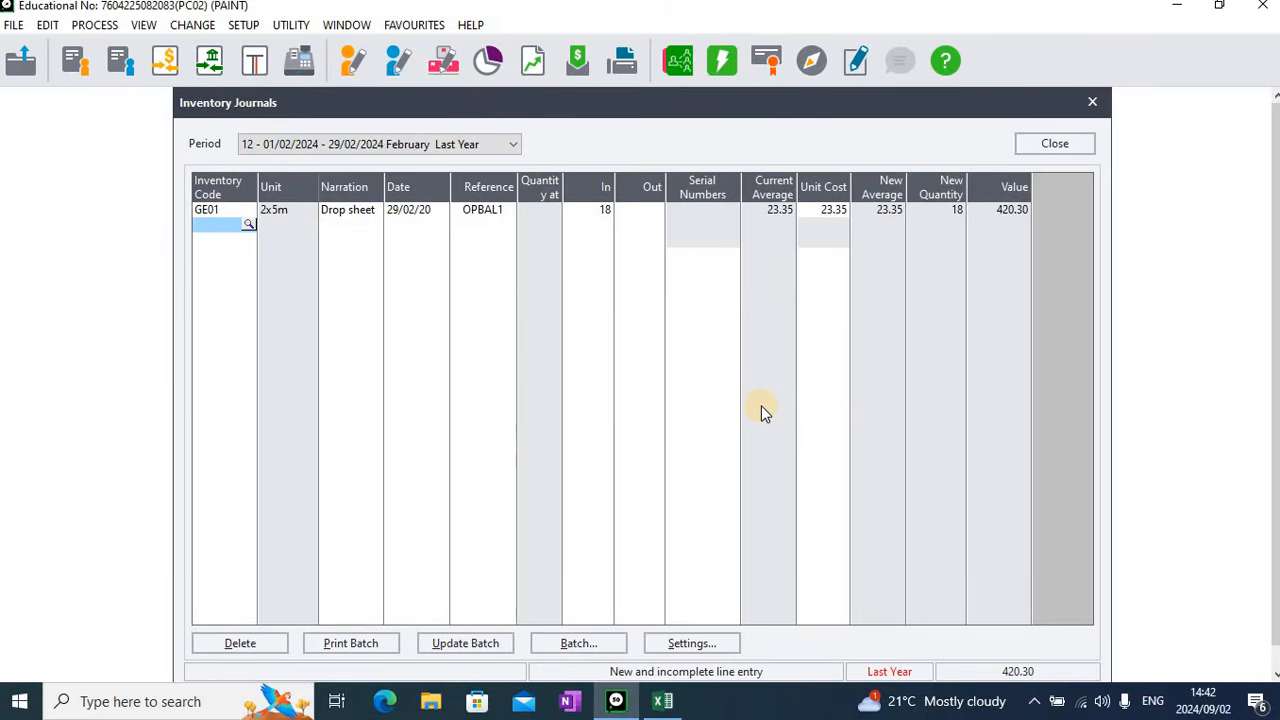
# Add a journal line for item GE02, Gernic paint brush 45, keeping the proposed date and reference OPBAL1
pyautogui.press('Return')
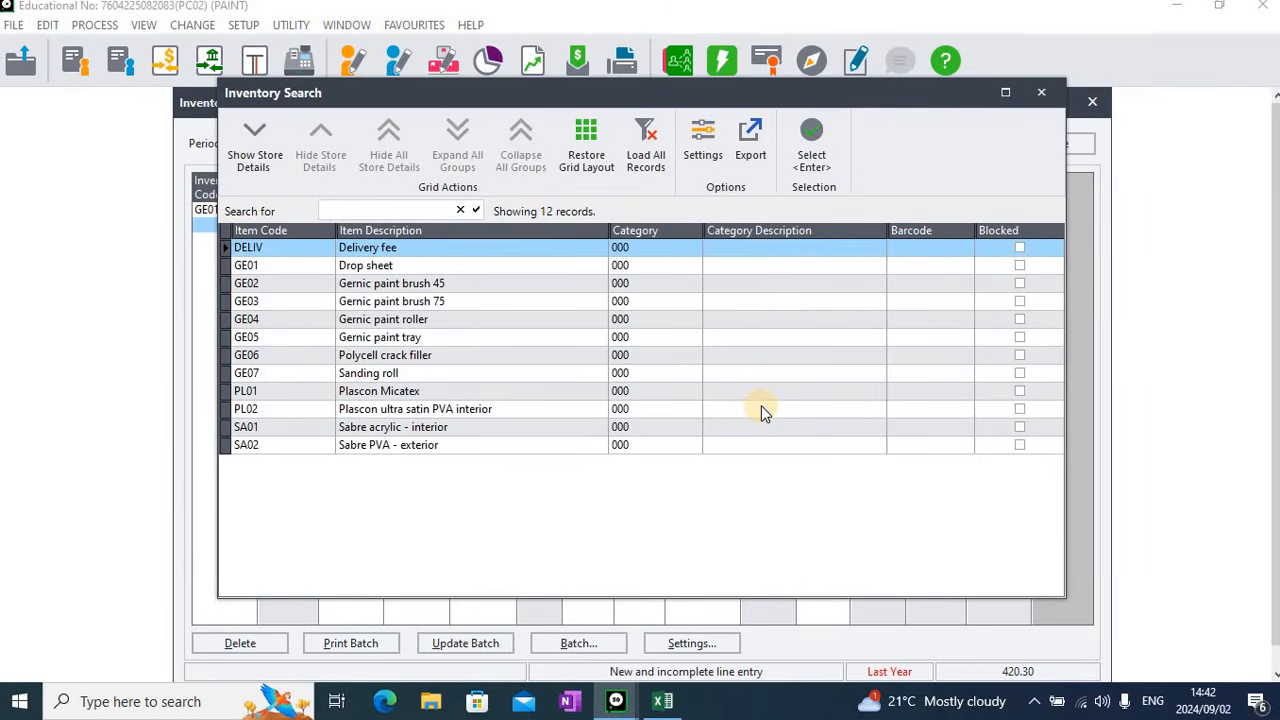
pyautogui.press('Down')
pyautogui.press('Down')
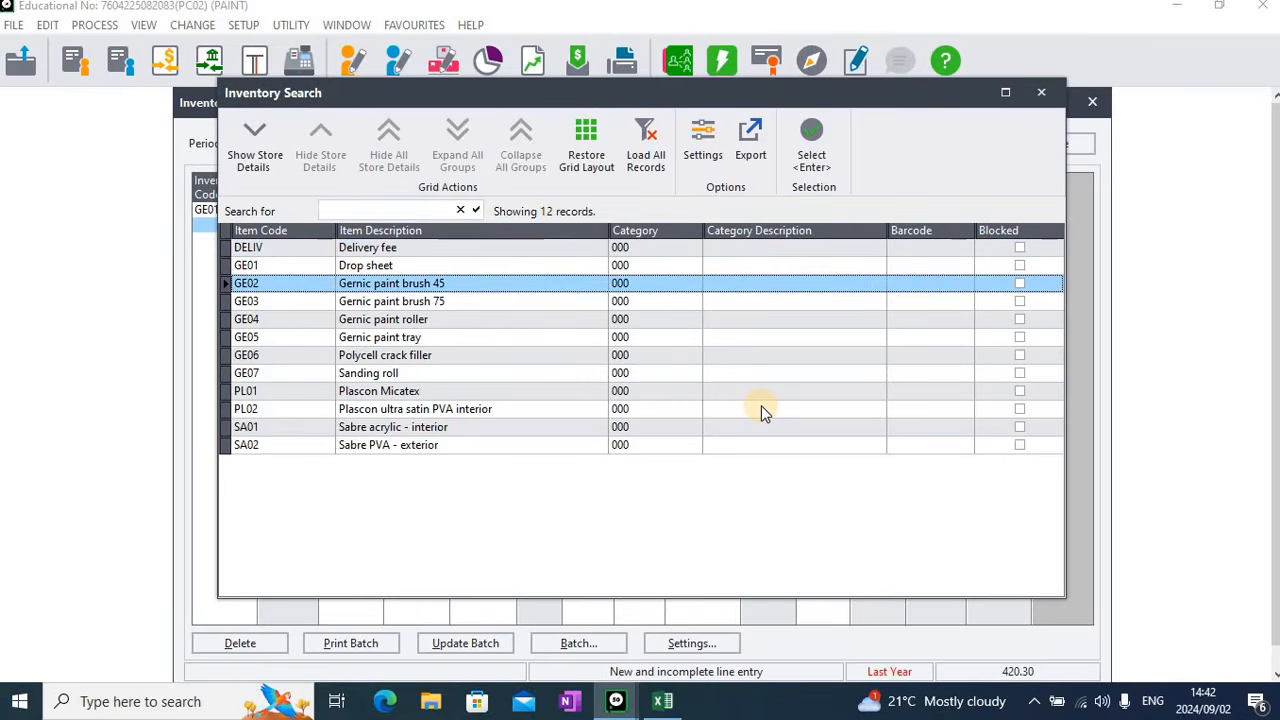
pyautogui.press('Return')
pyautogui.press('Return')
pyautogui.press('Return')
pyautogui.press('Return')
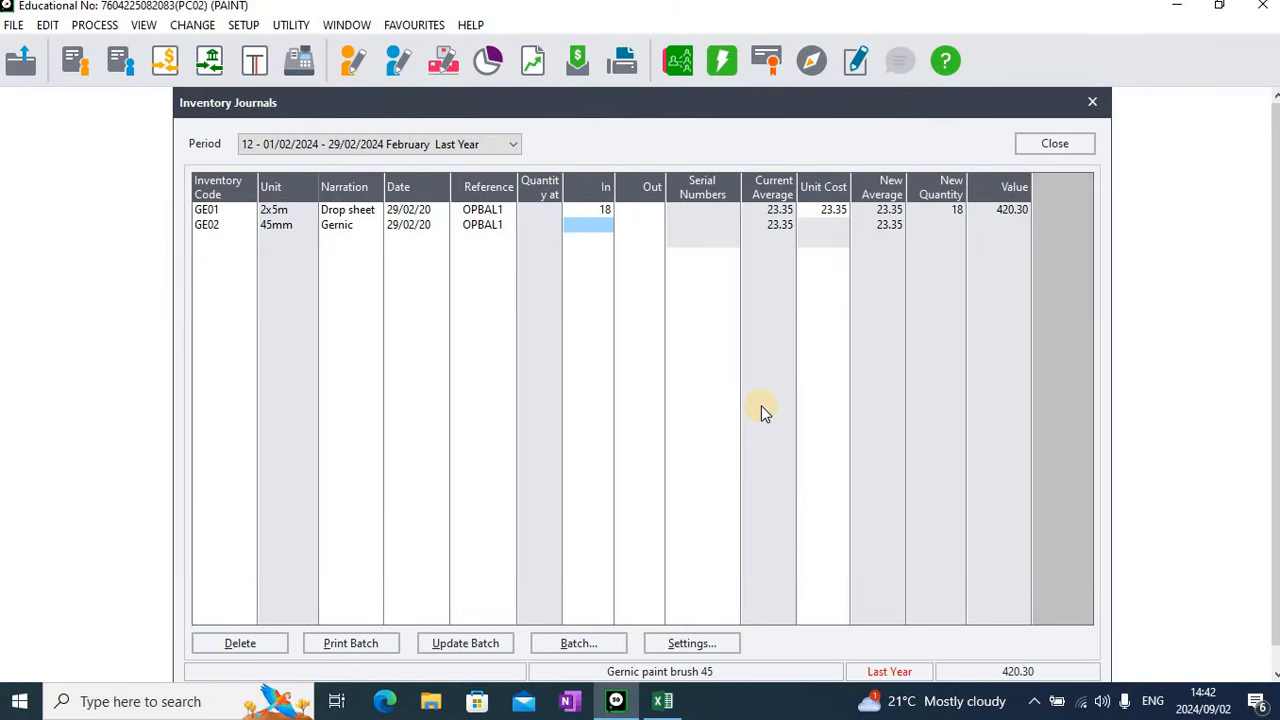
# Enter a quantity in of 30 and a unit cost of 23.35 for the GE02 line
pyautogui.write('30')
pyautogui.press('Return')
pyautogui.press('Return')
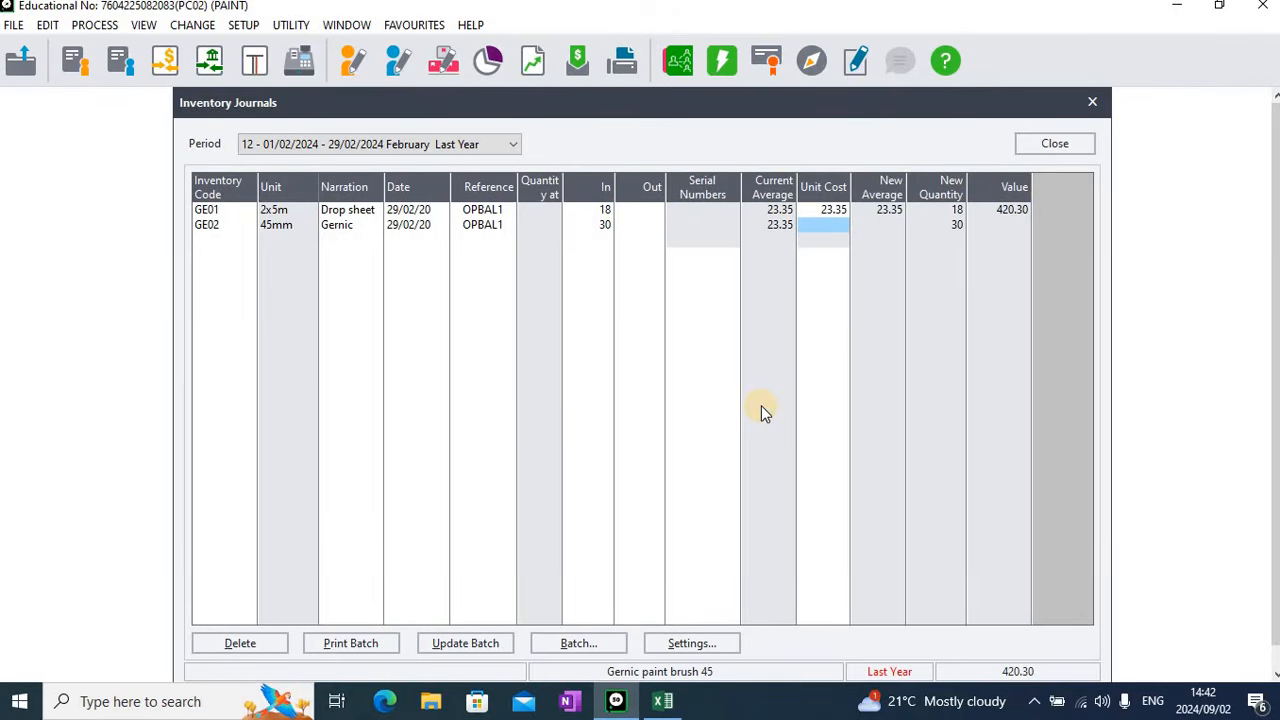
pyautogui.write('23.35')
pyautogui.press('Return')
pyautogui.press('Return')
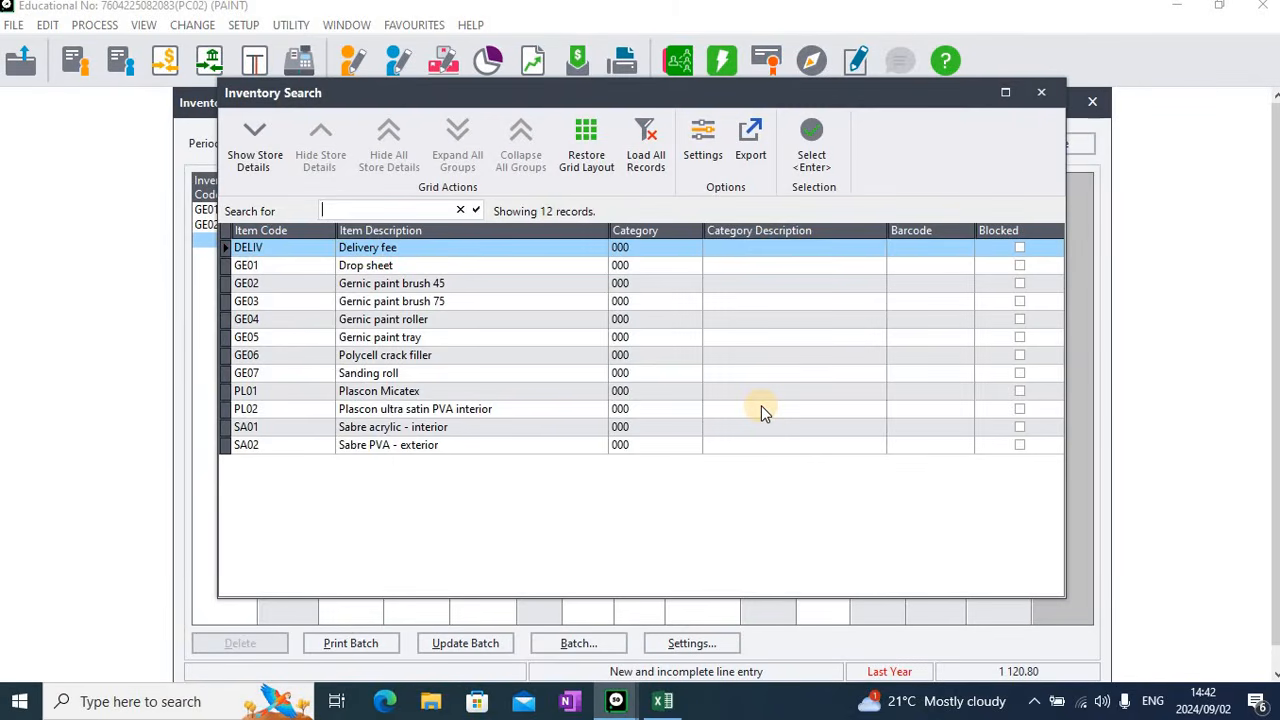
# Add a journal line for item GE03, Gernic paint brush 75, keeping the proposed date and reference OPBAL1
pyautogui.press('Down')
pyautogui.press('Down')
pyautogui.press('Down')
pyautogui.press('Down')
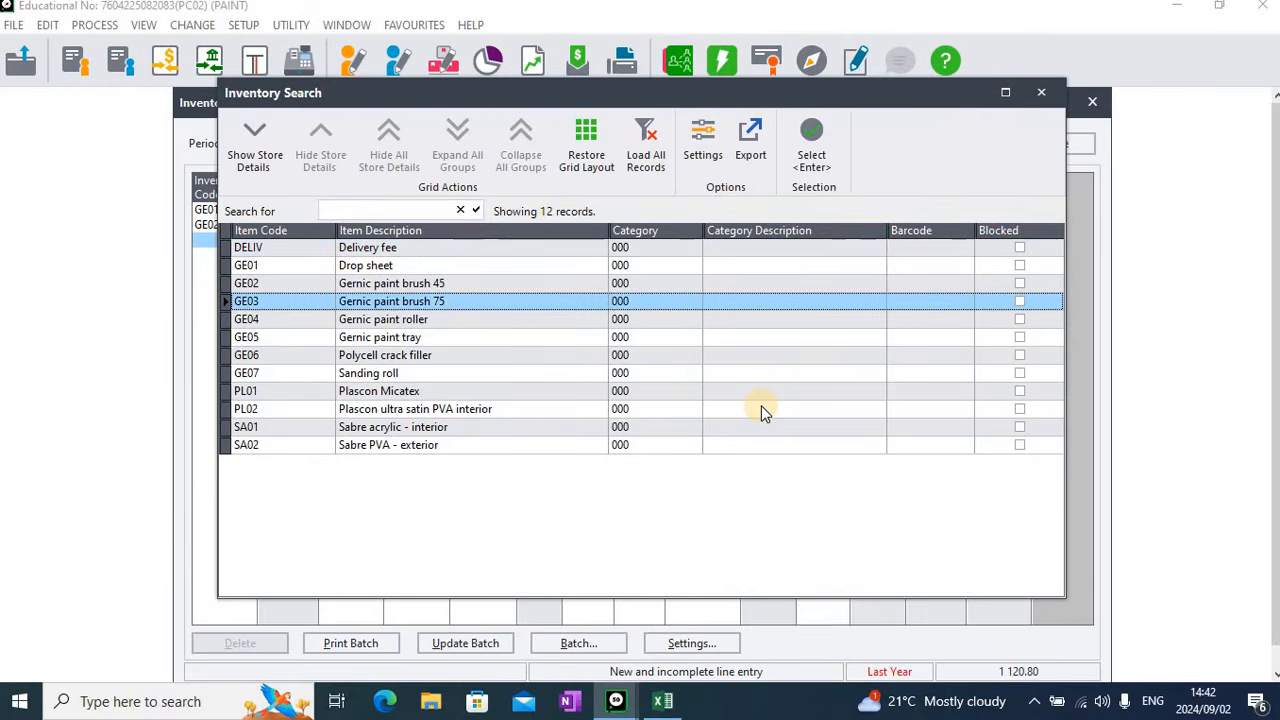
pyautogui.press('Return')
# Enter a quantity in of 40 and a unit cost of 50.45 for the GE03 line
pyautogui.press('Return')
pyautogui.press('Return')
pyautogui.press('Return')
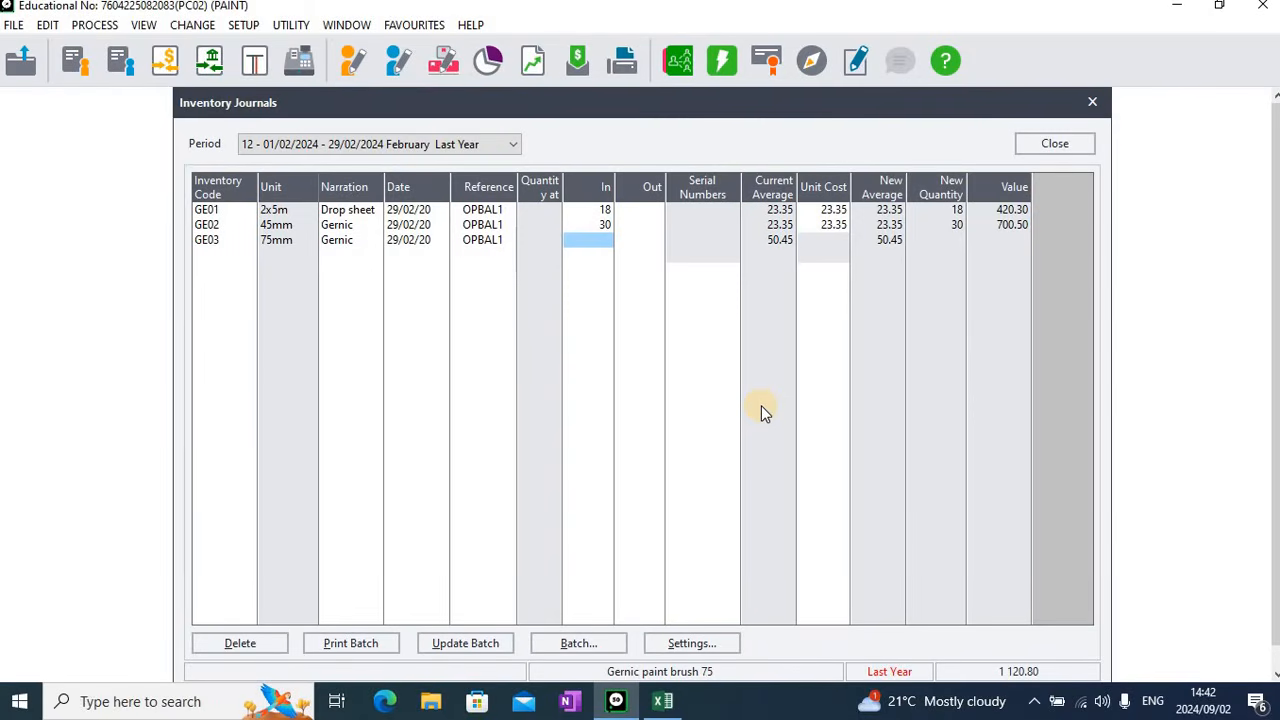
pyautogui.write('40')
pyautogui.press('Return')
pyautogui.press('Return')
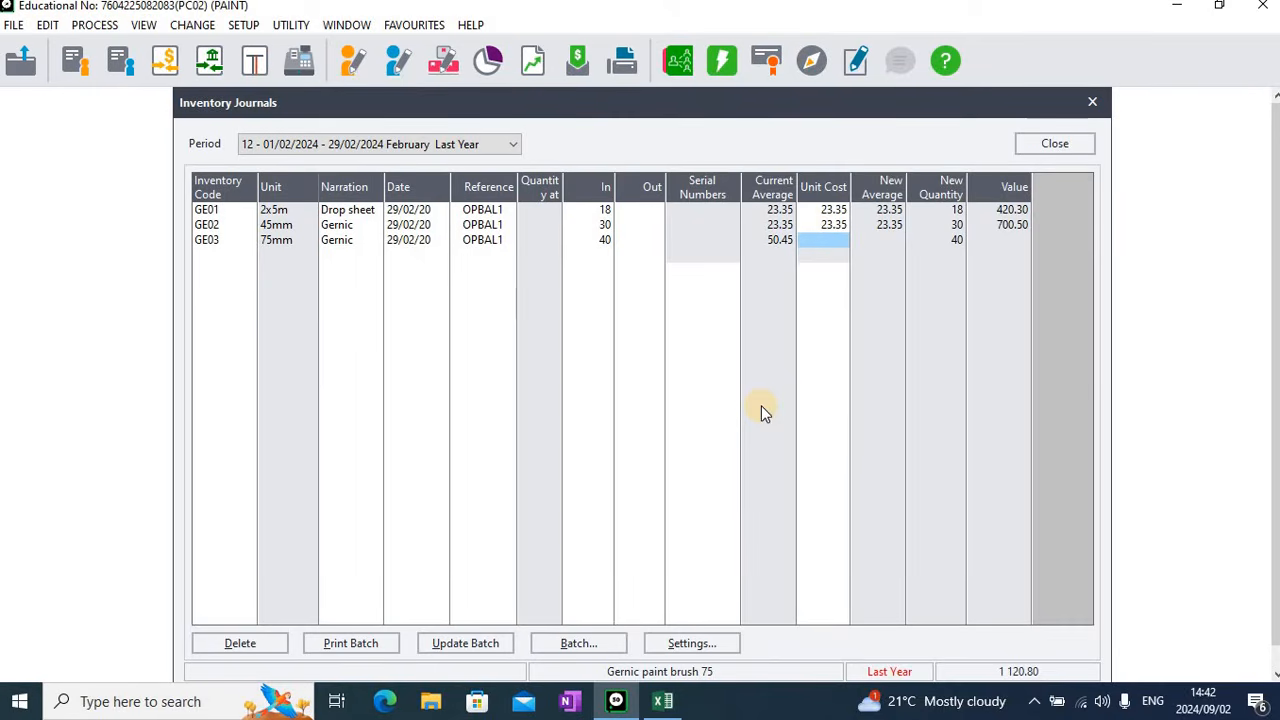
pyautogui.write('50.45')
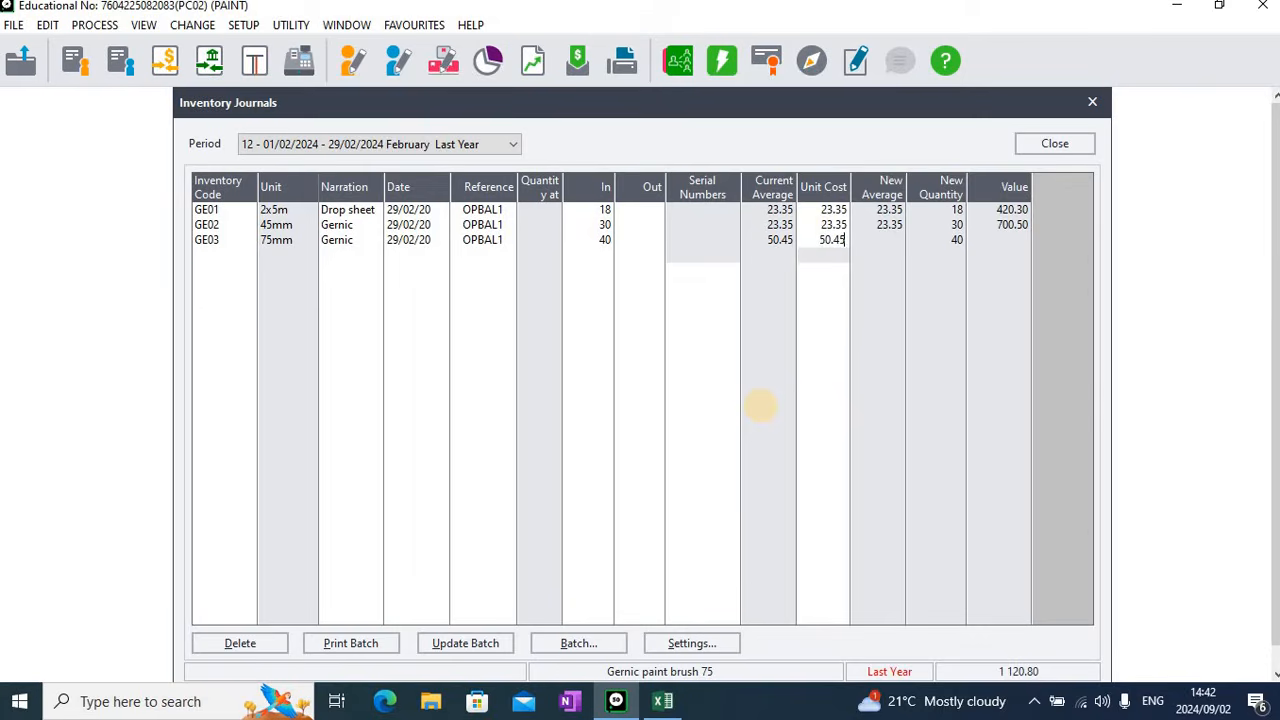
# Add a journal line for item GE04, Gernic paint roller, keeping the proposed date and reference OPBAL1
pyautogui.press('Return')
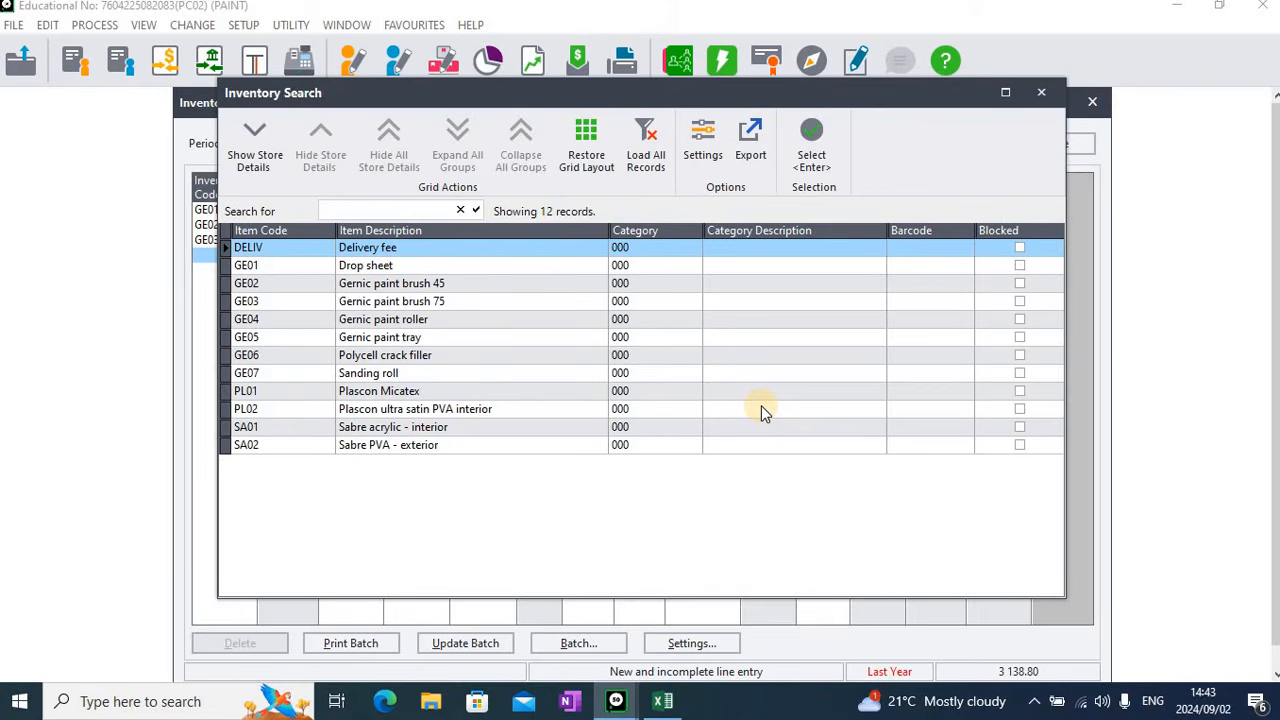
pyautogui.press('Down')
pyautogui.press('Down')
pyautogui.press('Down')
pyautogui.press('Down')
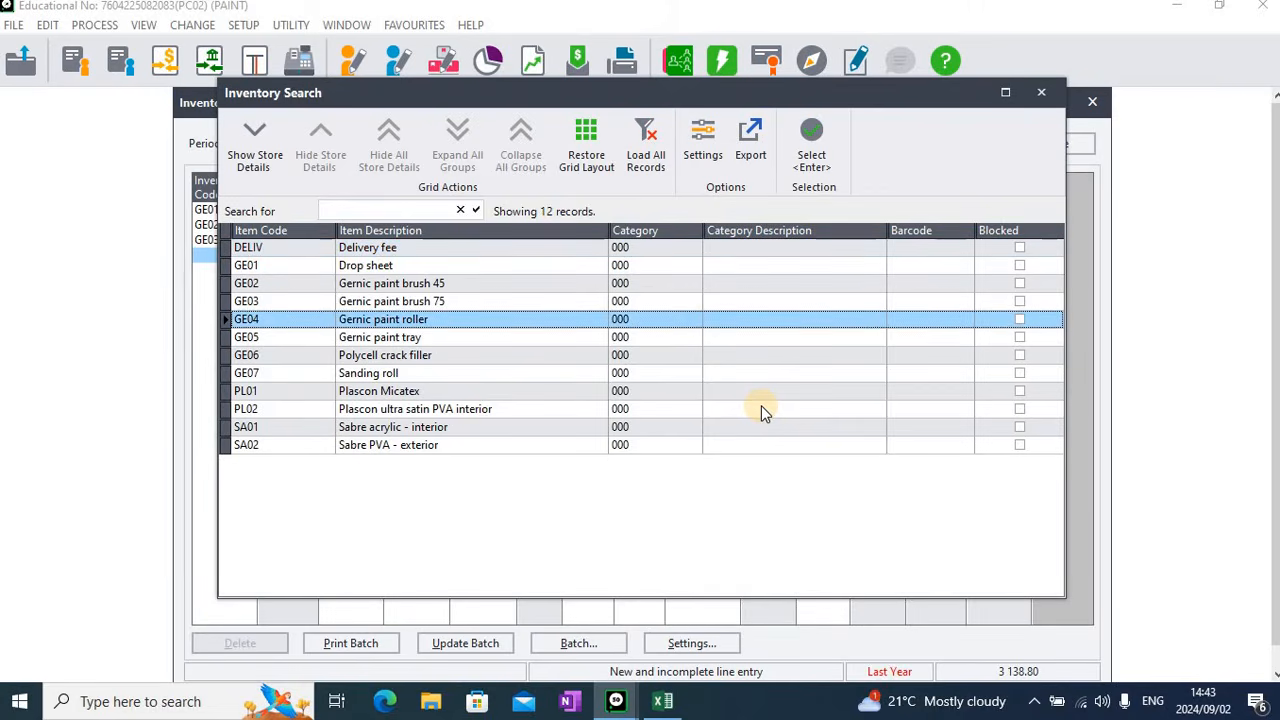
pyautogui.press('Return')
pyautogui.press('Return')
pyautogui.press('Return')
pyautogui.press('Return')
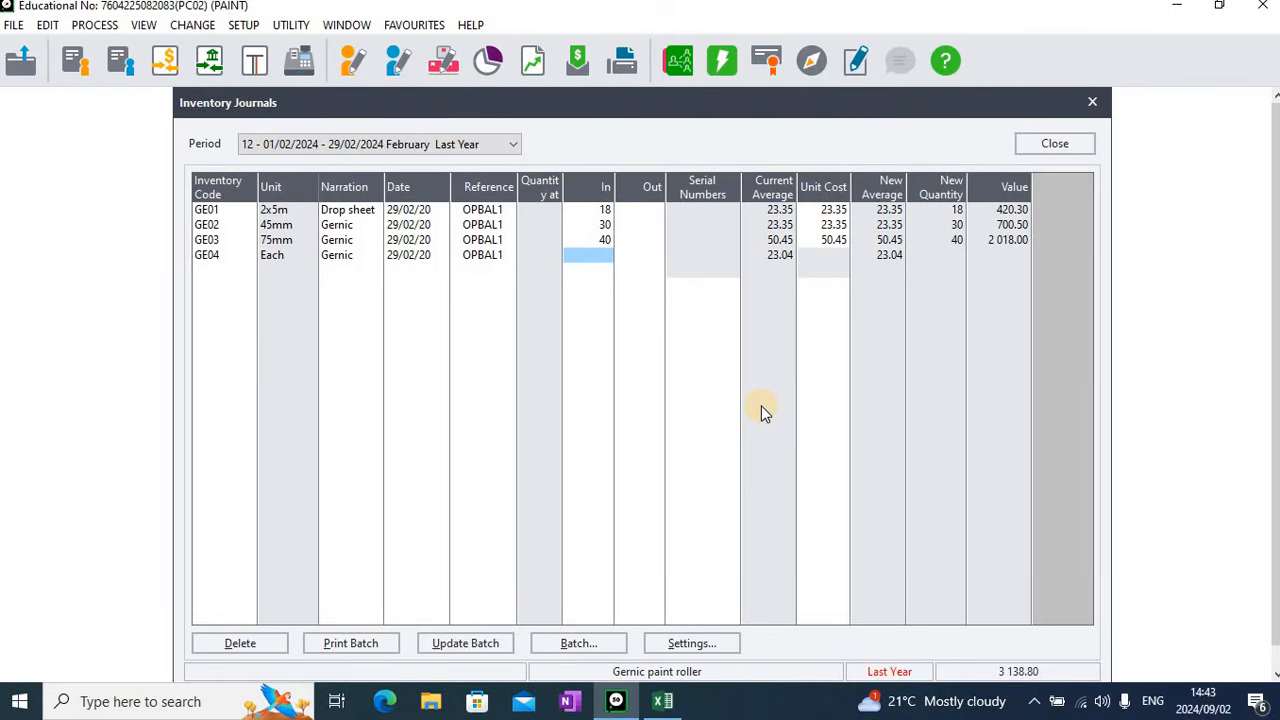
# Enter a quantity in of 54 and a unit cost of 23.04 for the GE04 line
pyautogui.write('54')
pyautogui.press('Return')
pyautogui.press('Return')
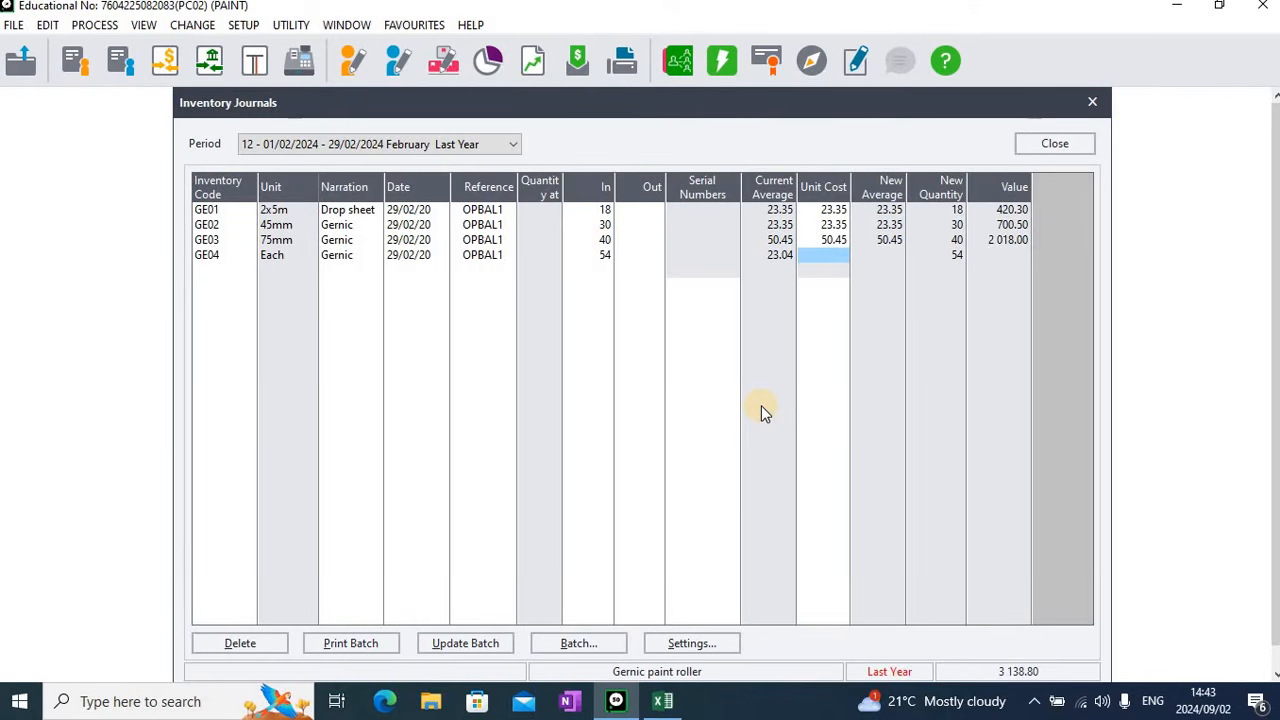
pyautogui.write('23.04')
pyautogui.press('Return')
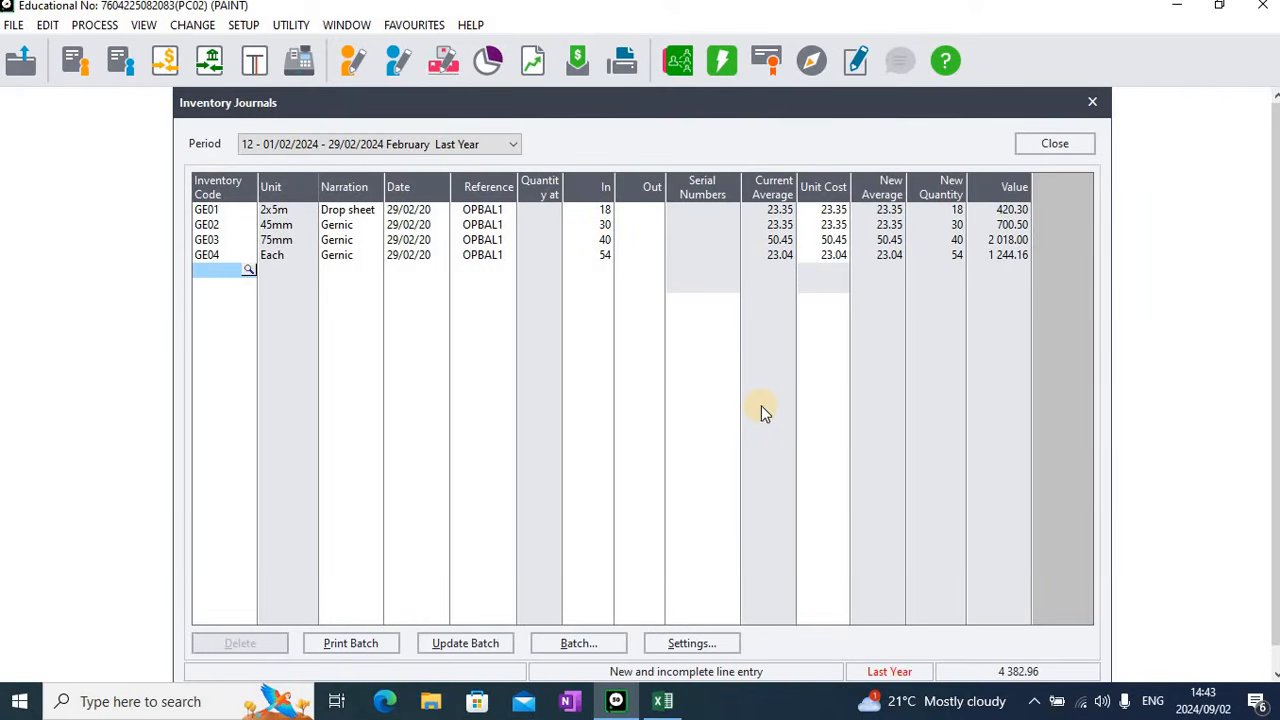
# Add a journal line for item GE05, Gernic paint tray, keeping the proposed date and reference OPBAL1
pyautogui.press('Return')
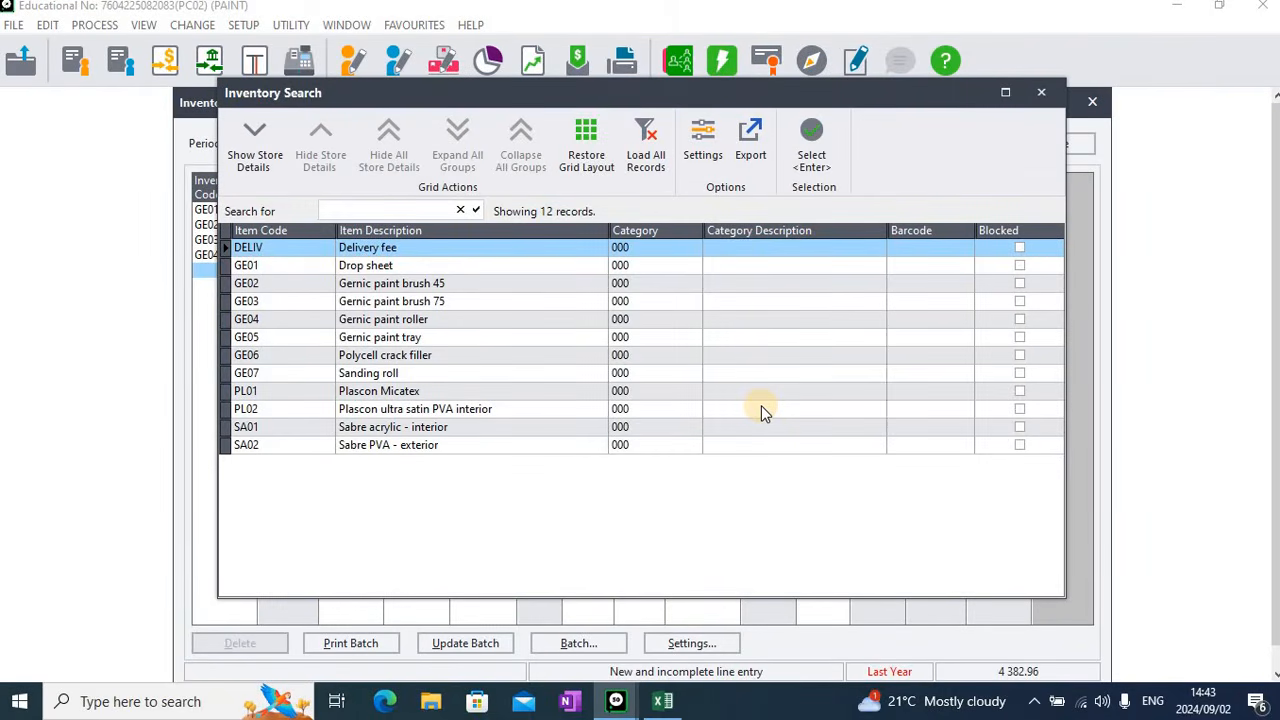
pyautogui.press('Down')
pyautogui.press('Down')
pyautogui.press('Down')
pyautogui.press('Down')
pyautogui.press('Down')
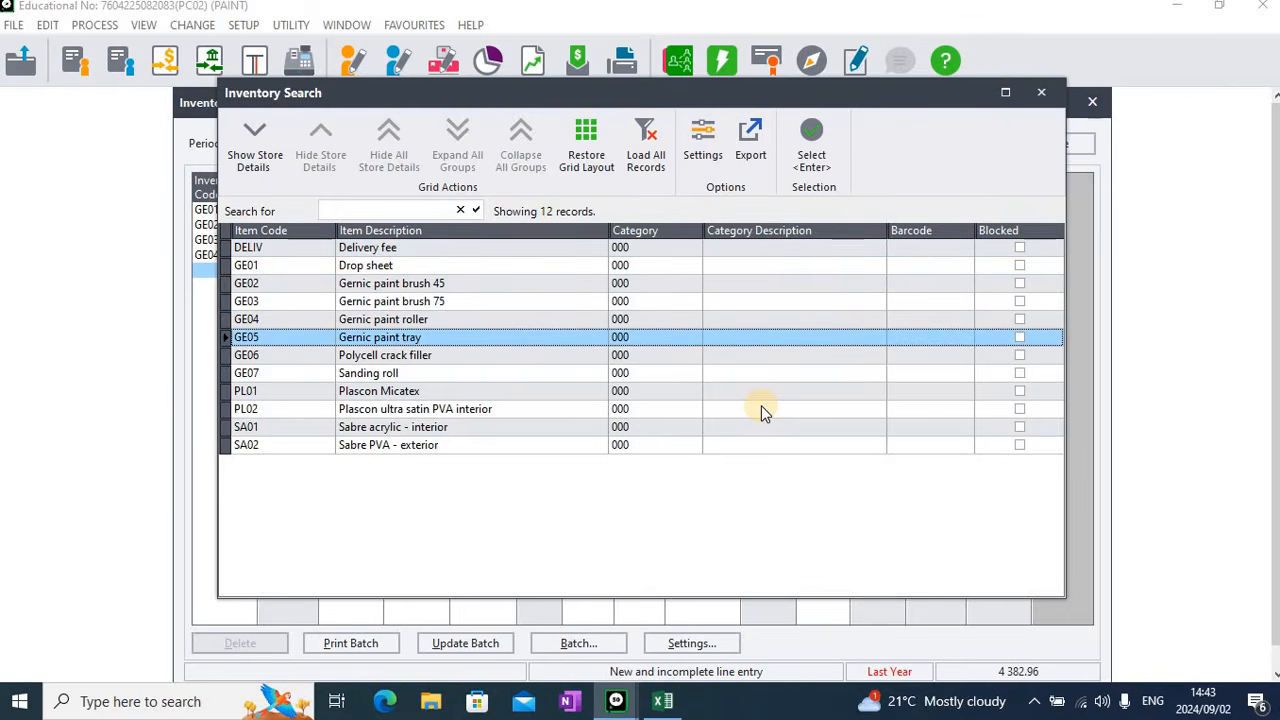
pyautogui.press('Return')
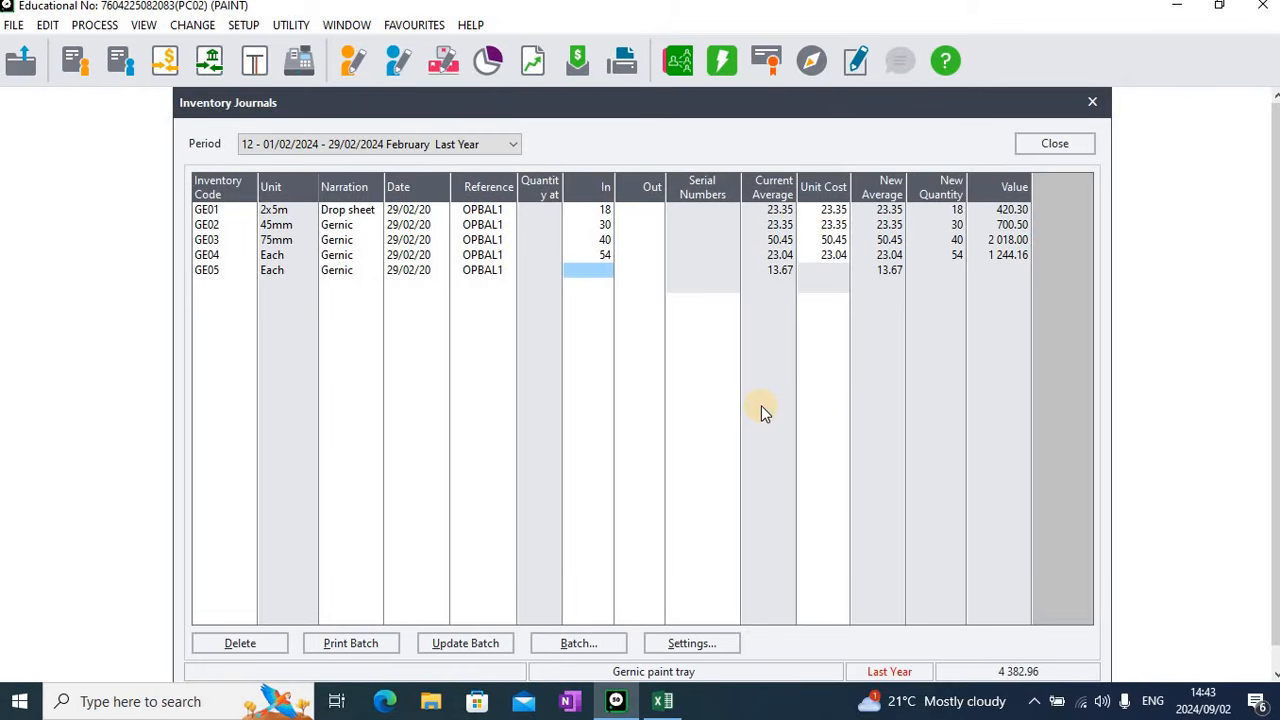
# Enter a quantity in of 35 and a unit cost of 13.67 for the GE05 line
pyautogui.write('35')
pyautogui.press('Tab')
pyautogui.press('Tab')
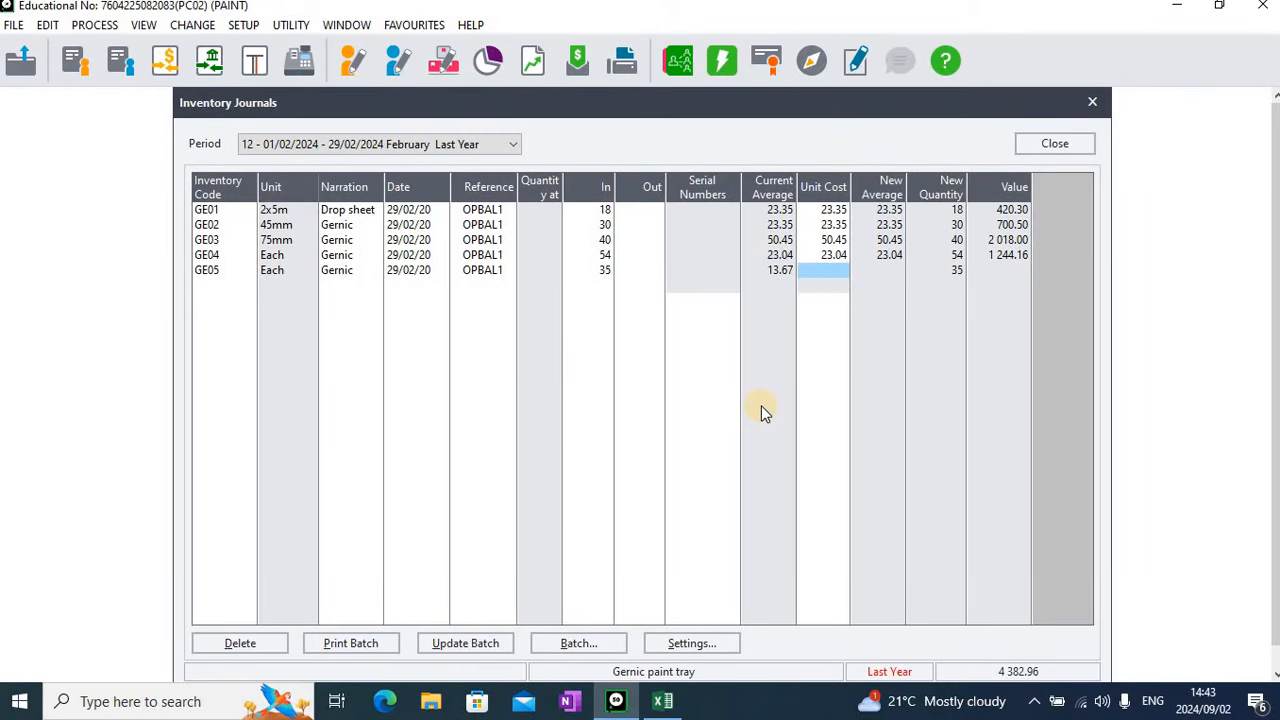
pyautogui.write('13.67')
pyautogui.press('Return')
pyautogui.press('Return')
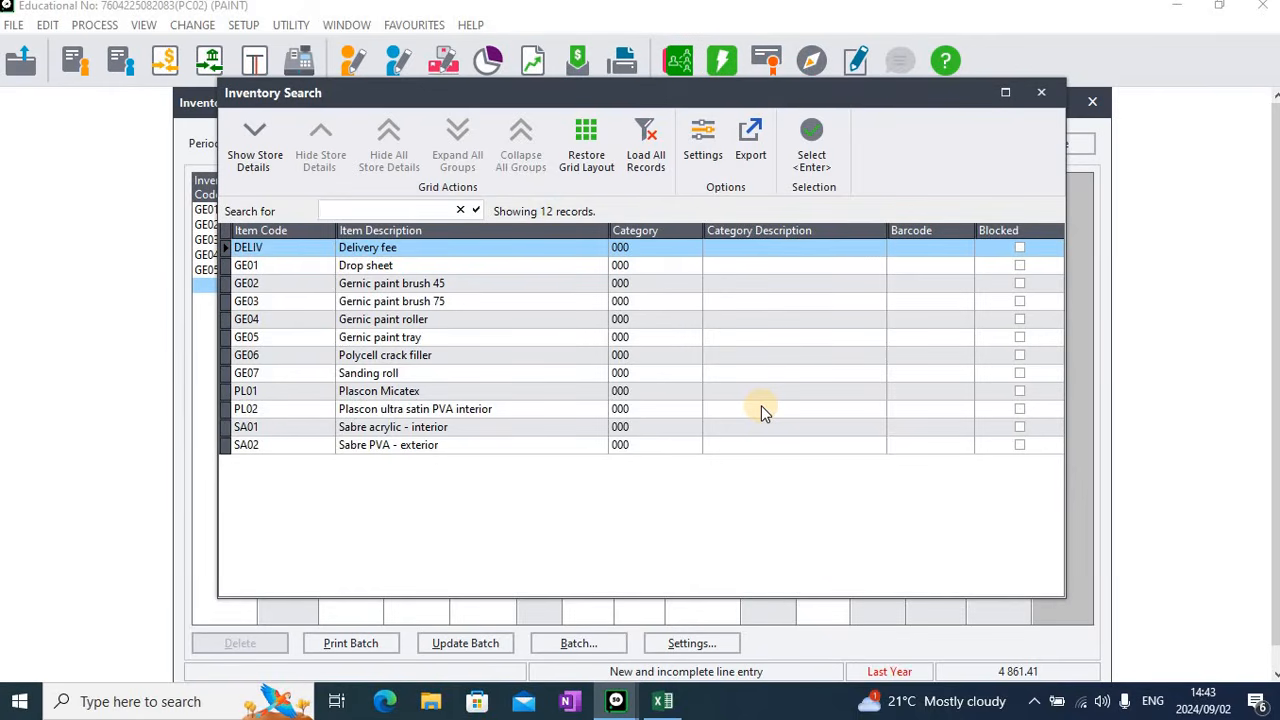
# Add a journal line for item GE06, Polycell crack filler, keeping the proposed date and reference OPBAL1
pyautogui.press('Down')
pyautogui.press('Down')
pyautogui.press('Down')
pyautogui.press('Down')
pyautogui.press('Down')
pyautogui.press('Down')
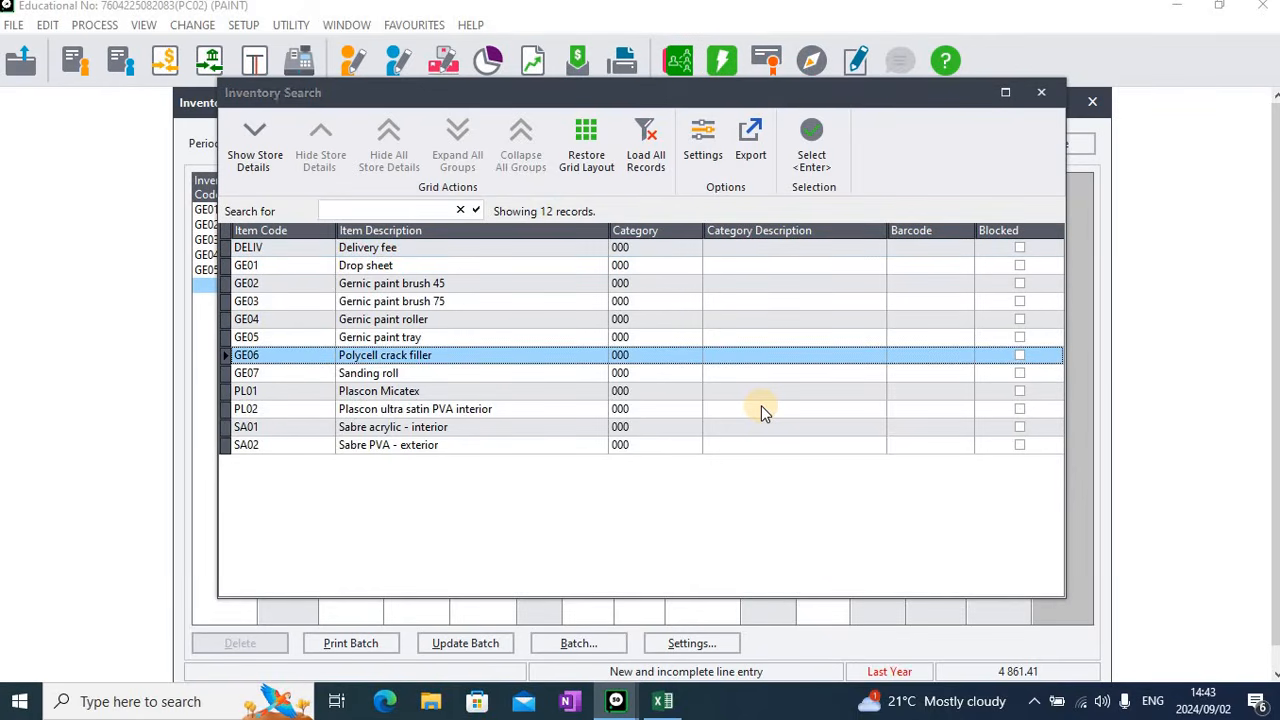
pyautogui.press('Return')
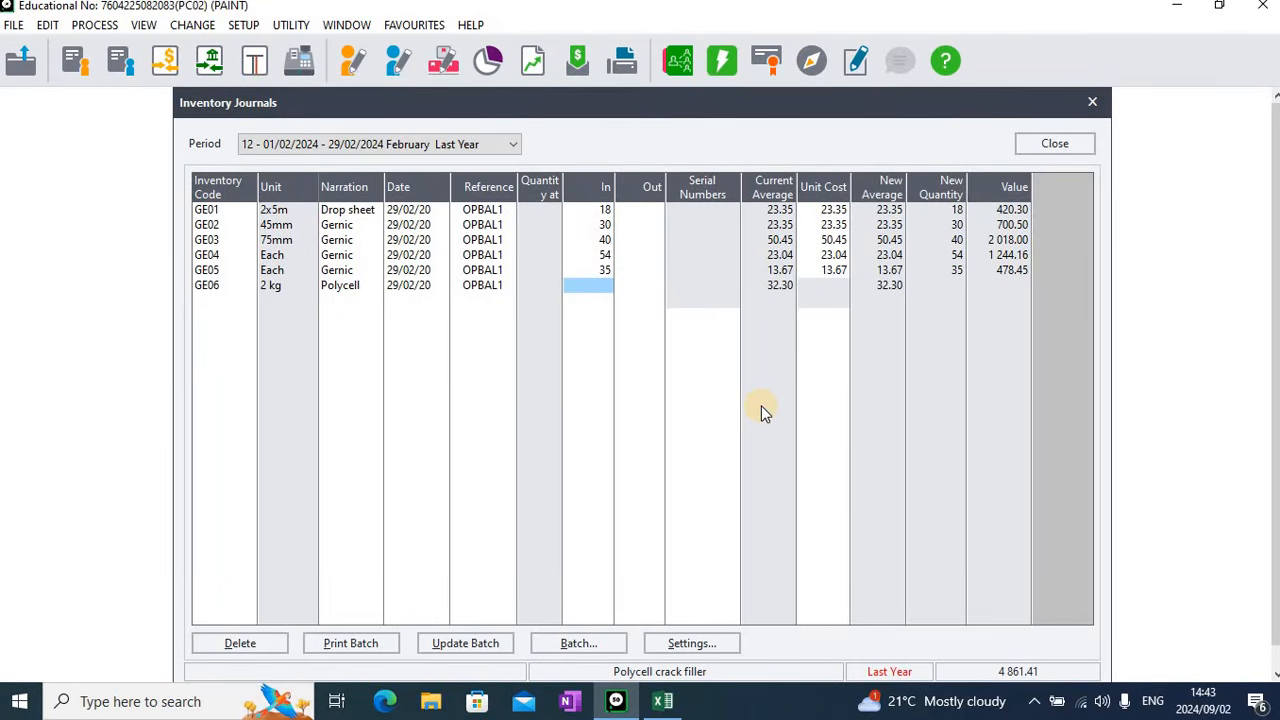
# Enter a quantity in of 61 and a unit cost of 32.30 for the GE06 line
pyautogui.write('61')
pyautogui.press('Tab')
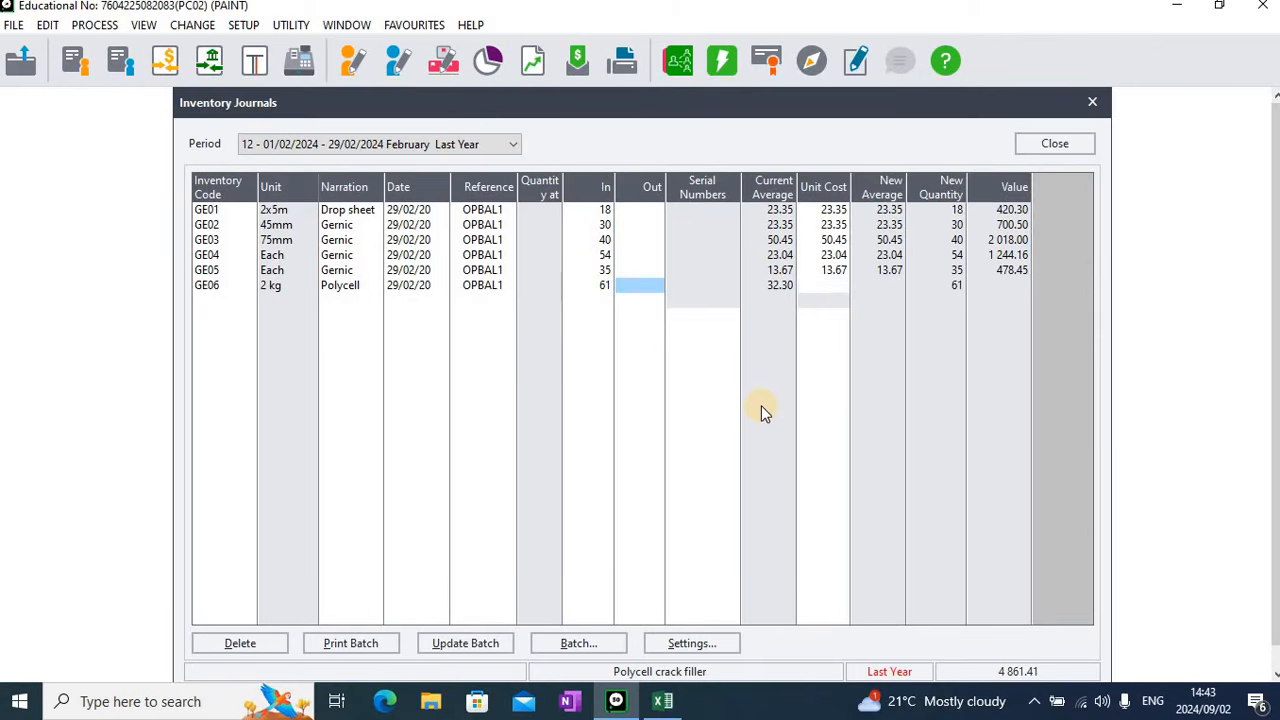
pyautogui.press('Tab')
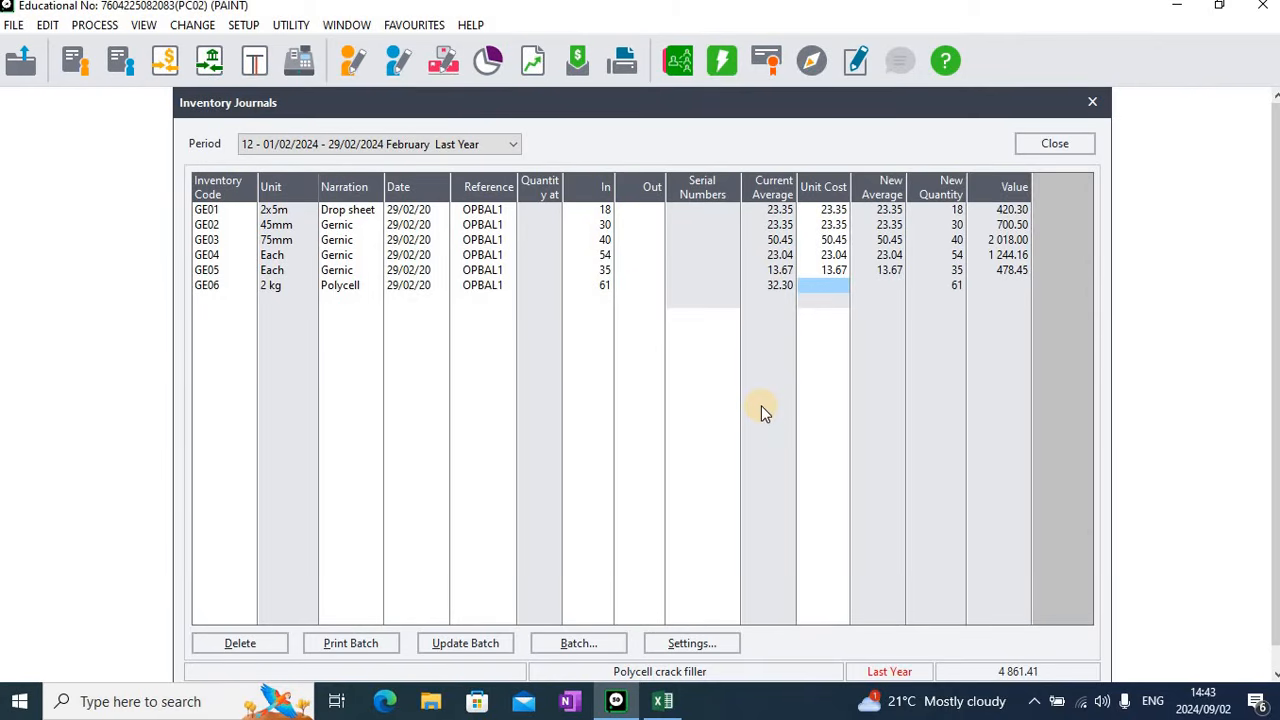
pyautogui.write('32.30')
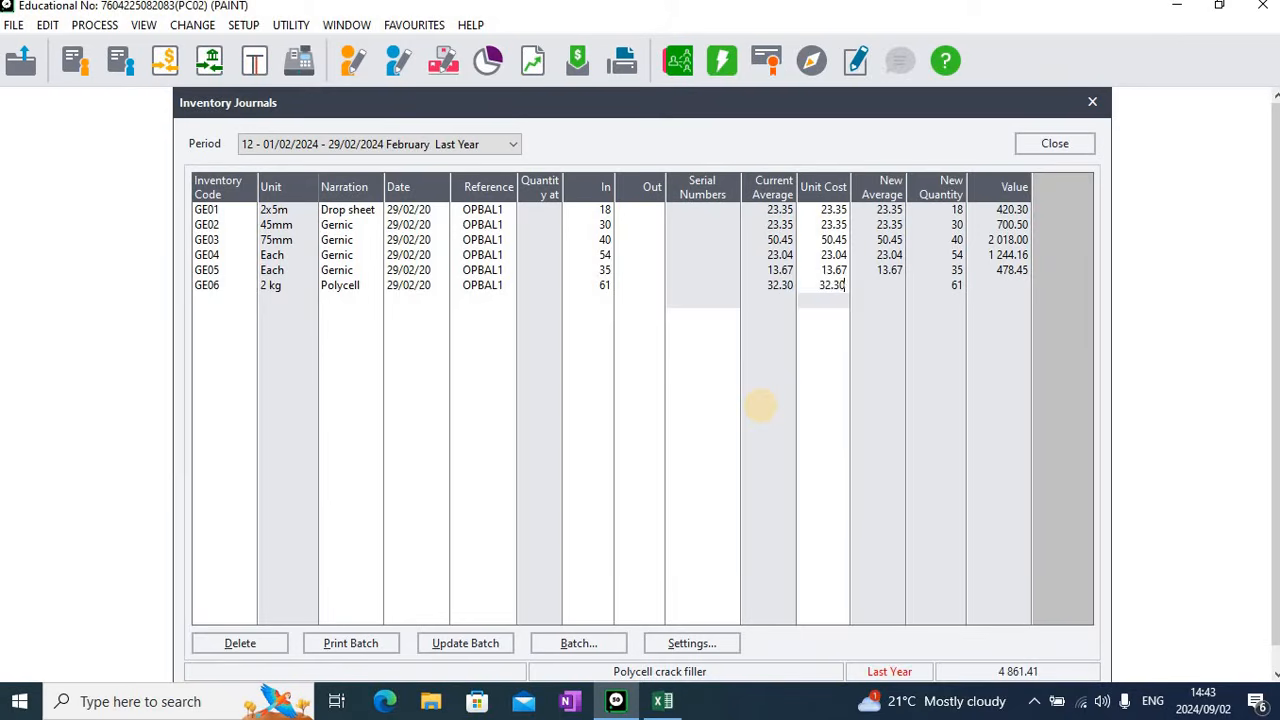
pyautogui.press('Tab')
pyautogui.press('Tab')
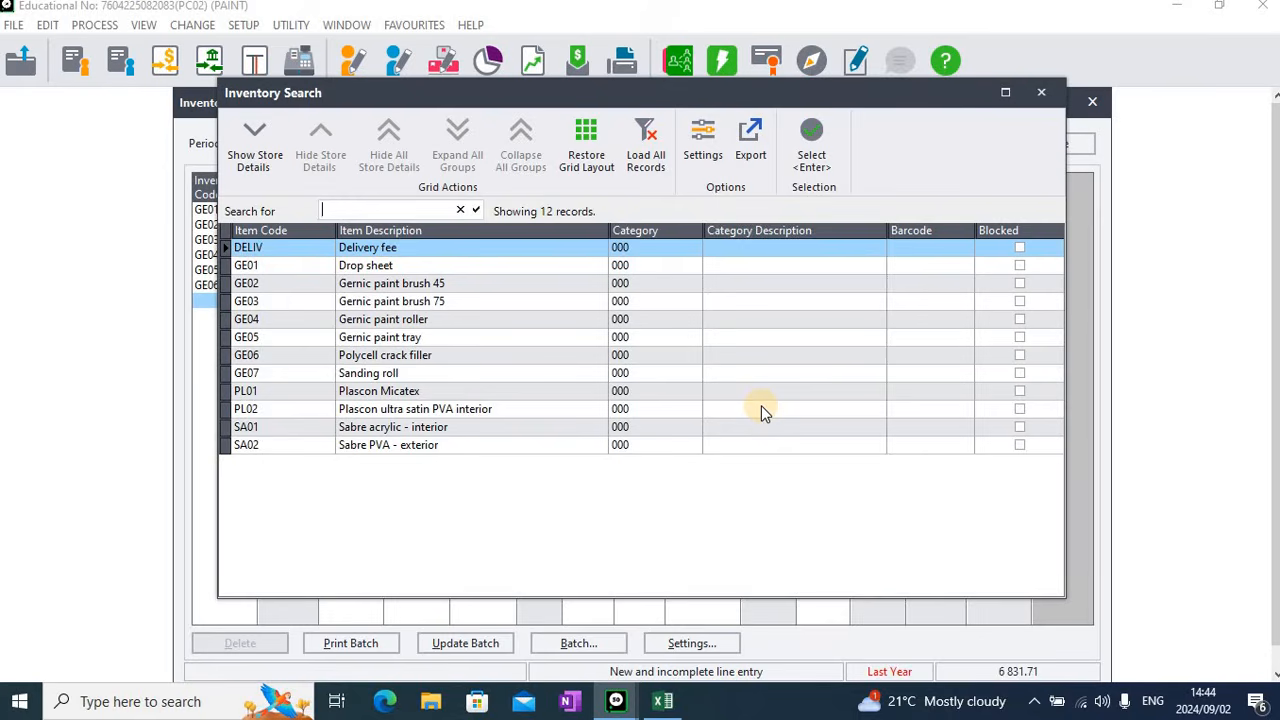
# Add a journal line for item GE07, Sanding roll, keeping the proposed date and reference OPBAL1
pyautogui.press('Down')
pyautogui.press('Down')
pyautogui.press('Down')
pyautogui.press('Down')
pyautogui.press('Down')
pyautogui.press('Down')
pyautogui.press('Down')
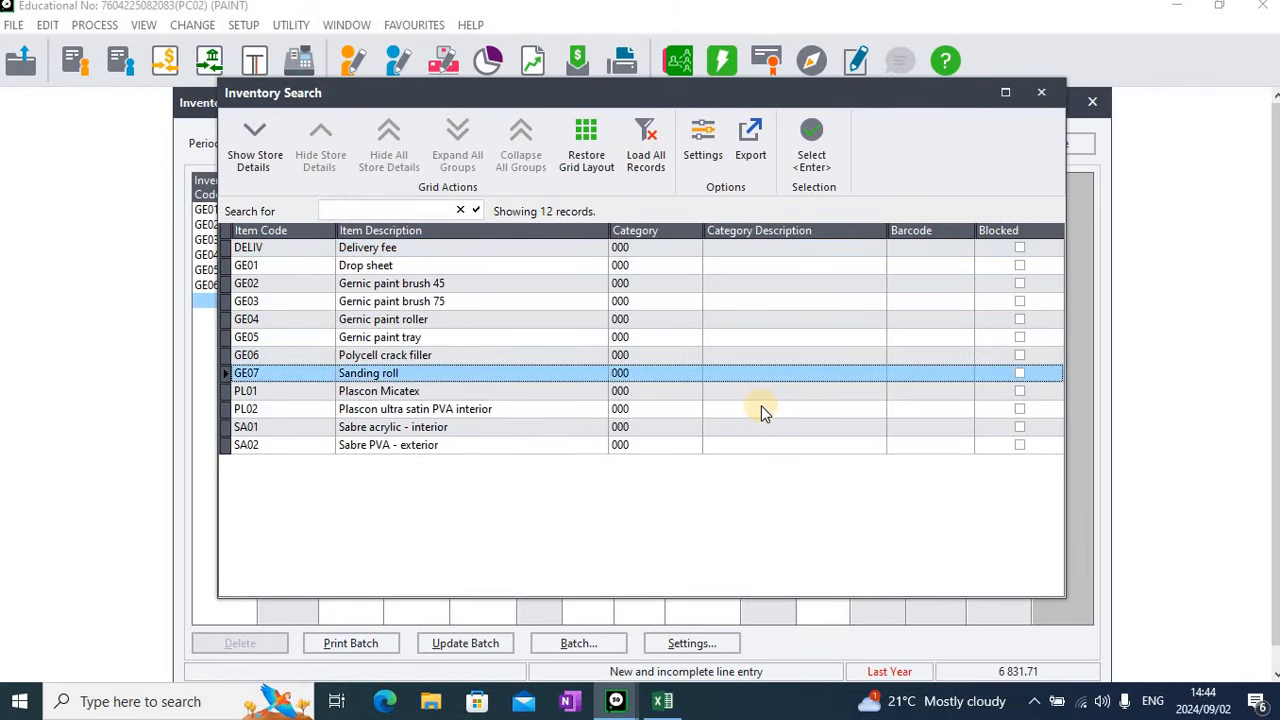
pyautogui.press('Return')
pyautogui.press('Tab')
pyautogui.press('Tab')
pyautogui.press('Tab')
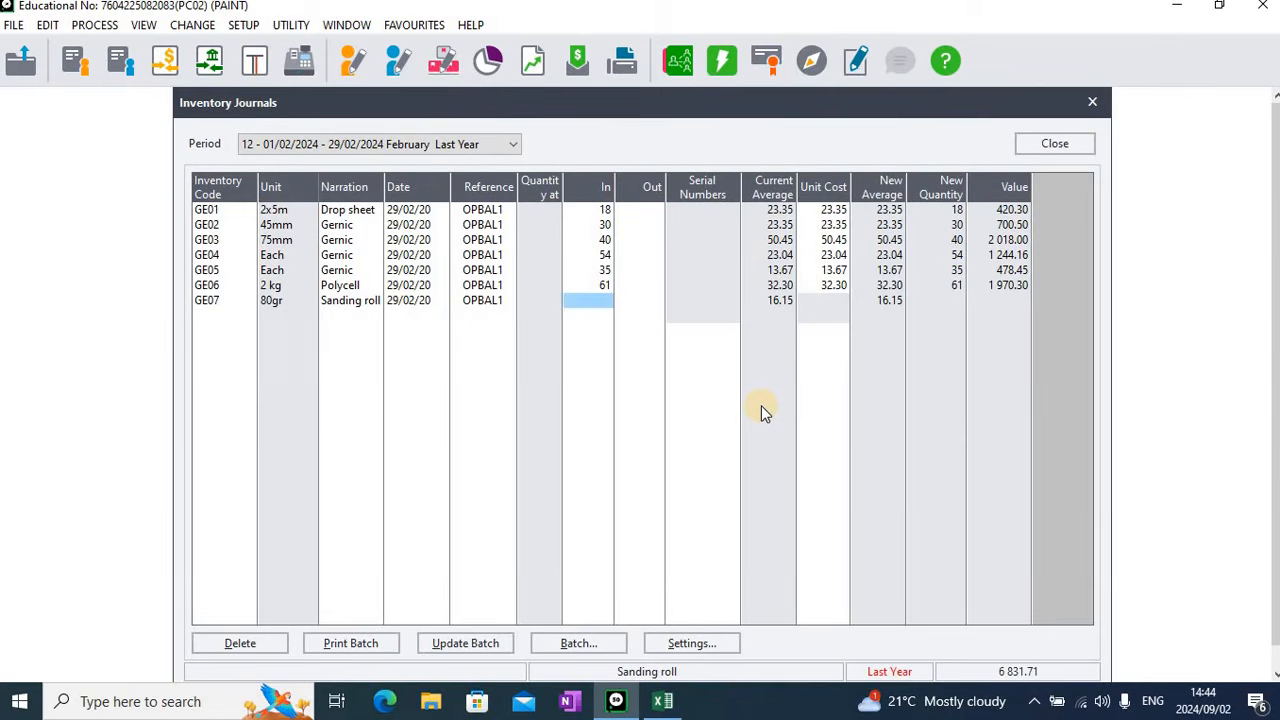
# Enter a quantity in of 47 and a unit cost of 16.15 for the GE07 line
pyautogui.write('47')
pyautogui.press('Tab')
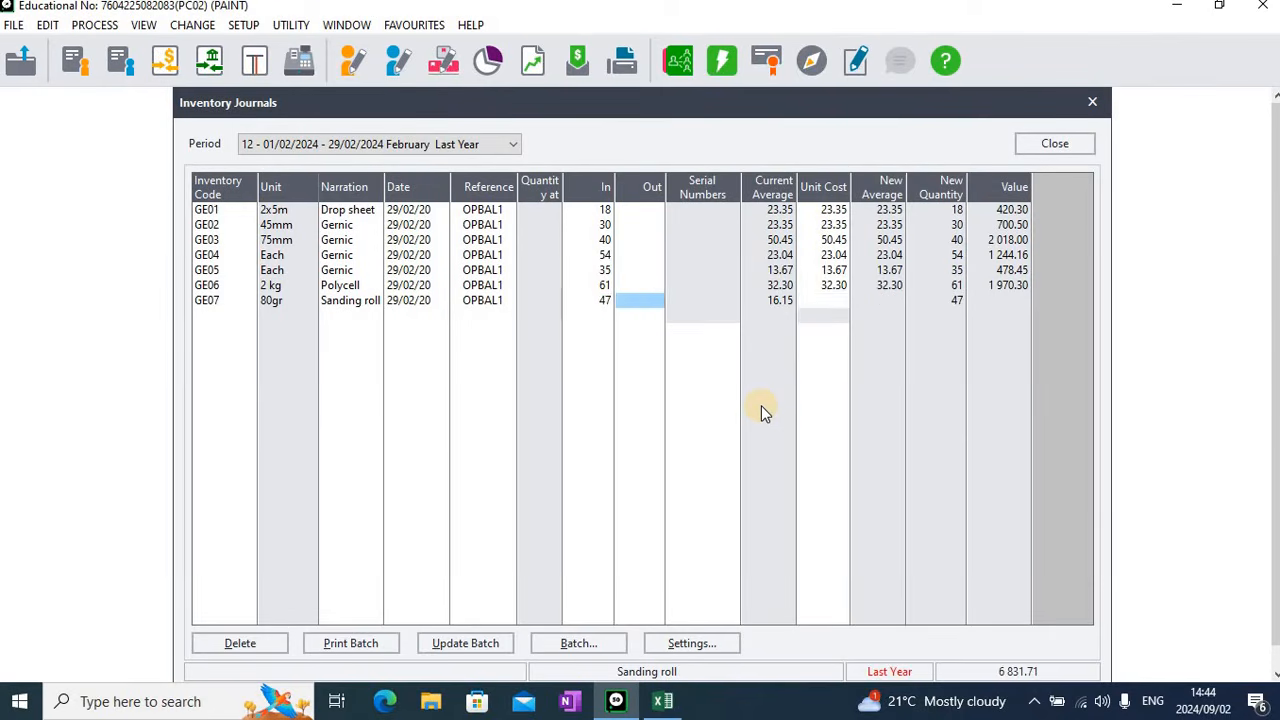
pyautogui.press('Tab')
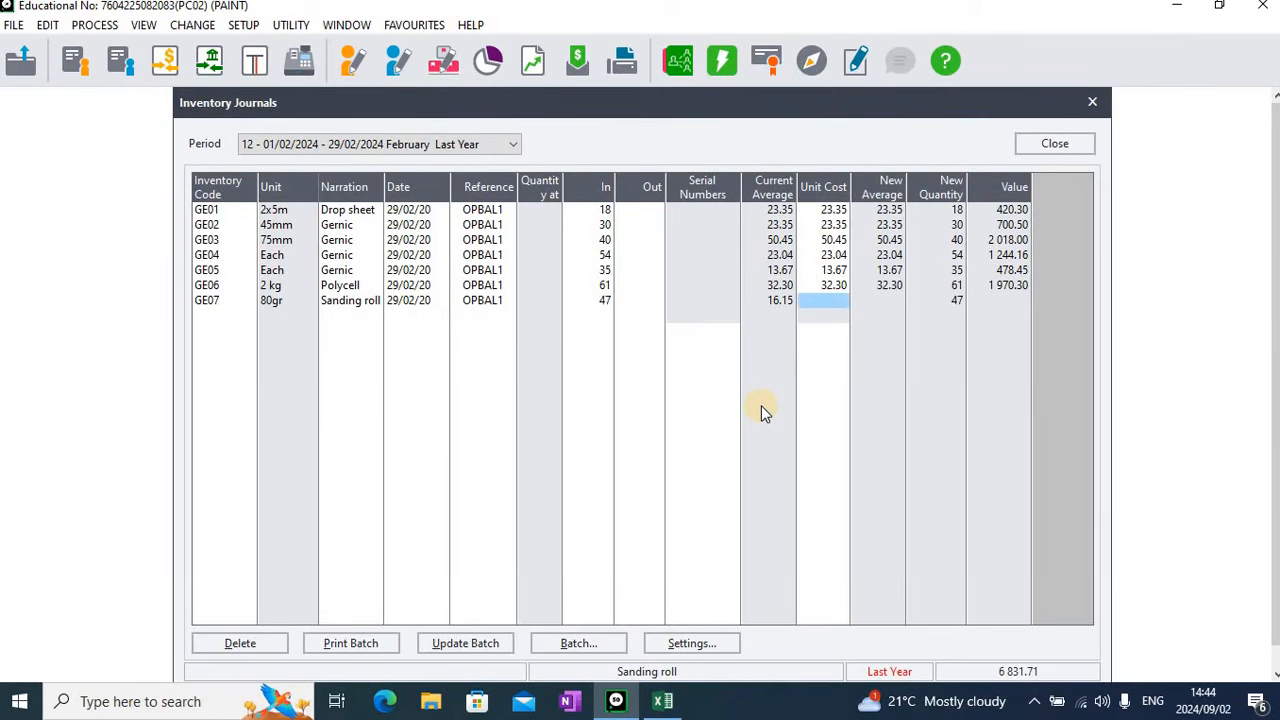
pyautogui.write('16.15')
pyautogui.press('Return')
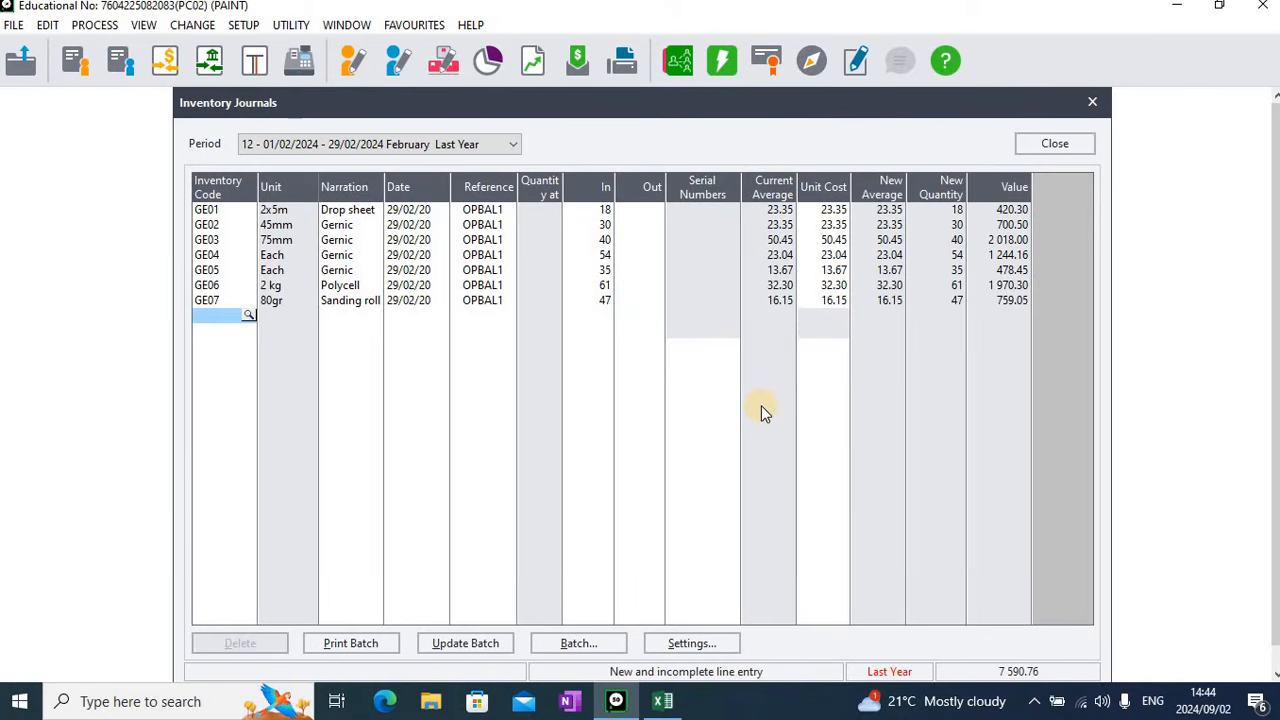
# Add a journal line for item PL01, Plascon Micatex, keeping the proposed date and reference OPBAL1
pyautogui.press('Return')
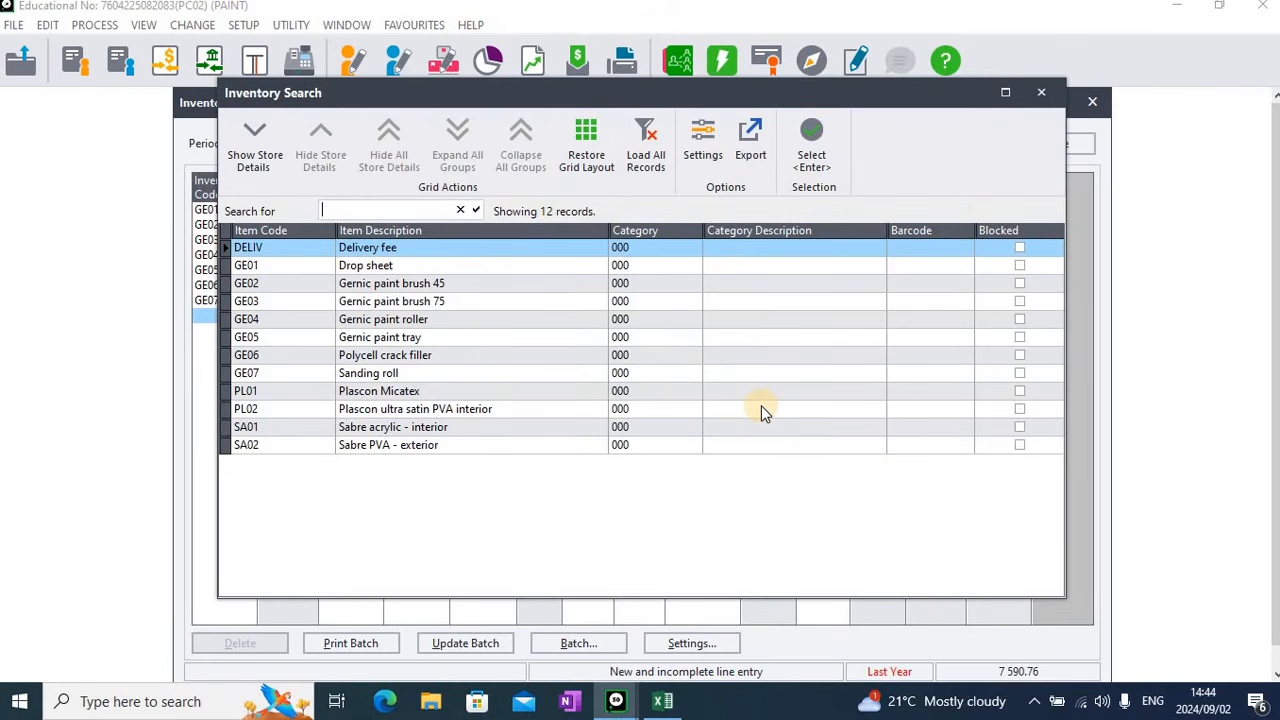
pyautogui.press('Down')
pyautogui.press('Down')
pyautogui.press('Down')
pyautogui.press('Down')
pyautogui.press('Down')
pyautogui.press('Down')
pyautogui.press('Down')
pyautogui.press('Down')
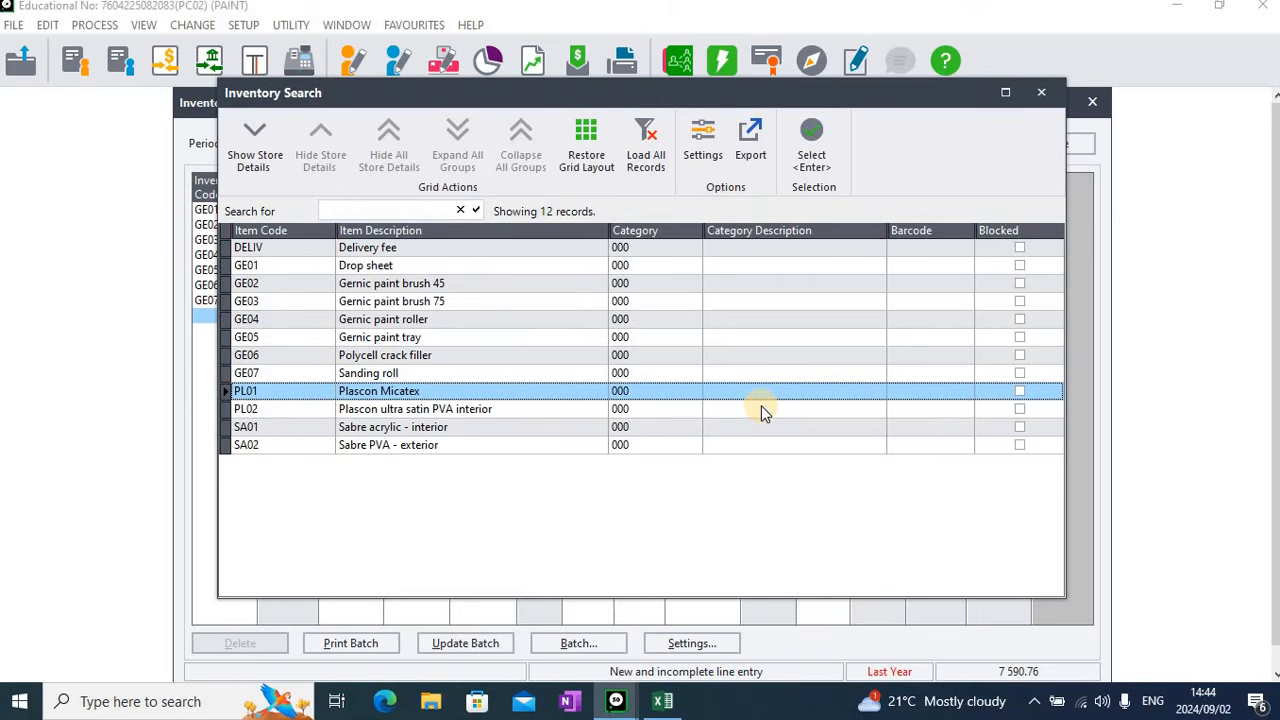
pyautogui.press('Return')
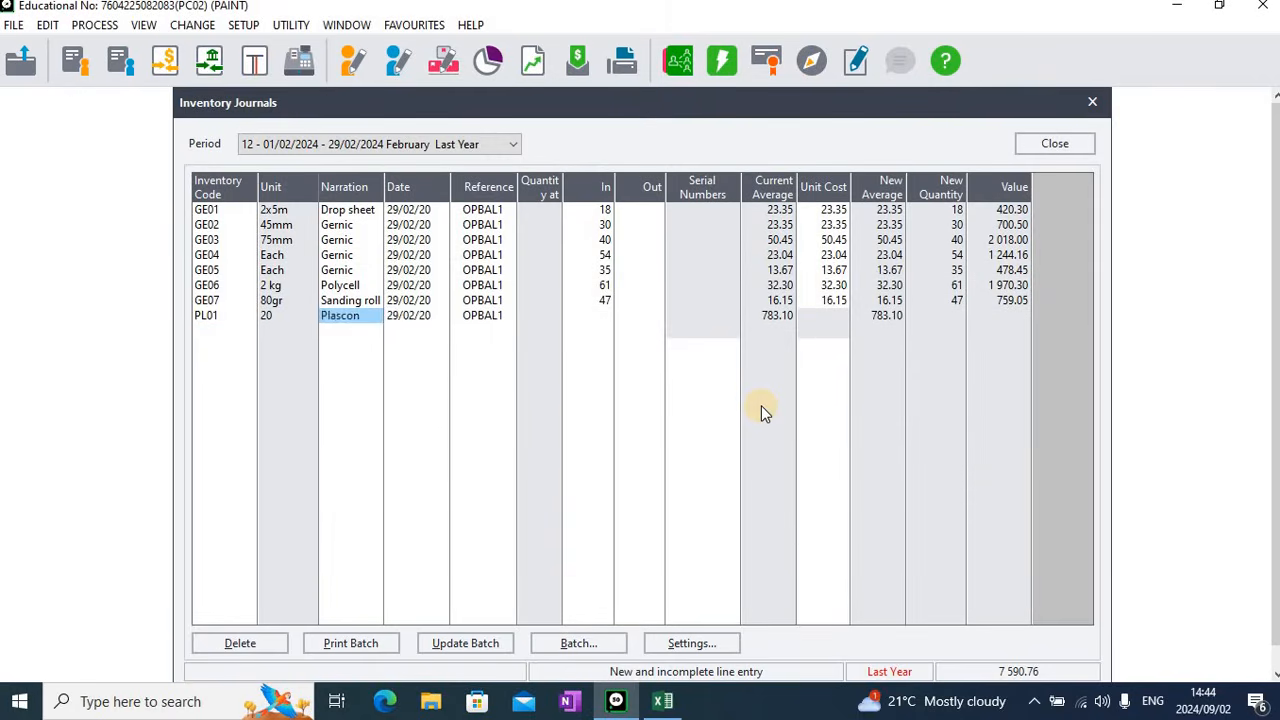
pyautogui.press('Return')
pyautogui.press('Return')
pyautogui.press('Return')
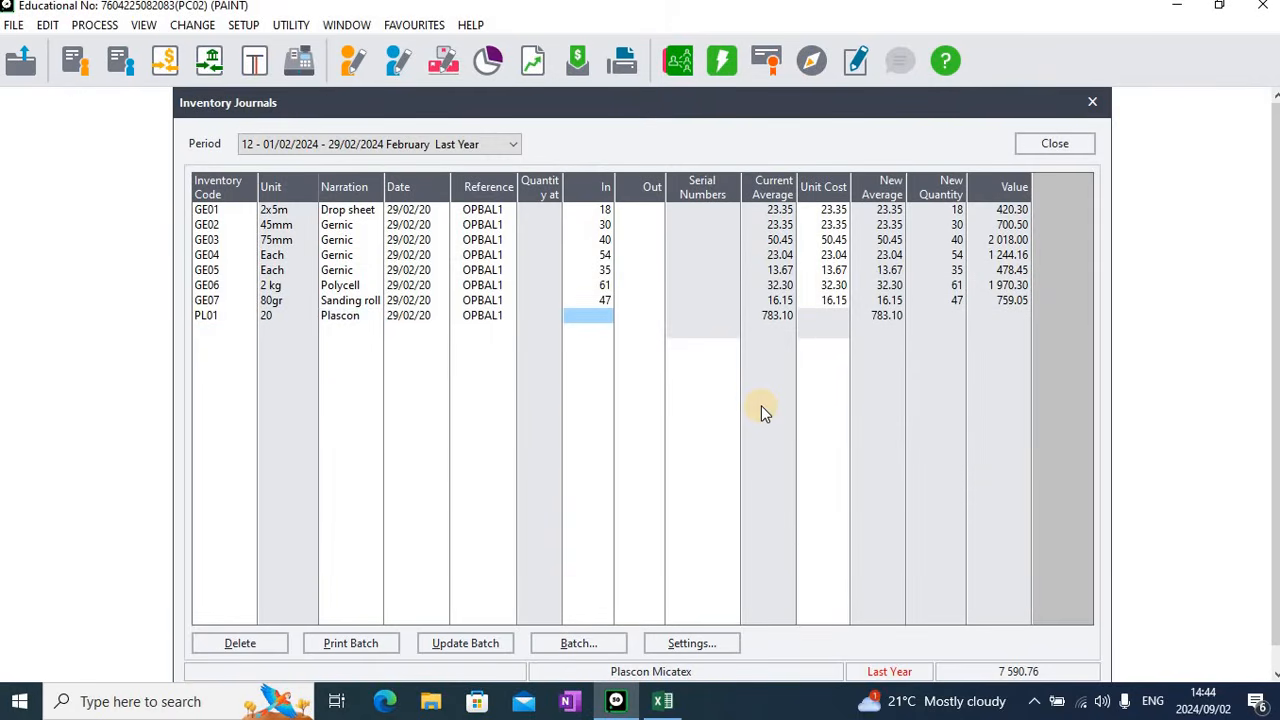
# Enter a quantity in of 50 and a unit cost of 783.10 for the PL01 line
pyautogui.write('50')
pyautogui.press('Return')
pyautogui.press('Return')
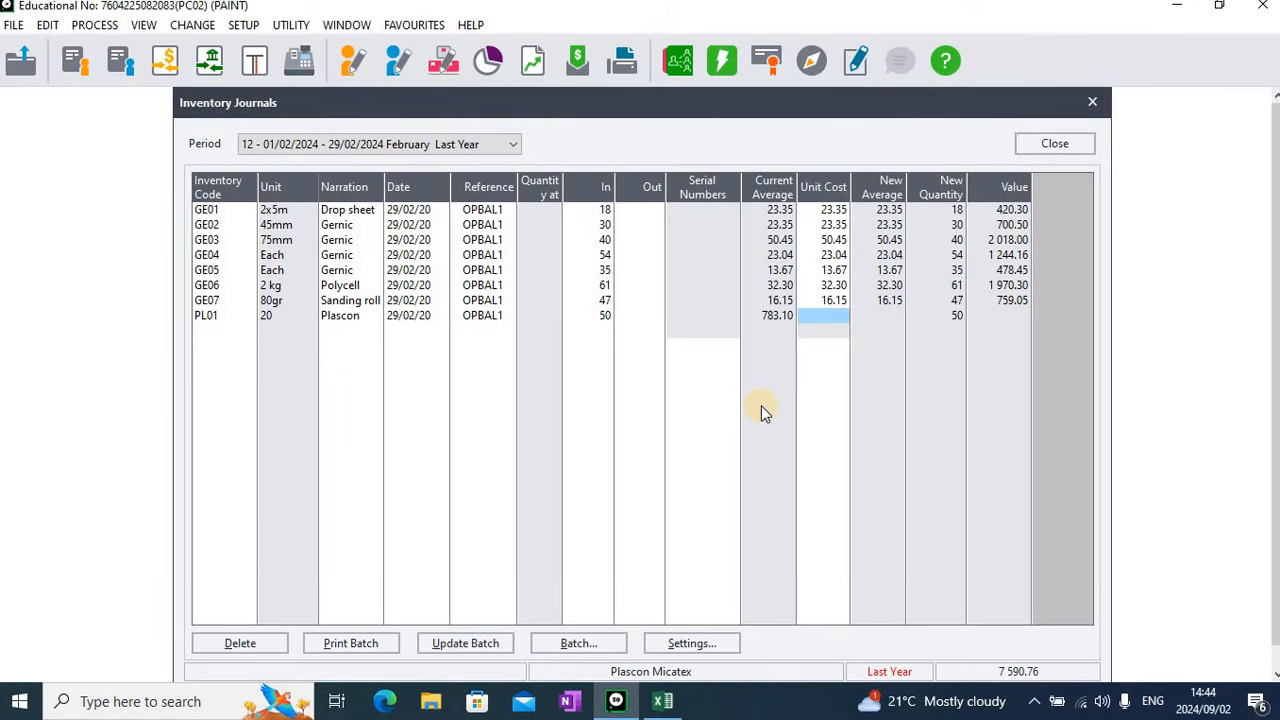
pyautogui.write('783.10')
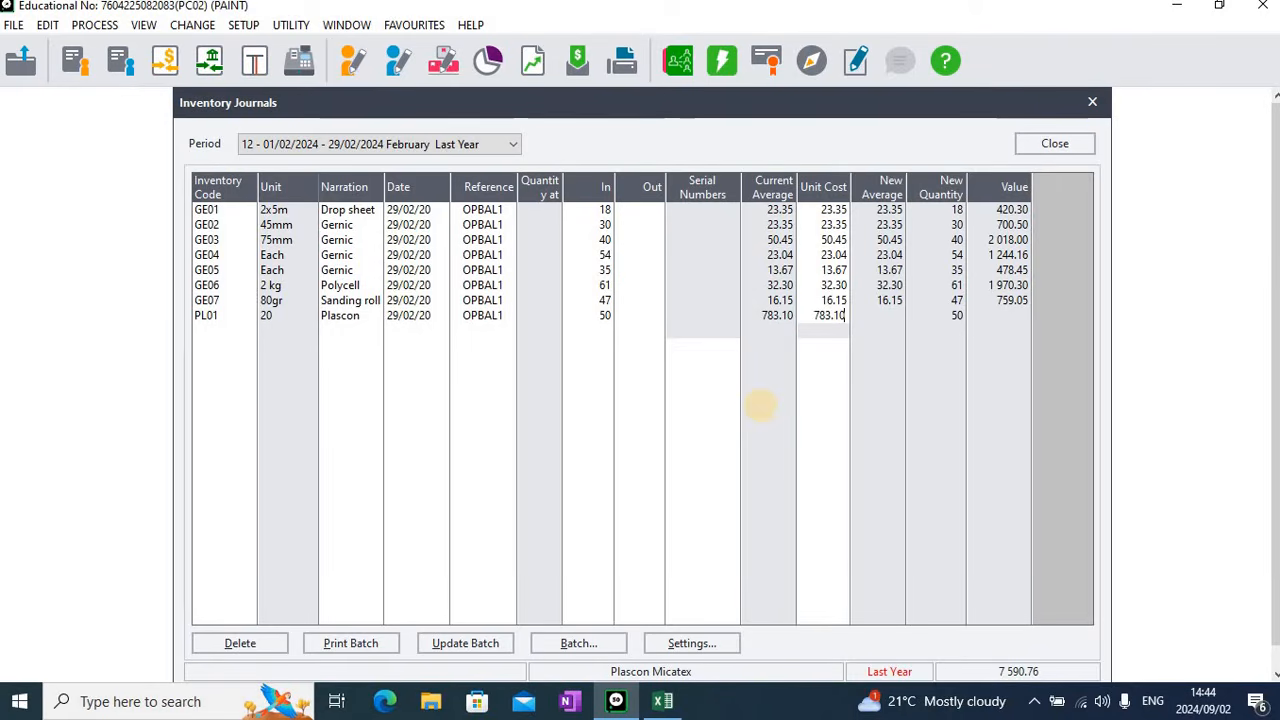
pyautogui.press('Return')
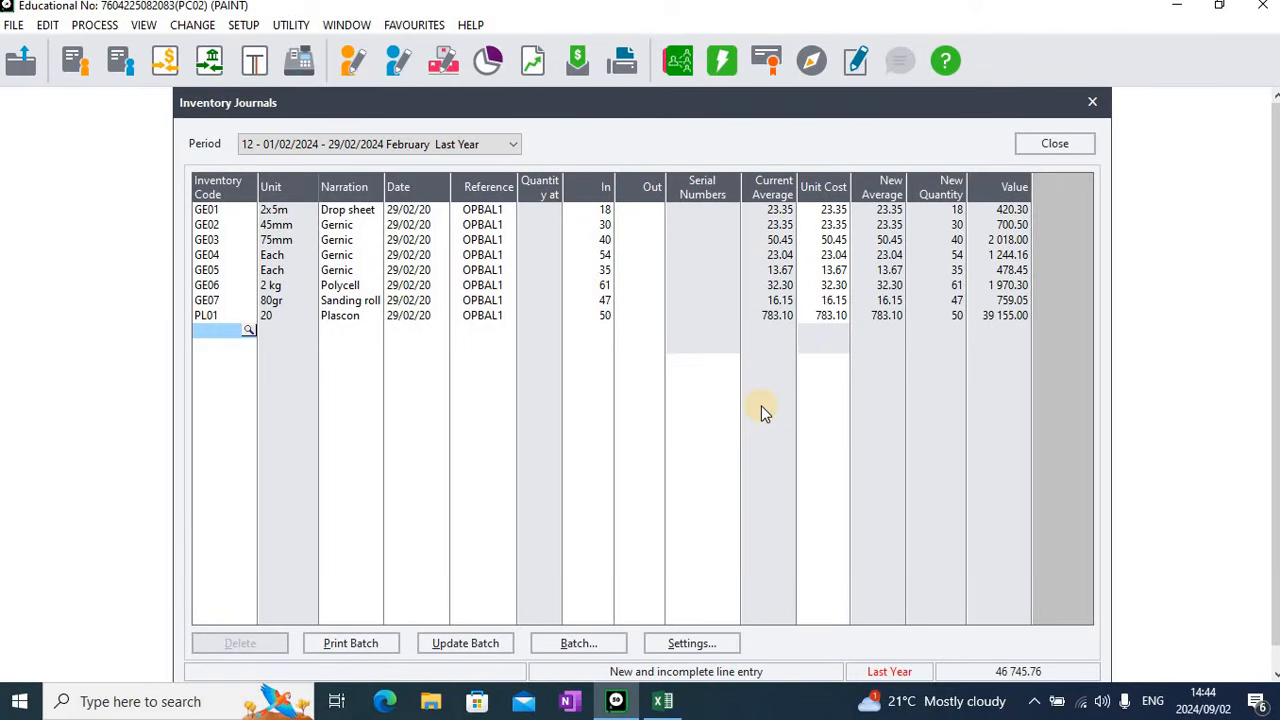
# Add a journal line for item PL02, Plascon ultra satin PVA interior, keeping the proposed date and reference OPBAL1
pyautogui.press('Return')
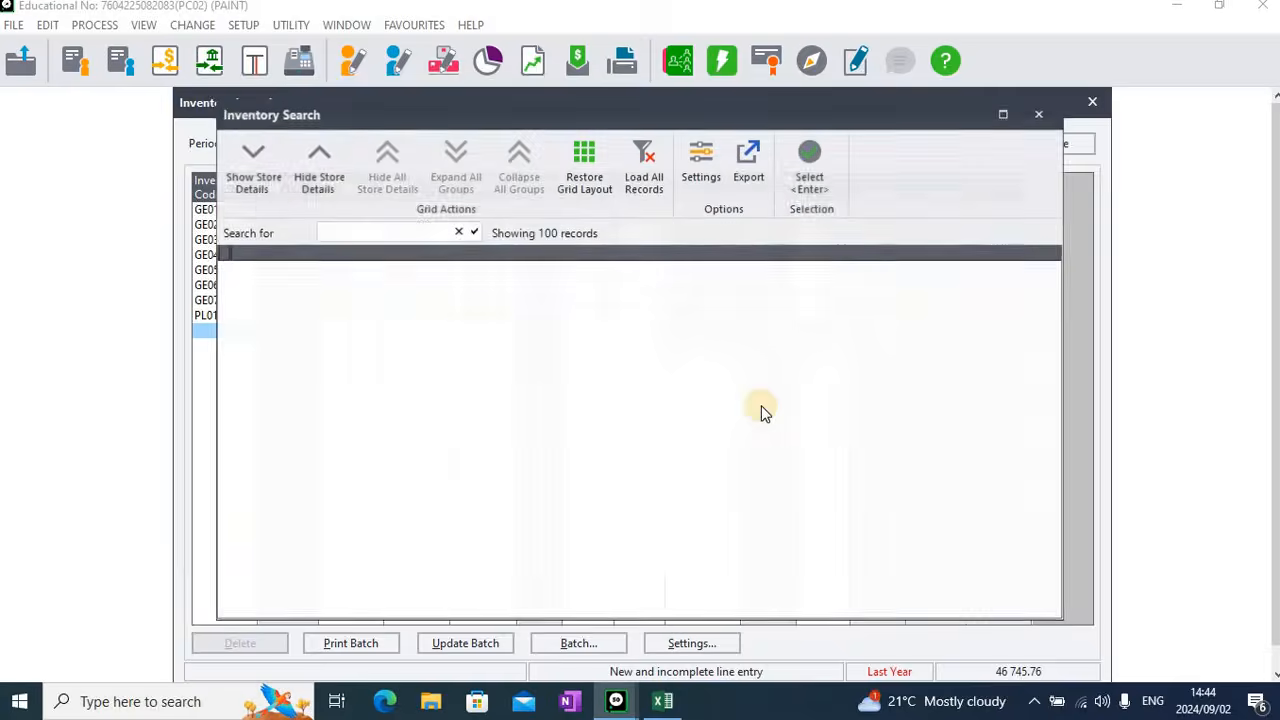
pyautogui.press('Down')
pyautogui.press('Down')
pyautogui.press('Down')
pyautogui.press('Down')
pyautogui.press('Down')
pyautogui.press('Down')
pyautogui.press('Down')
pyautogui.press('Down')
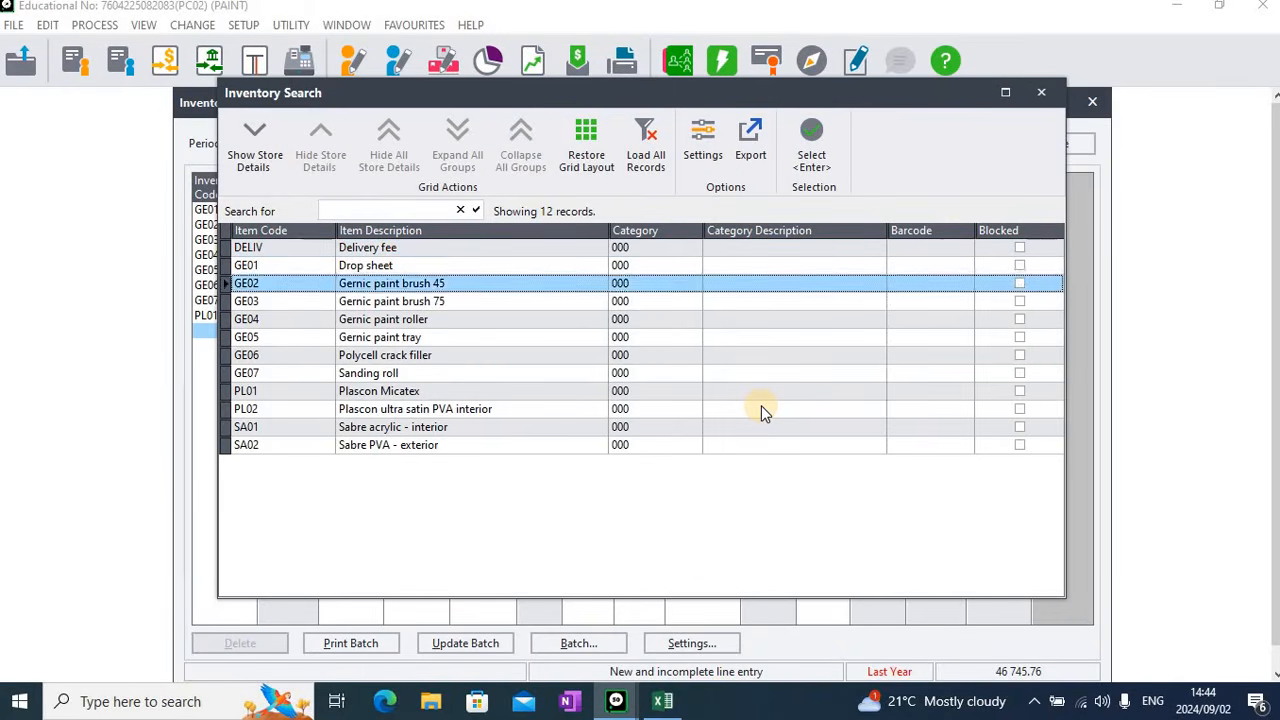
pyautogui.press('Down')
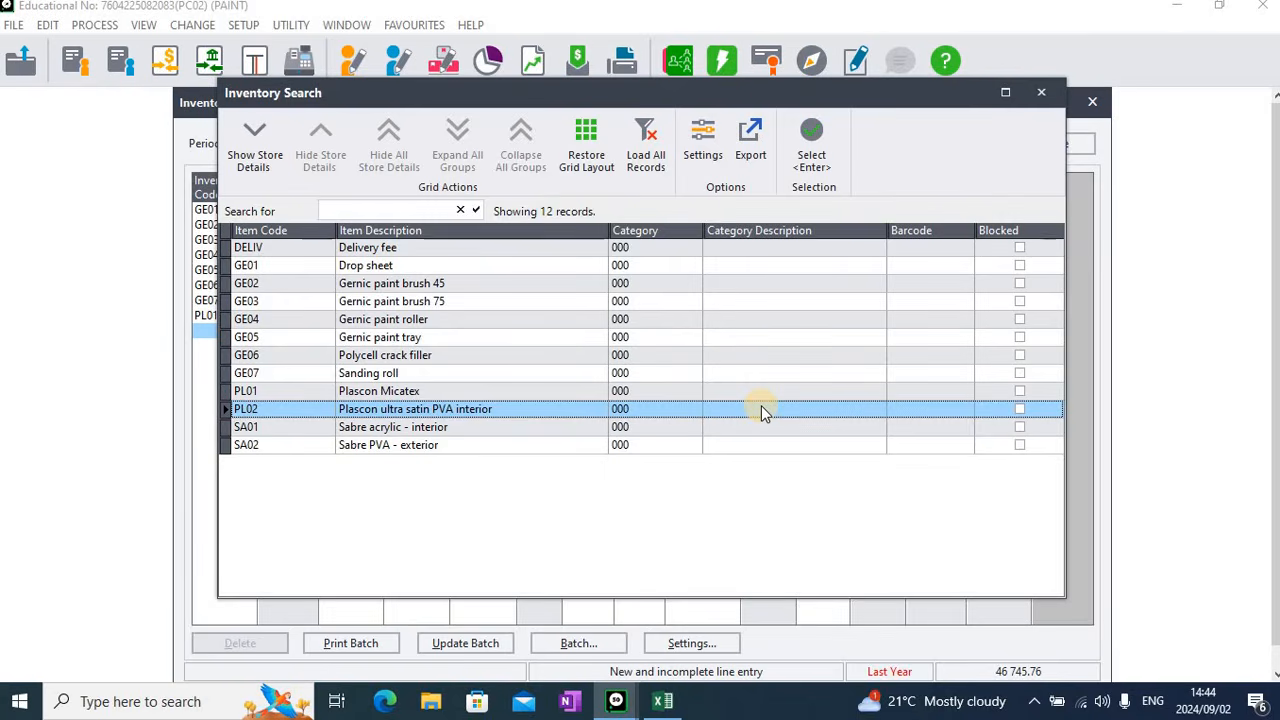
pyautogui.press('Return')
pyautogui.press('Return')
pyautogui.press('Return')
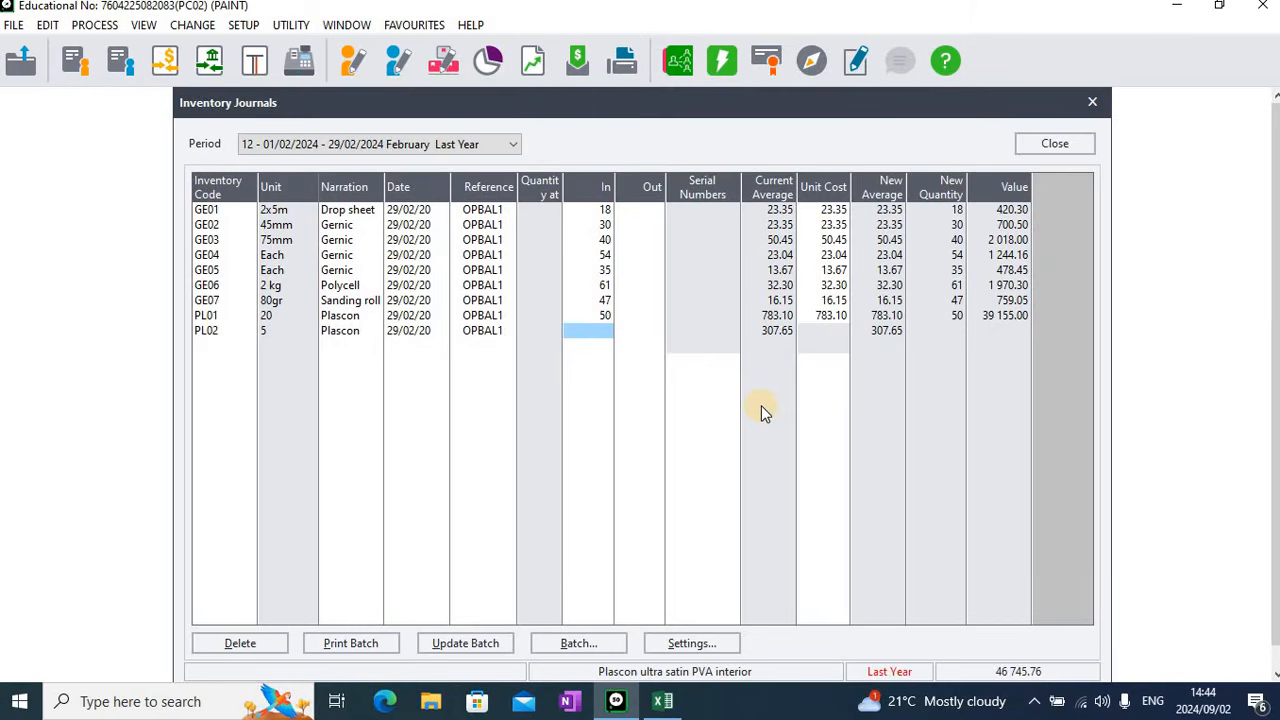
# Enter a quantity in of 42 and a unit cost of 307.65 for the PL02 line
pyautogui.write('42')
pyautogui.press('Return')
pyautogui.press('Return')
pyautogui.press('Return')
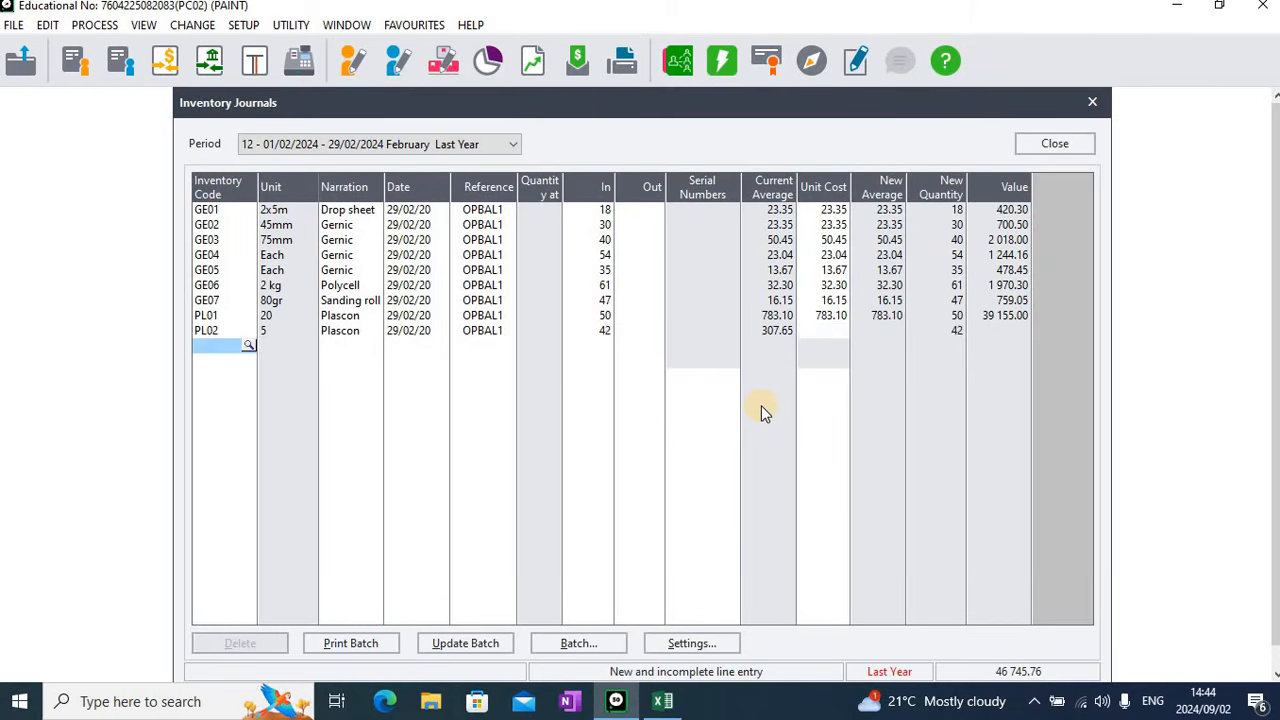
pyautogui.hotkey('shift', 'Tab')
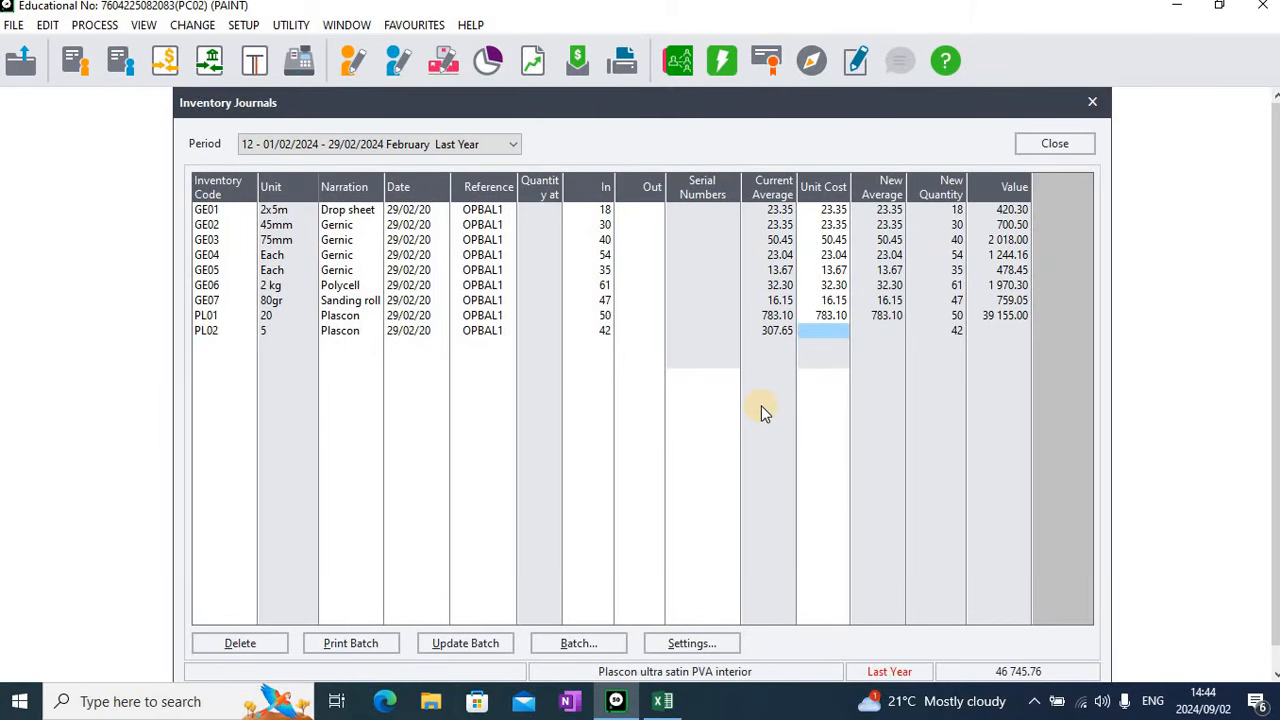
pyautogui.write('307.65')
pyautogui.press('Return')
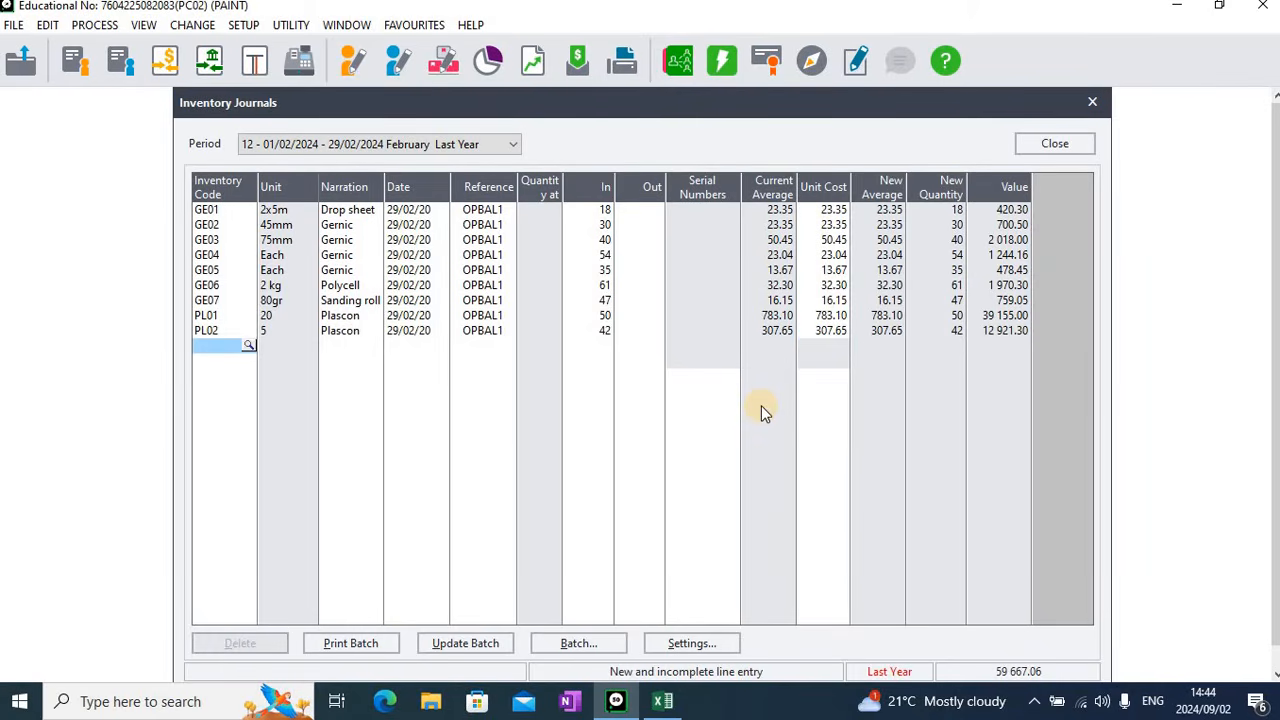
# Add a journal line for item SA01, Sabre acrylic - interior, keeping the proposed date and reference OPBAL1
pyautogui.press('Return')
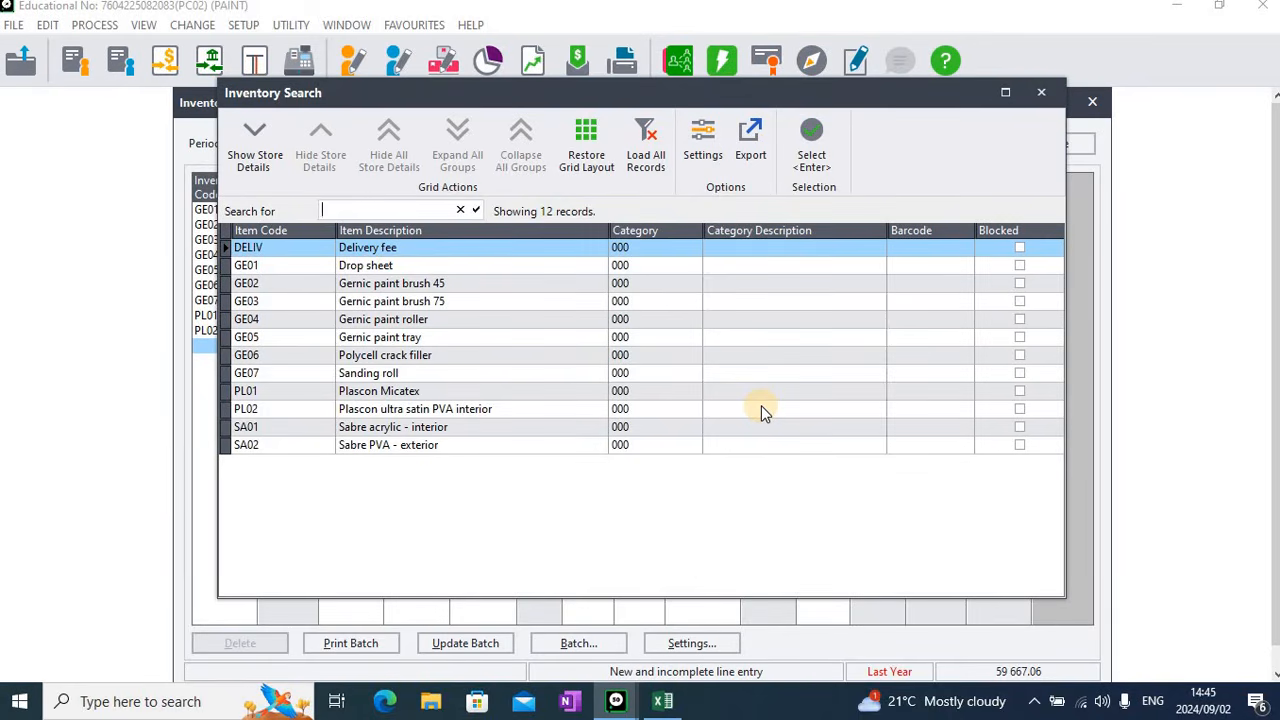
pyautogui.press('Down')
pyautogui.press('Down')
pyautogui.press('Down')
pyautogui.press('Down')
pyautogui.press('Down')
pyautogui.press('Down')
pyautogui.press('Down')
pyautogui.press('Down')
pyautogui.press('Down')
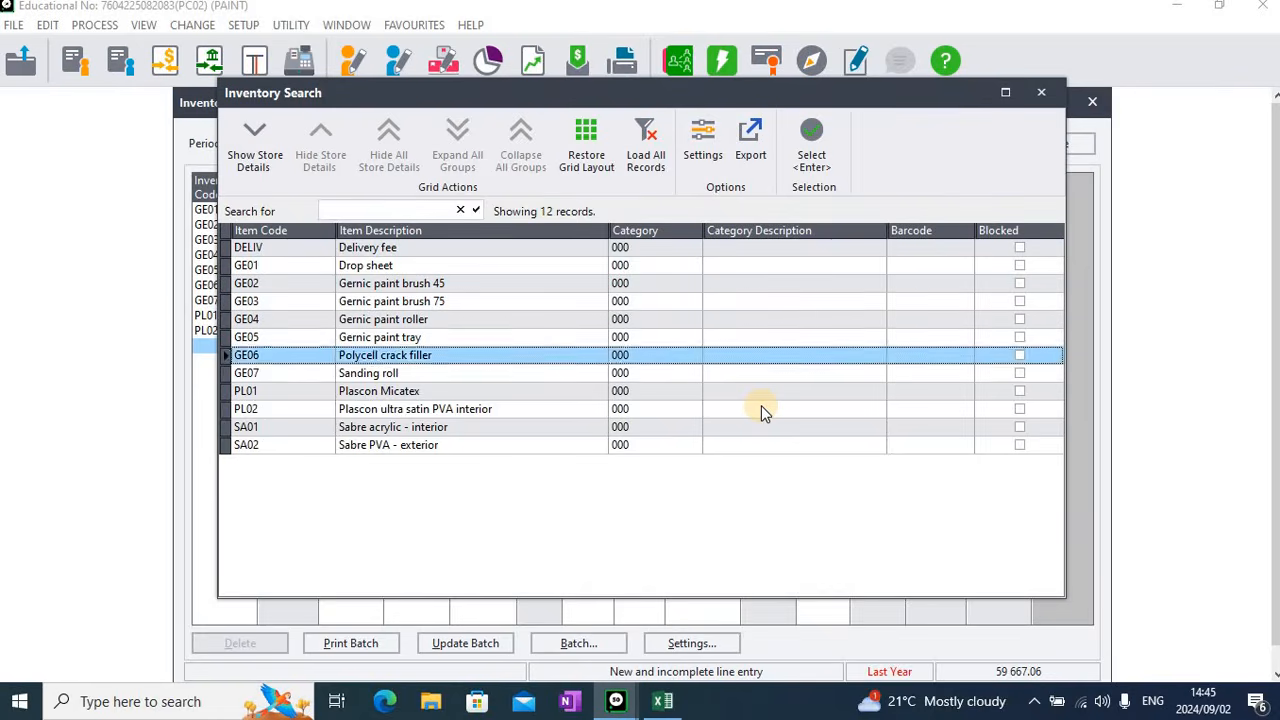
pyautogui.press('Down')
pyautogui.press('Return')
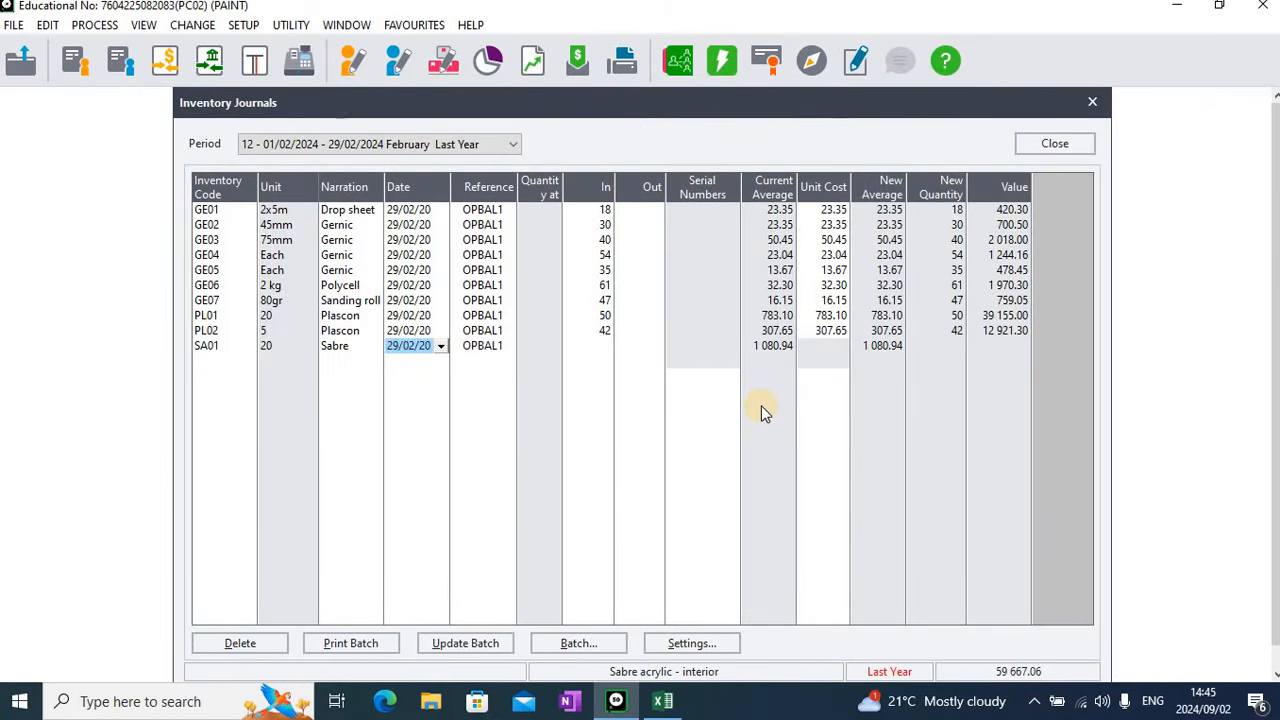
pyautogui.press('Return')
pyautogui.press('Return')
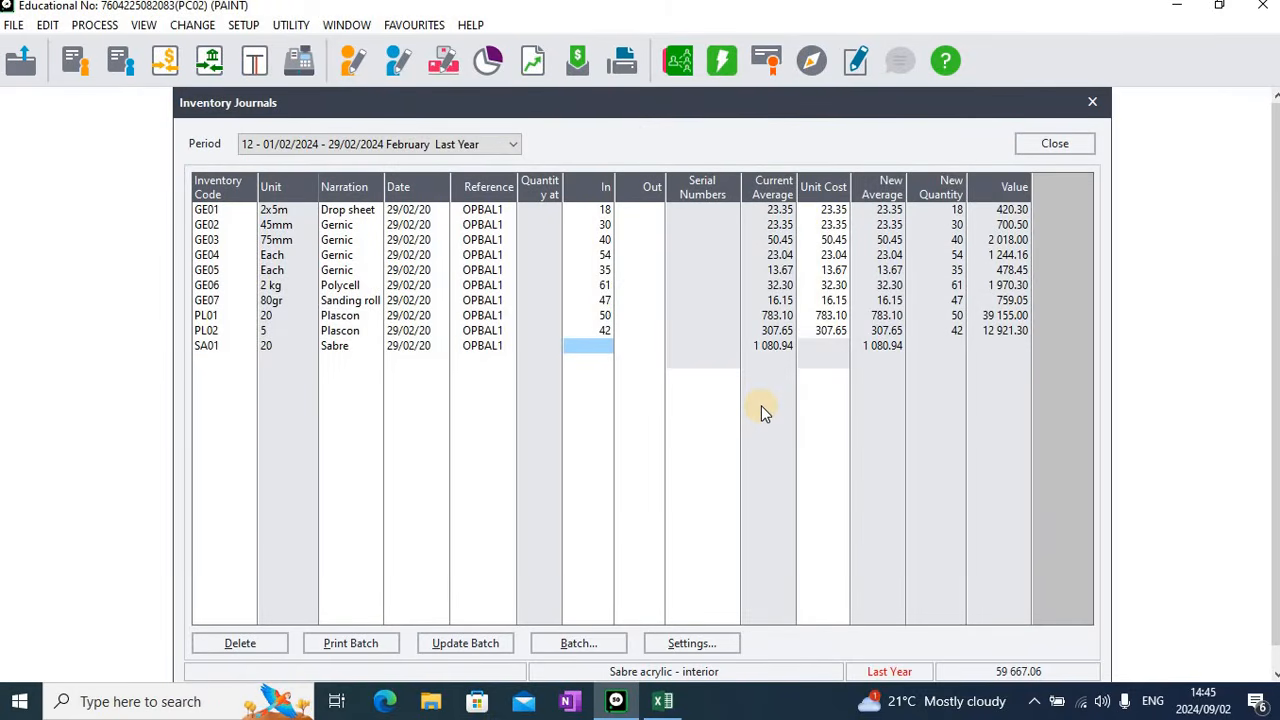
# Enter a quantity in of 25 and a unit cost of 1080.94 for the SA01 line
pyautogui.write('25')
pyautogui.press('Return')
pyautogui.press('Return')
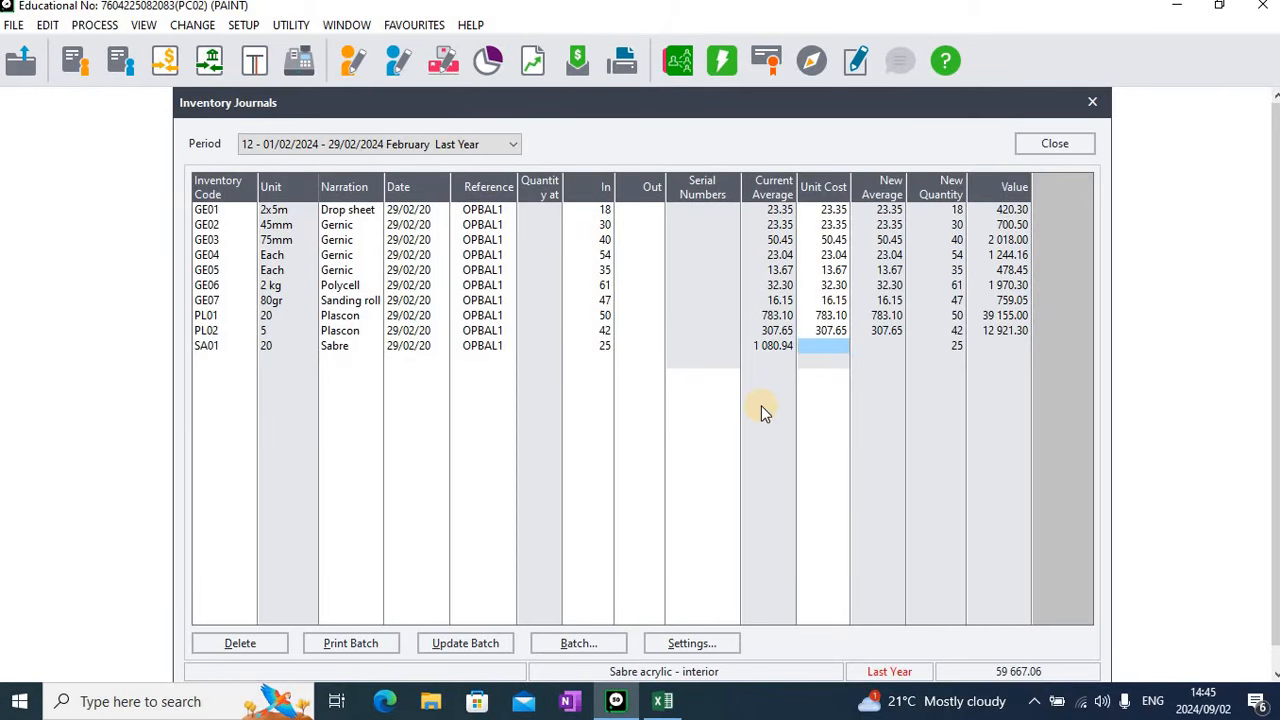
pyautogui.write('1 080')
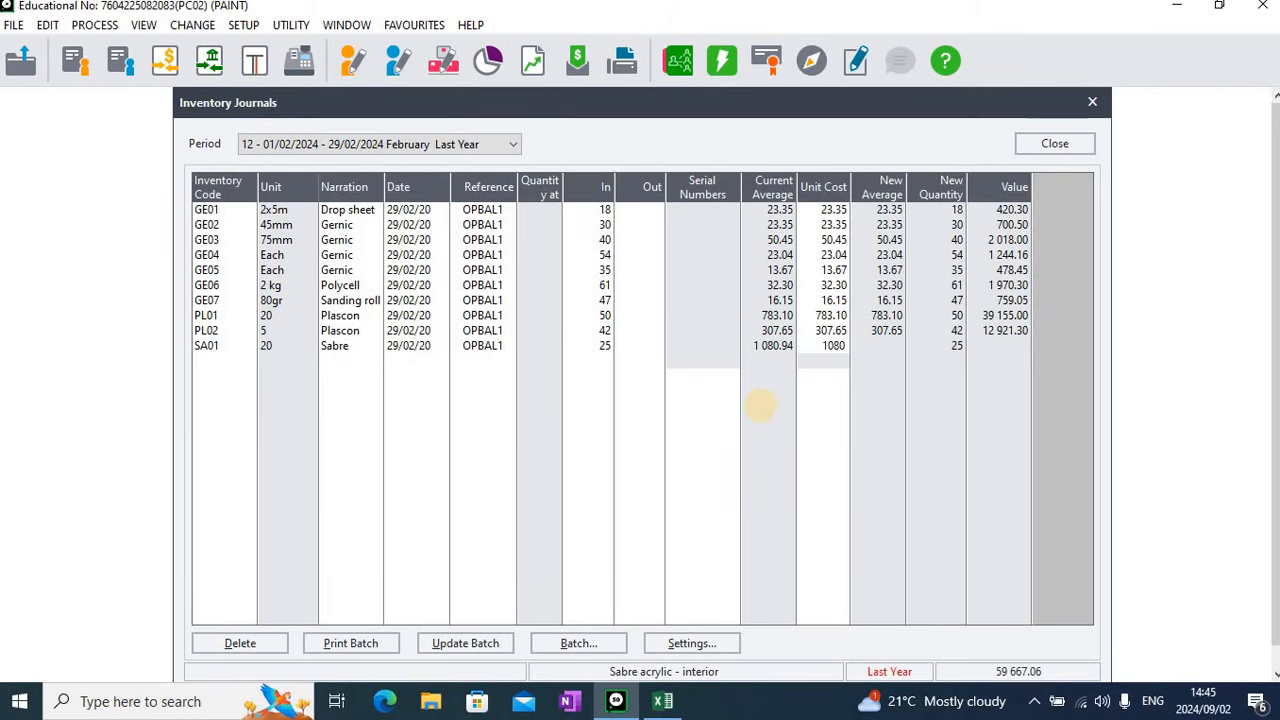
pyautogui.write('.94')
pyautogui.press('Return')
pyautogui.press('Return')
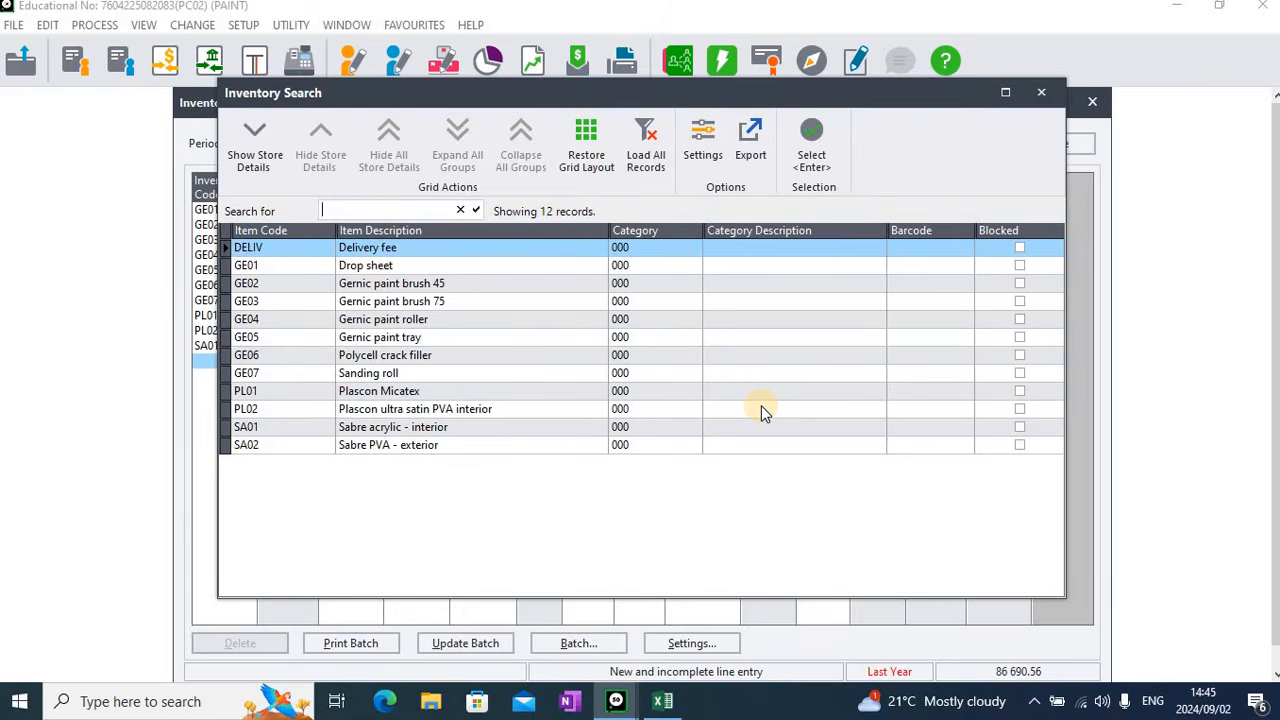
# Add a journal line for item SA02, Sabre PVA - exterior, keeping the proposed date and reference OPBAL1
pyautogui.press('Down')
pyautogui.press('Down')
pyautogui.press('Down')
pyautogui.press('Down')
pyautogui.press('Down')
pyautogui.press('Down')
pyautogui.press('Down')
pyautogui.press('Down')
pyautogui.press('Down')
pyautogui.press('Down')
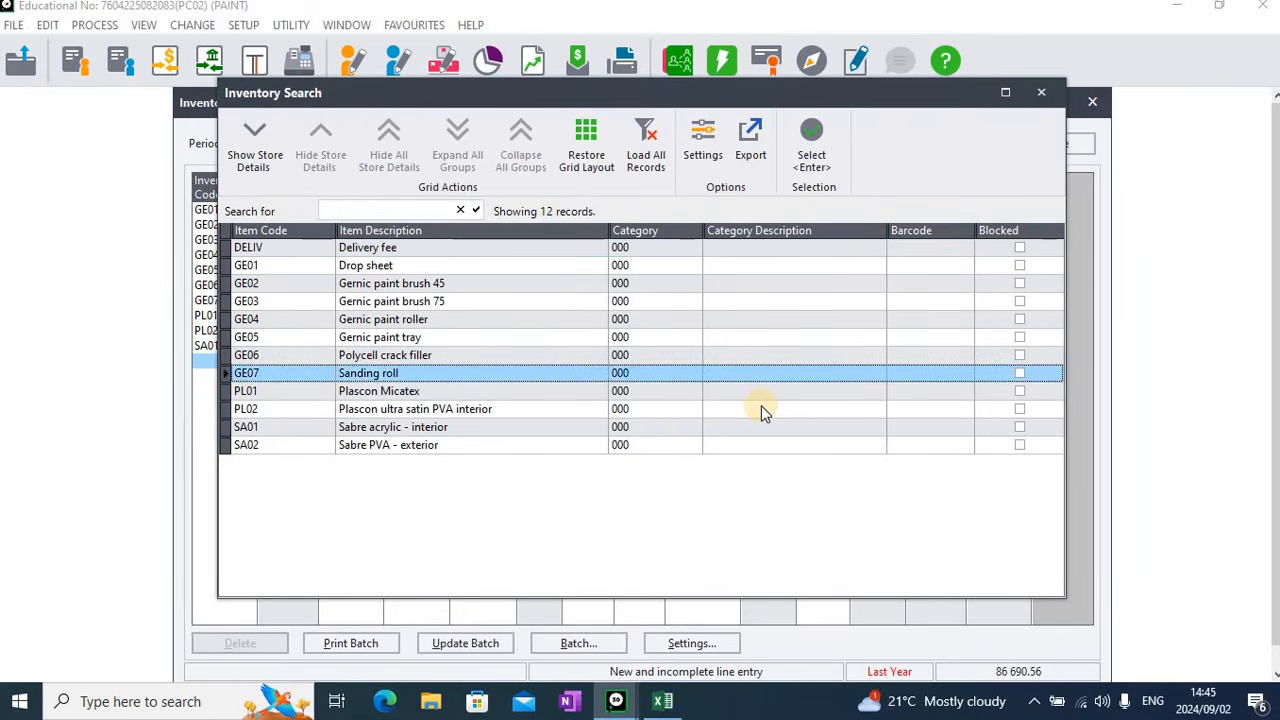
pyautogui.press('Down')
pyautogui.press('Return')
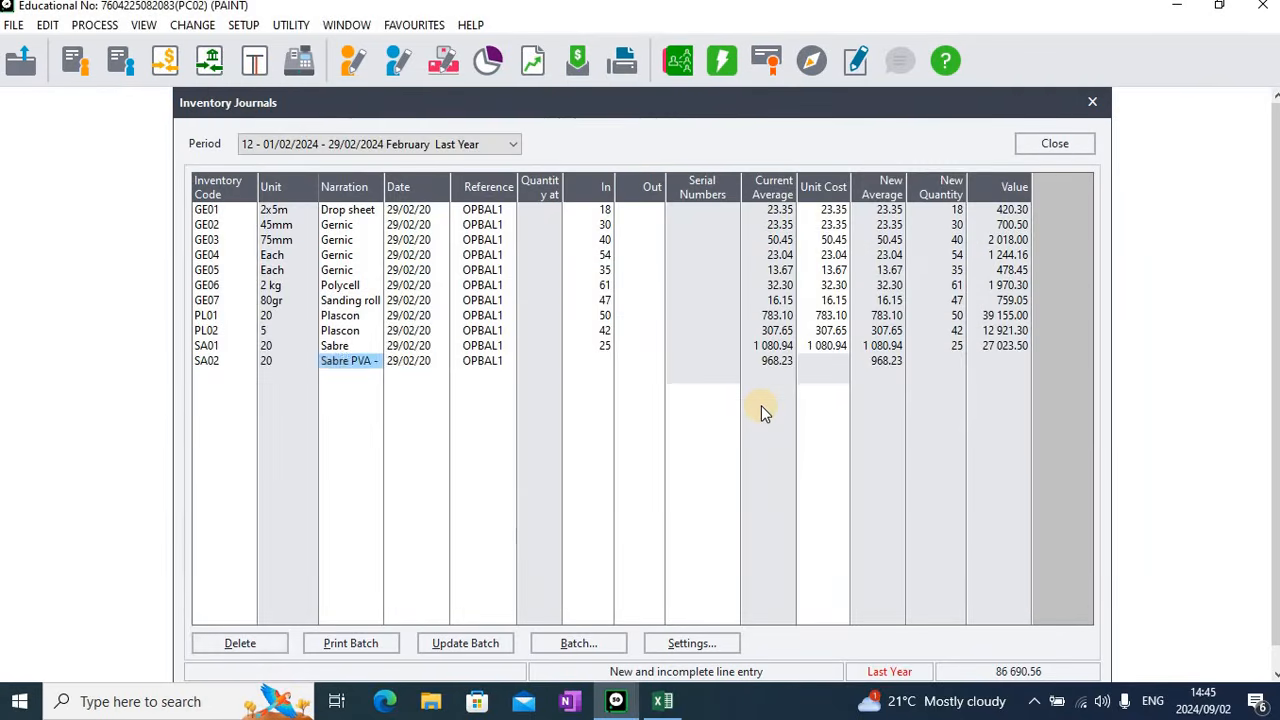
pyautogui.press('Tab')
pyautogui.press('Tab')
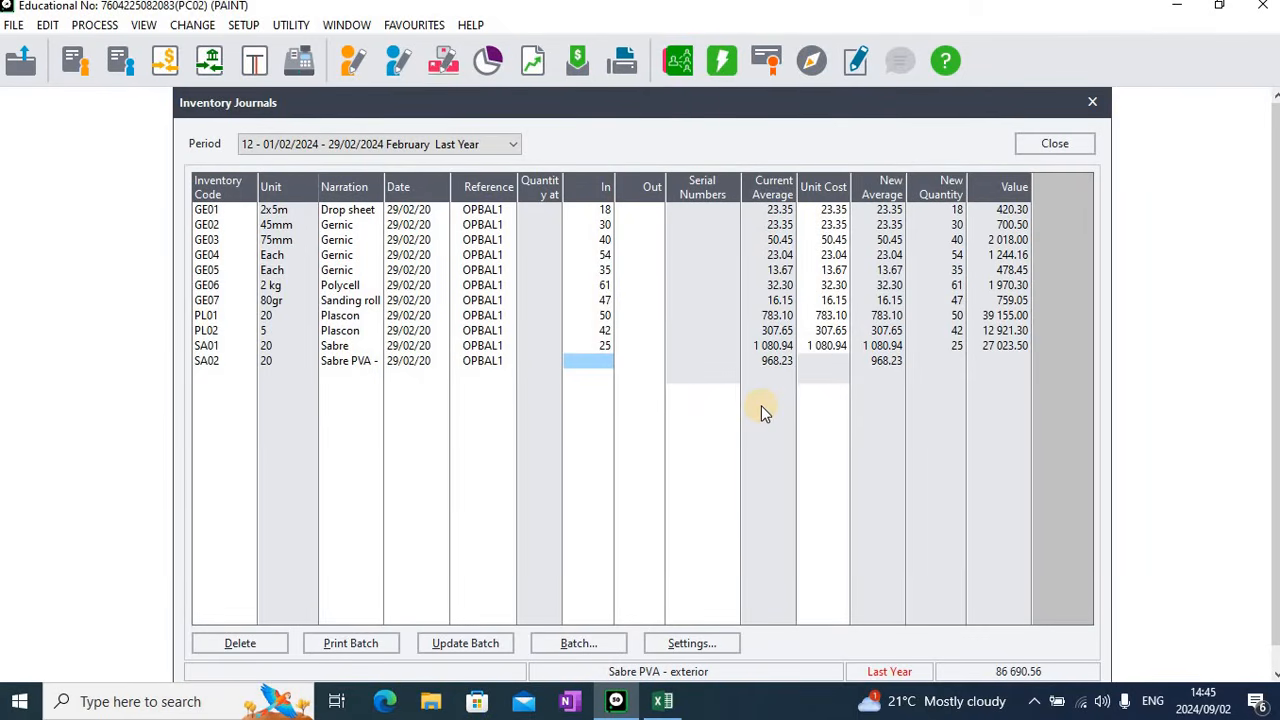
# Enter a quantity in of 35 and a unit cost of 968.23 for the SA02 line
pyautogui.write('35')
pyautogui.press('Tab')
pyautogui.press('Tab')
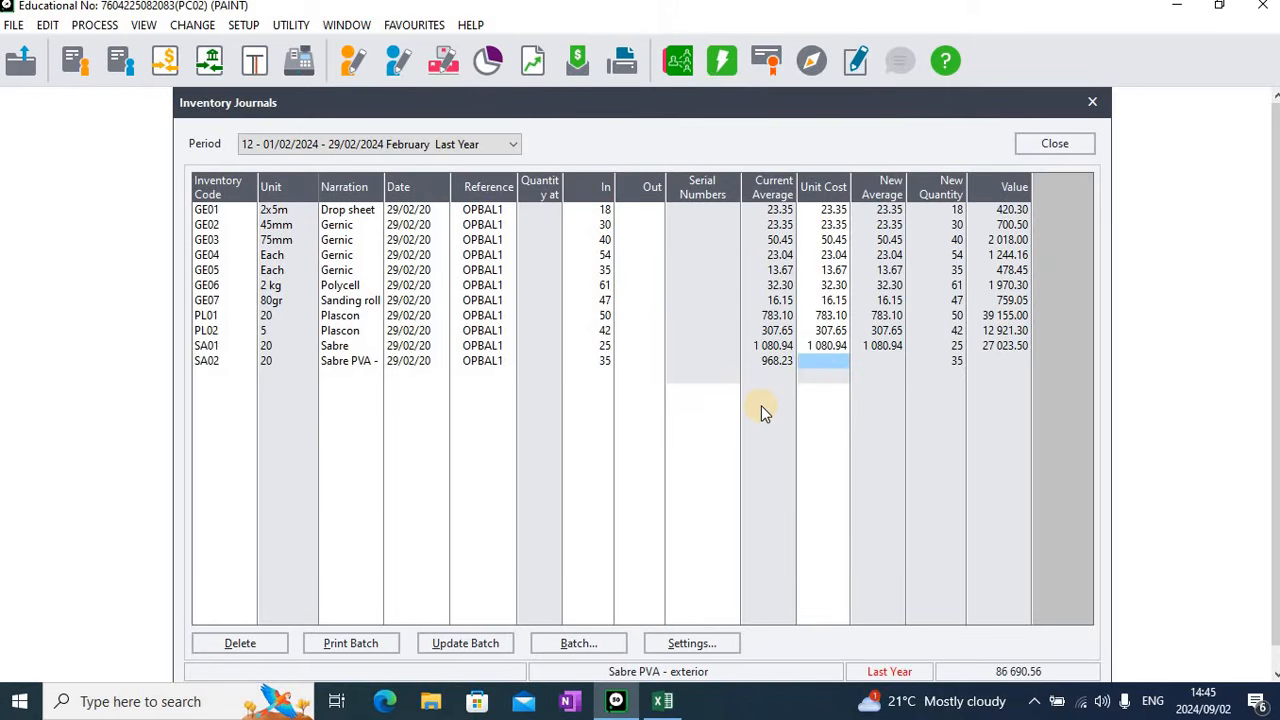
pyautogui.write('9')
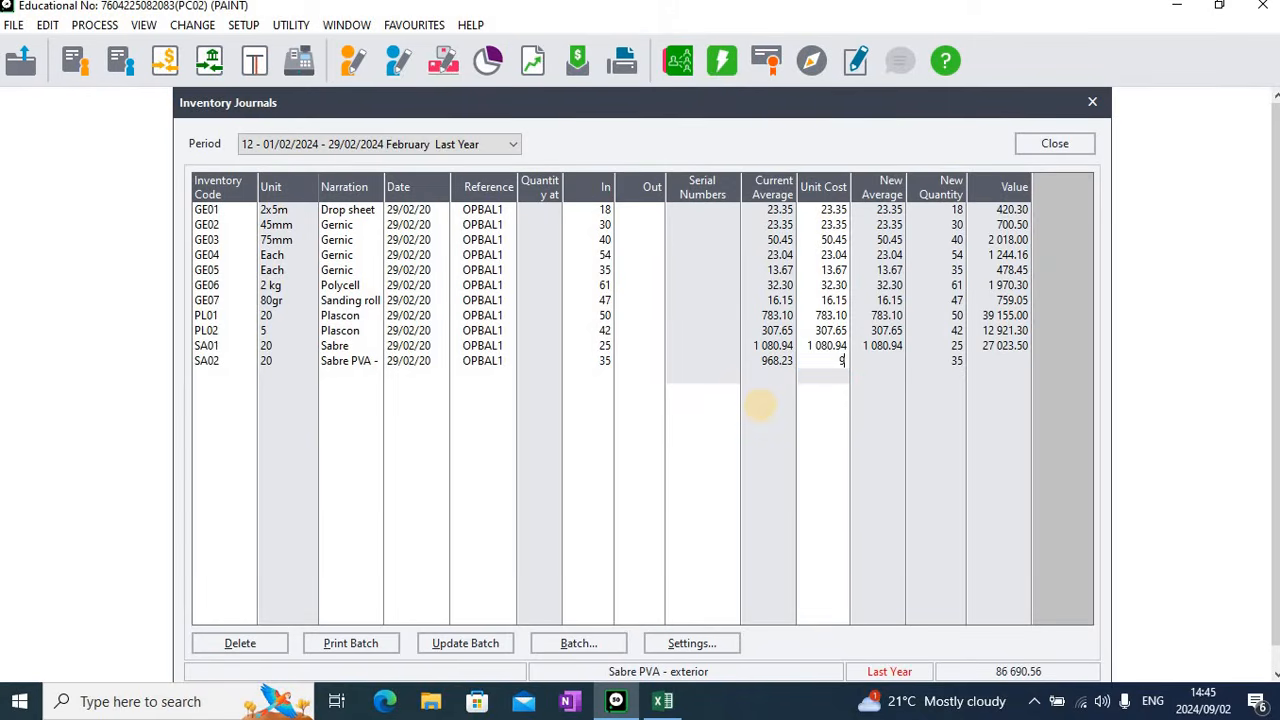
pyautogui.write('68.23')
pyautogui.press('Tab')
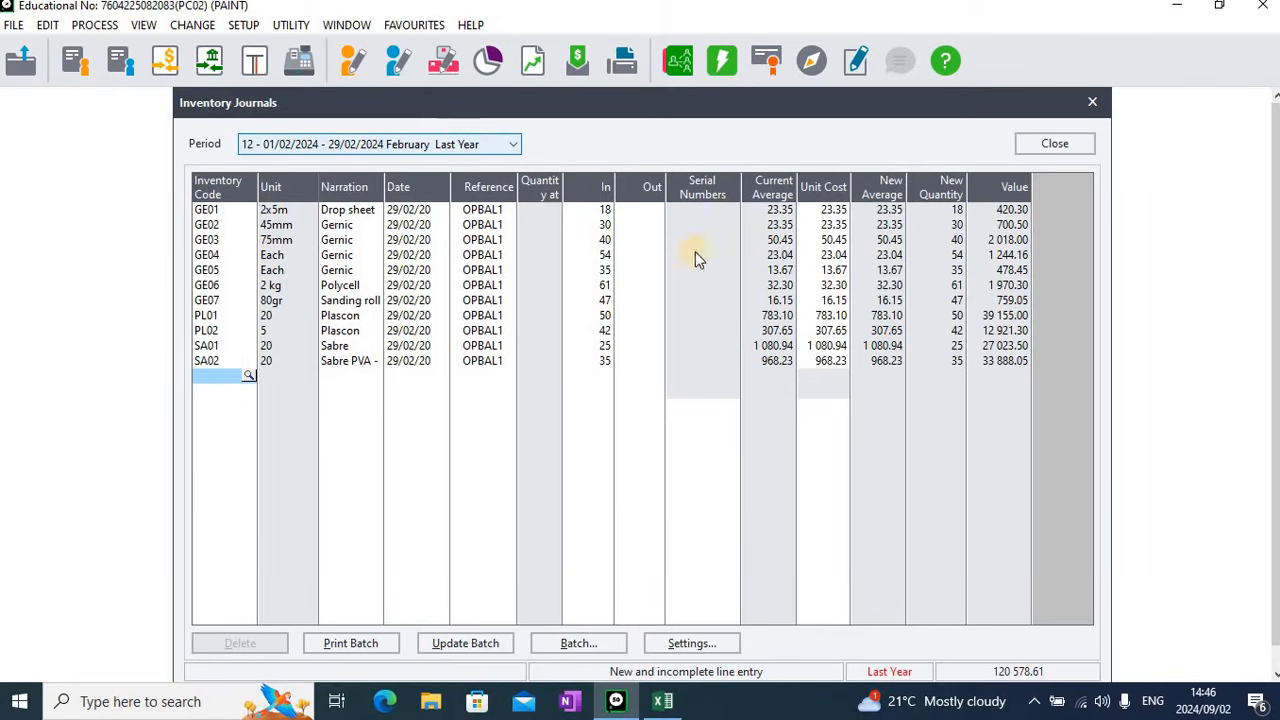
pyautogui.click(705, 643)
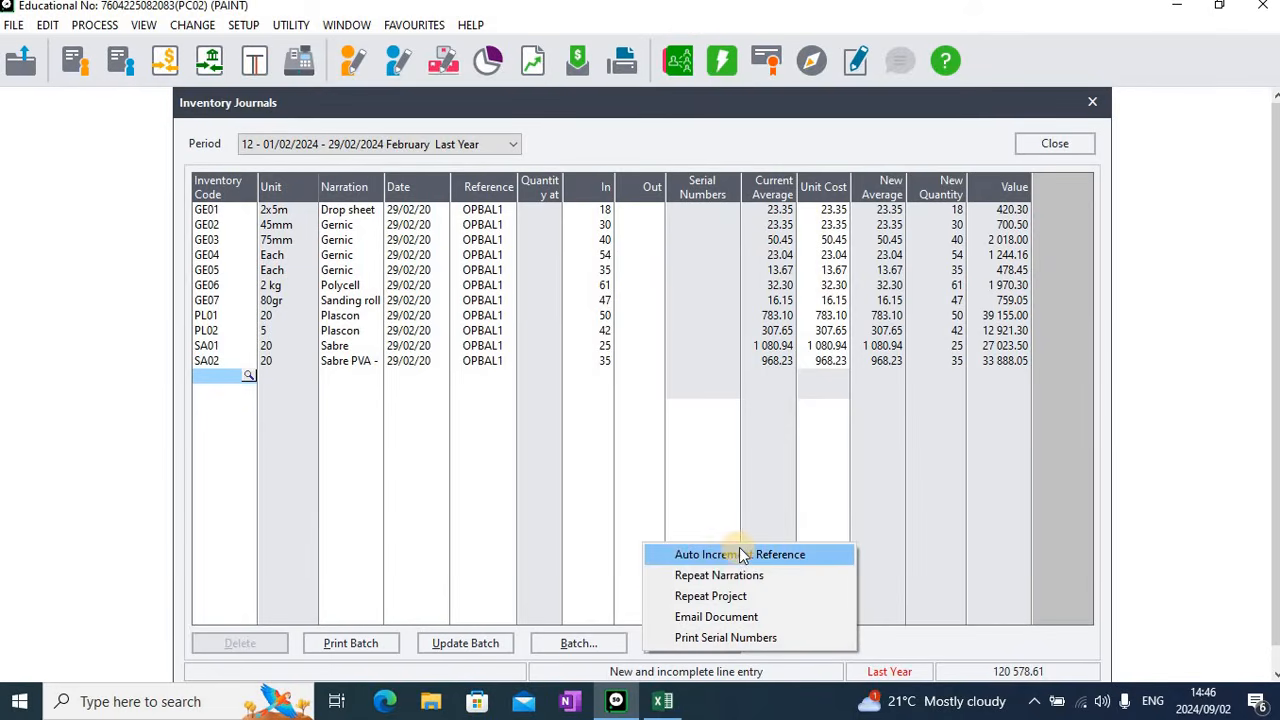
pyautogui.click(899, 471)
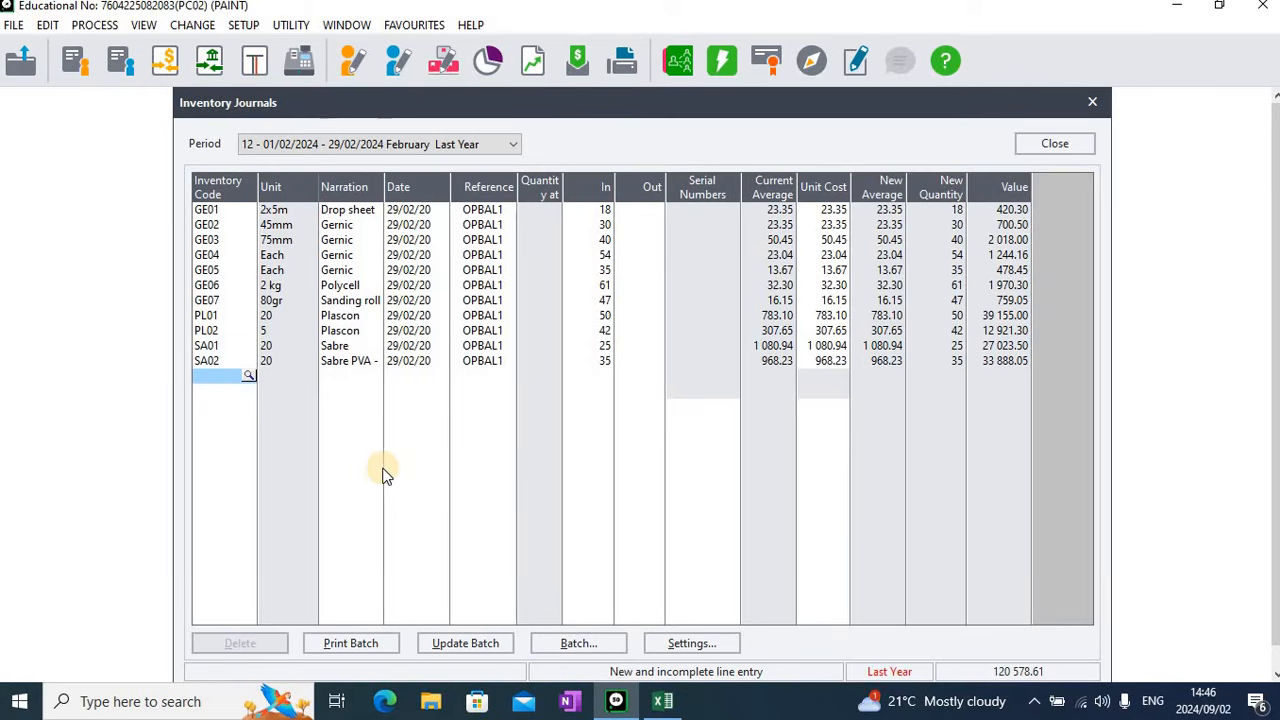
# Print the inventory journal batch, and update it without a backup or another printout before closing Inventory Journals
pyautogui.click(359, 643)
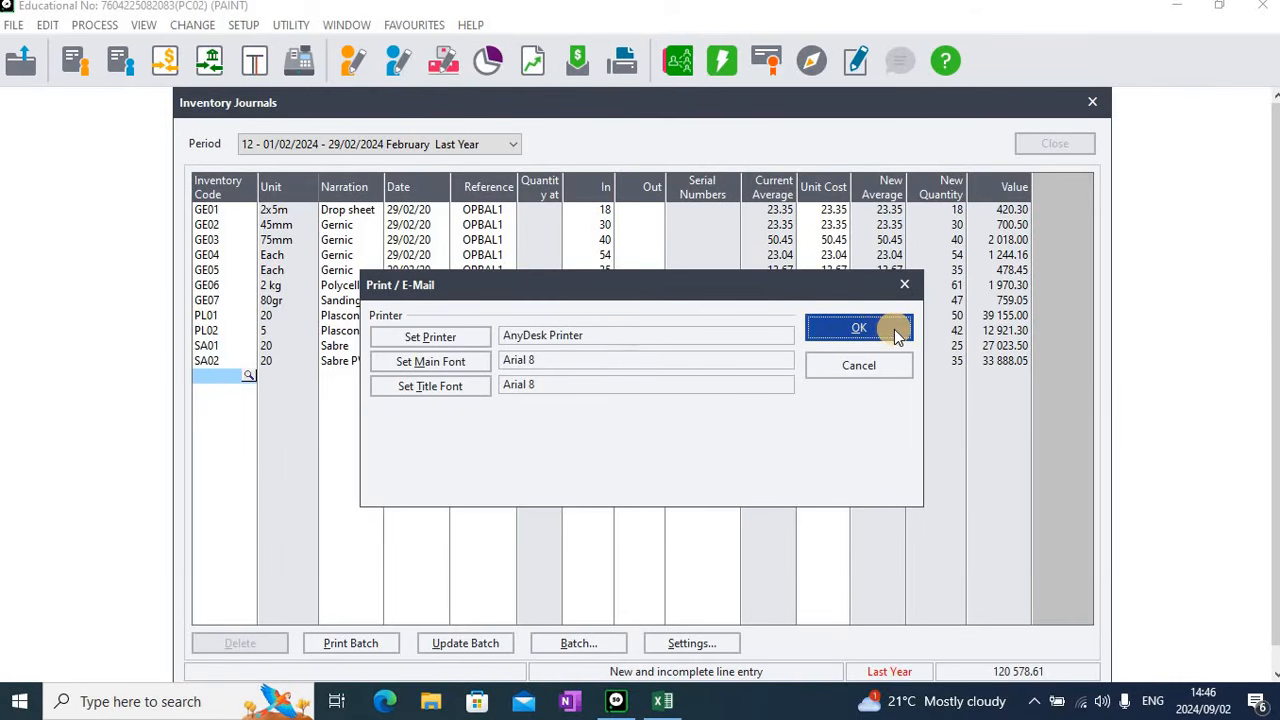
pyautogui.click(858, 329)
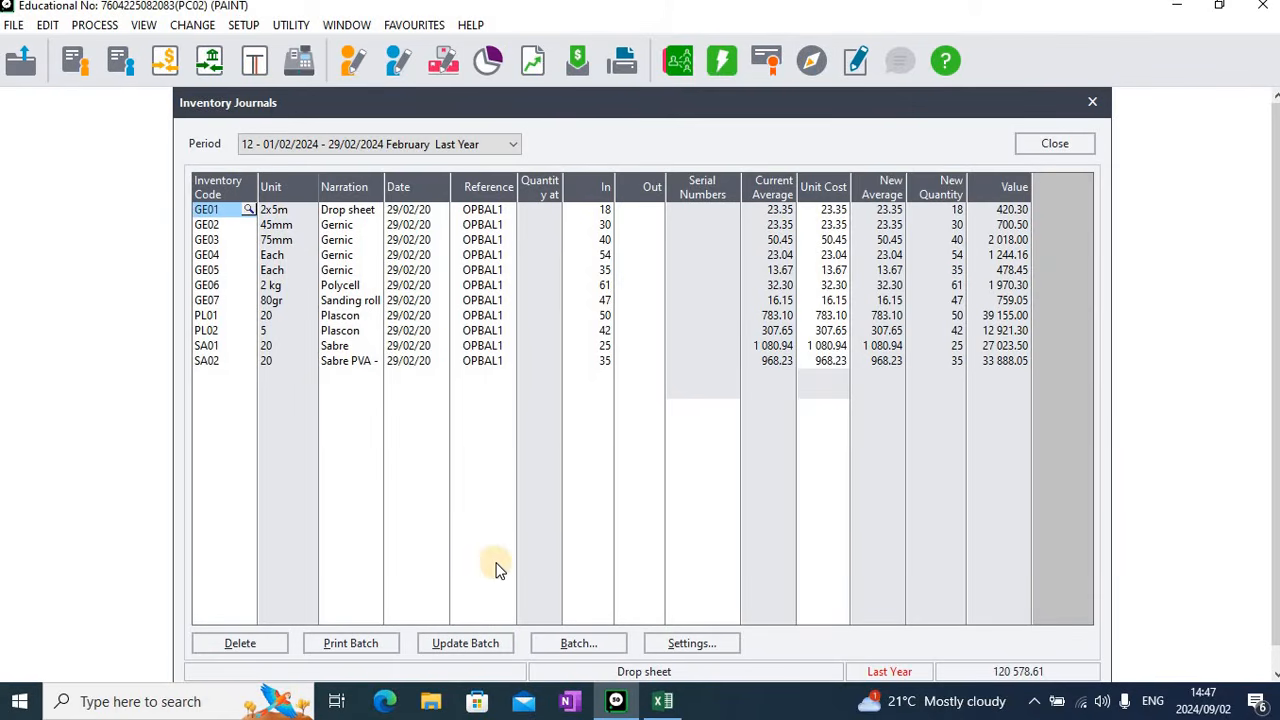
pyautogui.click(468, 644)
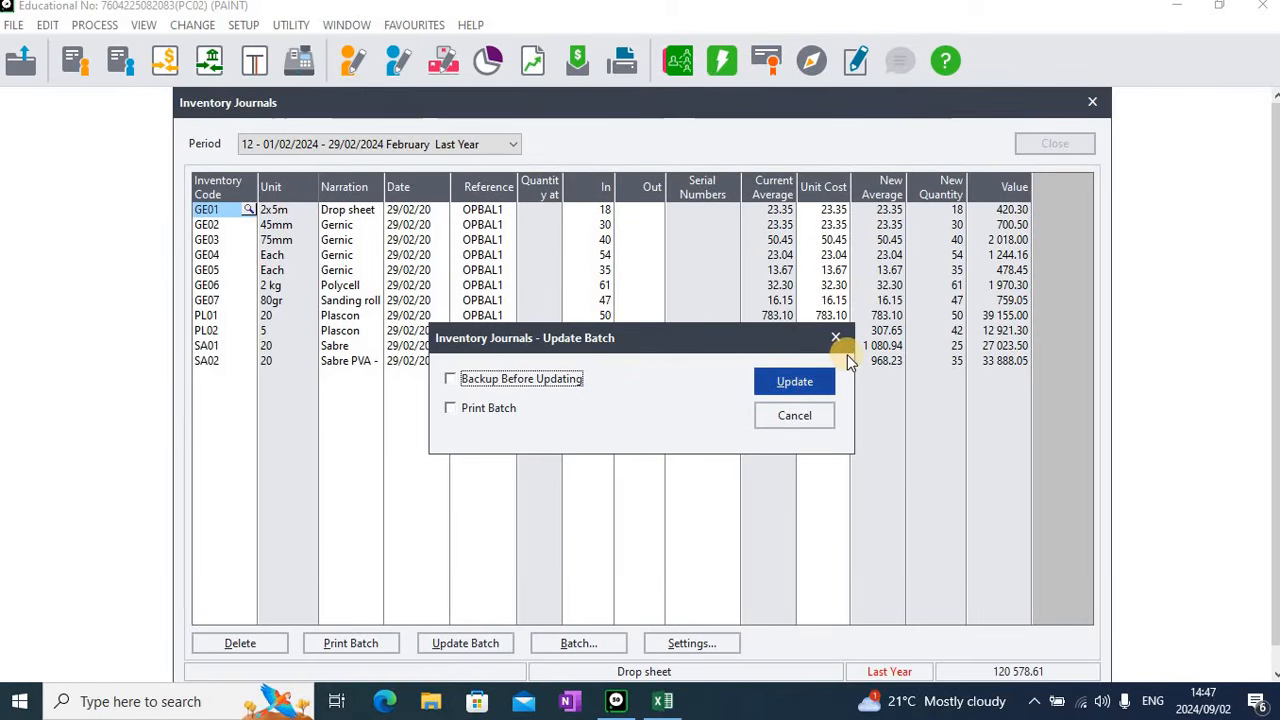
pyautogui.click(808, 381)
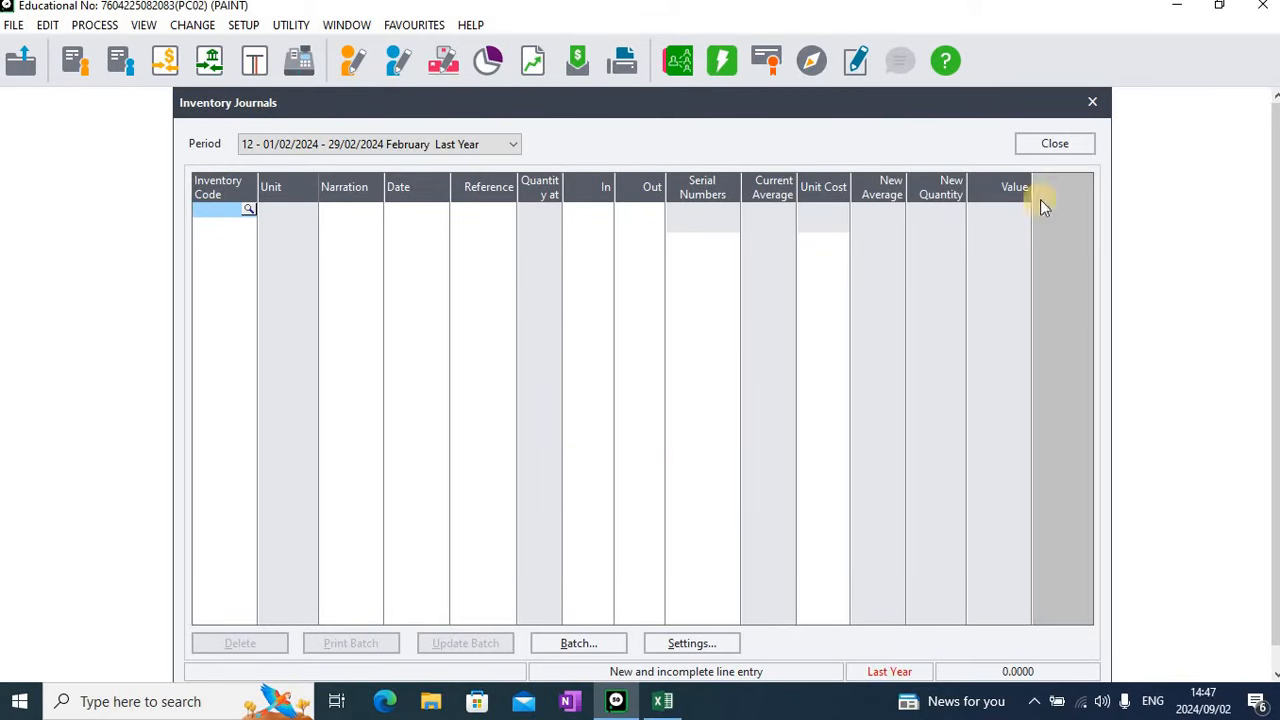
pyautogui.click(1100, 100)
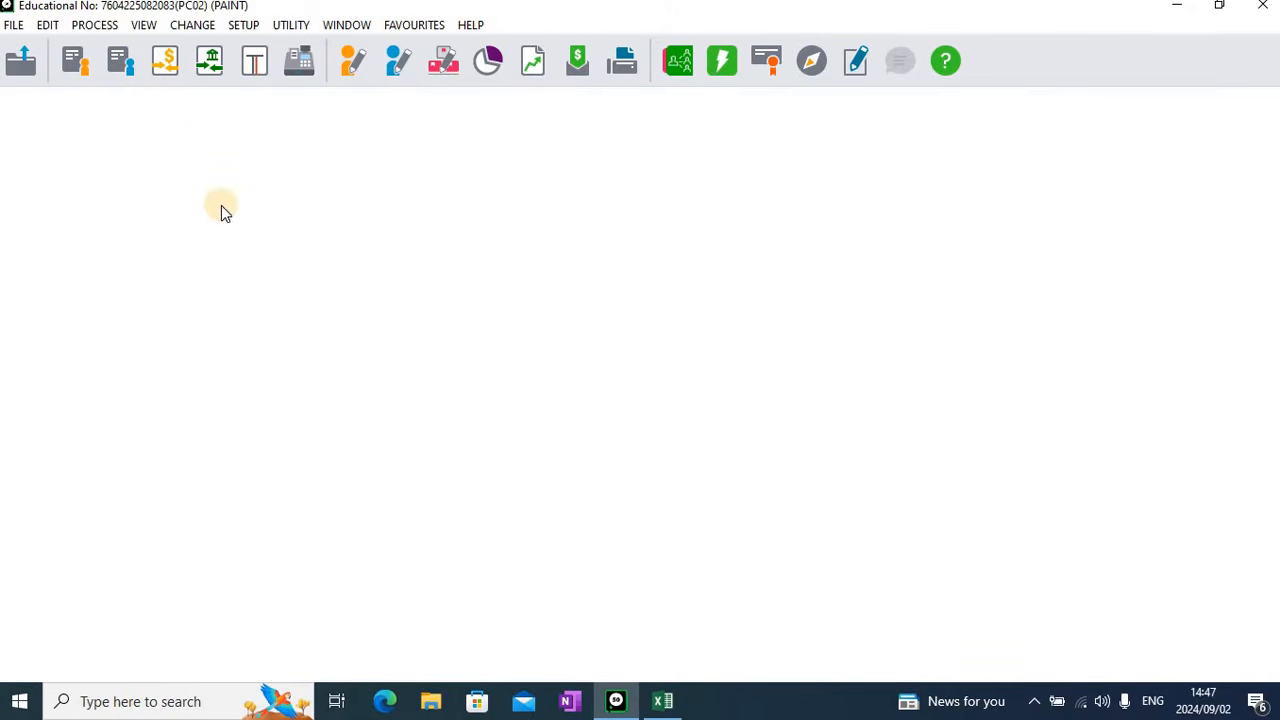
# Produce an on-screen inventory valuation report for this year's March 2024 period, valued at last cost
pyautogui.click(143, 27)
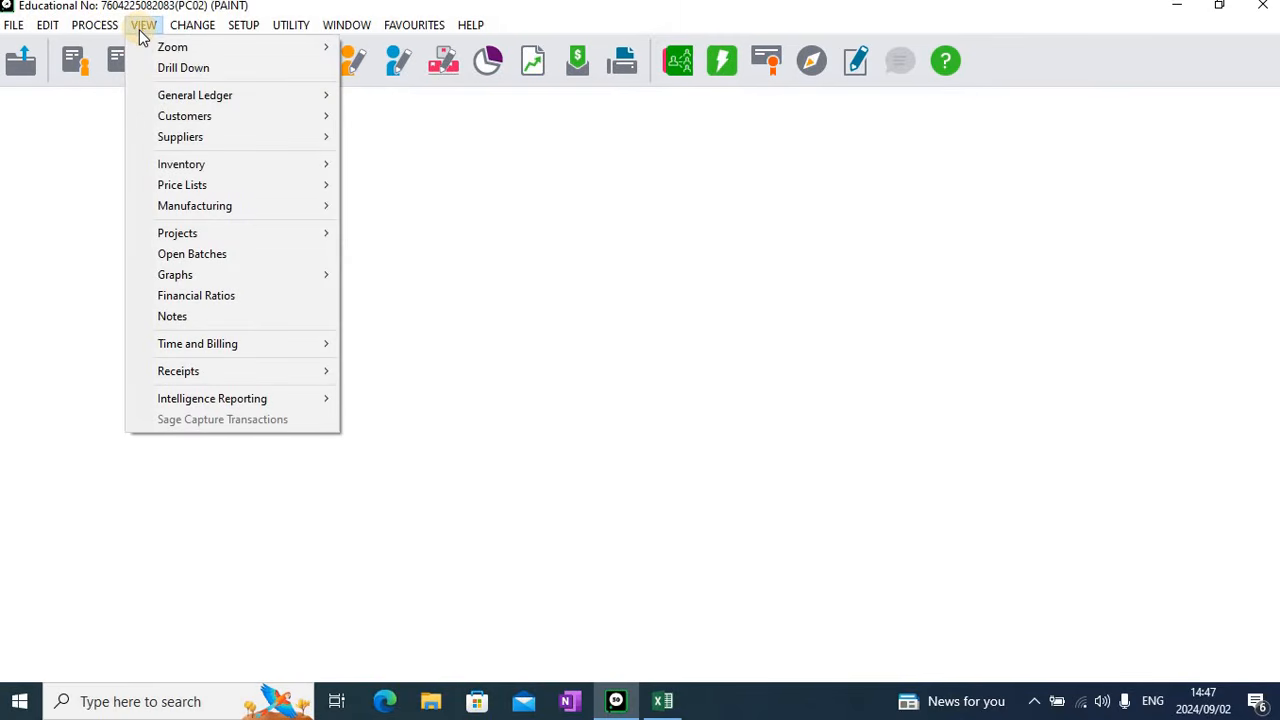
pyautogui.moveTo(174, 163)
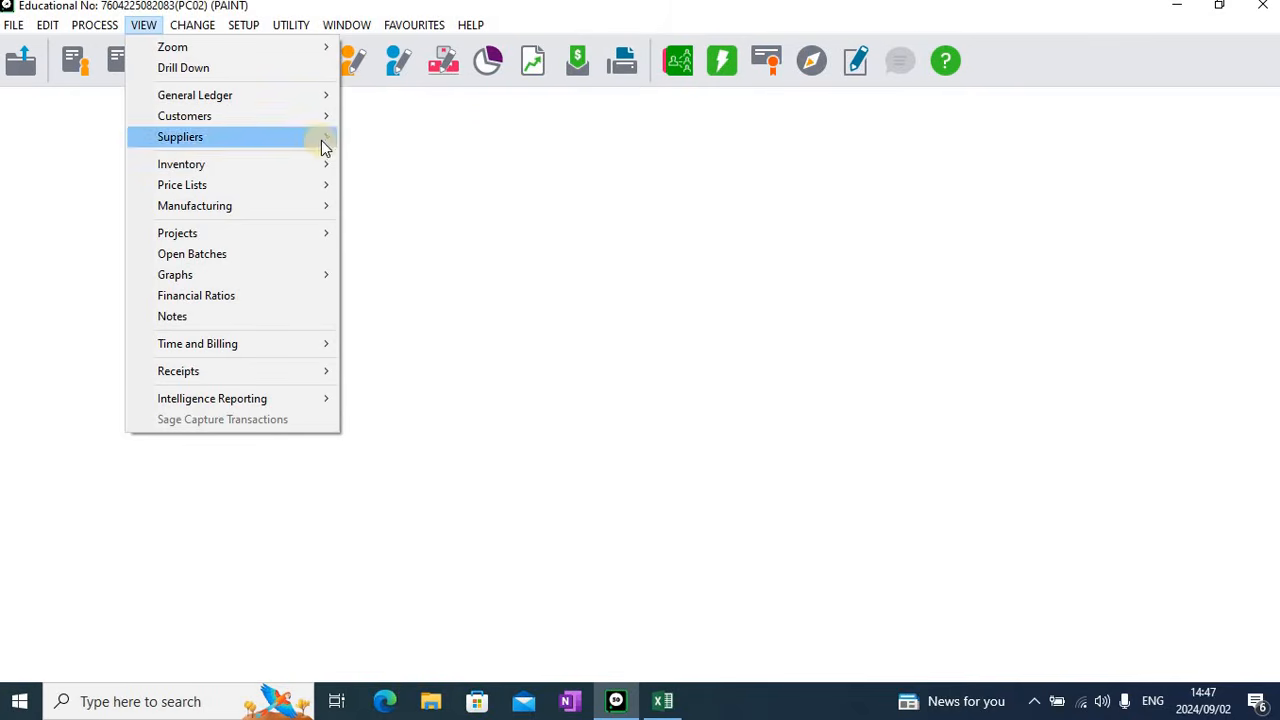
pyautogui.moveTo(317, 166)
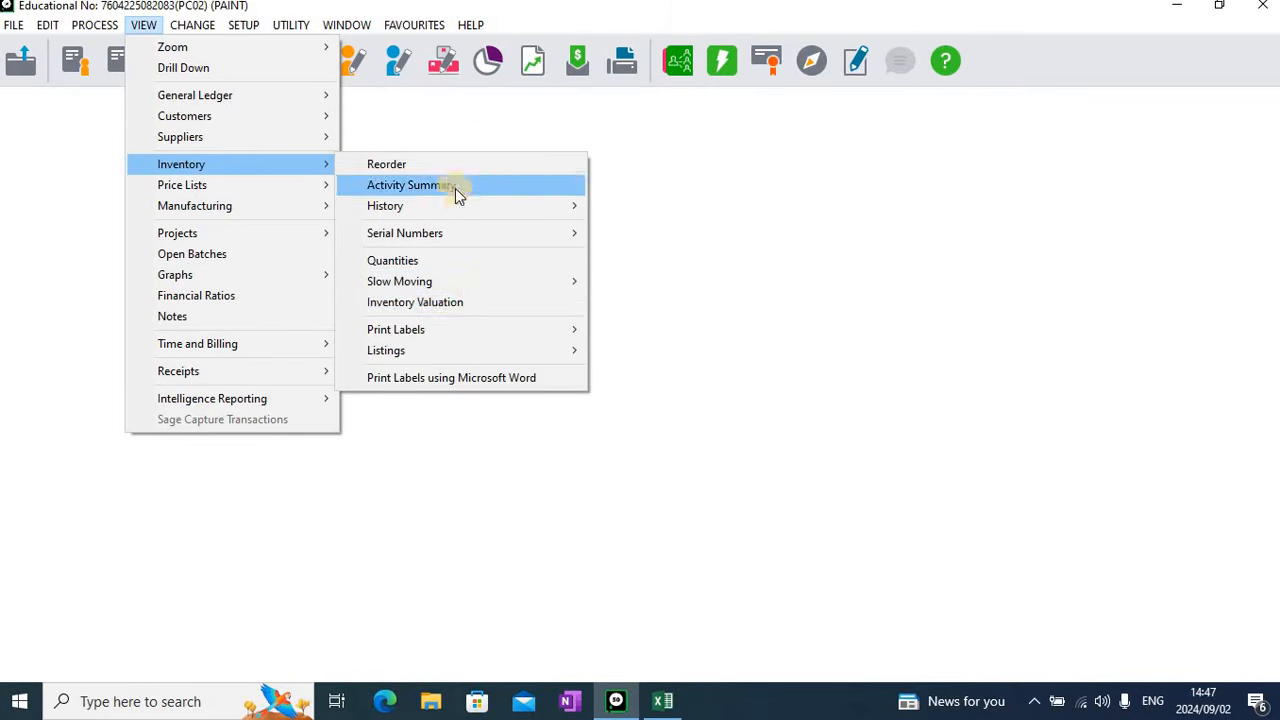
pyautogui.click(497, 305)
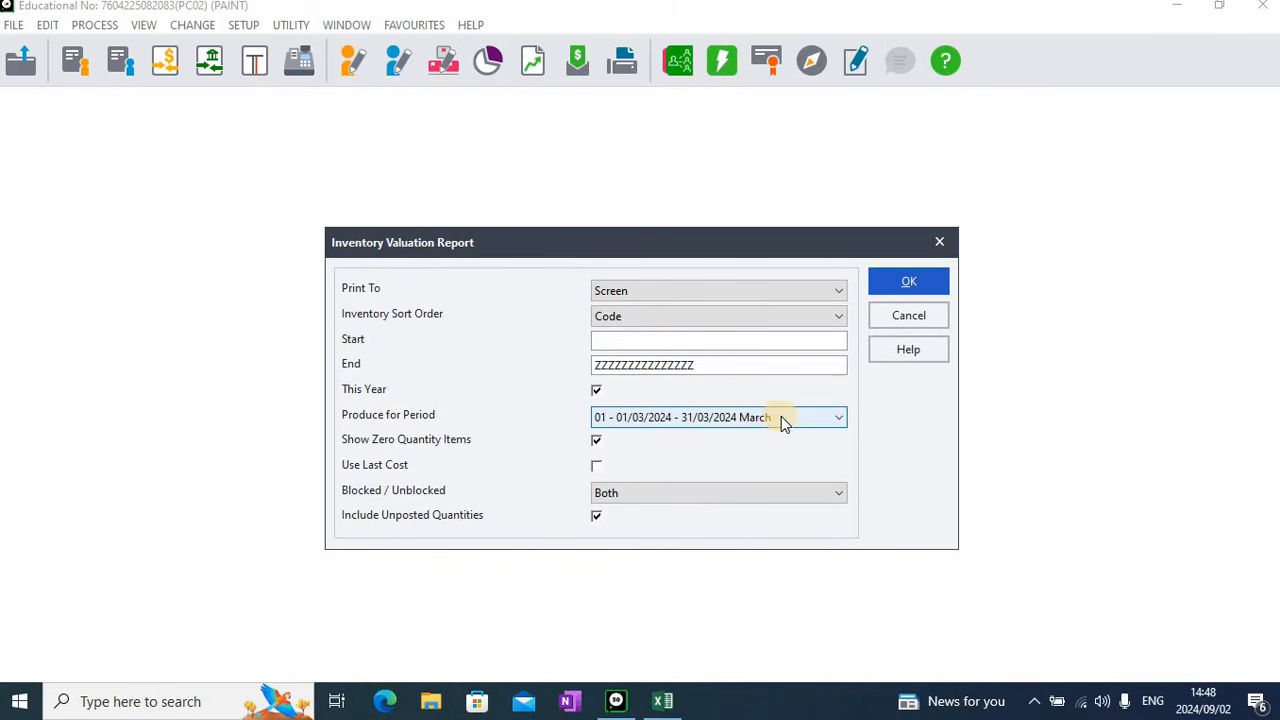
pyautogui.click(834, 420)
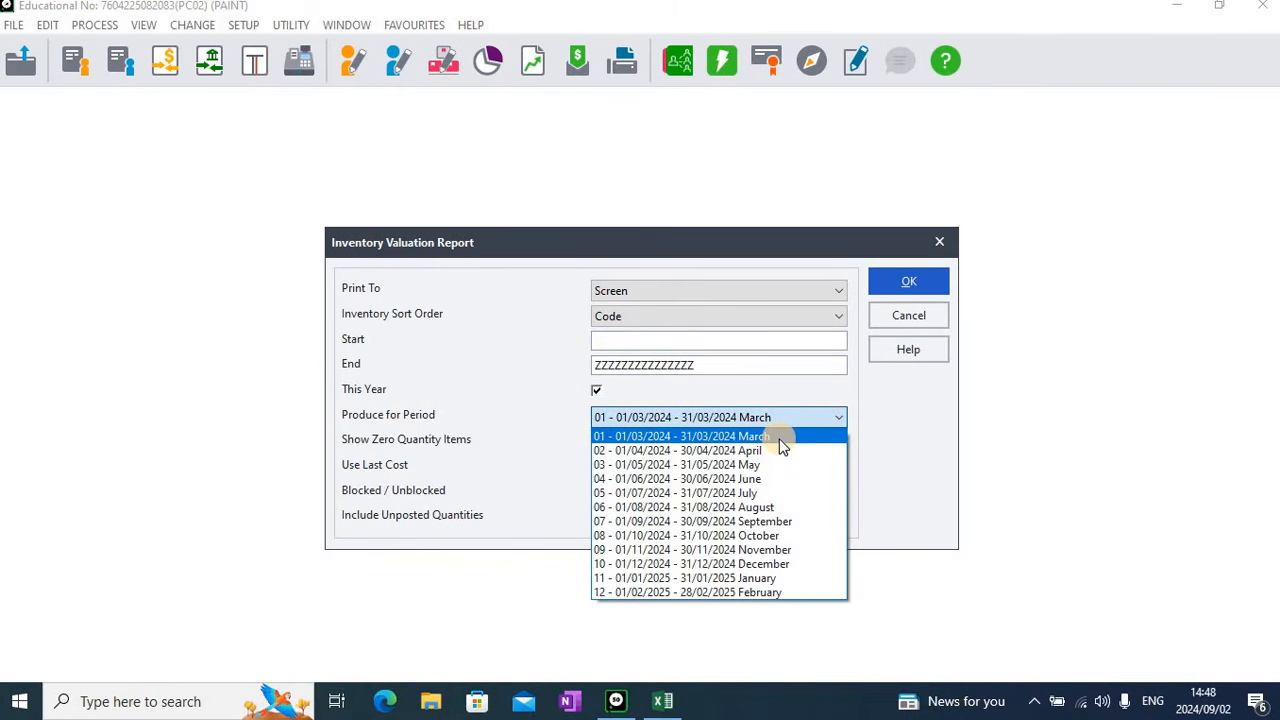
pyautogui.click(781, 442)
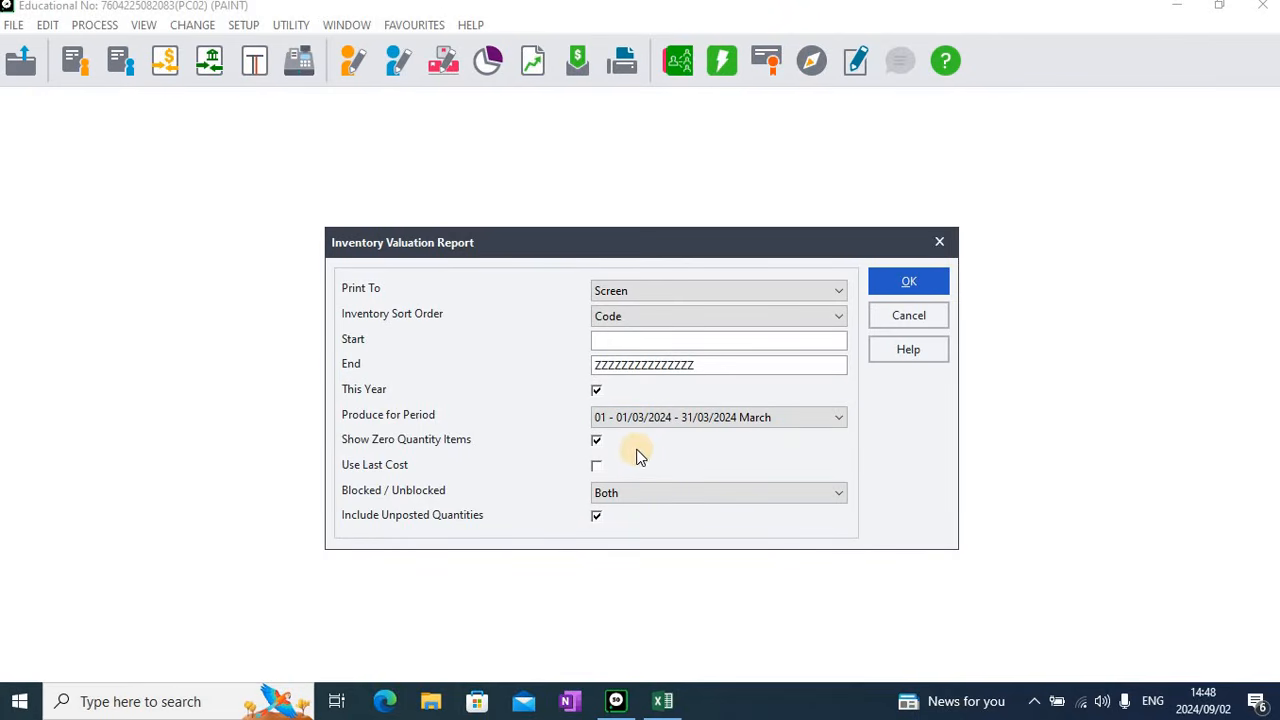
pyautogui.click(596, 391)
pyautogui.click(596, 390)
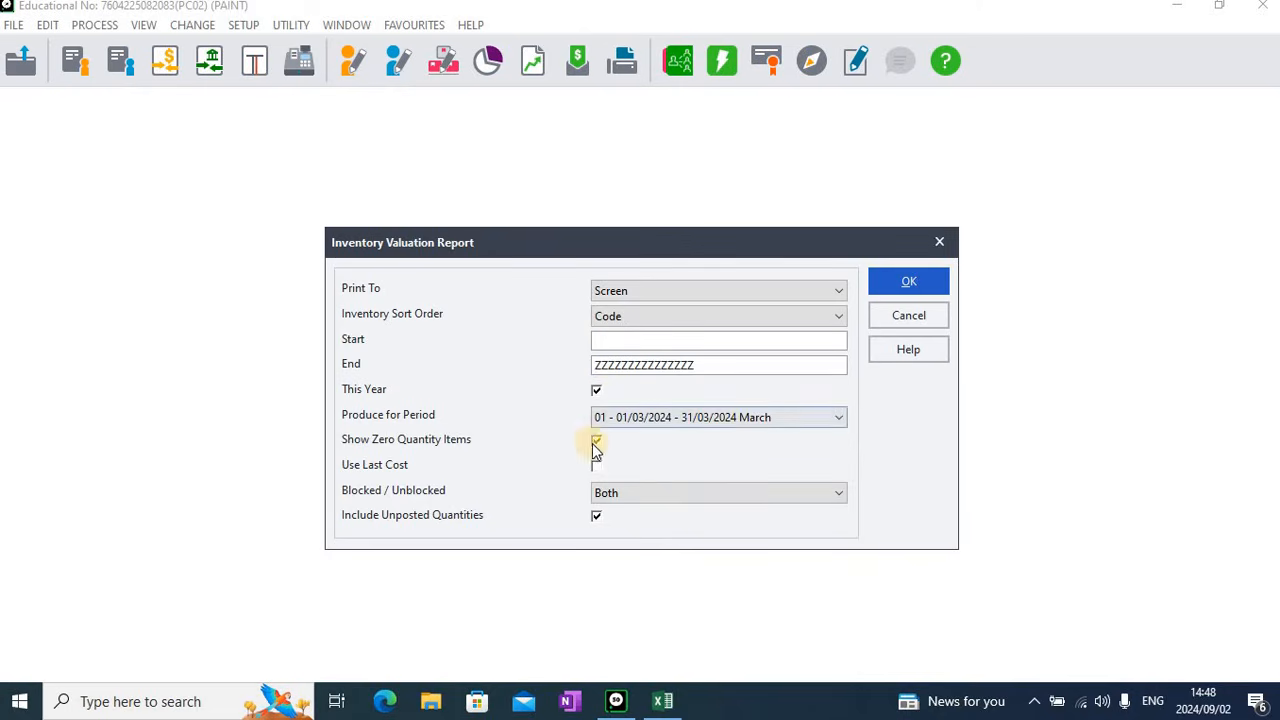
pyautogui.click(597, 441)
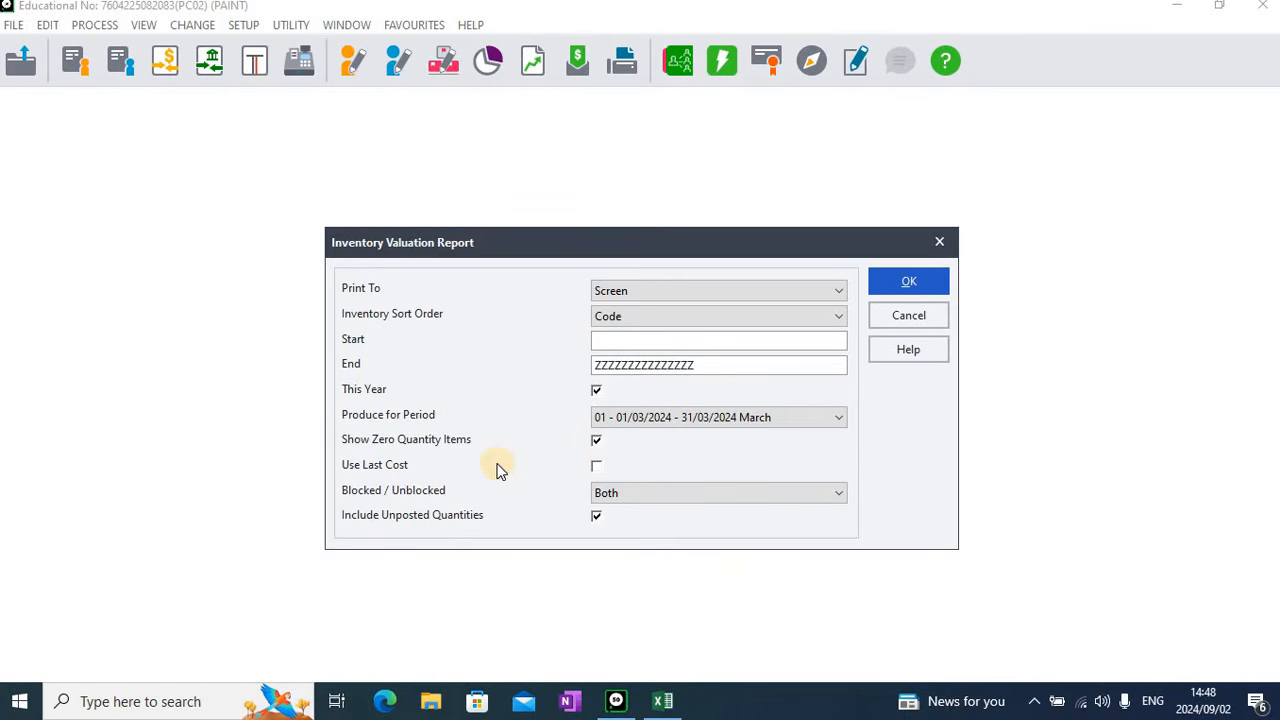
pyautogui.click(595, 467)
pyautogui.click(908, 282)
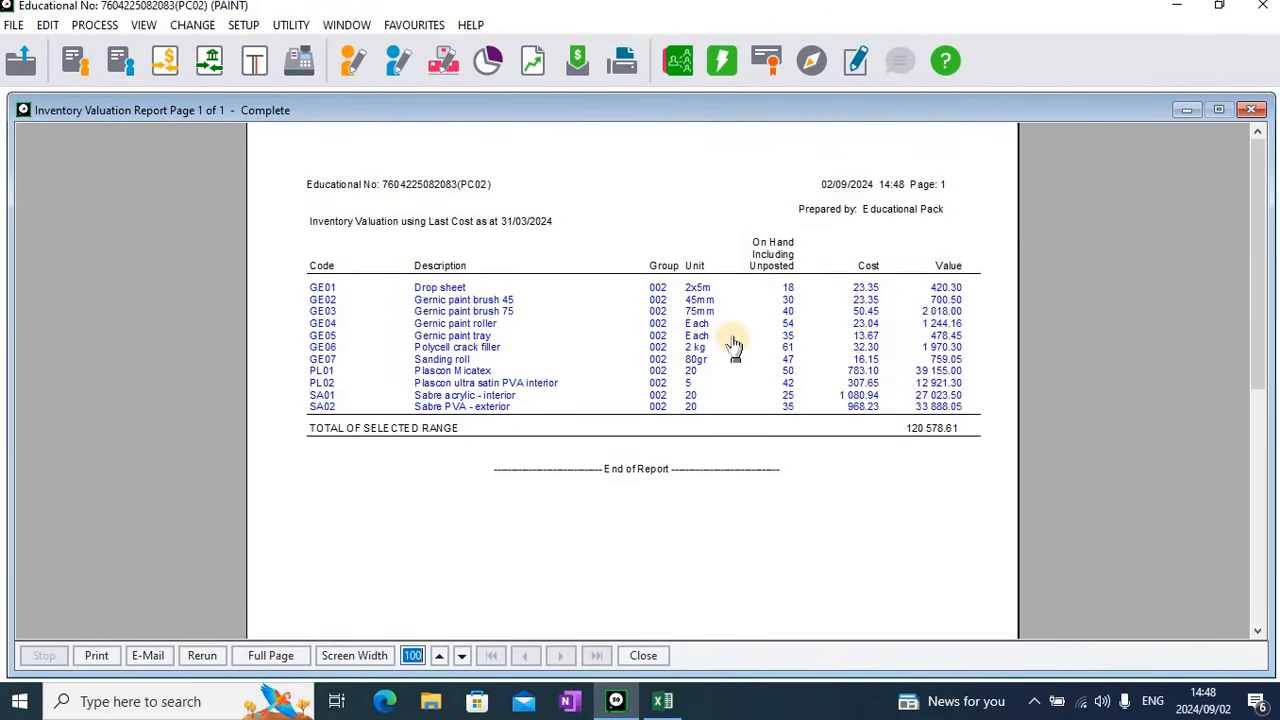
# Print page range 1-1 of the inventory valuation report and close the report
pyautogui.click(100, 663)
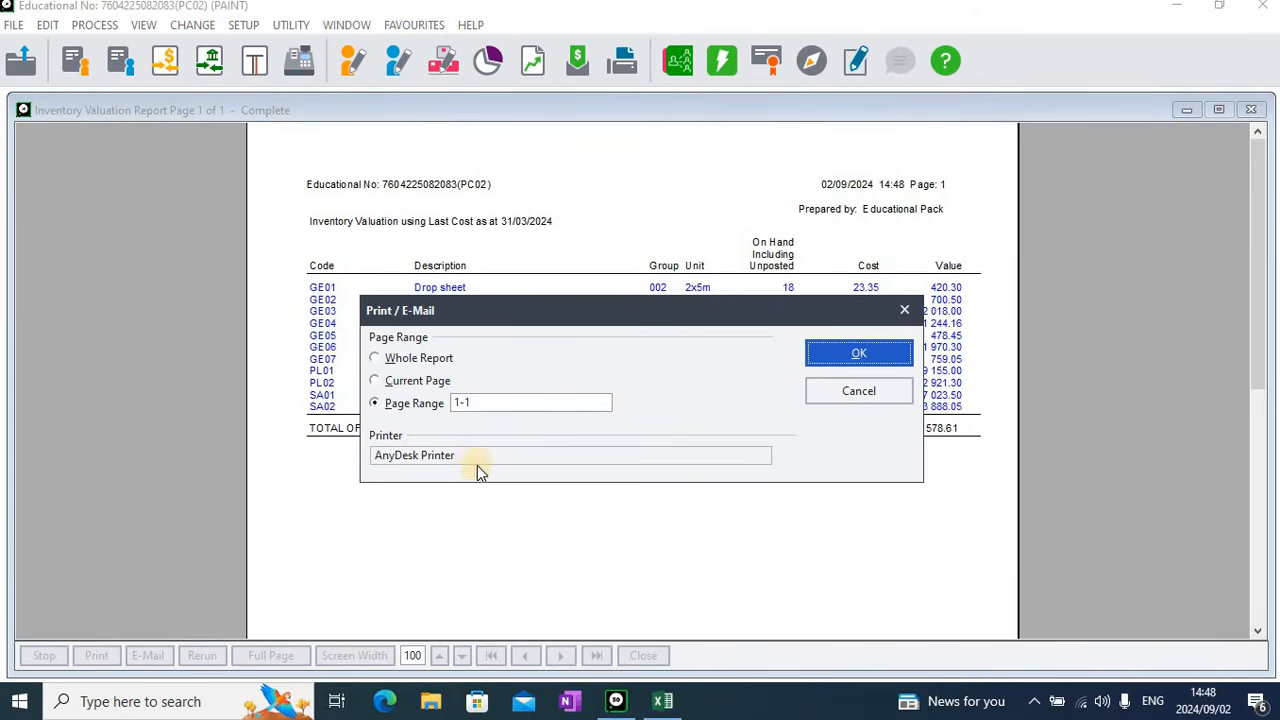
pyautogui.click(887, 354)
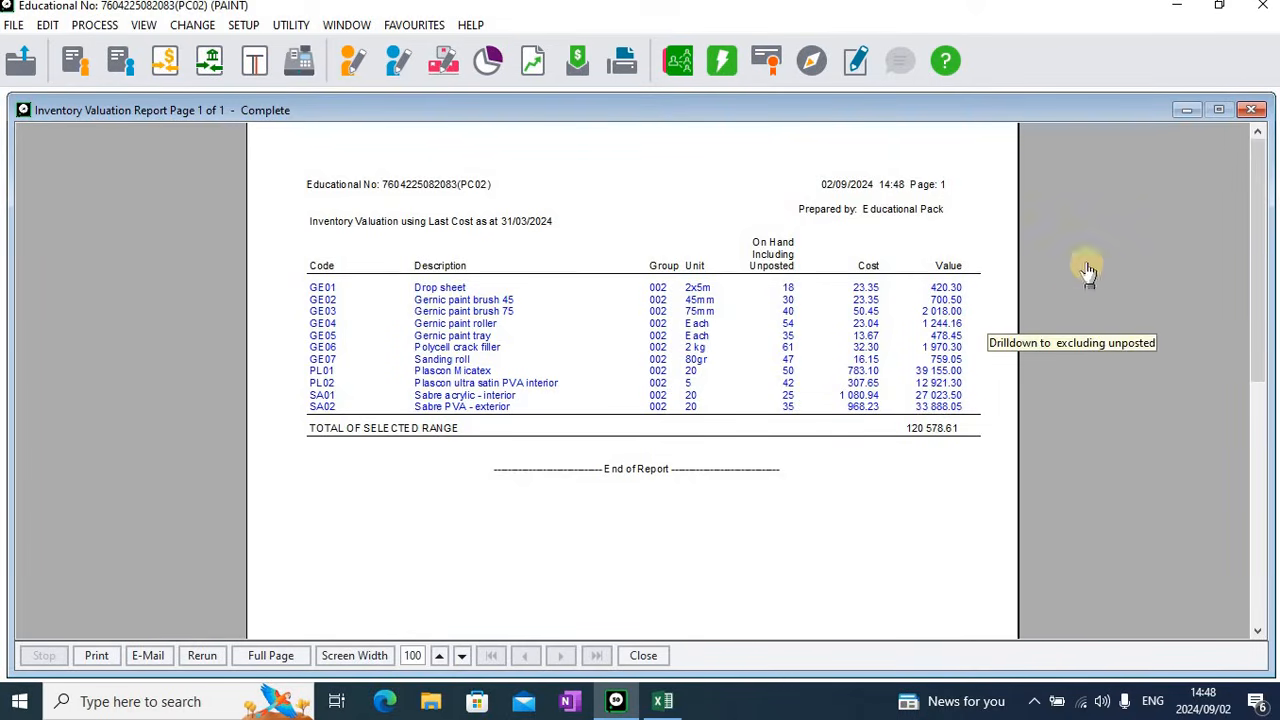
pyautogui.click(1252, 110)
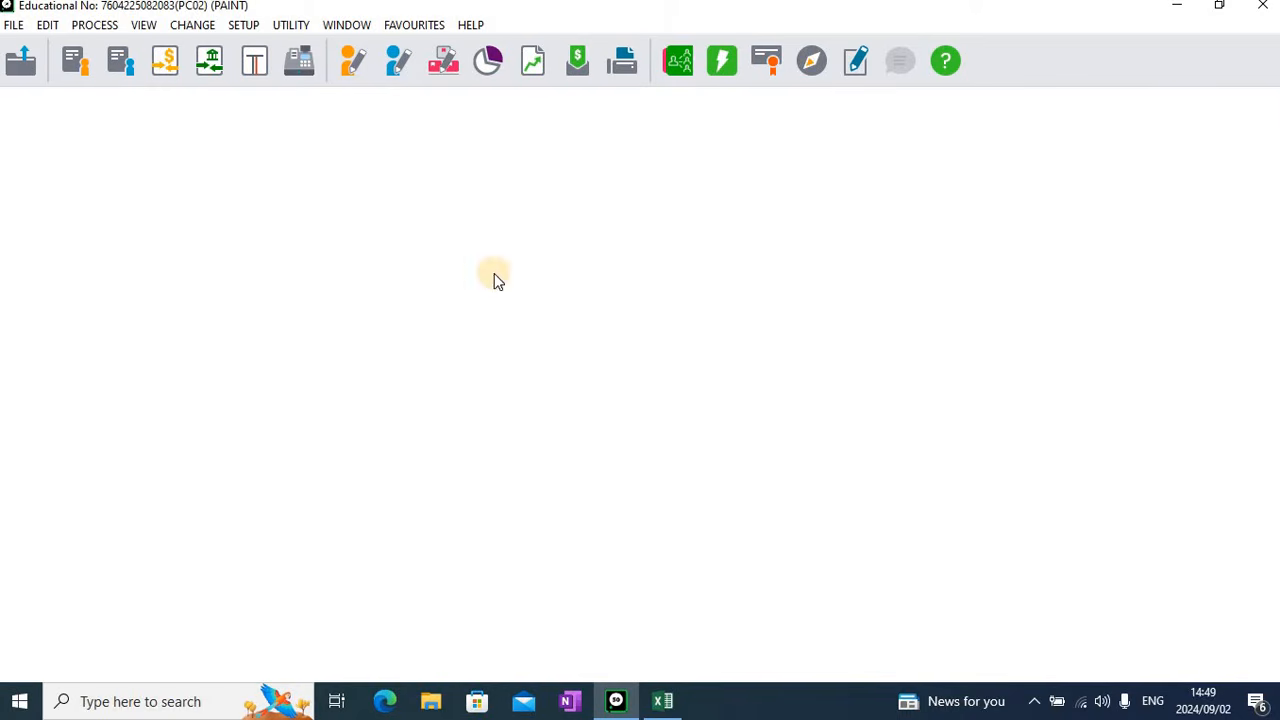
# Open customer journal processing with the entry type 06 - Customers Journal
pyautogui.click(255, 64)
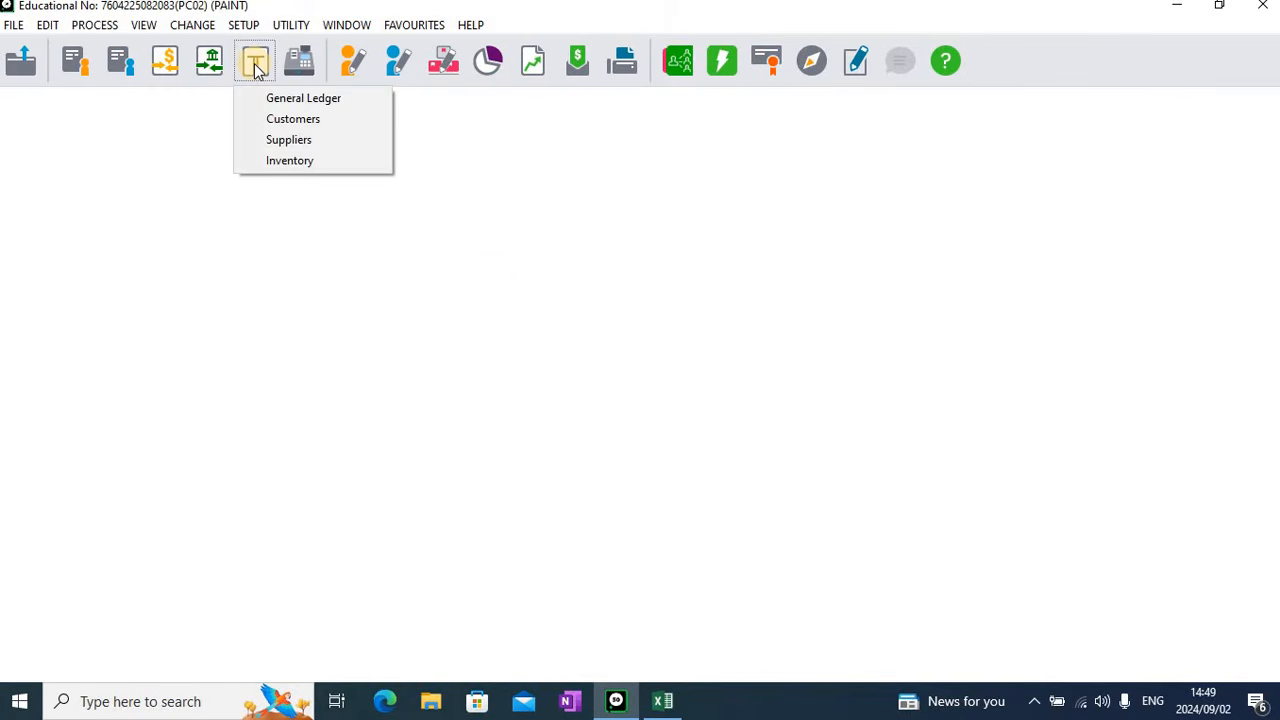
pyautogui.click(283, 120)
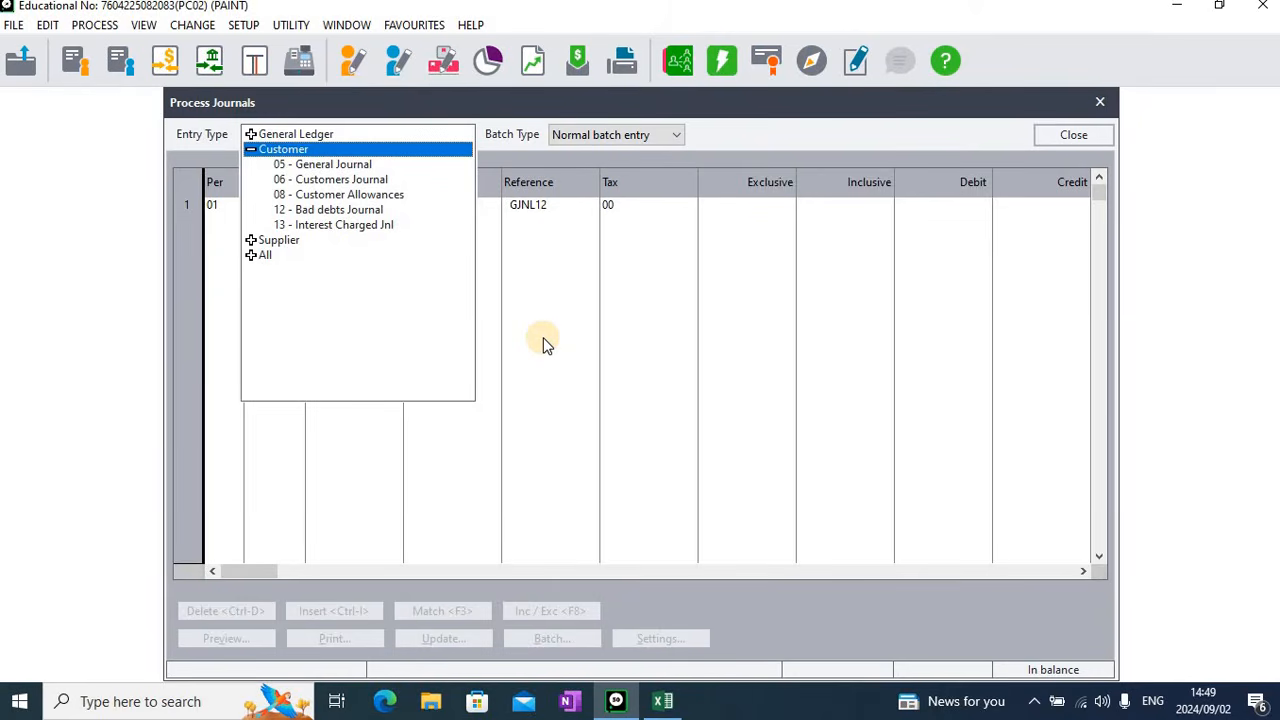
pyautogui.click(377, 179)
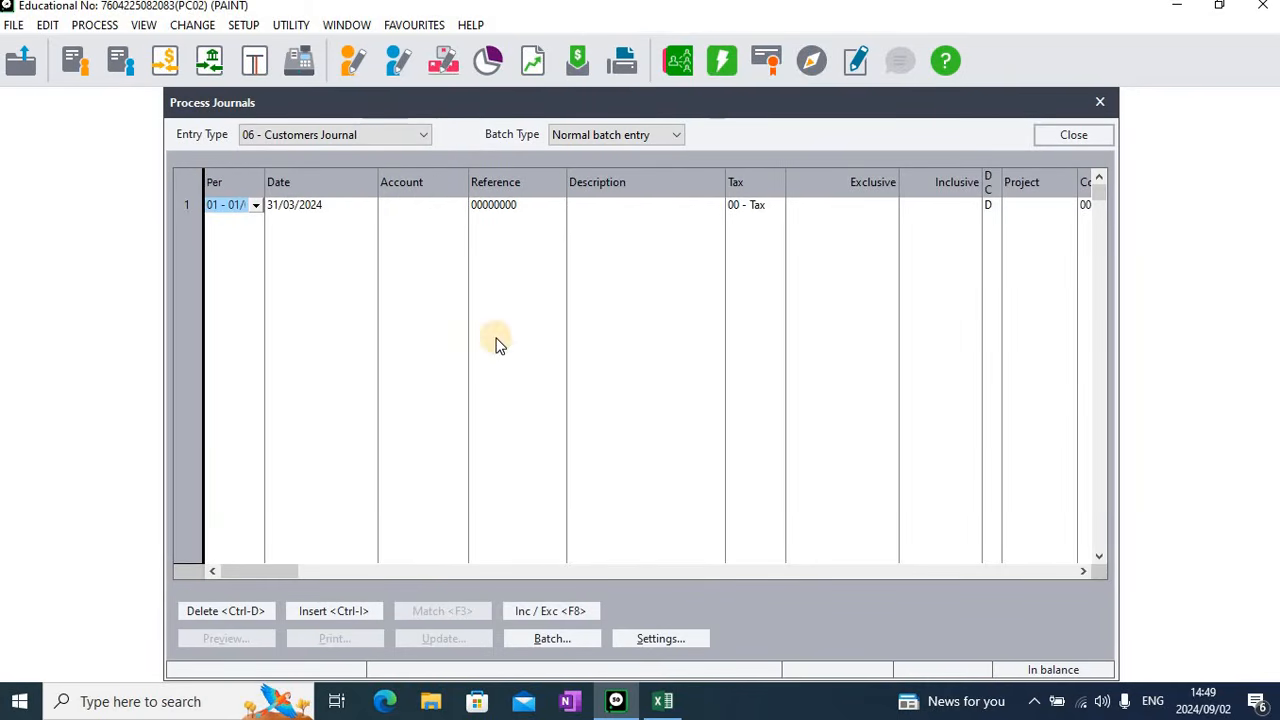
# Set the journal's contra account to 9990/000 Opening Balance, with This Year Transactions and Tax Processing turned off
pyautogui.click(673, 641)
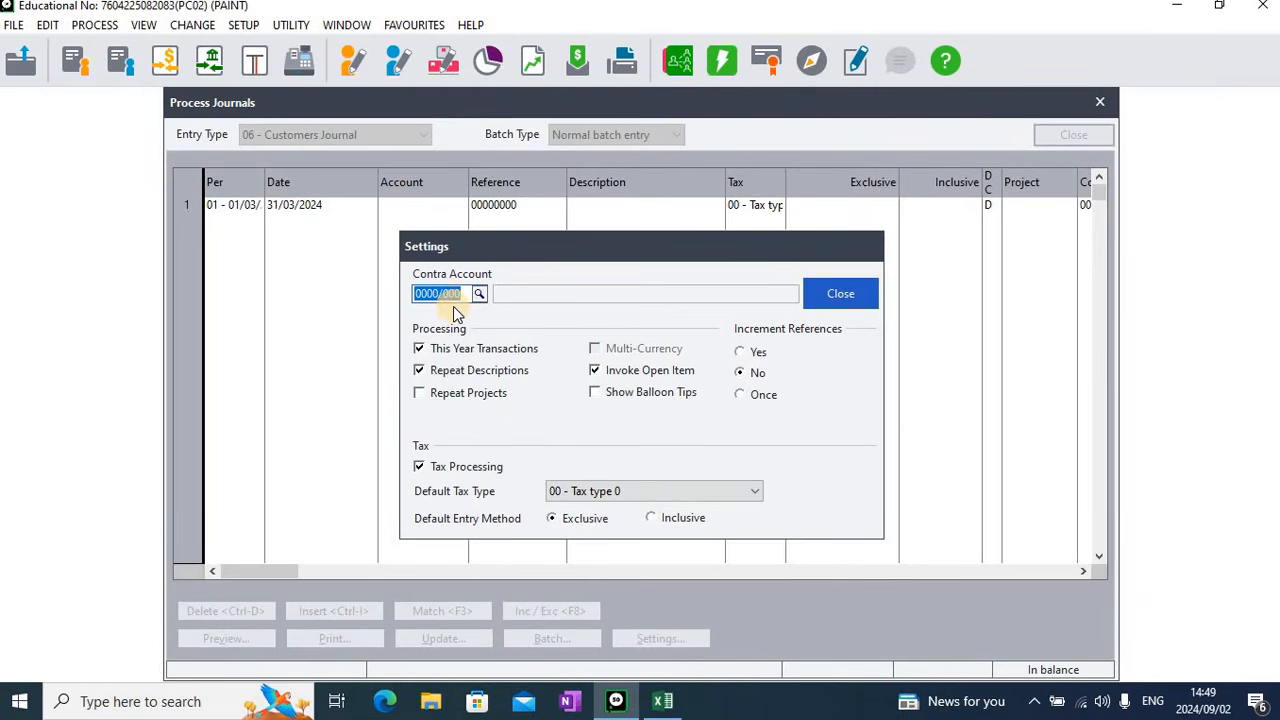
pyautogui.write('9990/')
pyautogui.press('Tab')
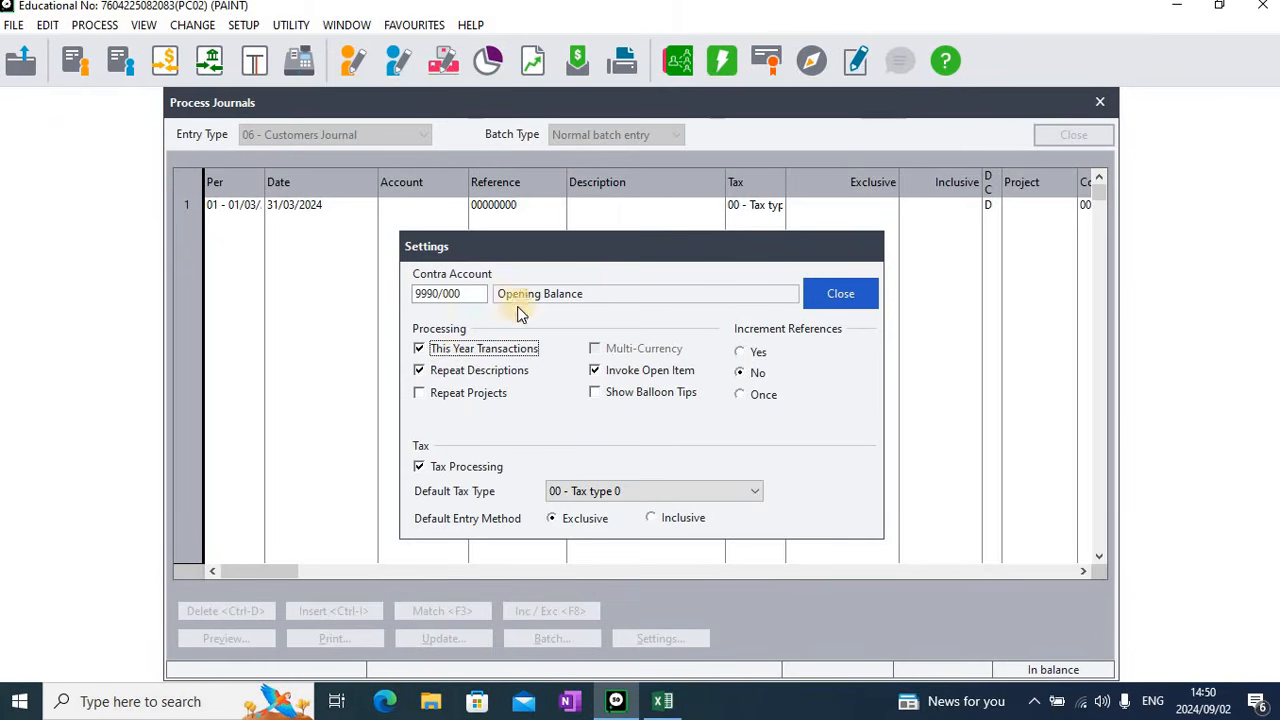
pyautogui.click(455, 350)
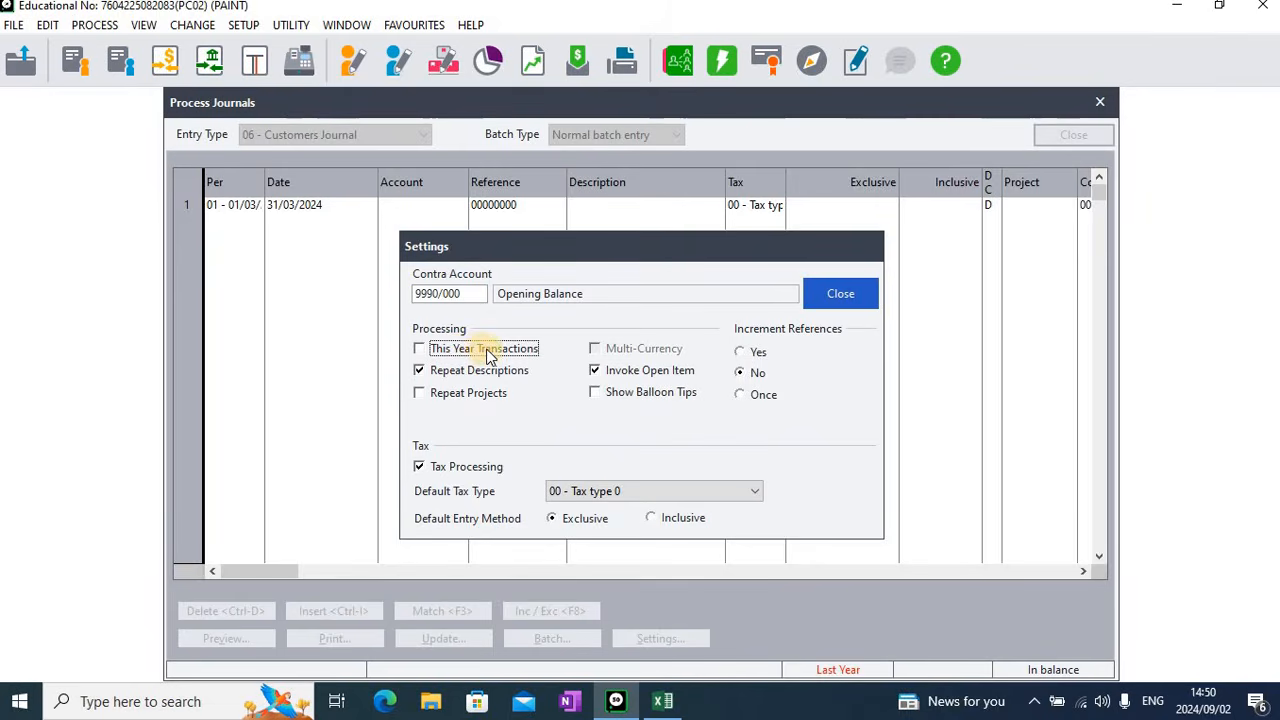
pyautogui.click(420, 468)
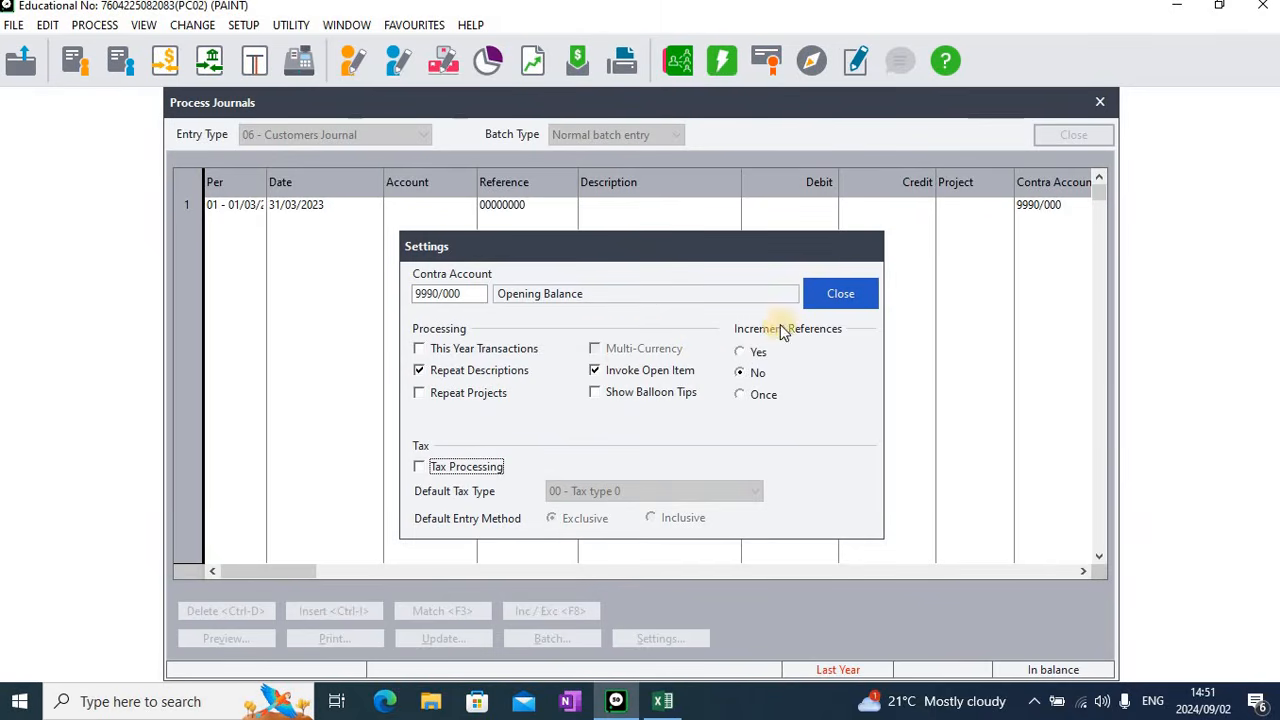
pyautogui.click(840, 294)
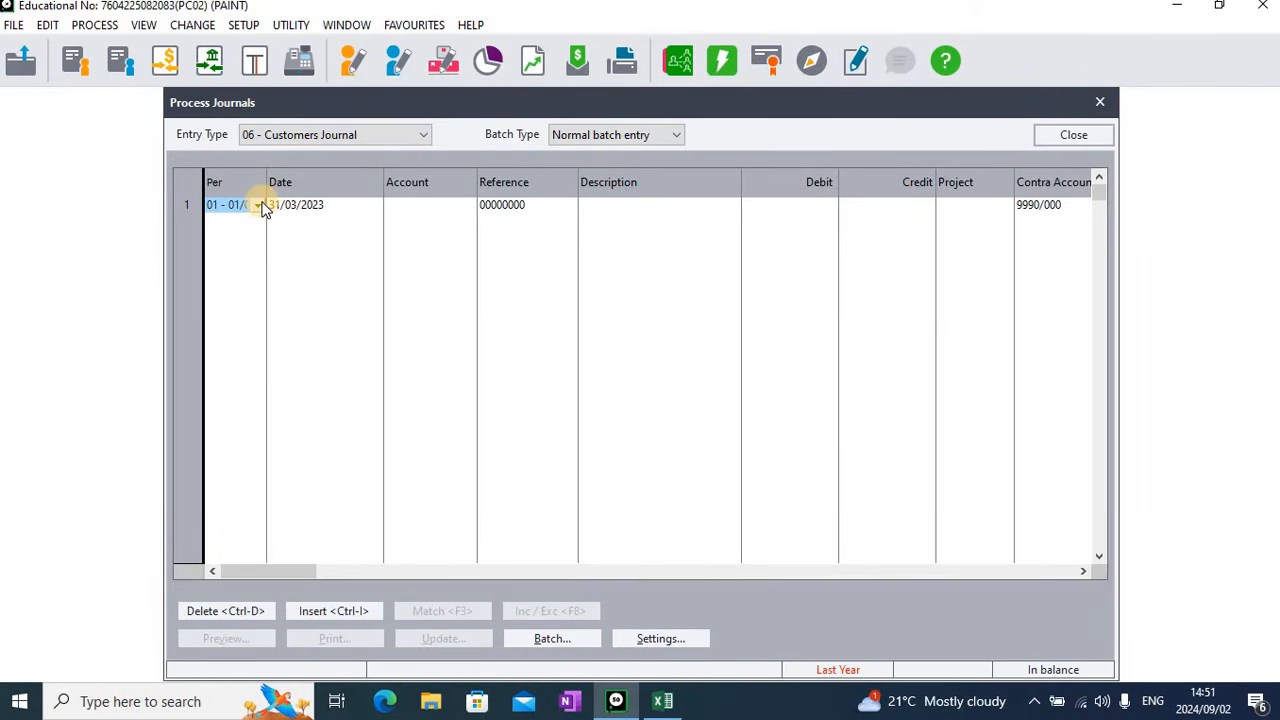
# Set the first journal line to period 12, February 2024, and accept the date 29/02/2024
pyautogui.click(258, 205)
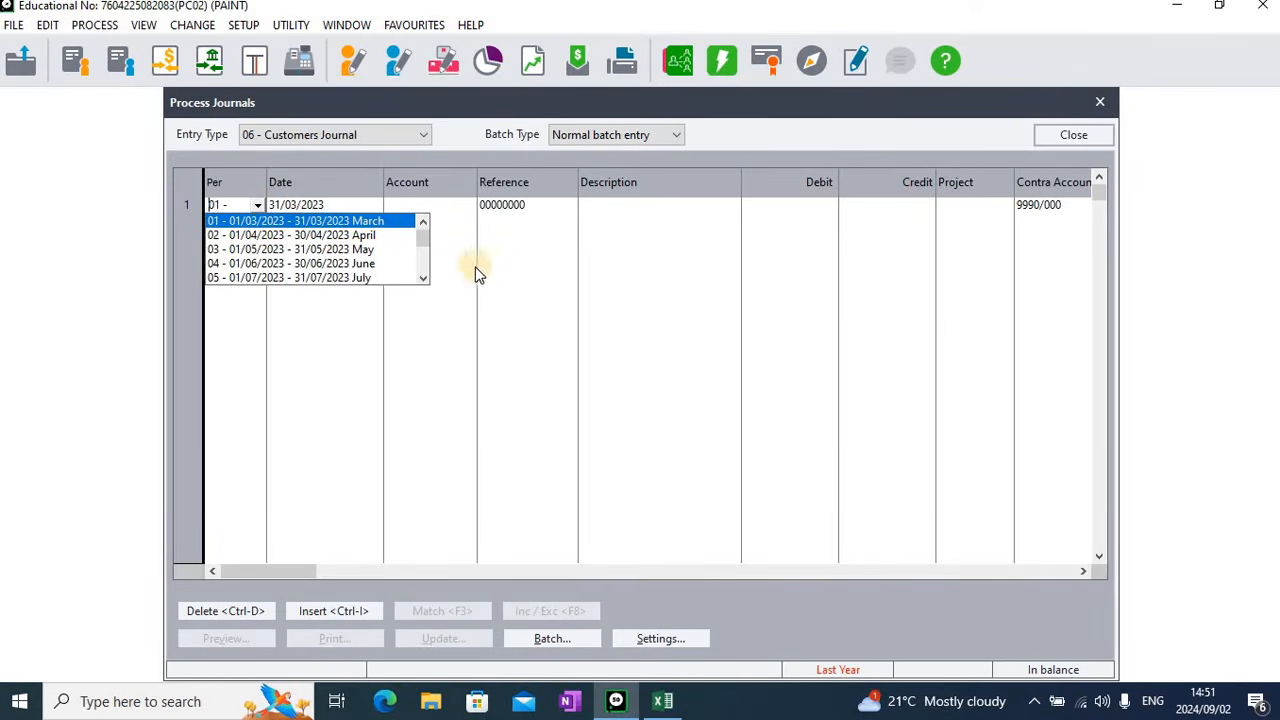
pyautogui.click(421, 220)
pyautogui.click(423, 278)
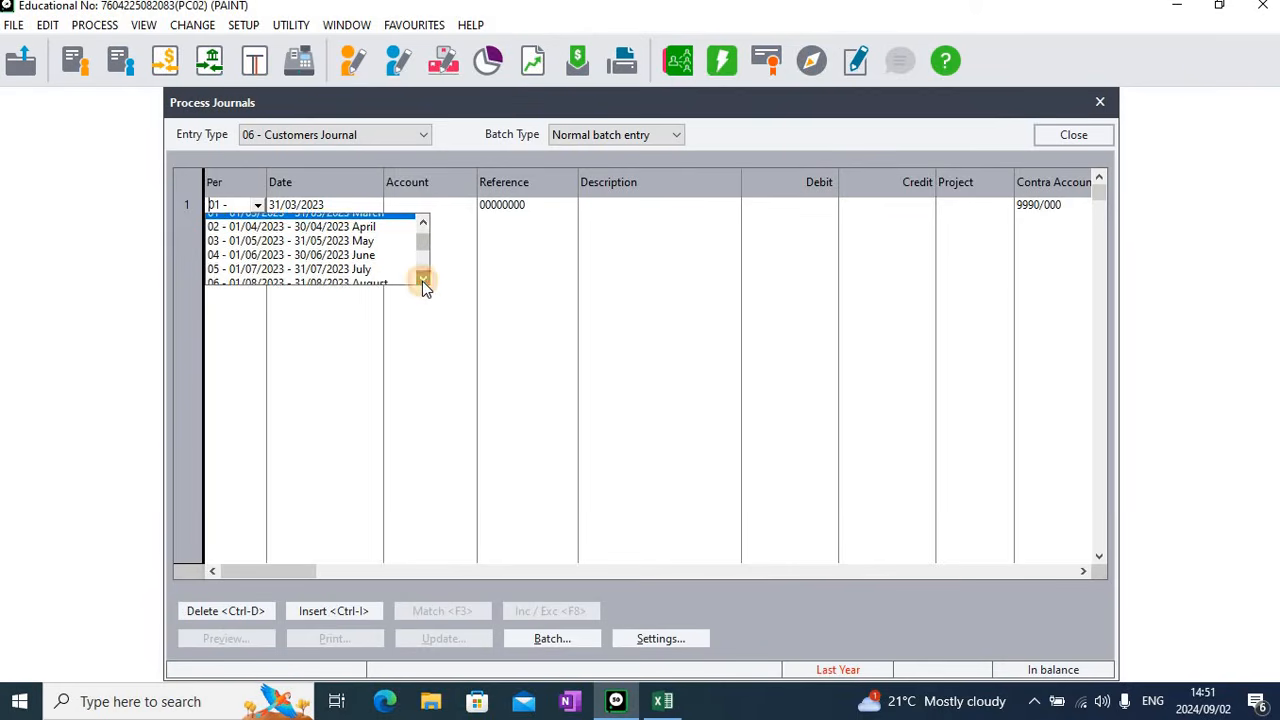
pyautogui.click(423, 279)
pyautogui.click(423, 279)
pyautogui.click(423, 279)
pyautogui.click(423, 279)
pyautogui.click(423, 279)
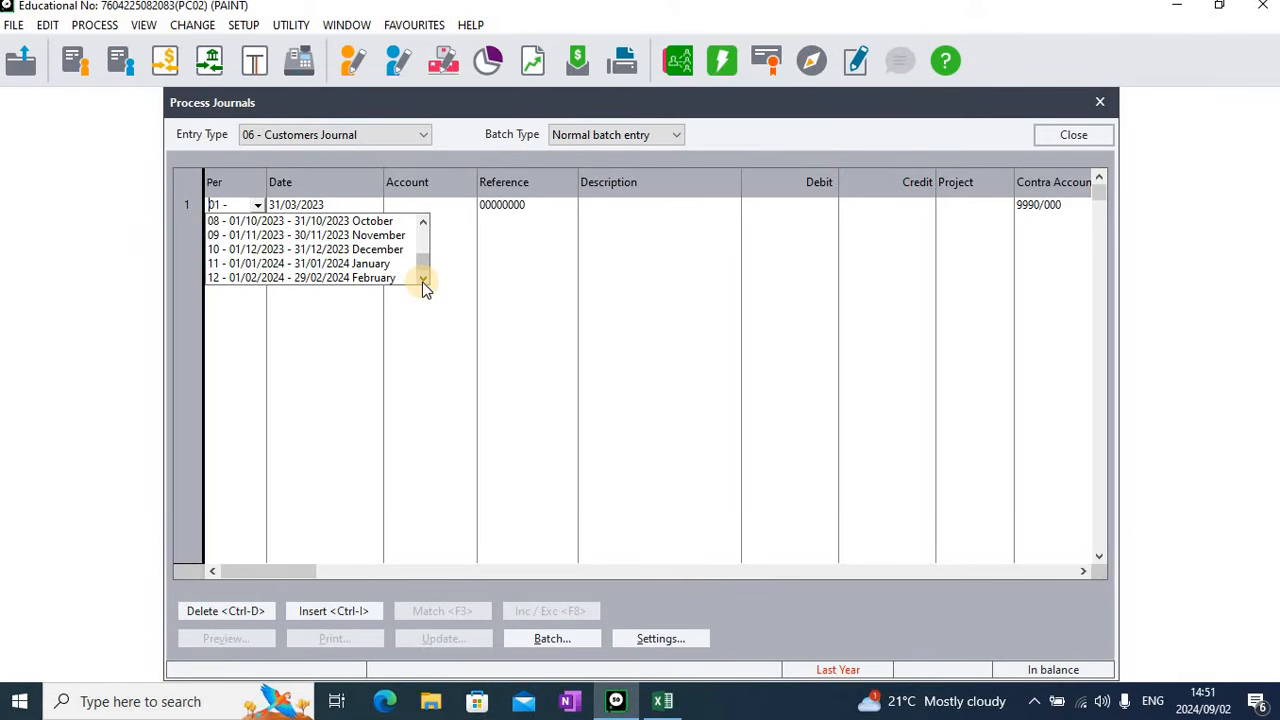
pyautogui.click(351, 277)
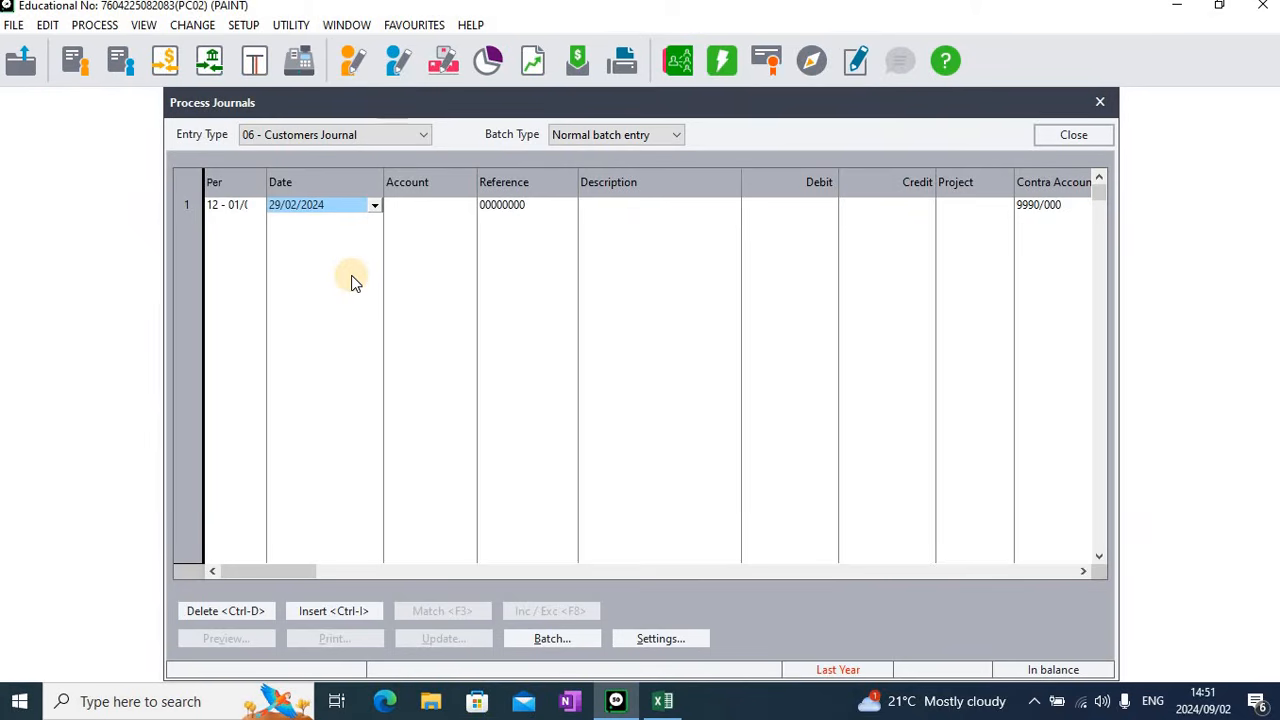
pyautogui.press('Tab')
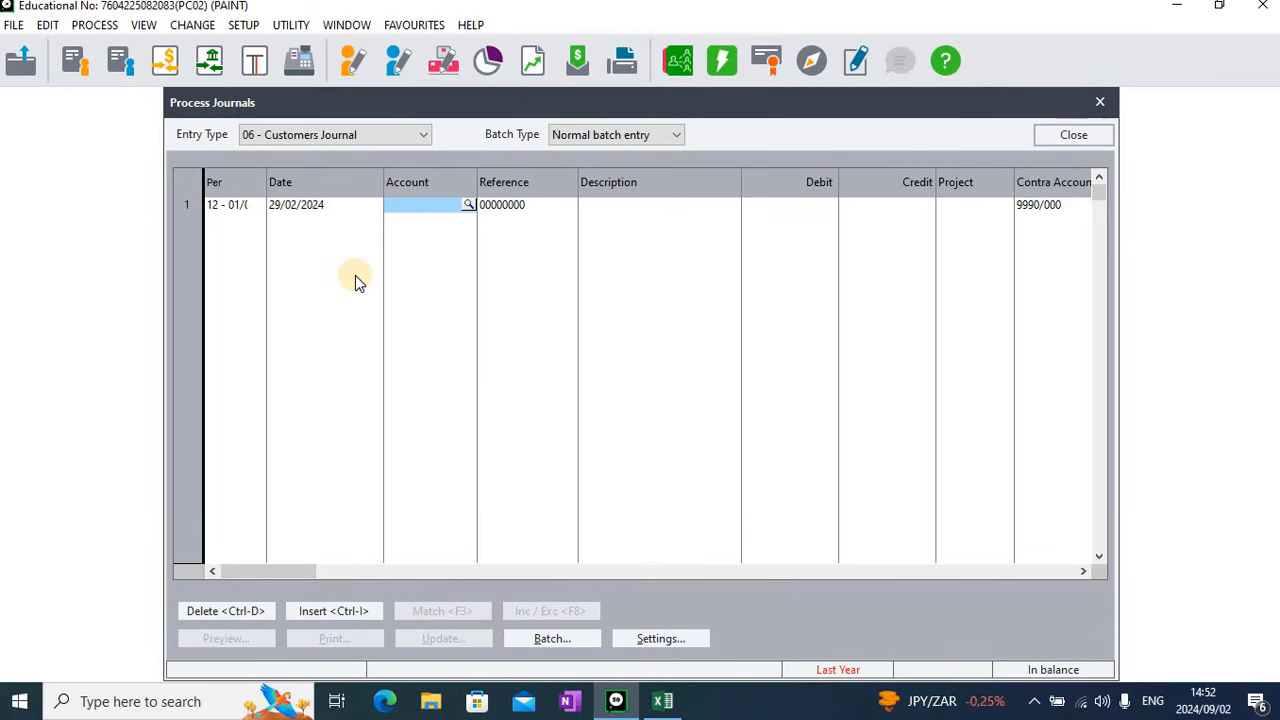
# Enable the enhanced customer search and choose Buffalo City TVET College as the first line's account
pyautogui.press('Return')
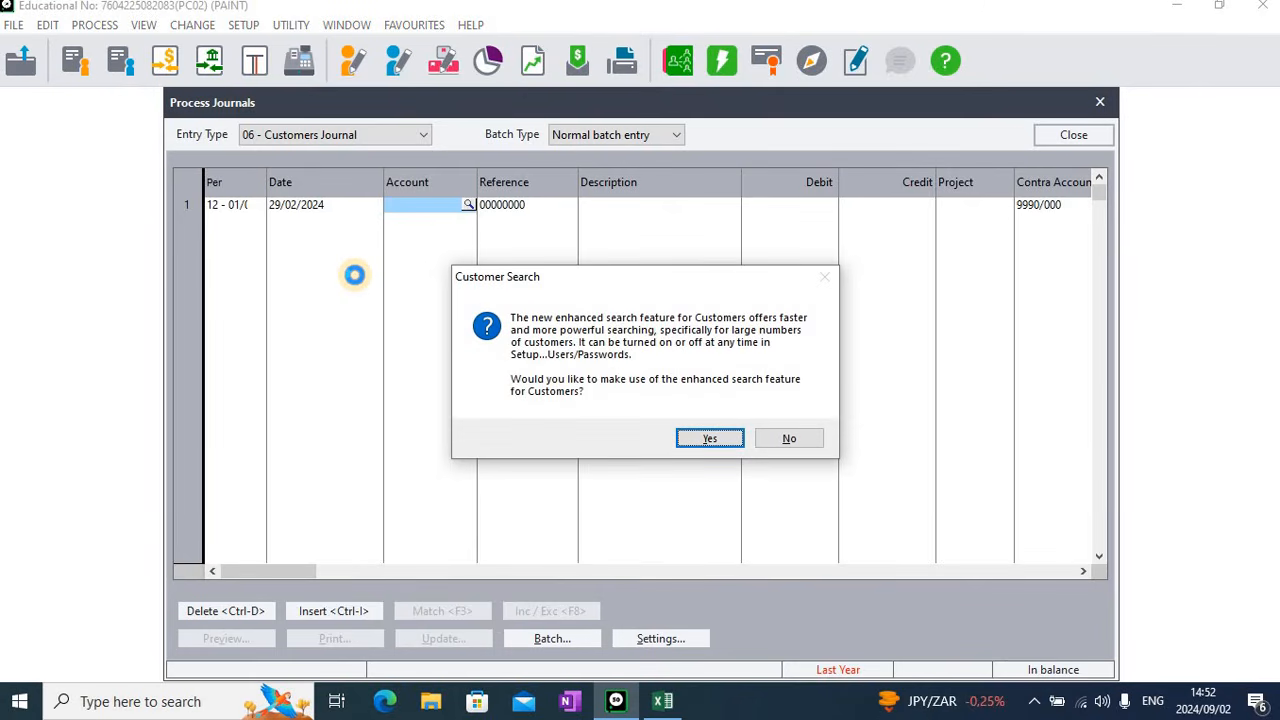
pyautogui.press('Return')
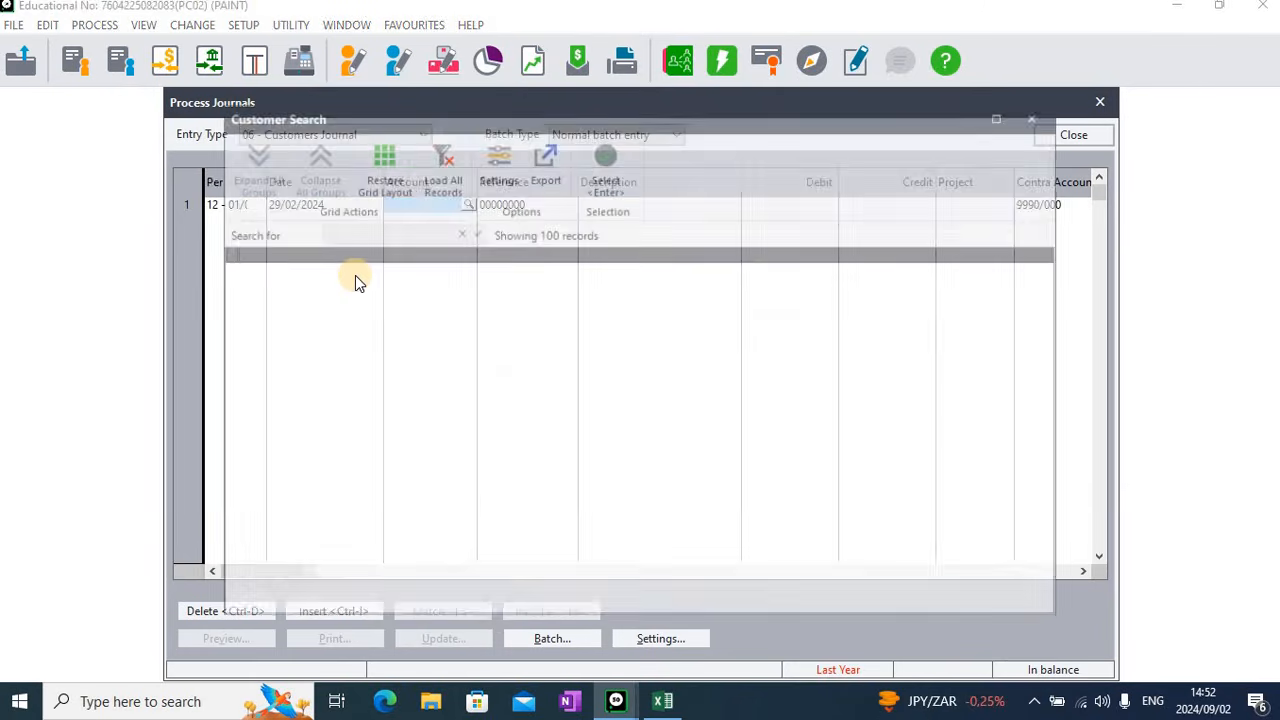
pyautogui.press('Return')
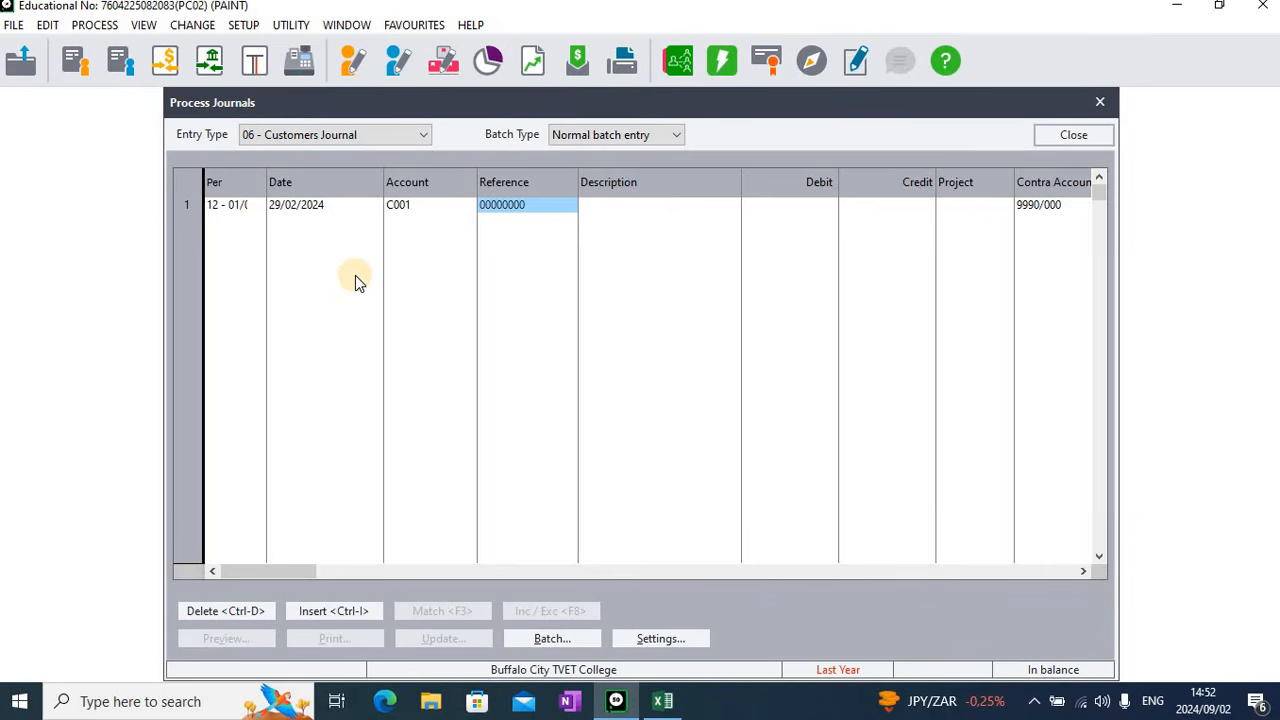
# Give the first journal line the reference OPBAL1 and the description Balance
pyautogui.write('OP')
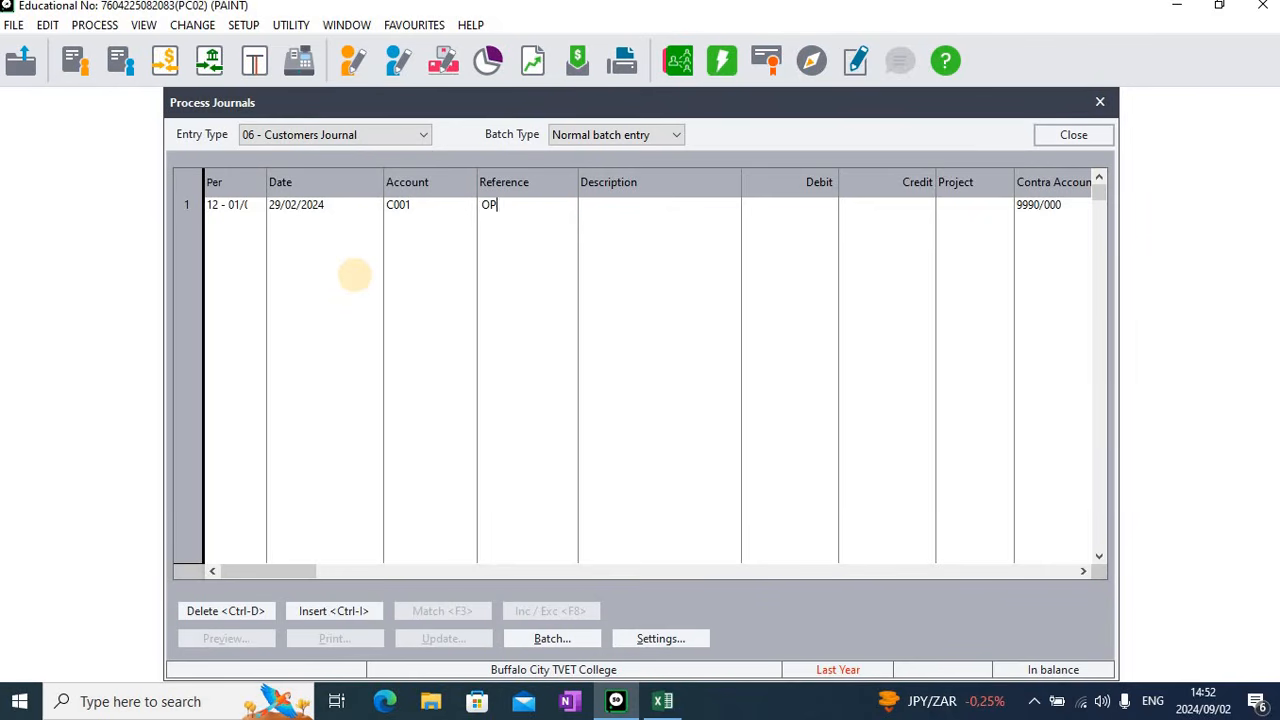
pyautogui.write('BAL1')
pyautogui.press('Tab')
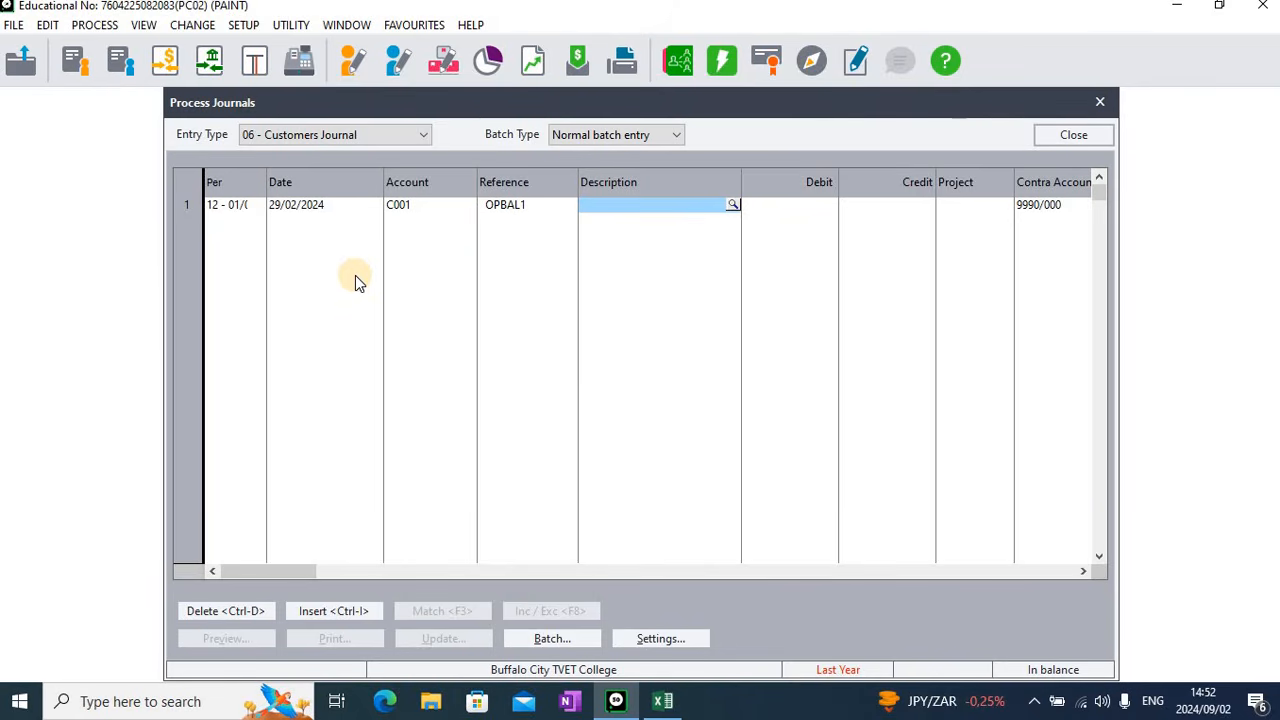
pyautogui.write('Balanc')
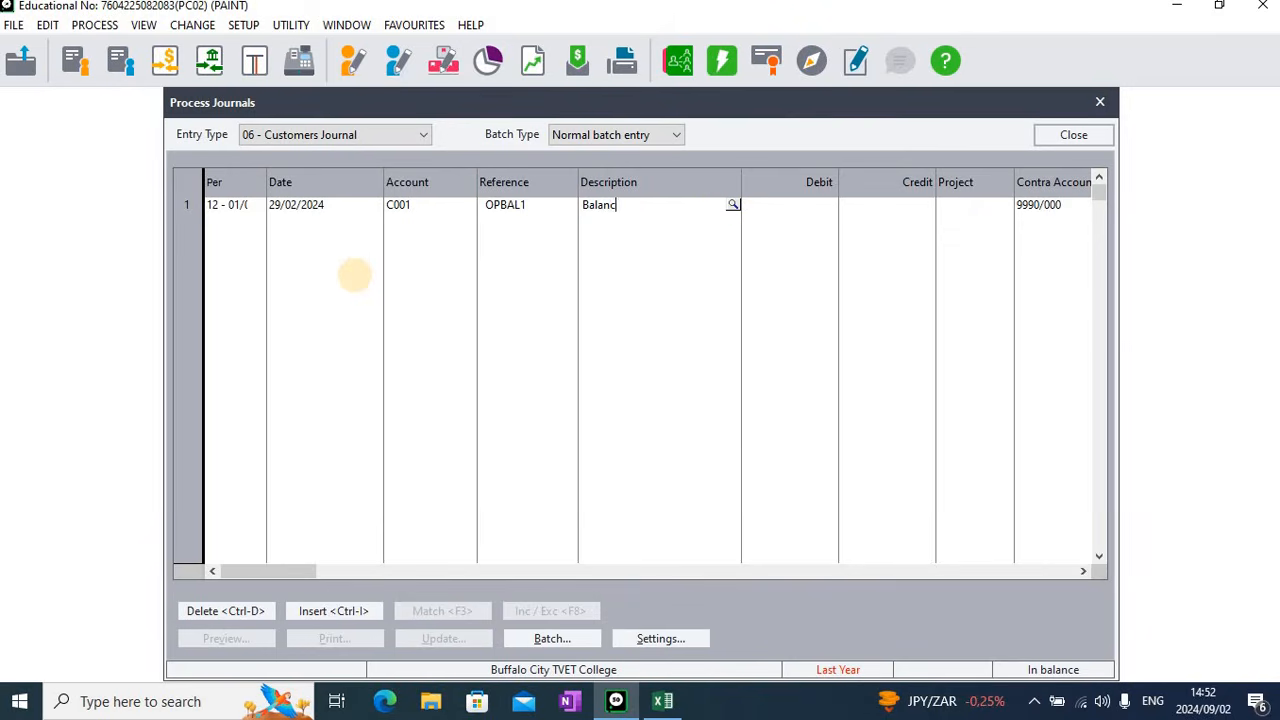
pyautogui.write('e')
pyautogui.press('Tab')
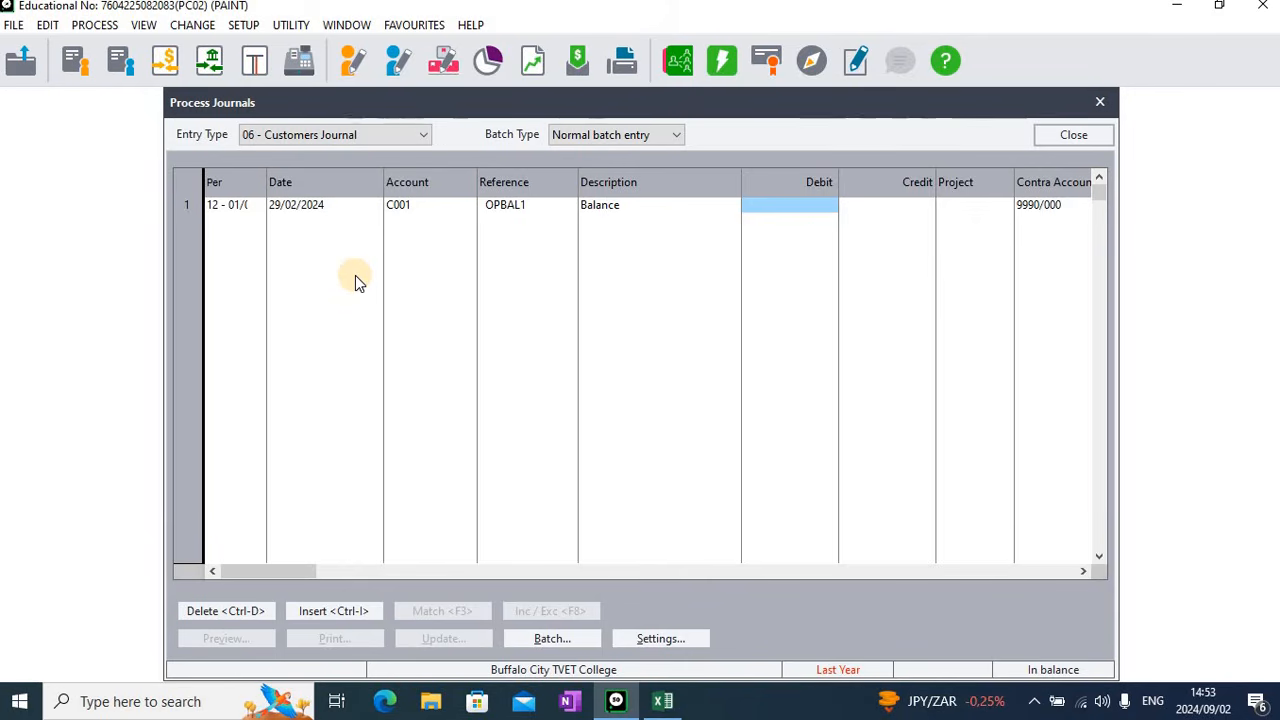
# Enter a debit of 18842.29 on the February line and complete the line
pyautogui.write('18842')
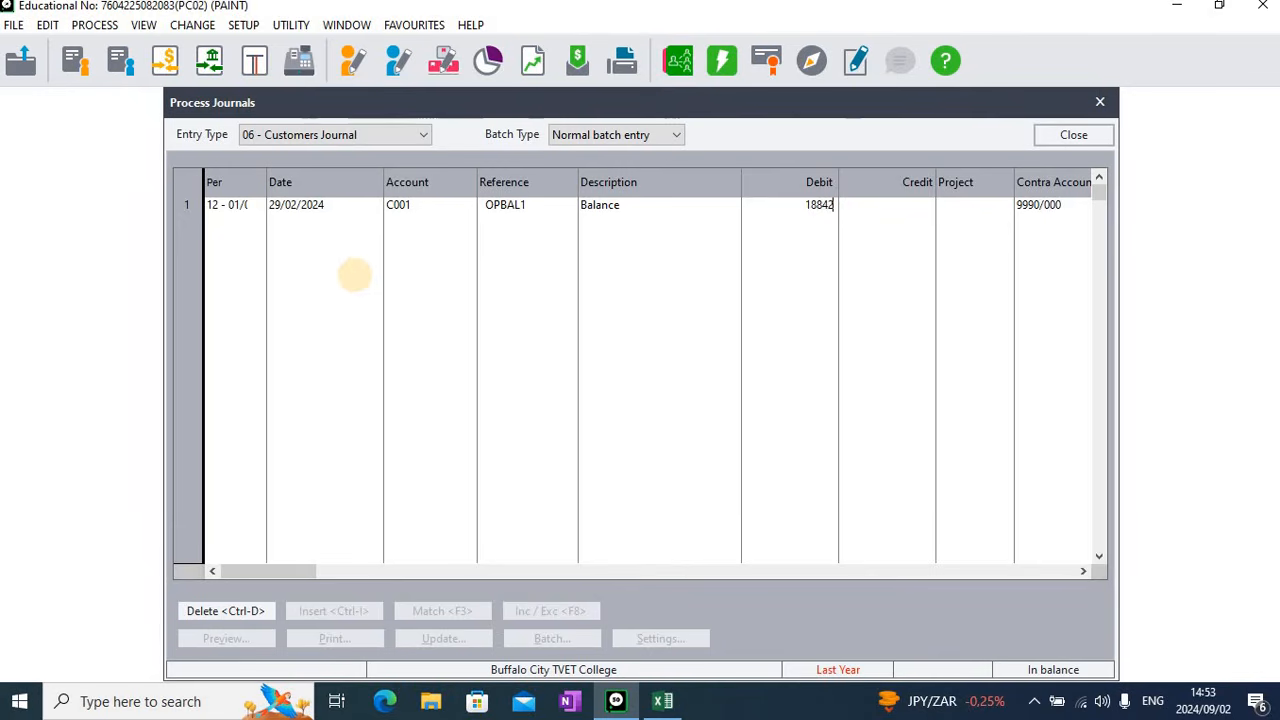
pyautogui.write('.29')
pyautogui.press('Return')
pyautogui.press('Return')
pyautogui.press('Return')
pyautogui.press('Return')
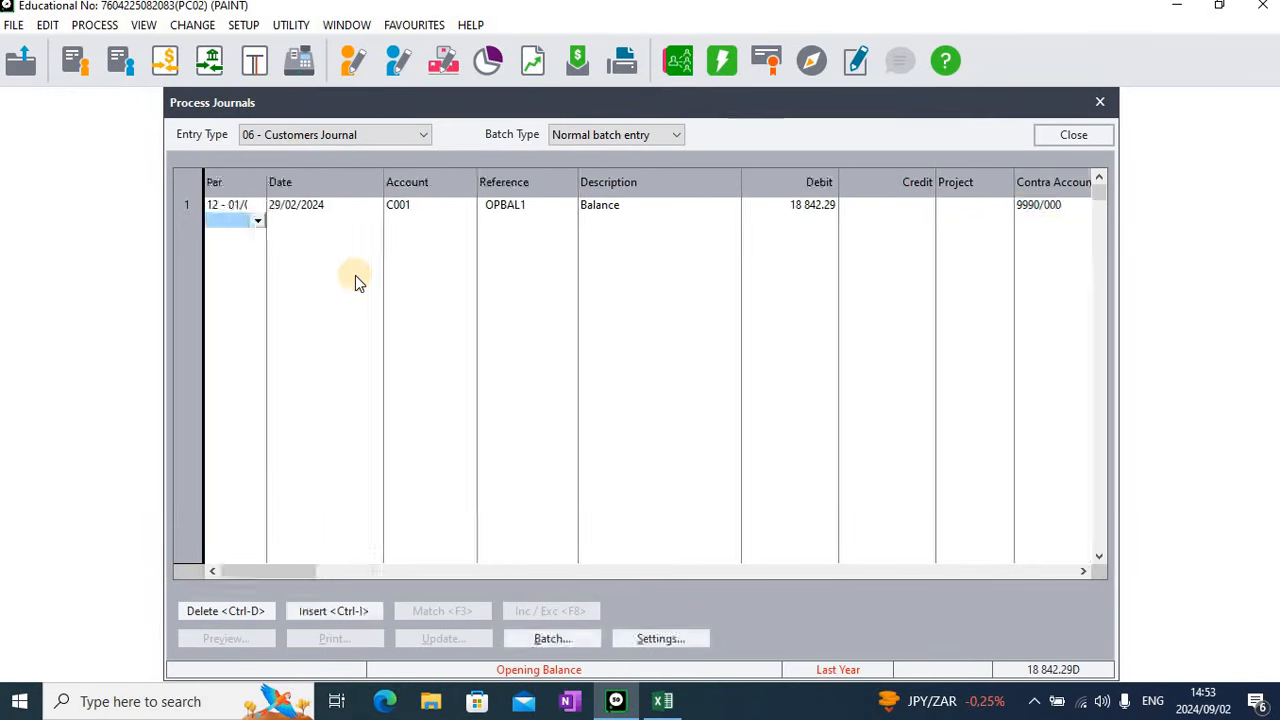
# Set the second journal line to period 11, dated 31/01/2024, for Buffalo City TVET College, keeping reference OPBAL1 and description Balance
pyautogui.press('Return')
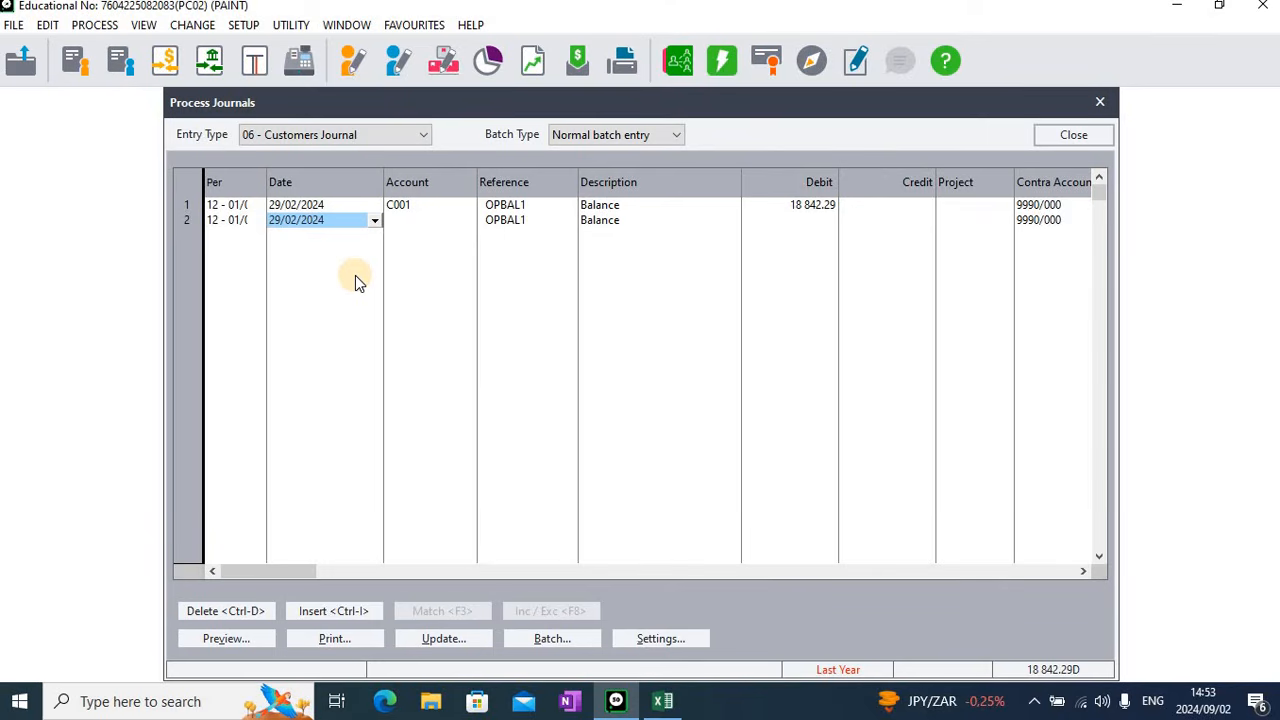
pyautogui.hotkey('shift', 'Tab')
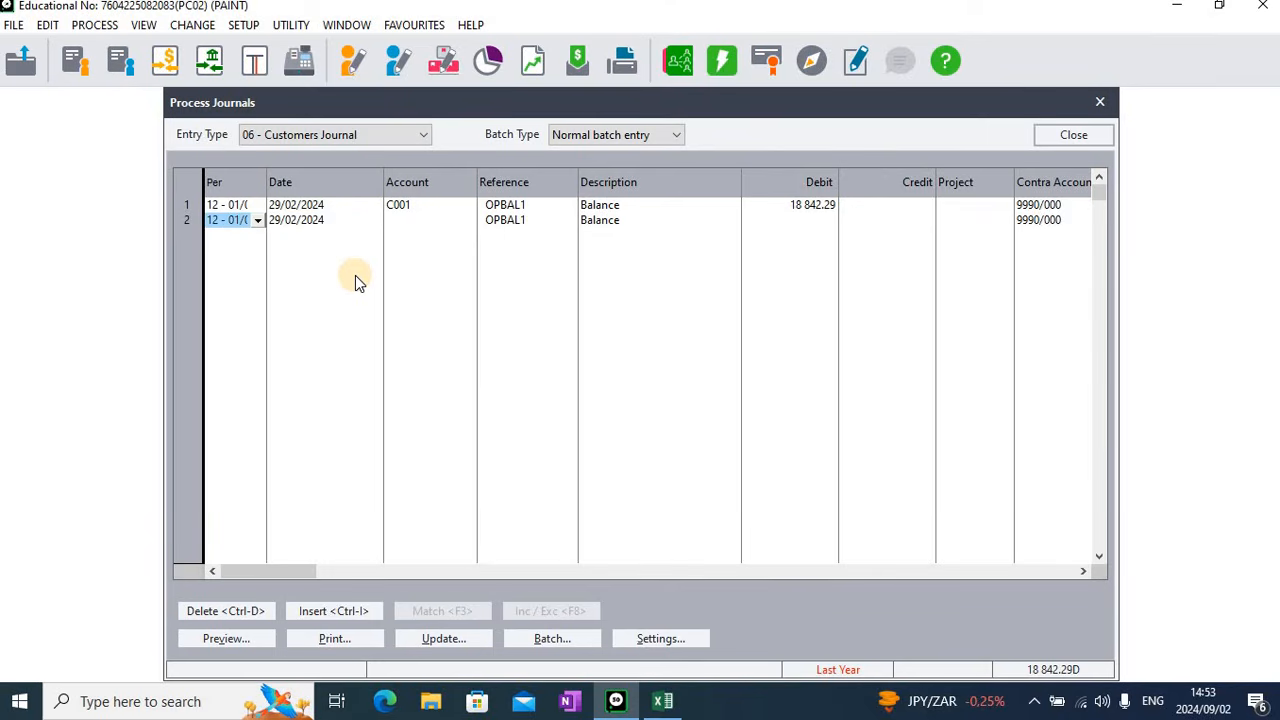
pyautogui.write('11')
pyautogui.press('Tab')
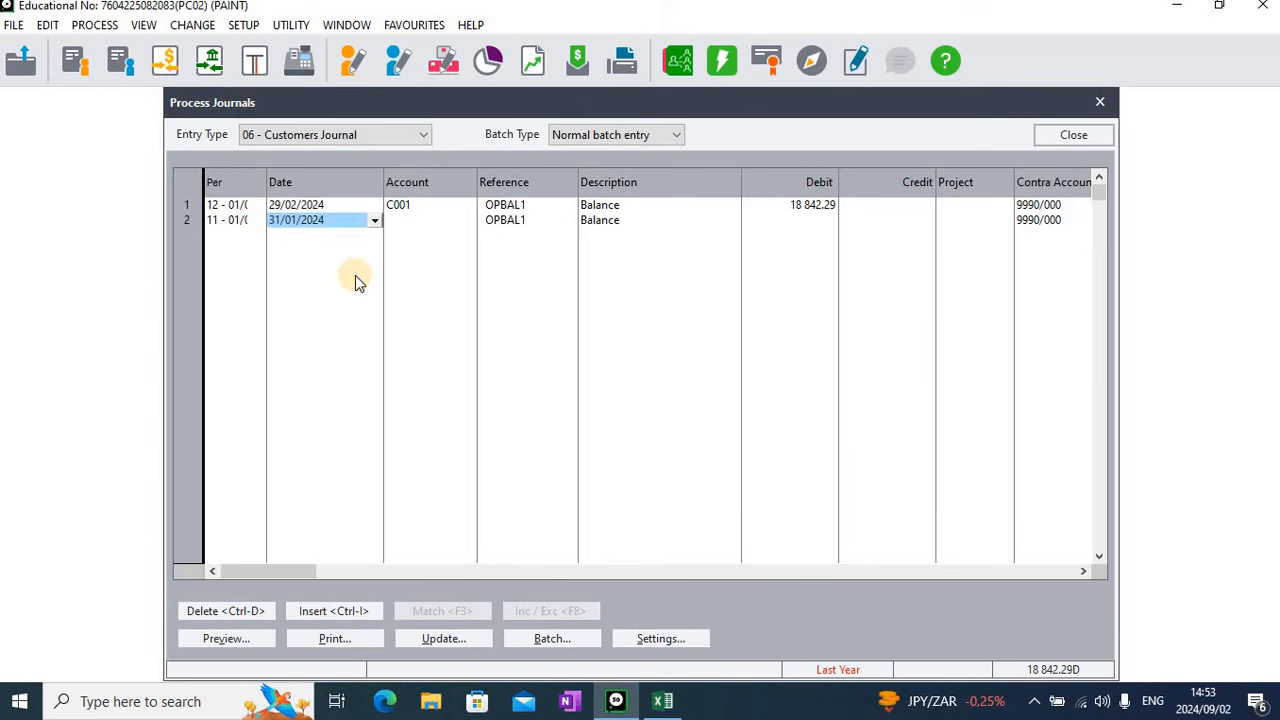
pyautogui.press('Tab')
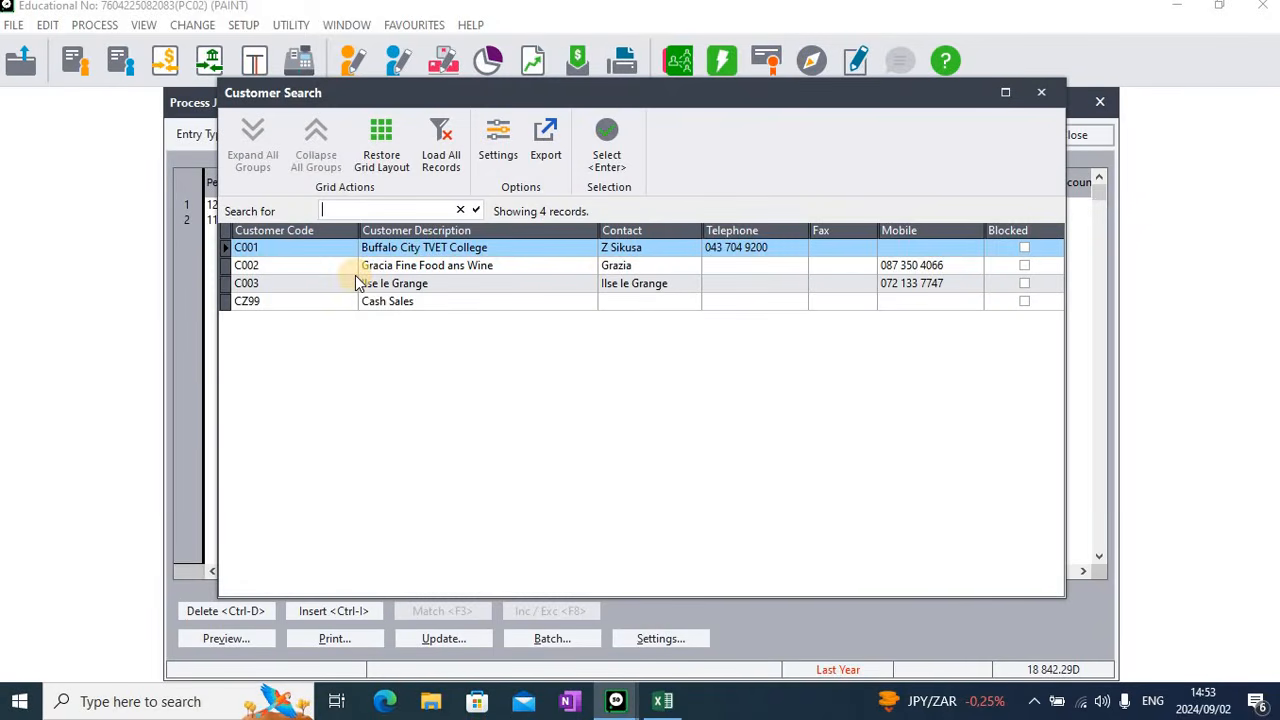
pyautogui.press('Return')
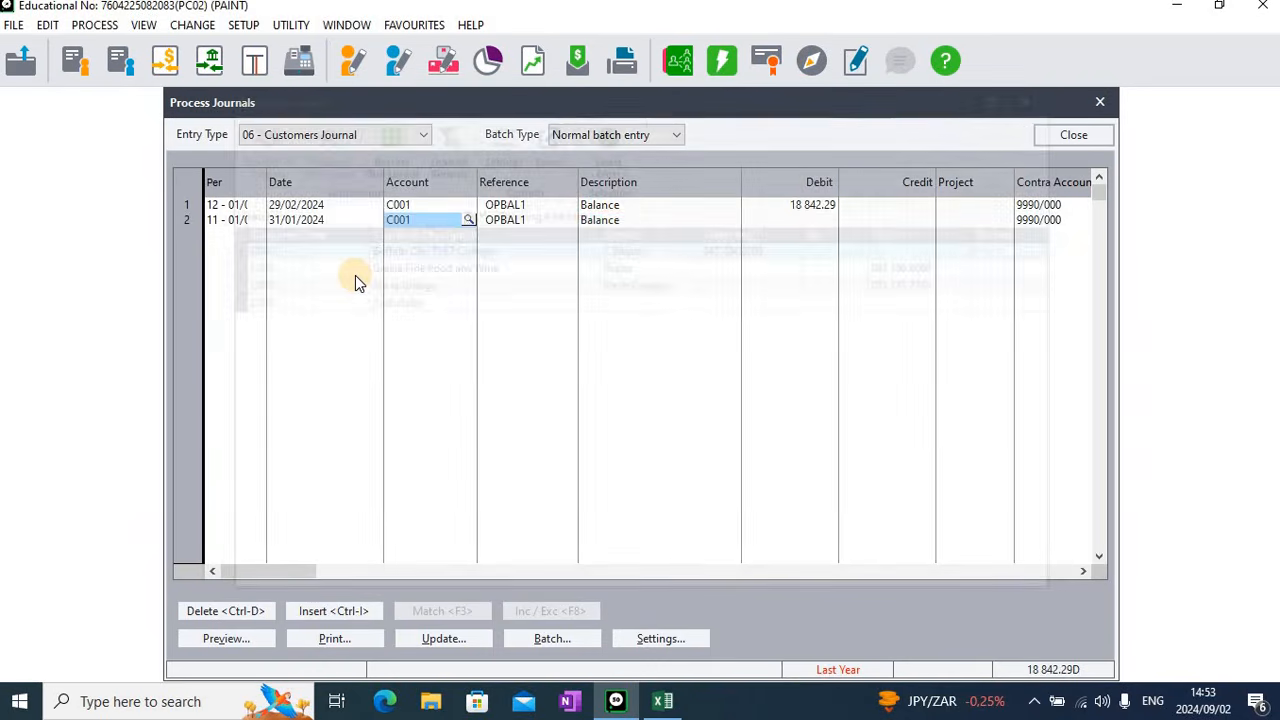
pyautogui.press('Tab')
pyautogui.press('Tab')
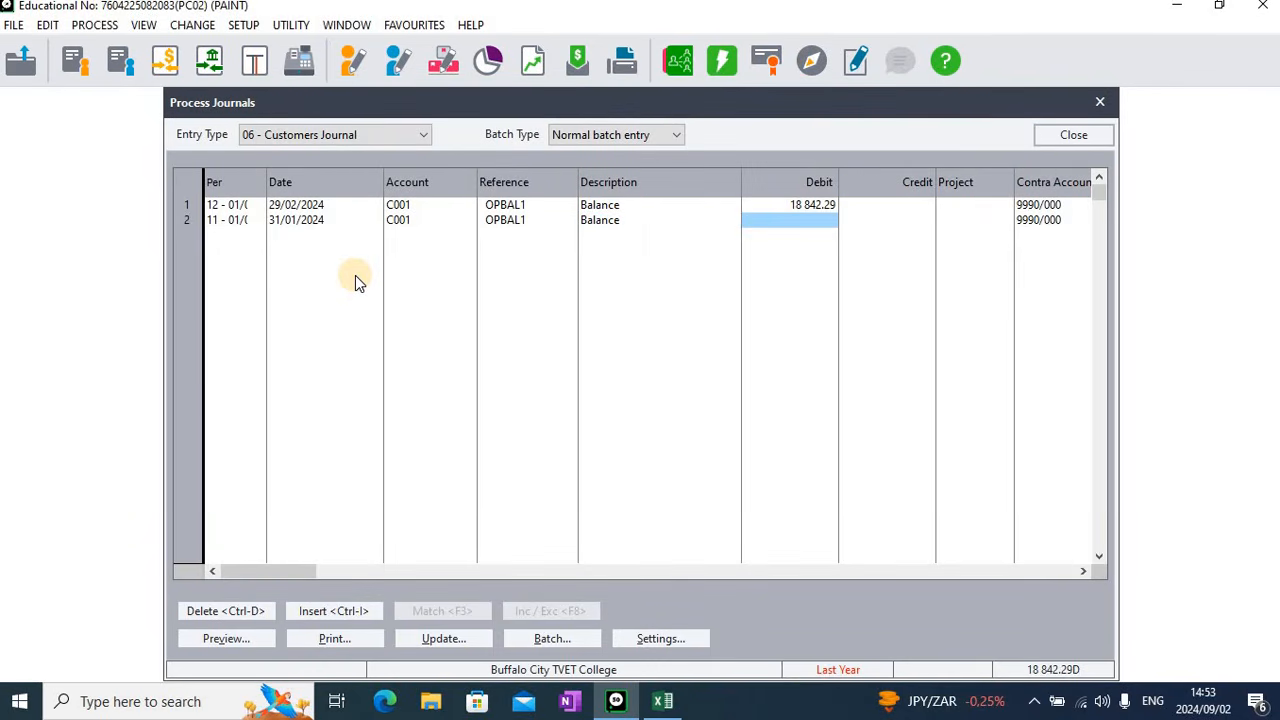
# Enter a debit of 2210 on the January line and complete the line
pyautogui.write('2 2')
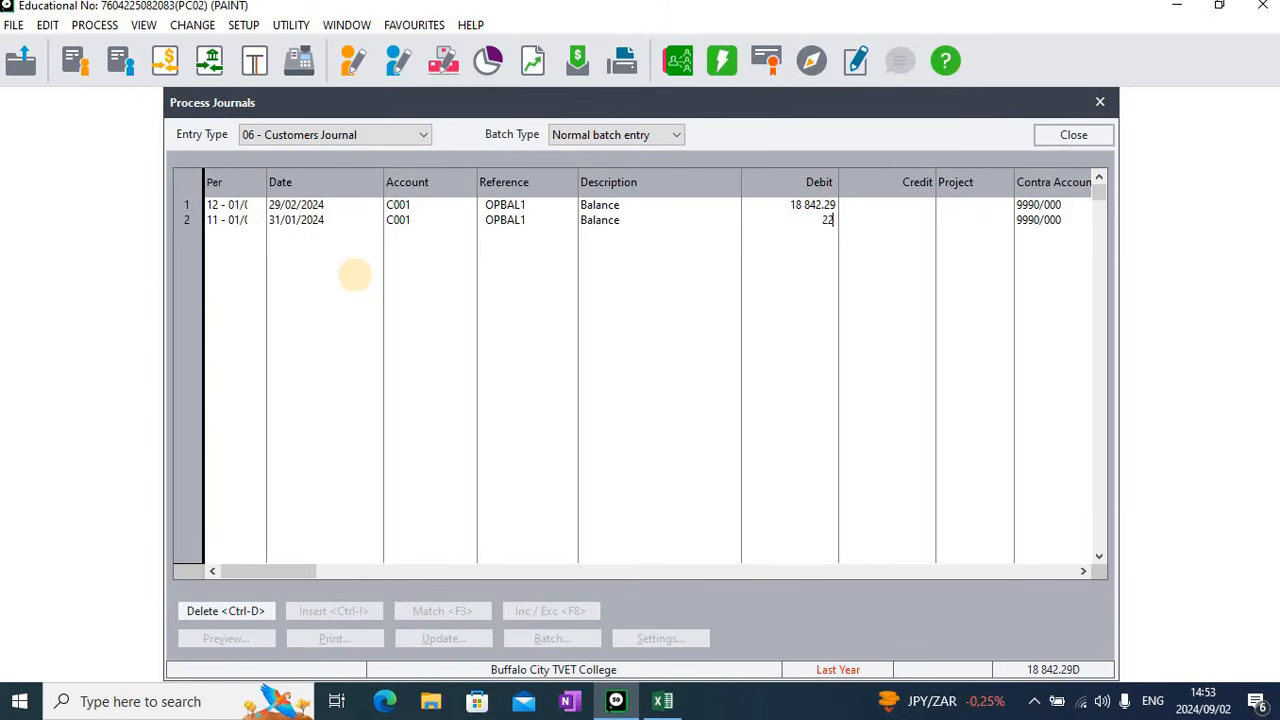
pyautogui.write('10')
pyautogui.press('Tab')
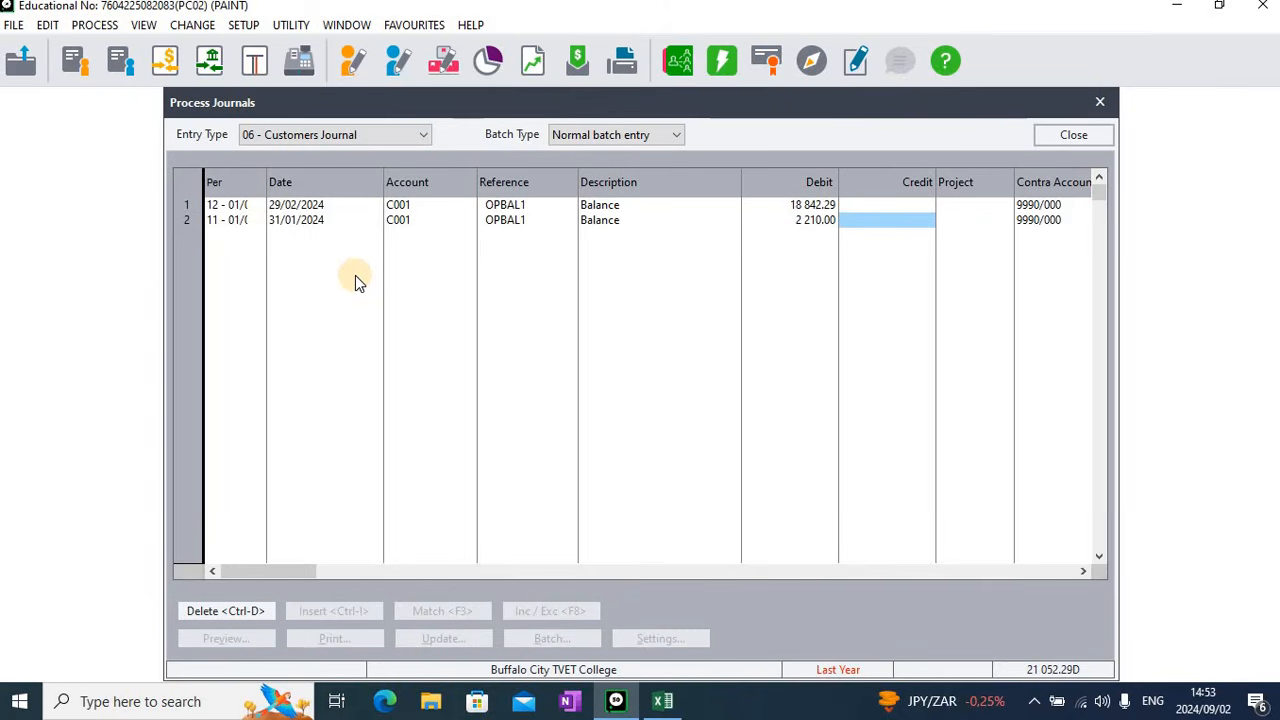
pyautogui.press('Tab')
pyautogui.press('Tab')
pyautogui.press('Tab')
pyautogui.press('Tab')
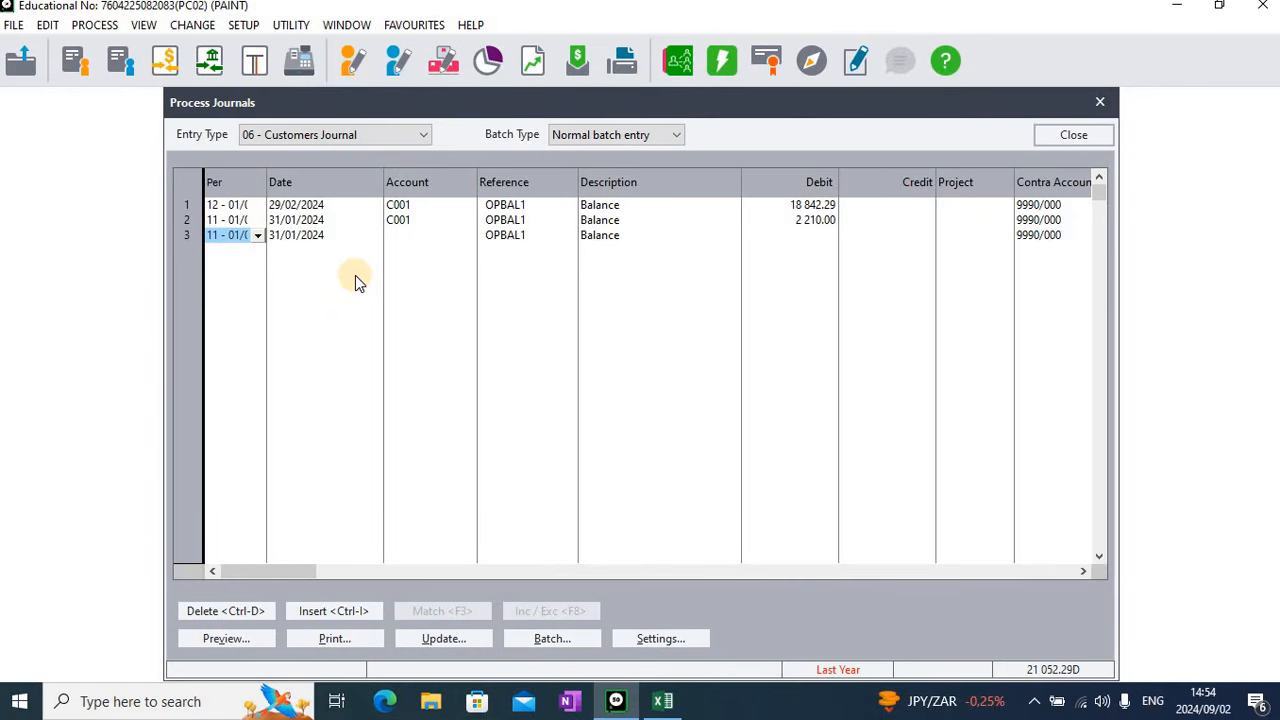
# Set the third journal line to period 10, dated 31/12/2023, for Buffalo City TVET College, keeping reference OPBAL1 and description Balance
pyautogui.write('10')
pyautogui.press('Return')
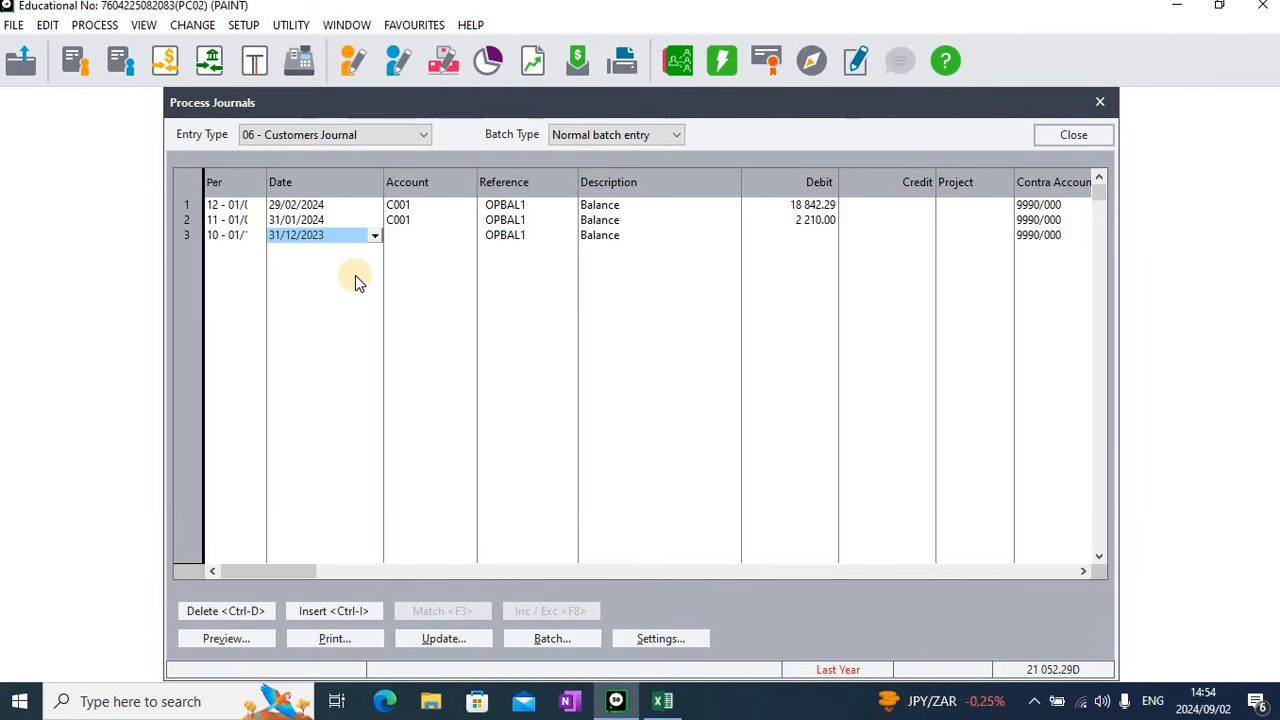
pyautogui.press('Return')
pyautogui.press('Return')
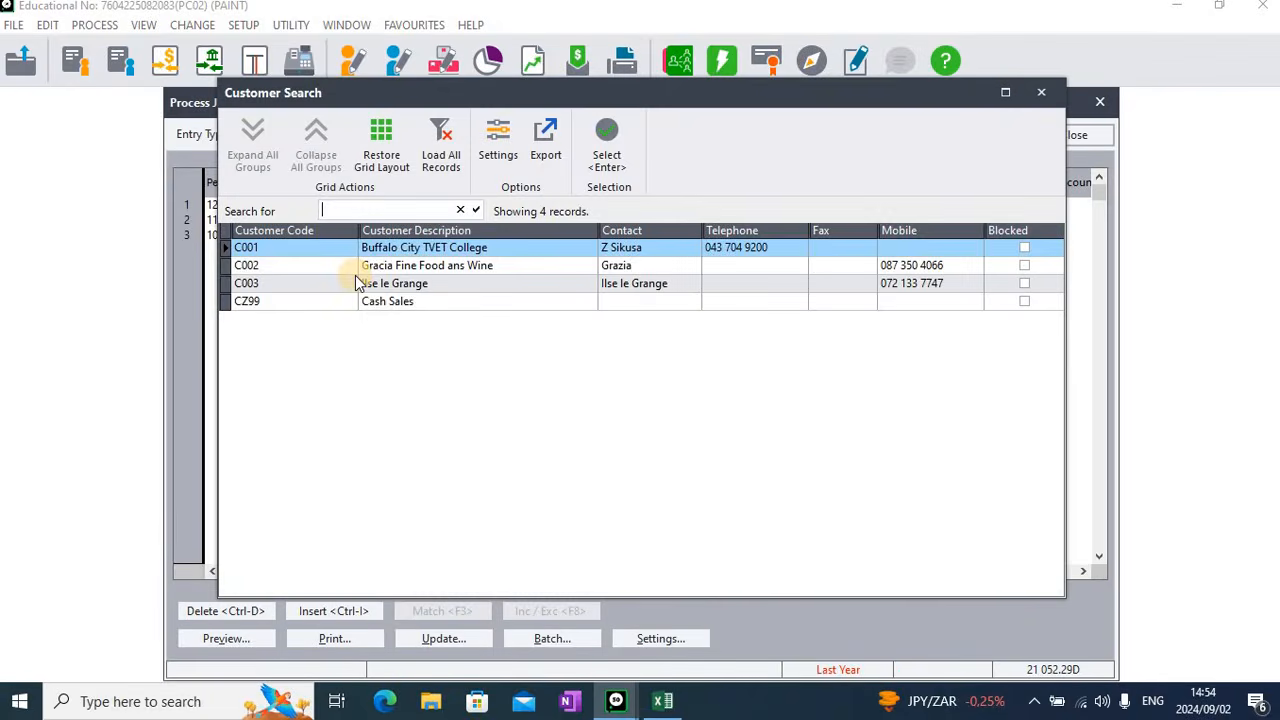
pyautogui.press('Return')
pyautogui.press('Return')
pyautogui.press('Return')
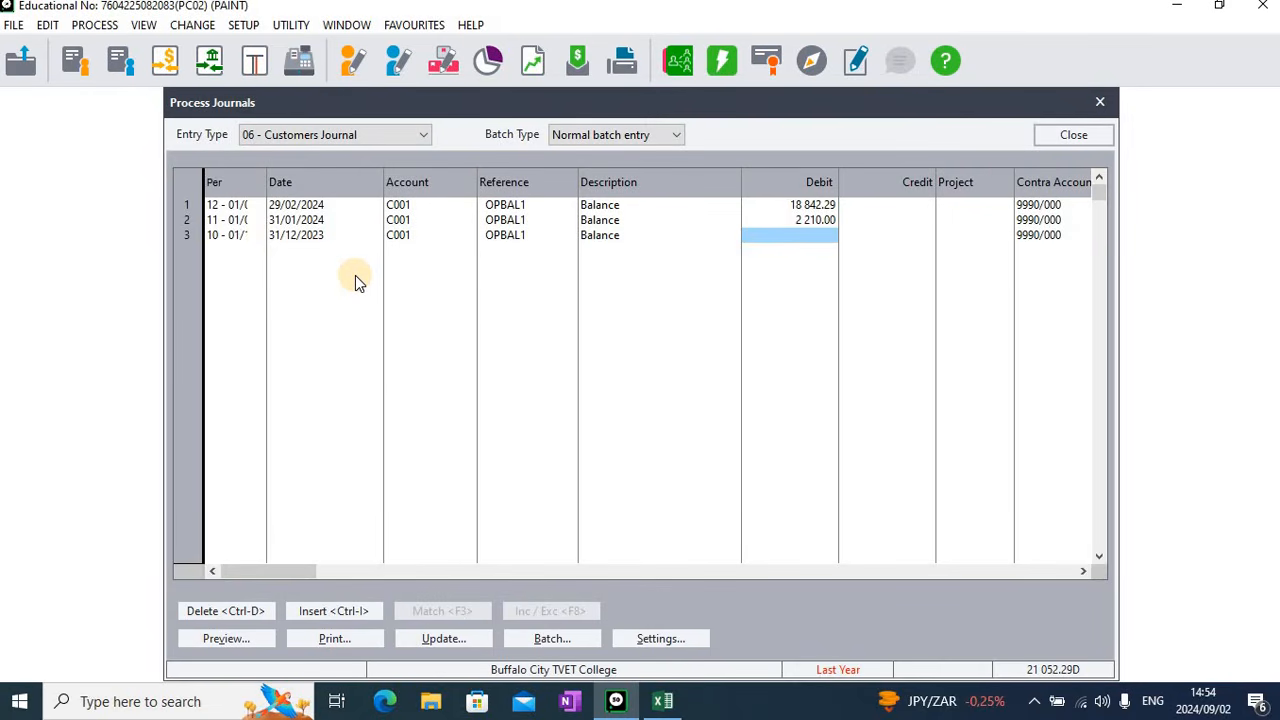
# Enter a debit of 10526.14 on the December line and complete the line
pyautogui.write('10526')
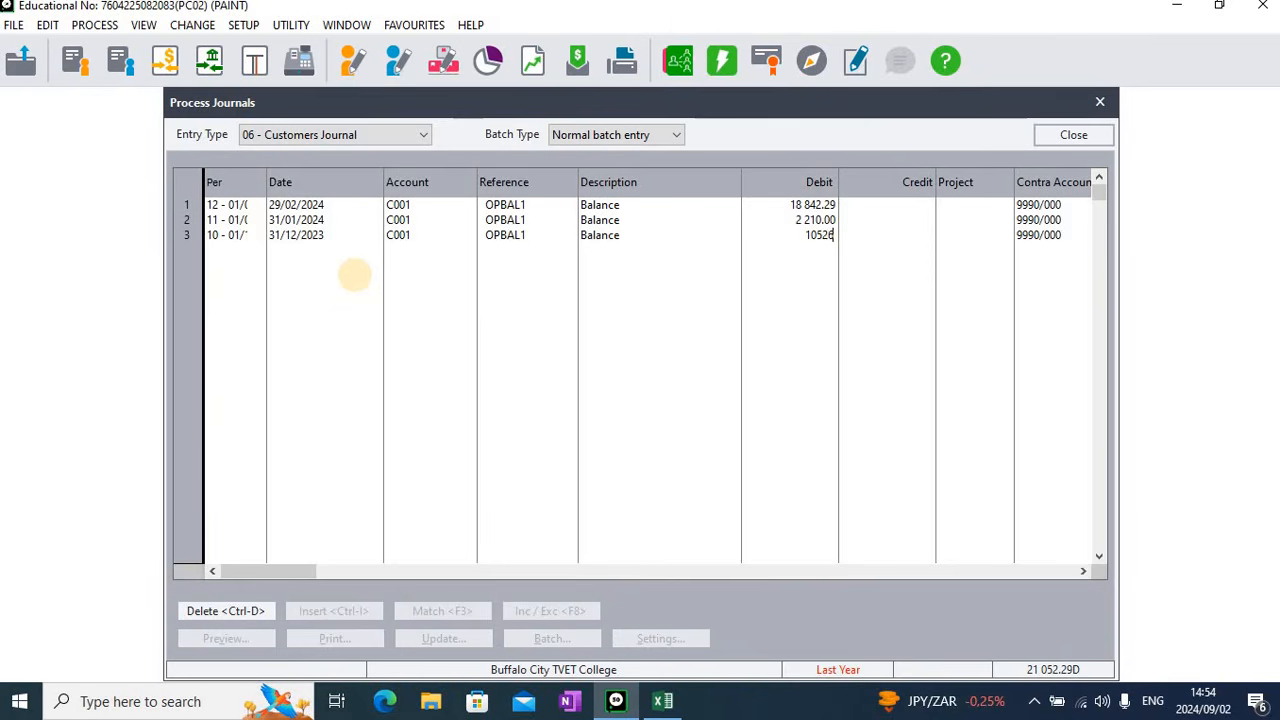
pyautogui.write('.14')
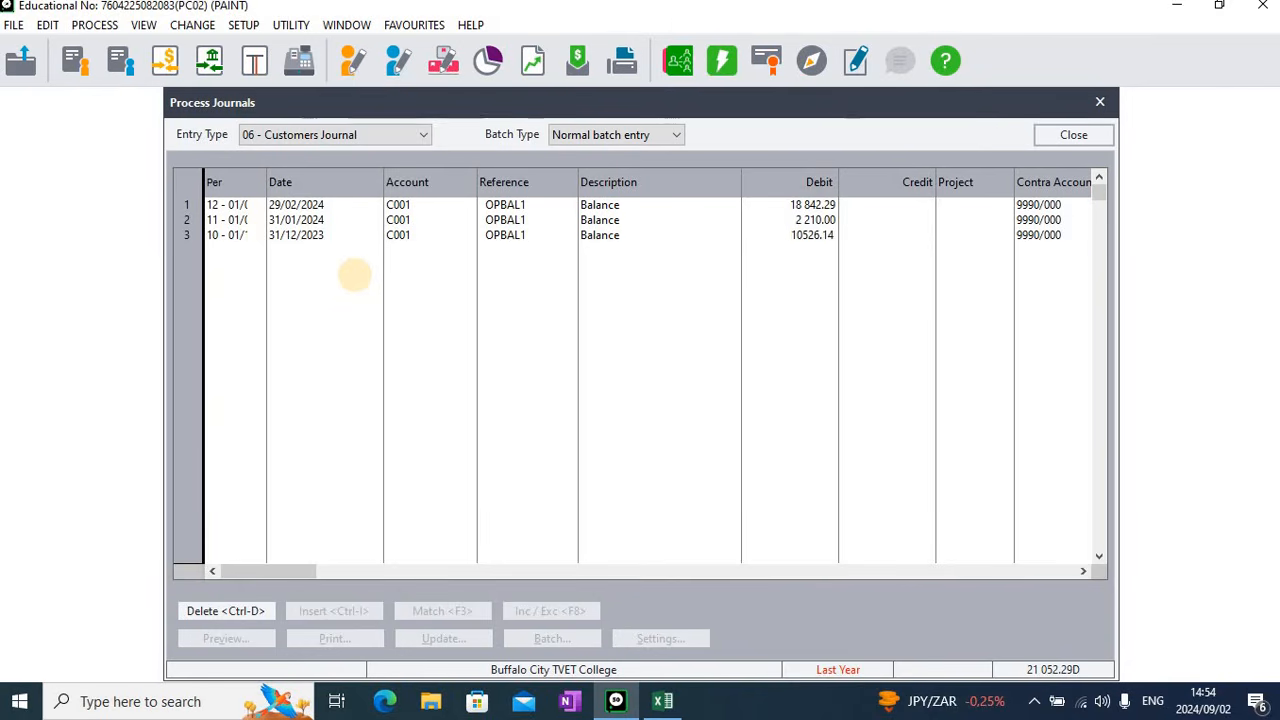
pyautogui.press('Tab')
pyautogui.press('Tab')
pyautogui.press('Tab')
pyautogui.press('Tab')
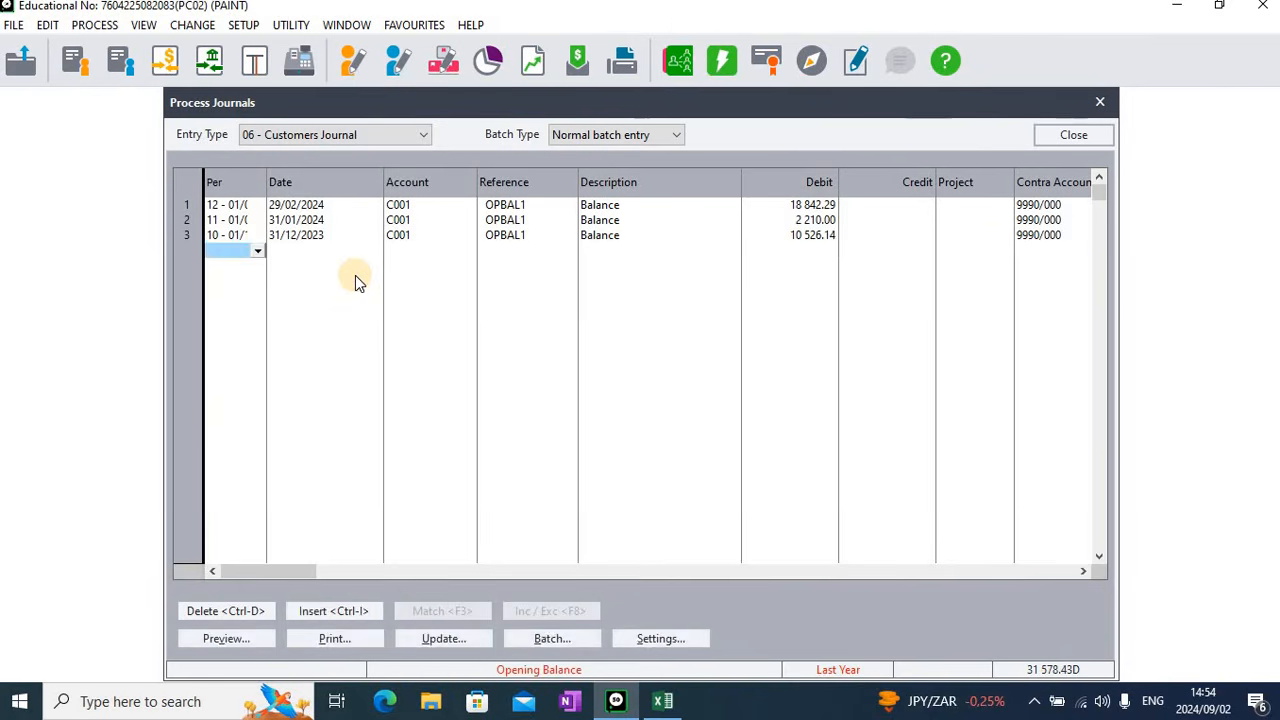
# Start a fourth customer journal line in period 9, dated 30/11/2023
pyautogui.press('Tab')
pyautogui.press('Tab')
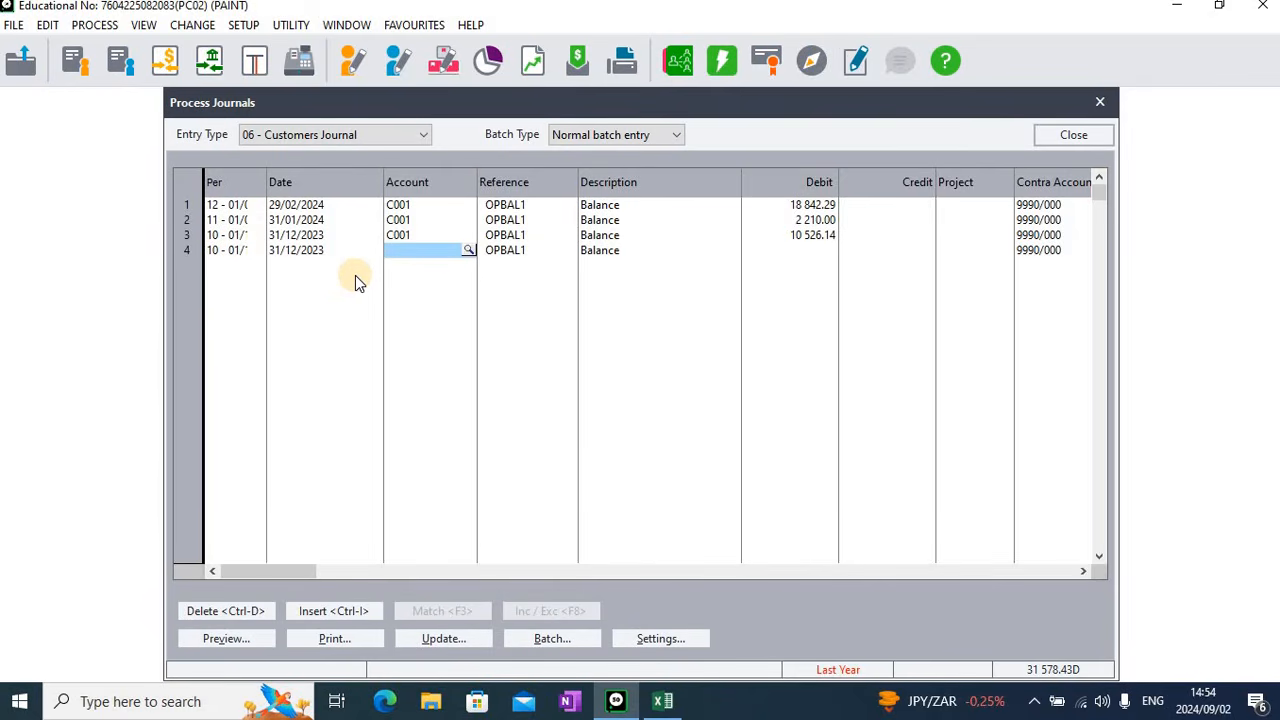
pyautogui.hotkey('shift', 'Tab')
pyautogui.hotkey('shift', 'Tab')
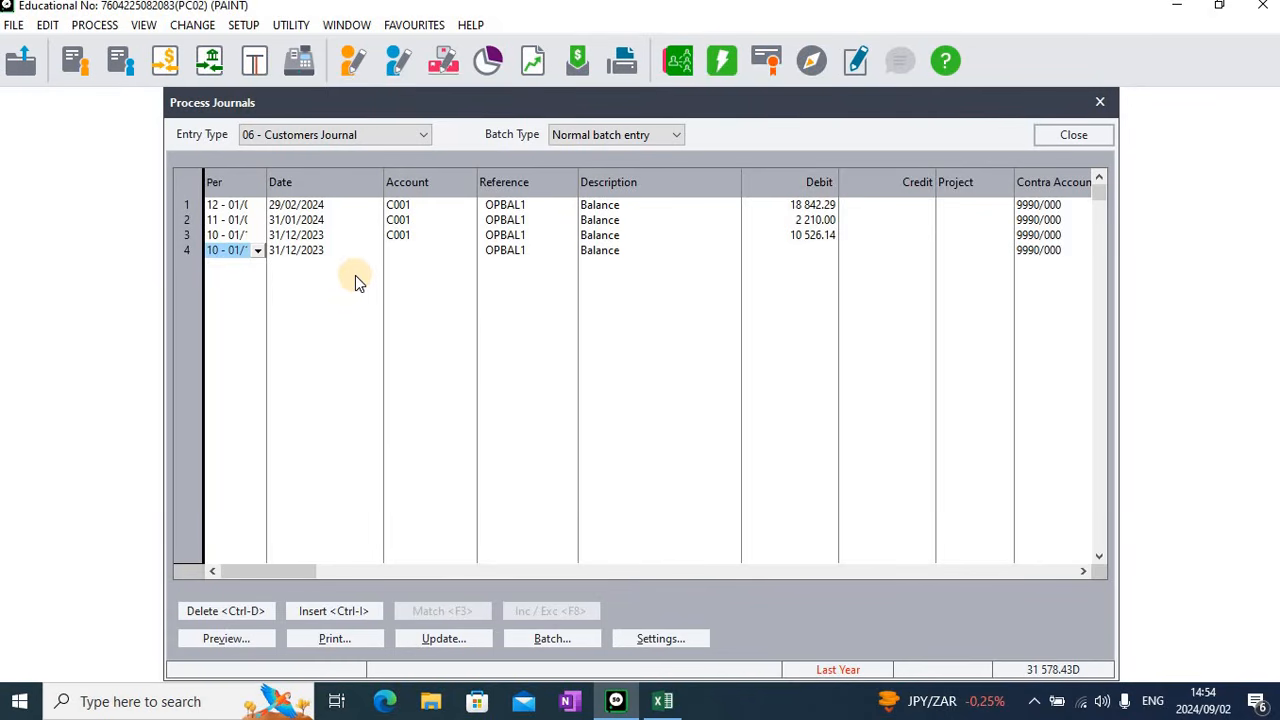
pyautogui.write('9')
pyautogui.press('Tab')
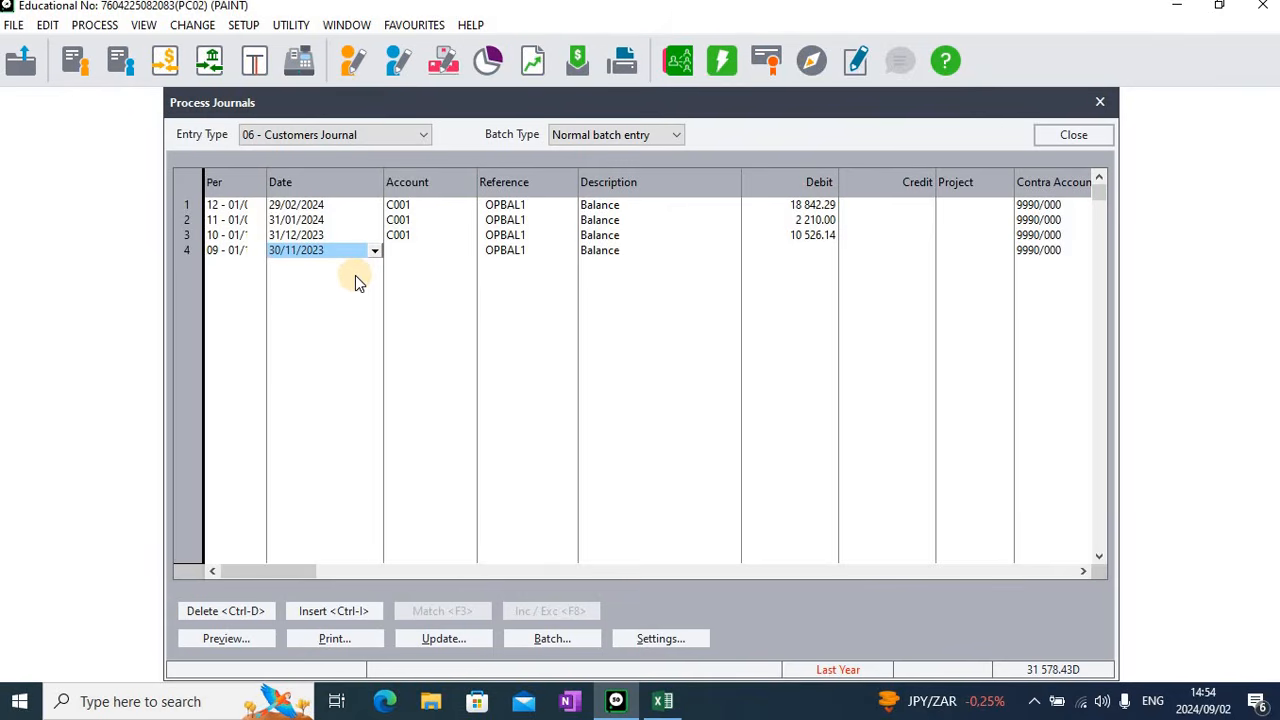
pyautogui.press('Tab')
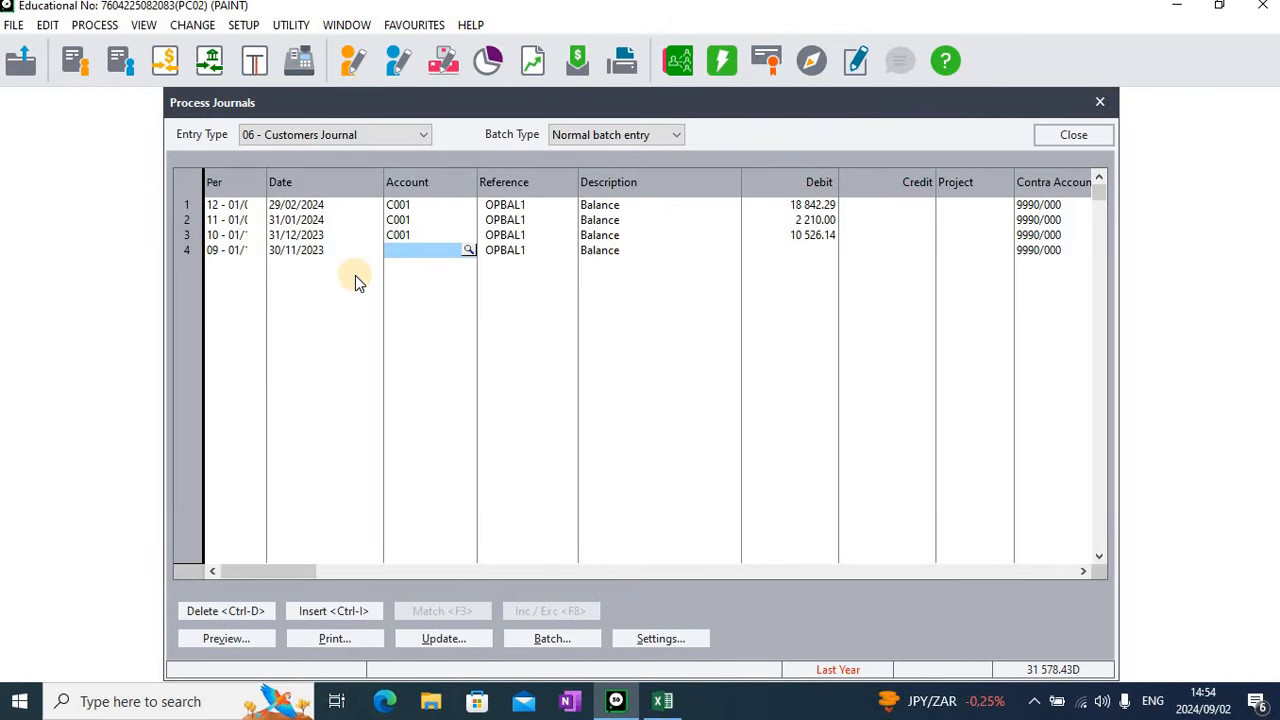
# Assign the third customer in the customer list to the fourth journal line, keeping reference OPBAL1 and description Balance
pyautogui.press('Tab')
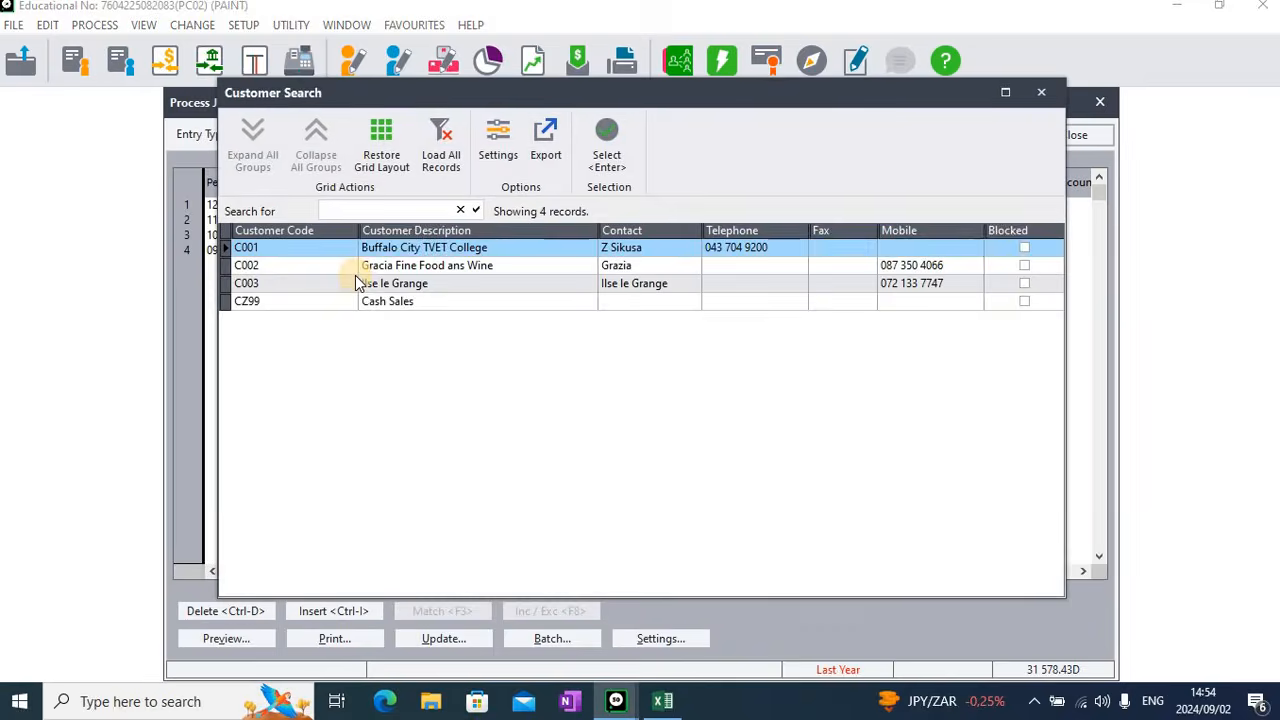
pyautogui.click(355, 278)
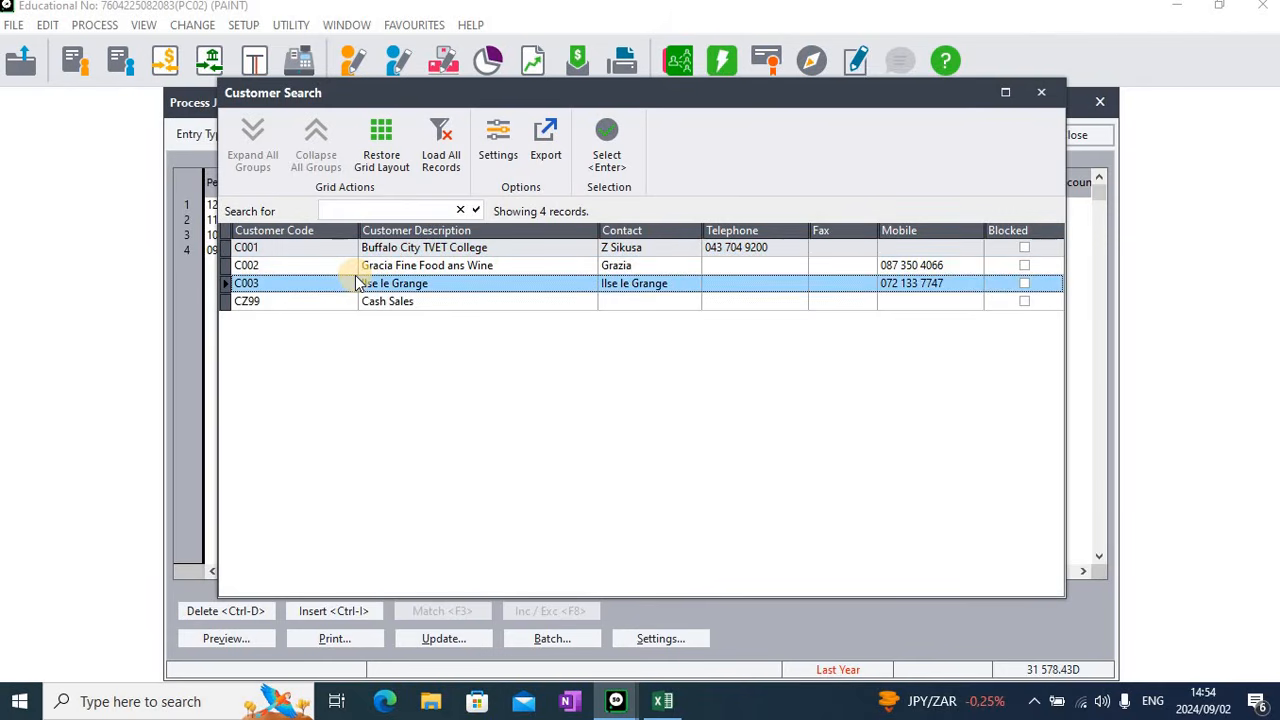
pyautogui.press('Return')
pyautogui.press('Tab')
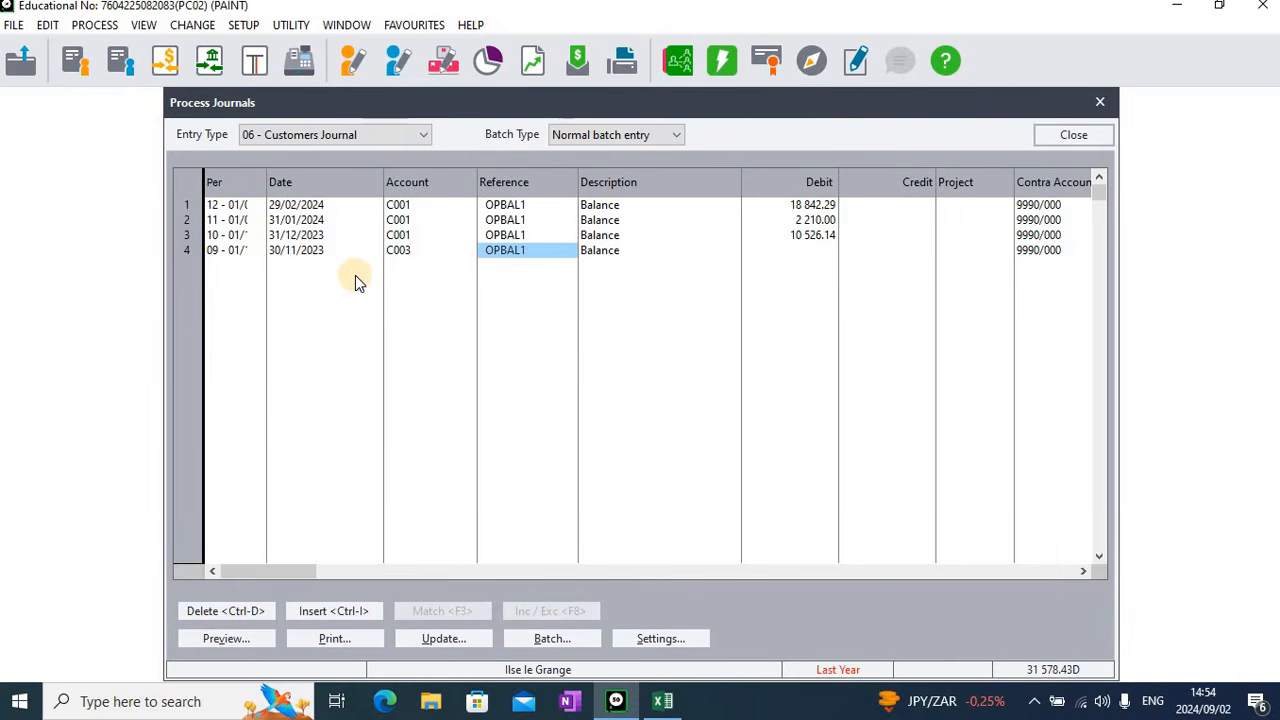
pyautogui.press('Tab')
pyautogui.press('Tab')
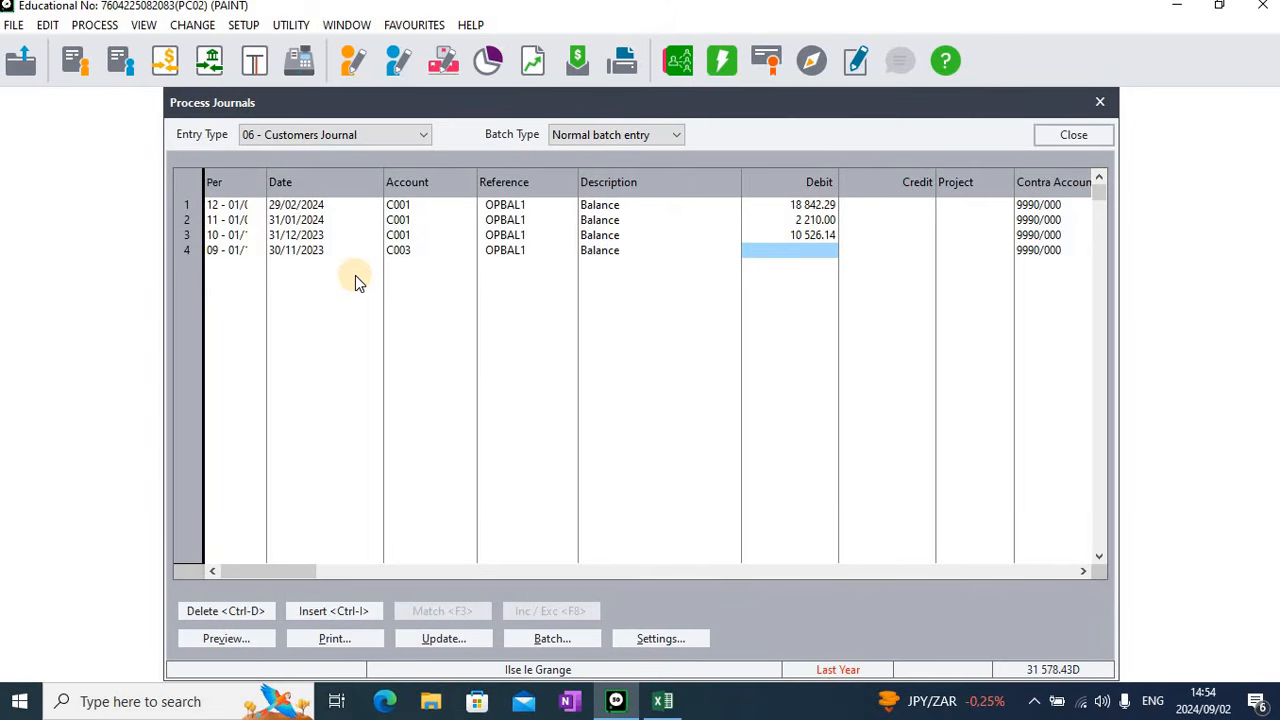
# Enter a debit of 8344.34 on the November line and complete the line with contra account 9990/000
pyautogui.write('8 344')
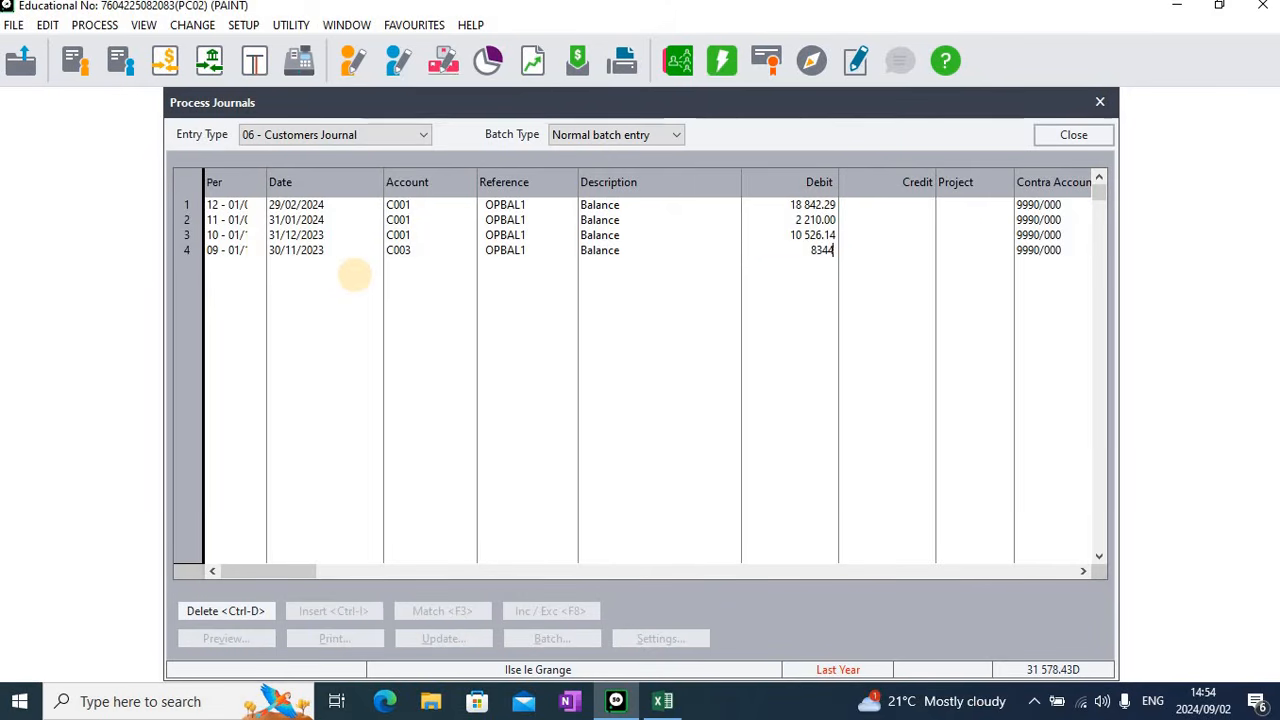
pyautogui.write('.')
pyautogui.write('34')
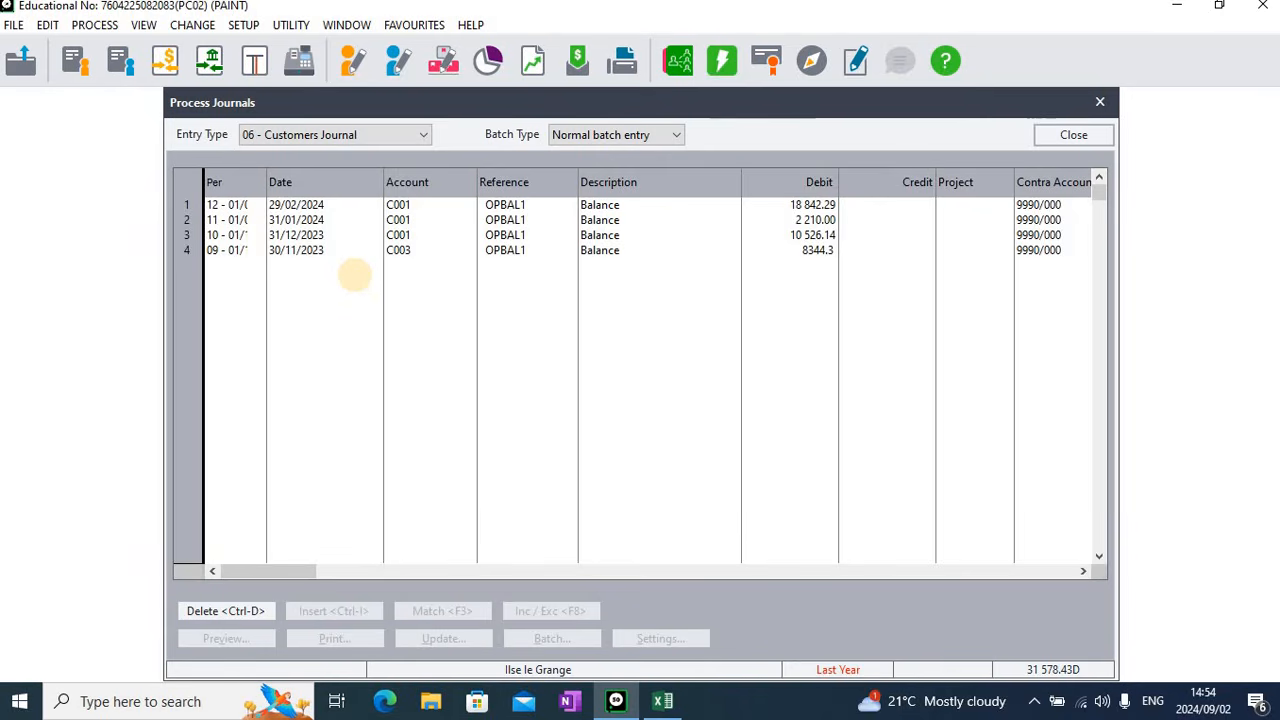
pyautogui.press('Tab')
pyautogui.press('Tab')
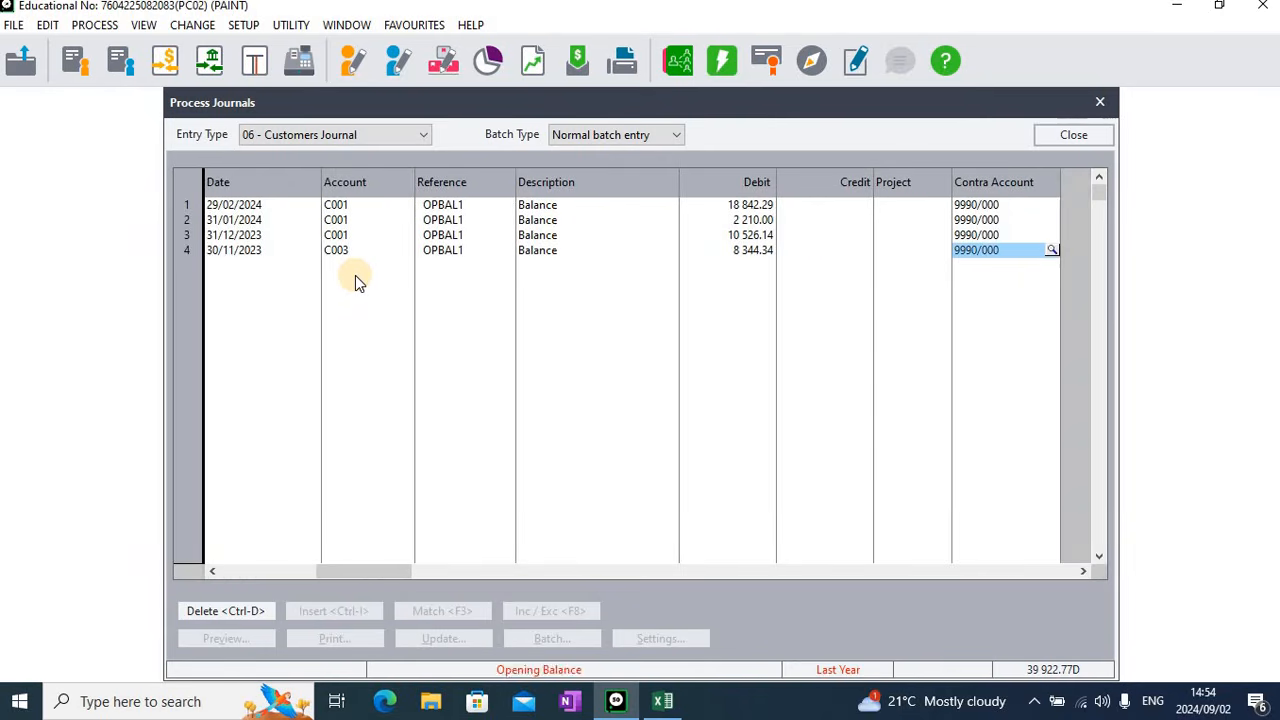
pyautogui.press('Tab')
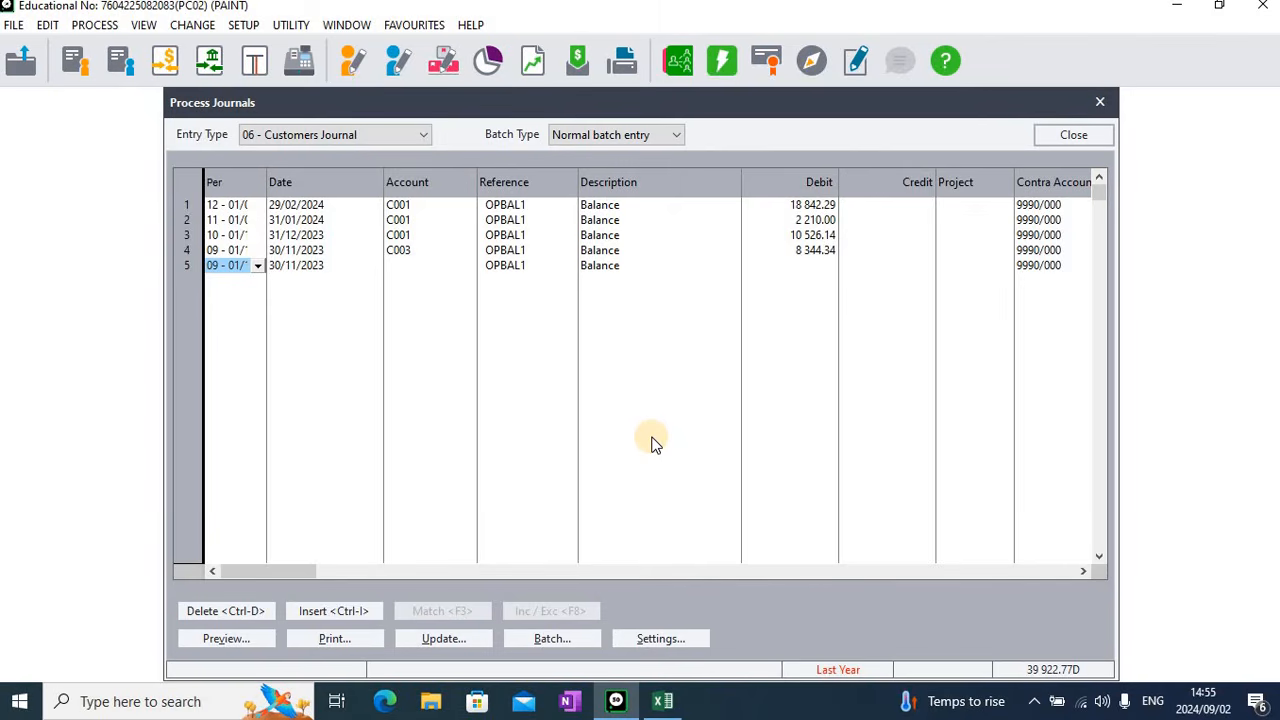
# Print the customer journal batch with contras, keeping the AnyDesk Printer and the Arial 8 fonts
pyautogui.click(332, 638)
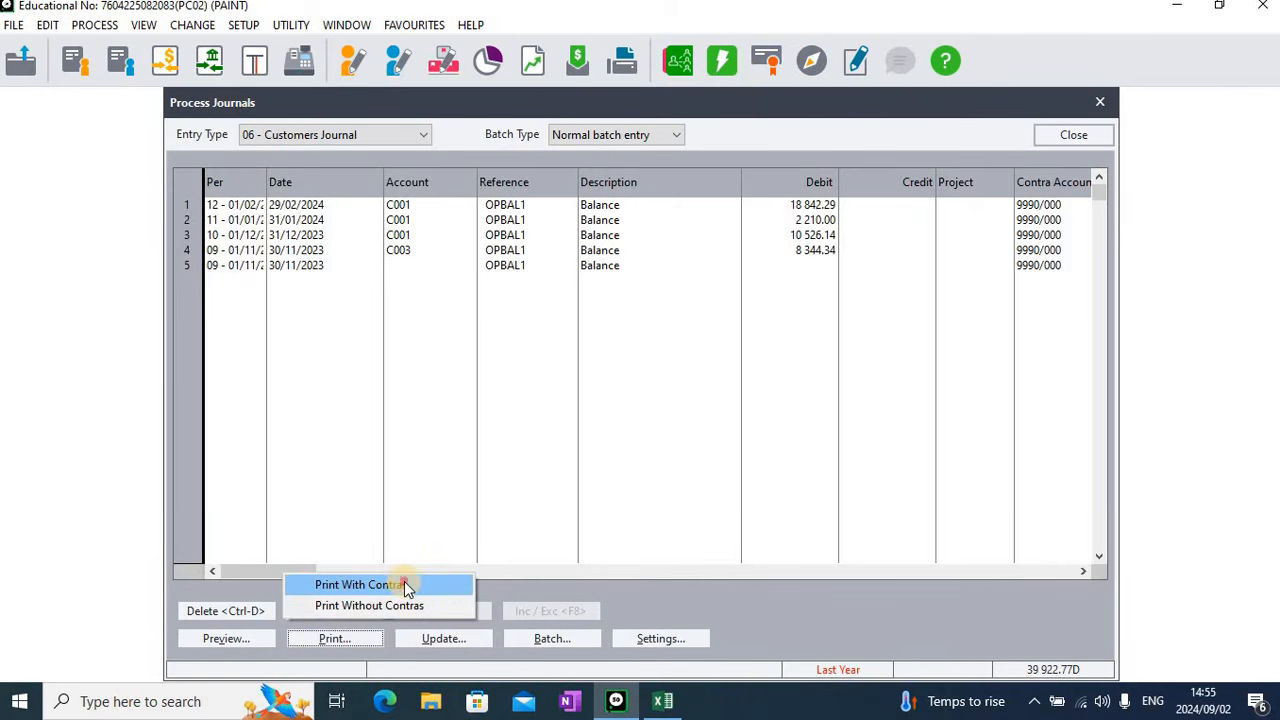
pyautogui.click(404, 584)
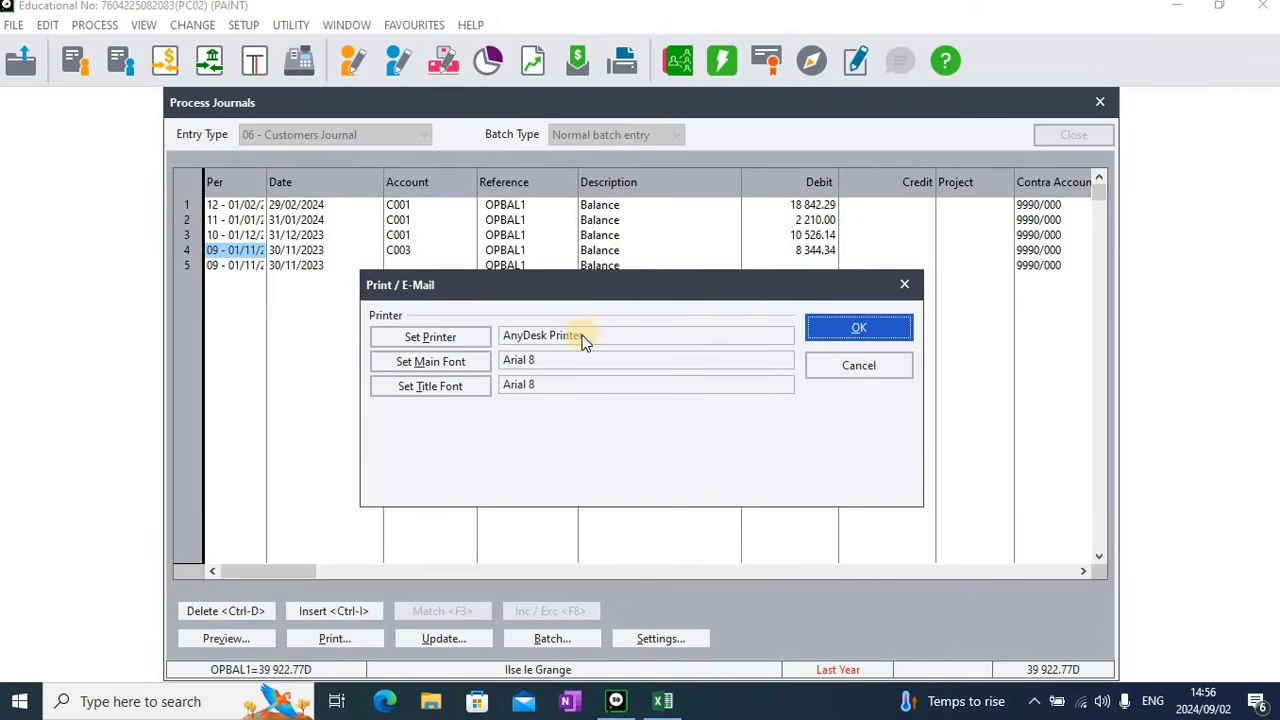
pyautogui.click(818, 333)
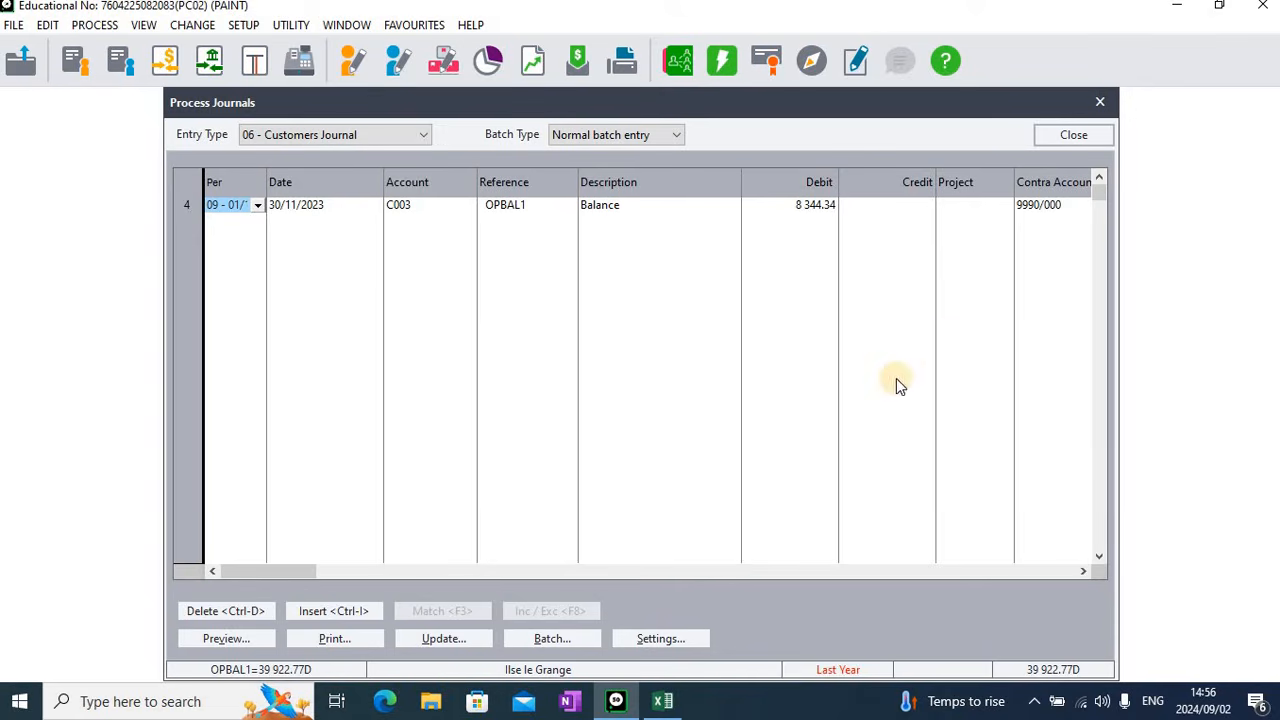
# Check the update choices for the journal batch without running one, and close the journal processing window
pyautogui.click(1096, 176)
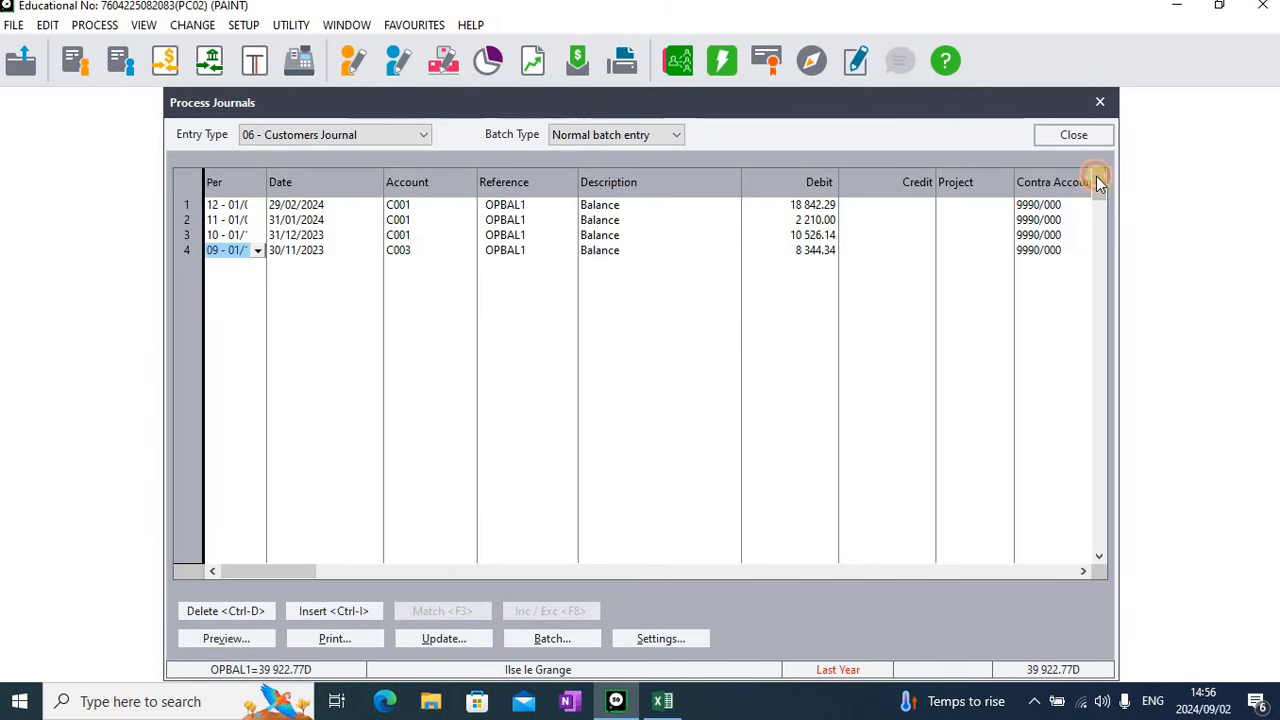
pyautogui.click(555, 640)
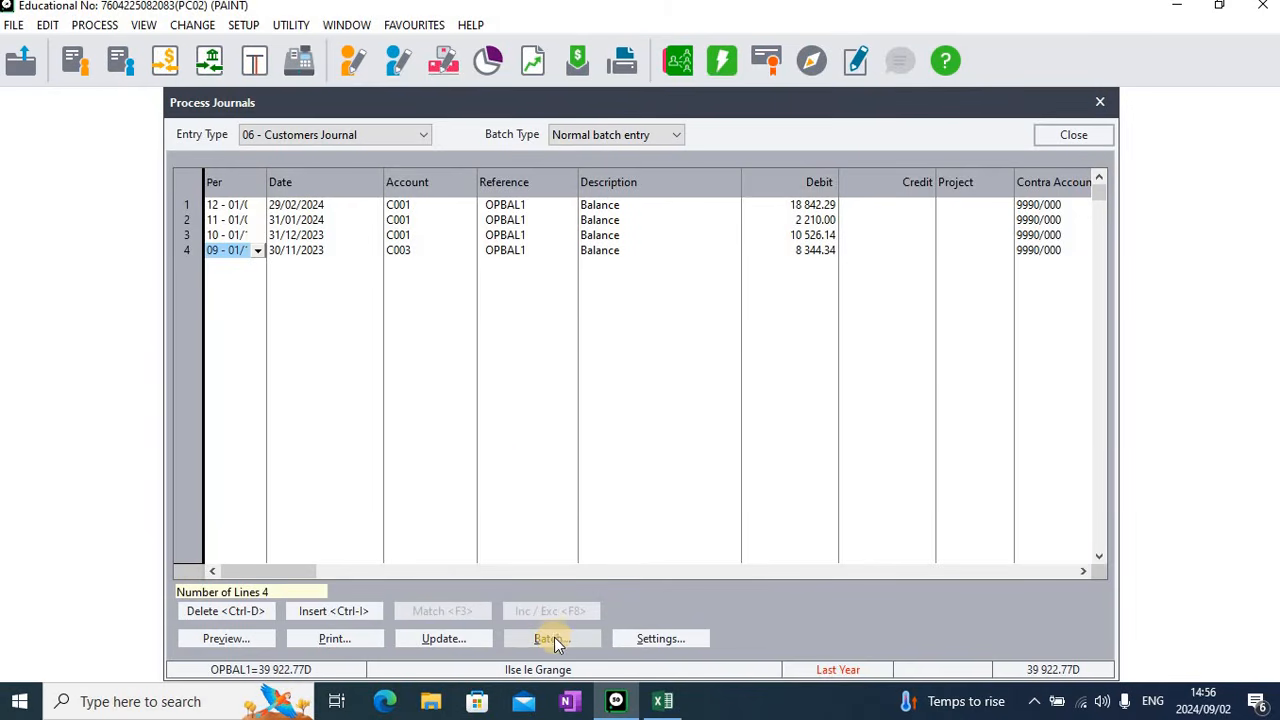
pyautogui.click(470, 640)
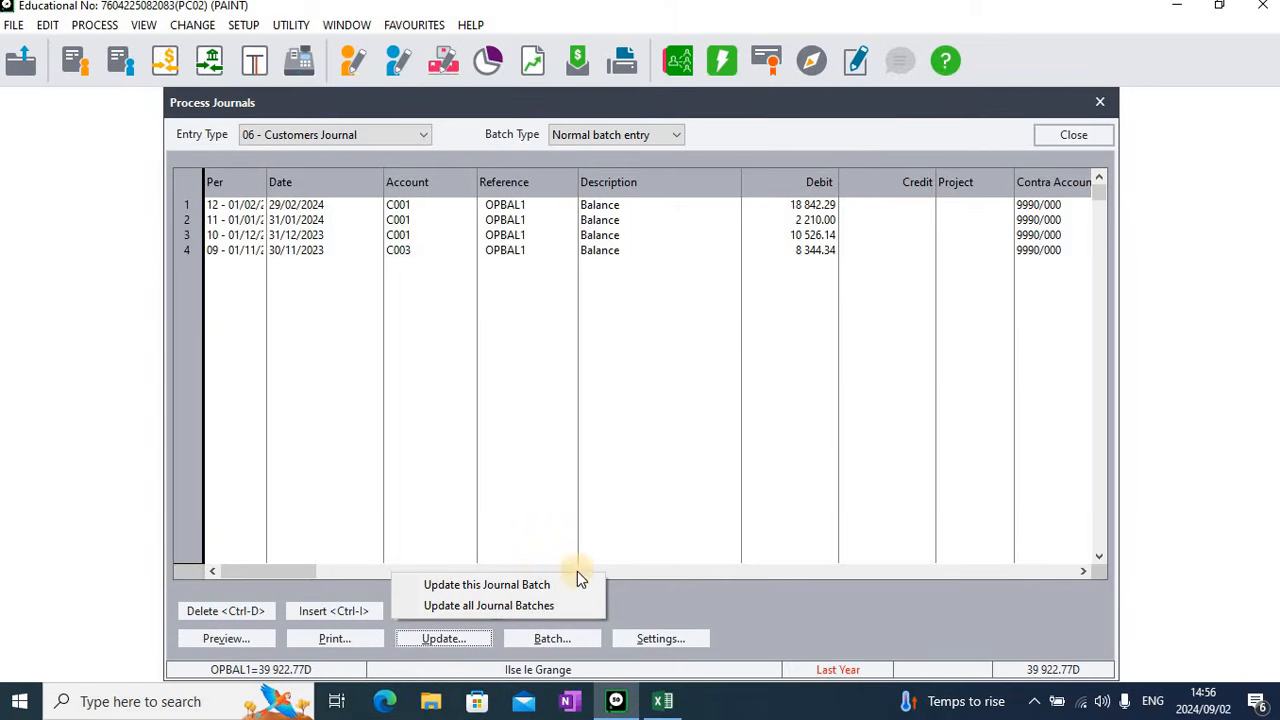
pyautogui.click(1102, 137)
pyautogui.click(1102, 137)
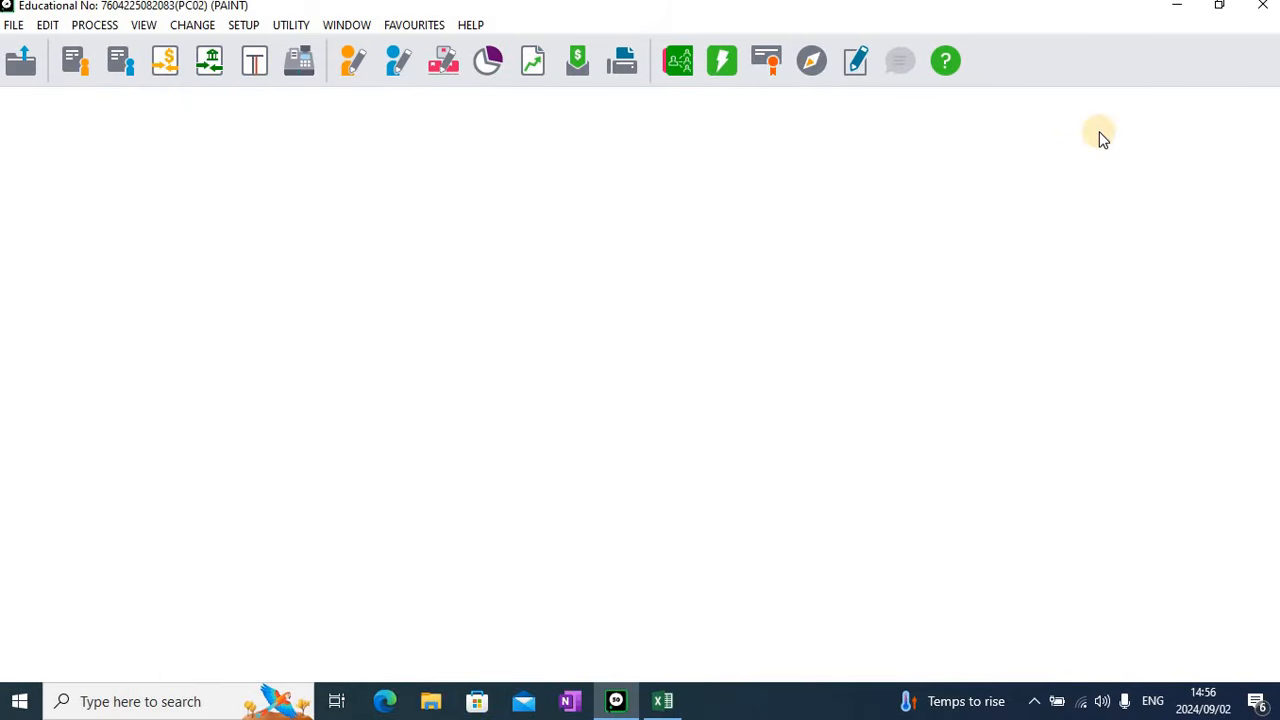